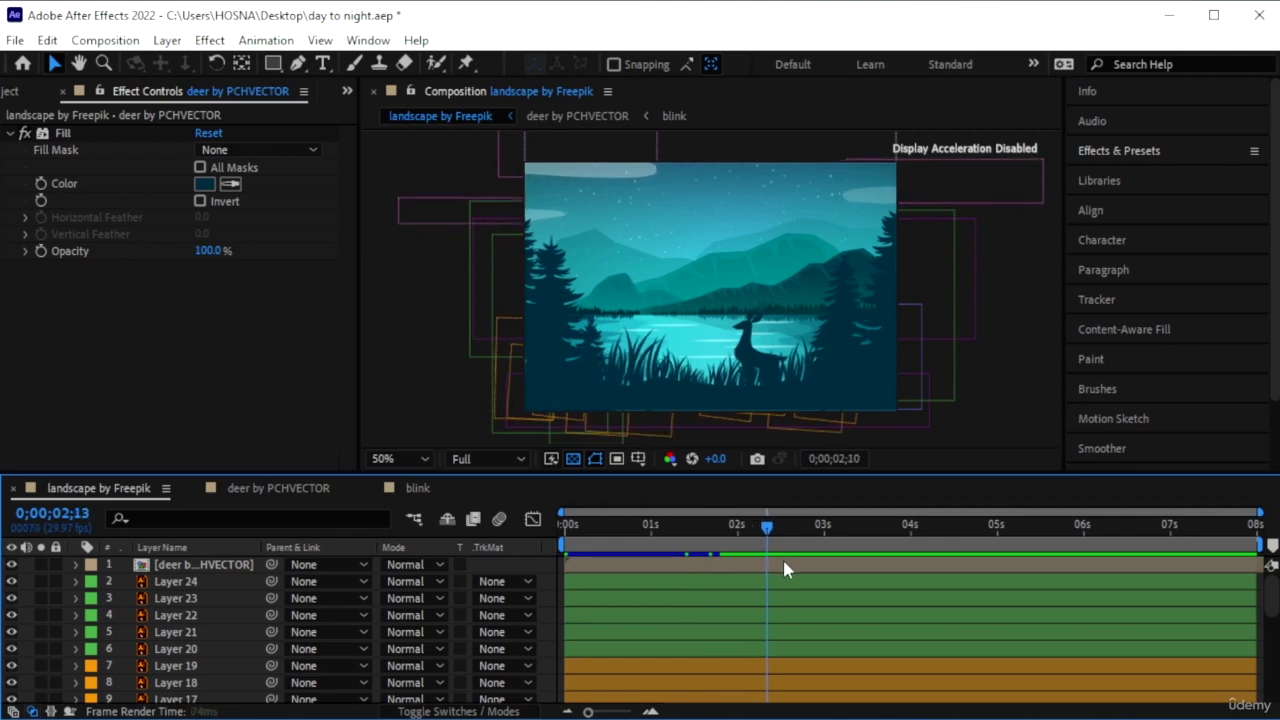
# Add a new adjustment layer to the landscape by Freepik composition with the current time at 0;00;04;02
pyautogui.moveTo(901, 550); pyautogui.dragTo(903, 550)
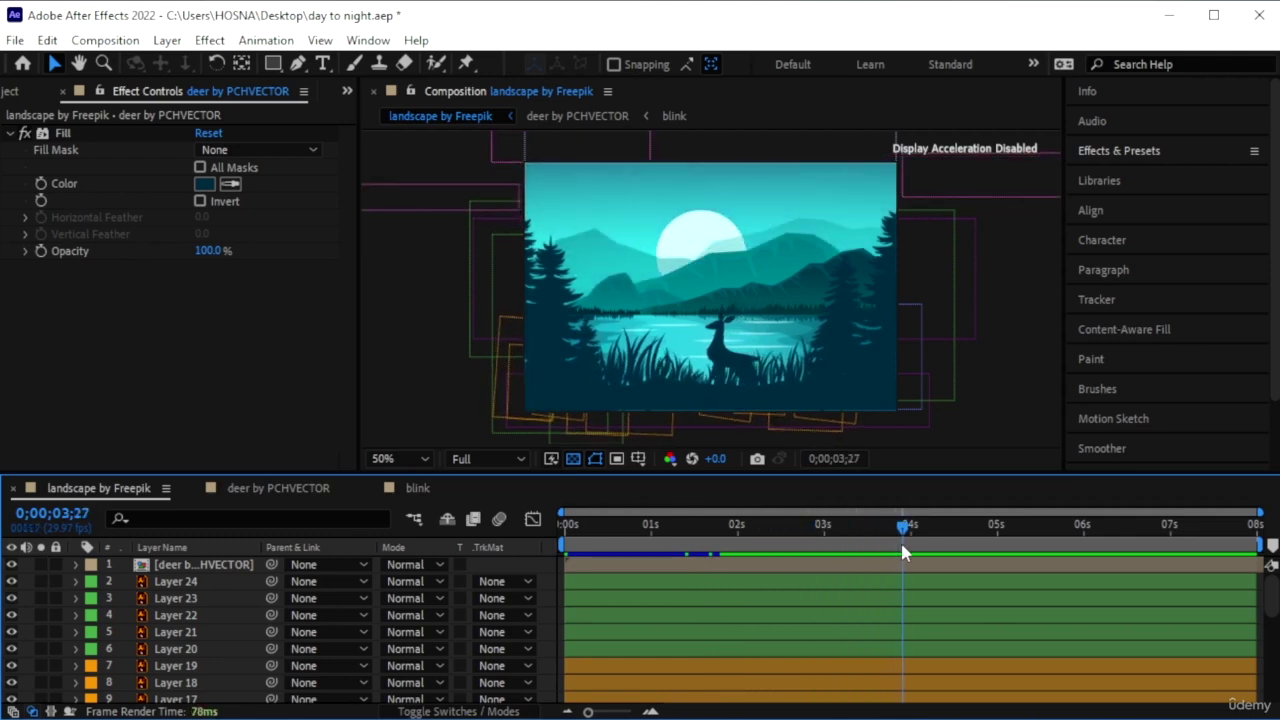
pyautogui.click(914, 526)
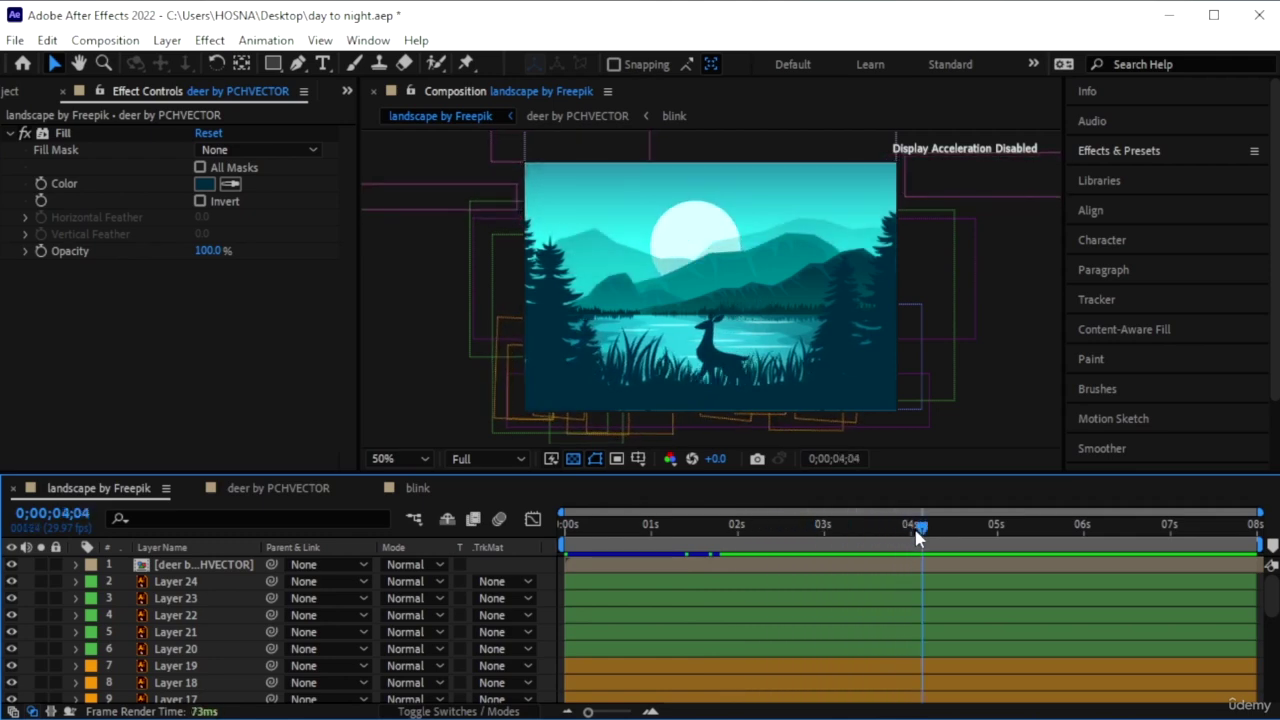
pyautogui.click(167, 40)
pyautogui.moveTo(270, 63)
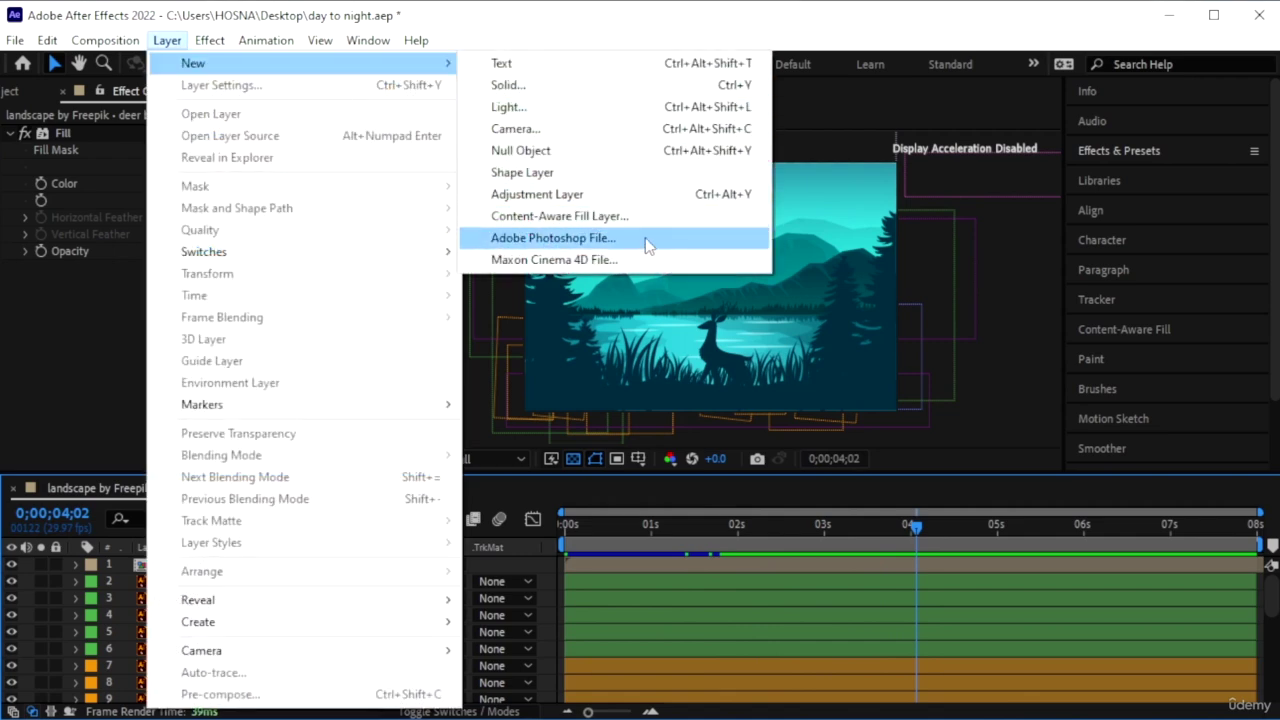
pyautogui.click(634, 194)
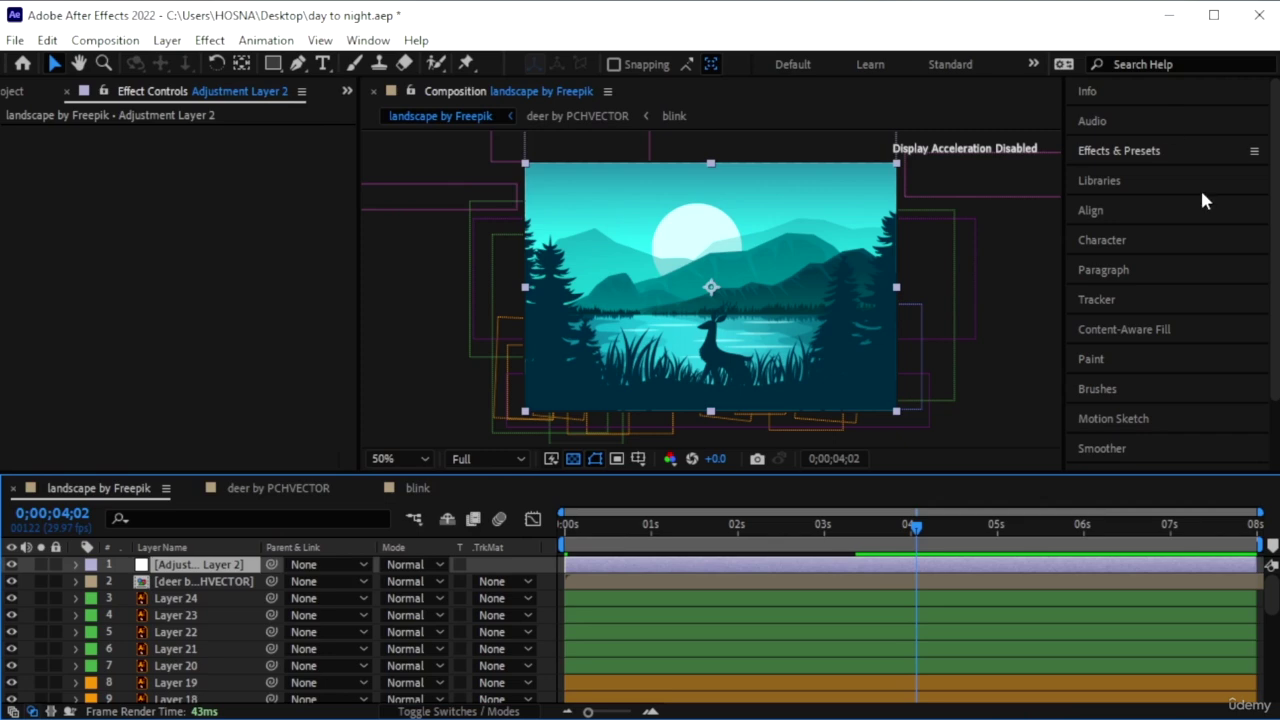
# Find the Curves effect and apply it to the new adjustment layer
pyautogui.click(1150, 152)
pyautogui.click(1128, 176)
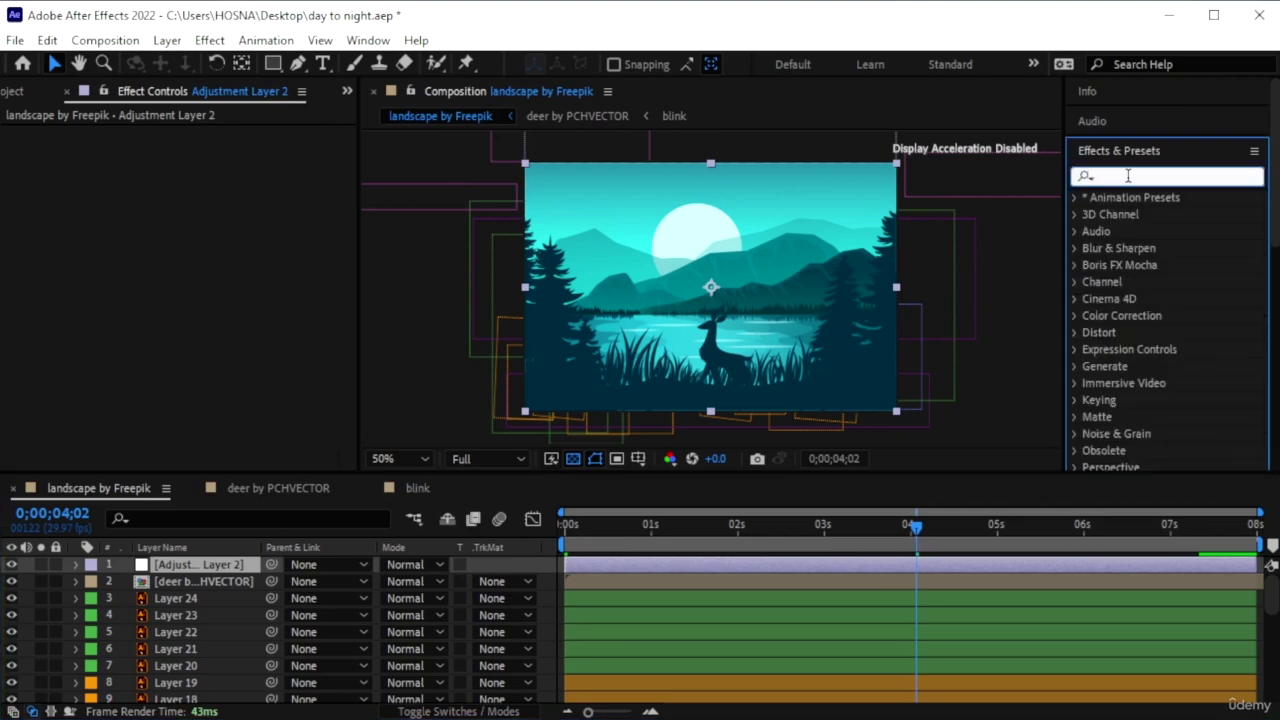
pyautogui.write('curv')
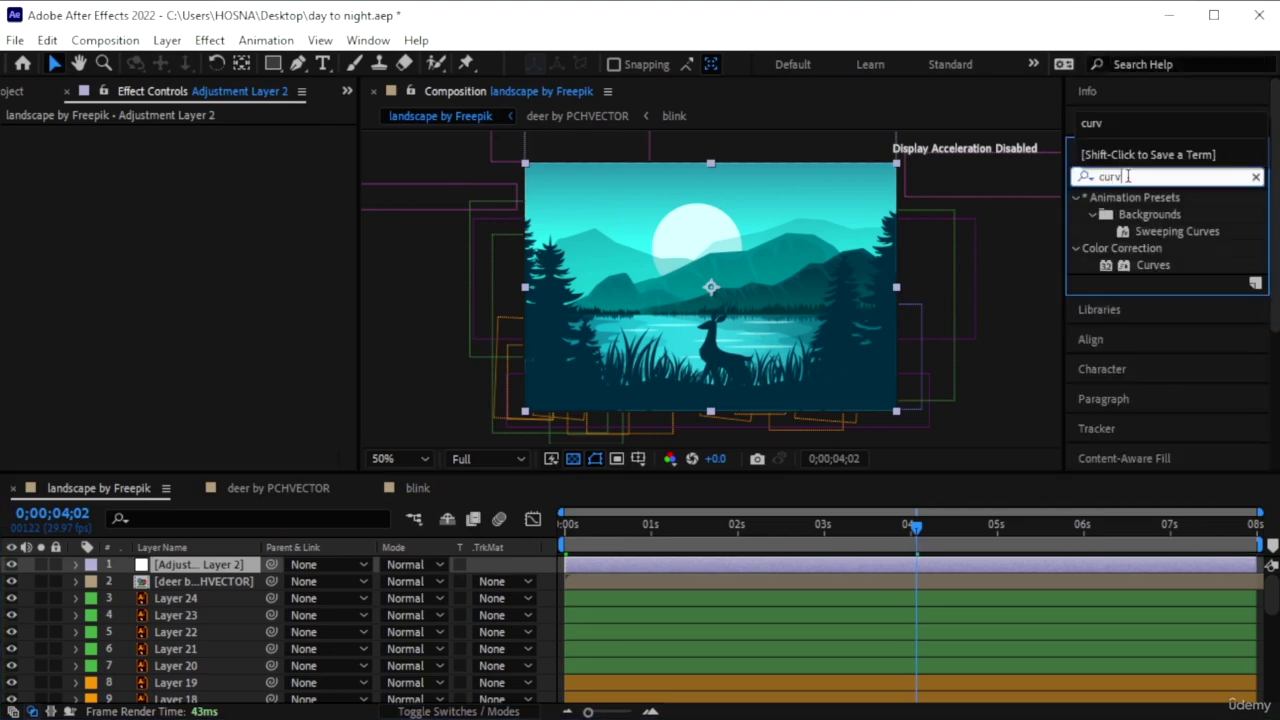
pyautogui.moveTo(1150, 268); pyautogui.dragTo(191, 565)
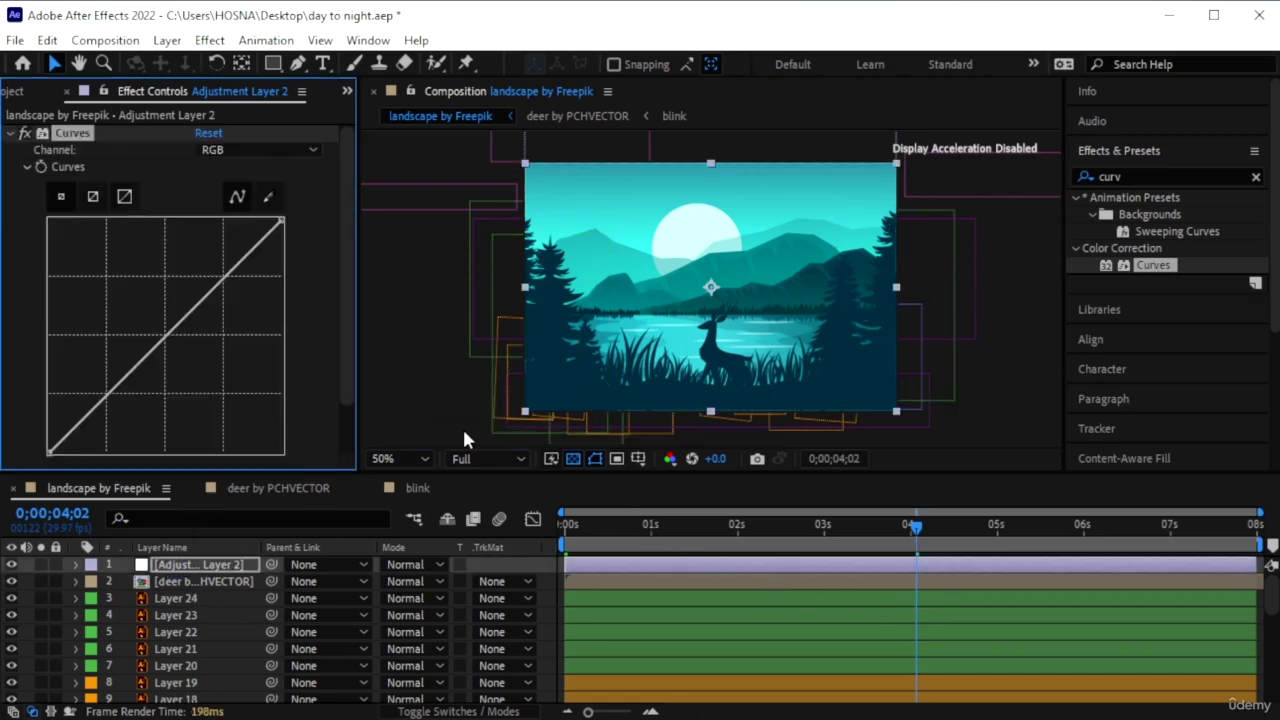
# Enable keyframing for Curves on the adjustment layer and shift its first keyframe to about 3 seconds
pyautogui.click(41, 167)
pyautogui.click(218, 566)
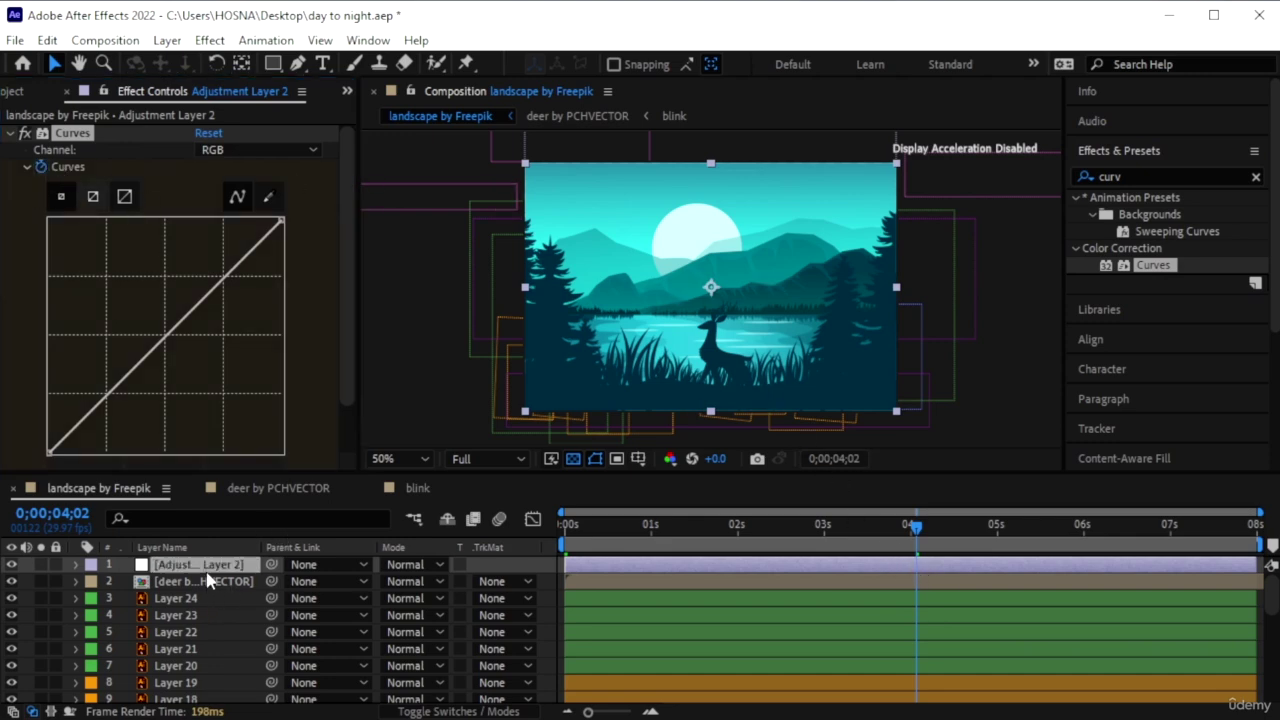
pyautogui.press('u')
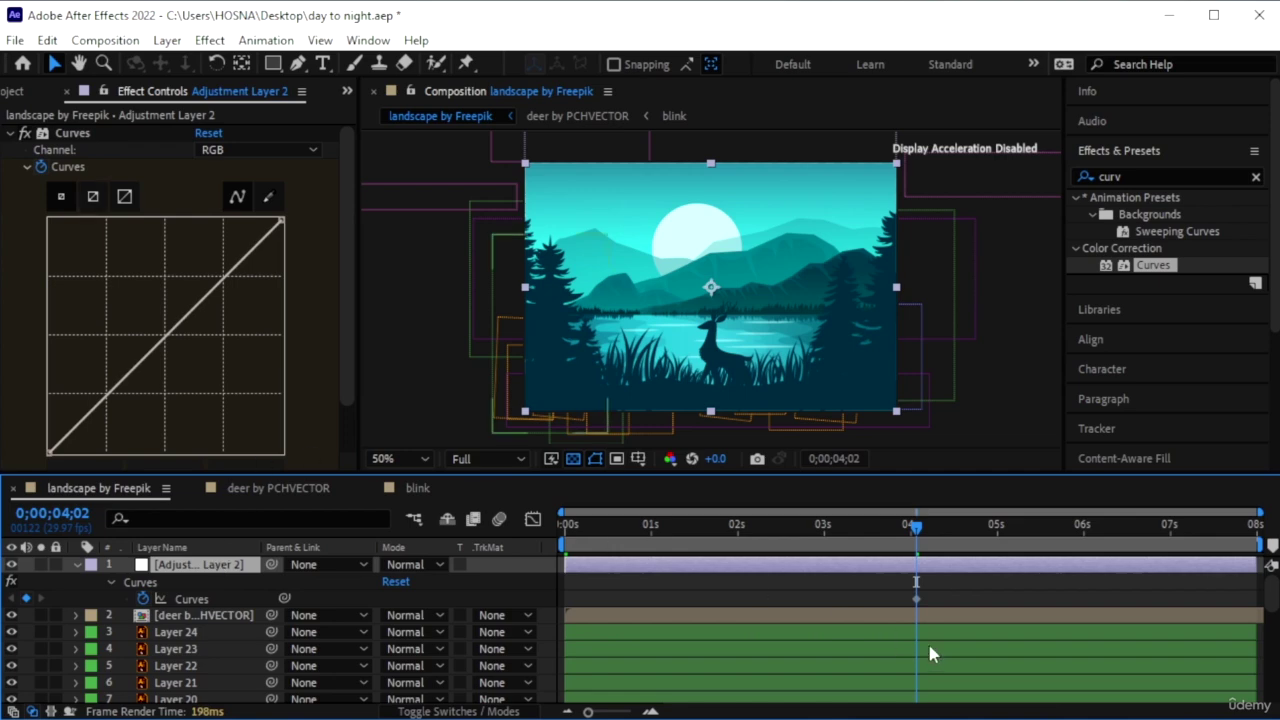
pyautogui.click(916, 599)
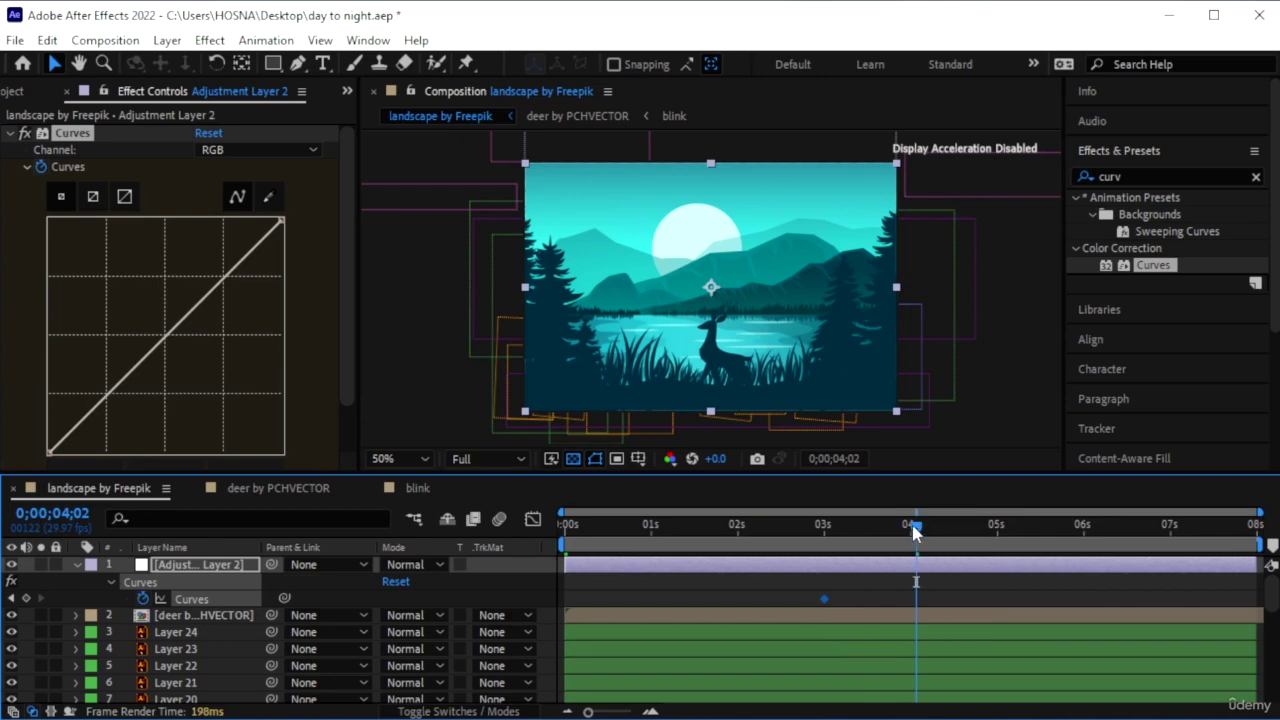
# At 0;00;03;29, bend the middle of the Blue channel curve below the diagonal to reduce blue
pyautogui.moveTo(916, 525); pyautogui.dragTo(913, 570)
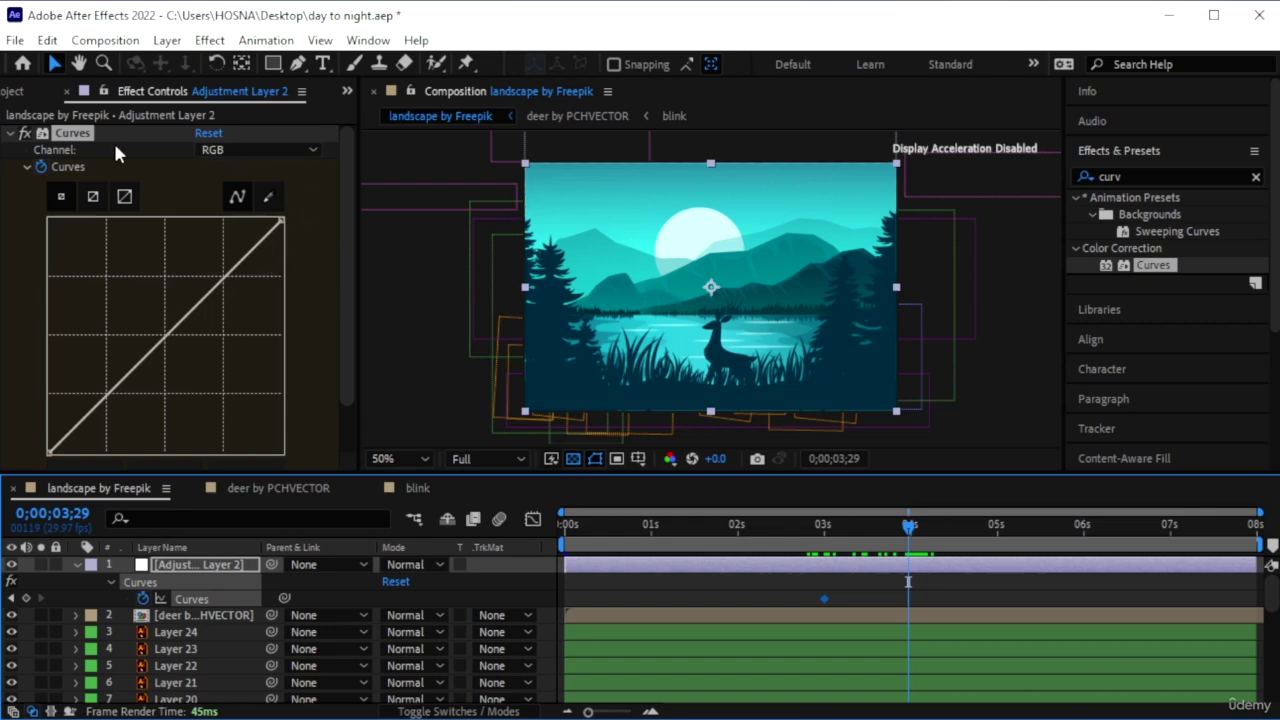
pyautogui.click(207, 150)
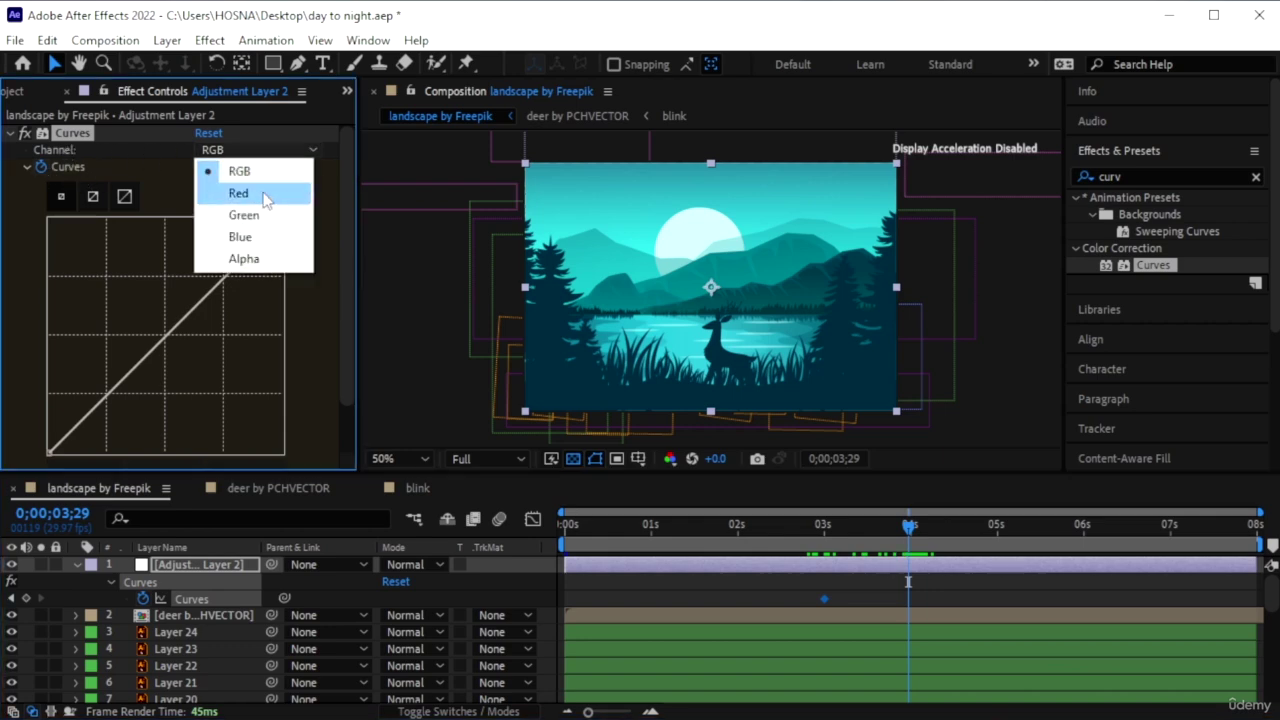
pyautogui.click(215, 190)
pyautogui.click(260, 150)
pyautogui.click(245, 234)
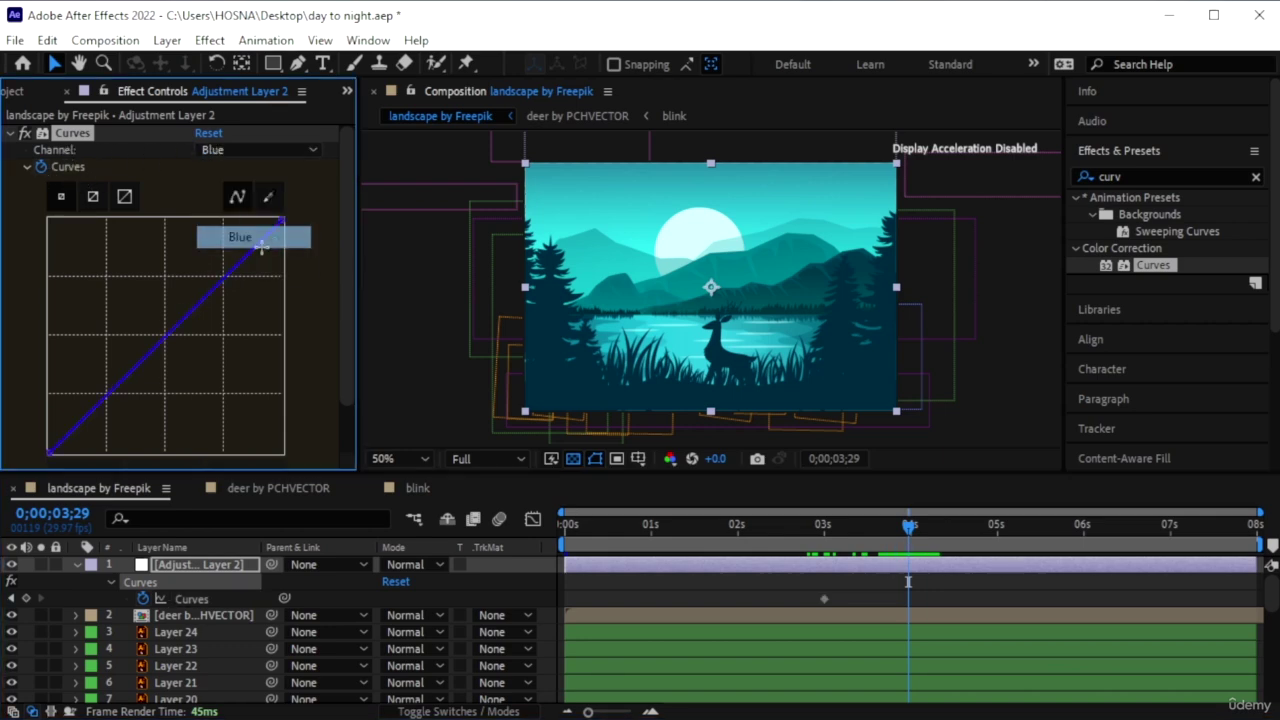
pyautogui.moveTo(173, 330); pyautogui.dragTo(194, 354)
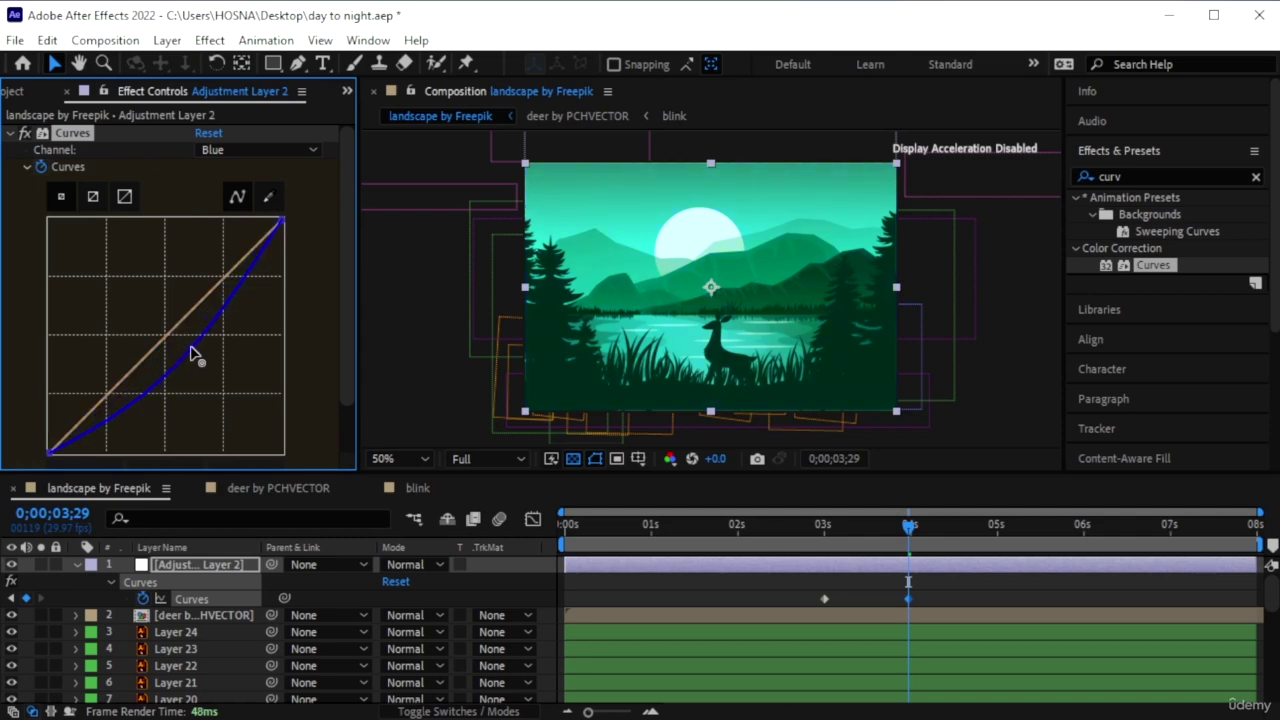
# Bend the Green channel curve slightly below the diagonal and the Red channel curve well above it
pyautogui.click(250, 150)
pyautogui.click(253, 213)
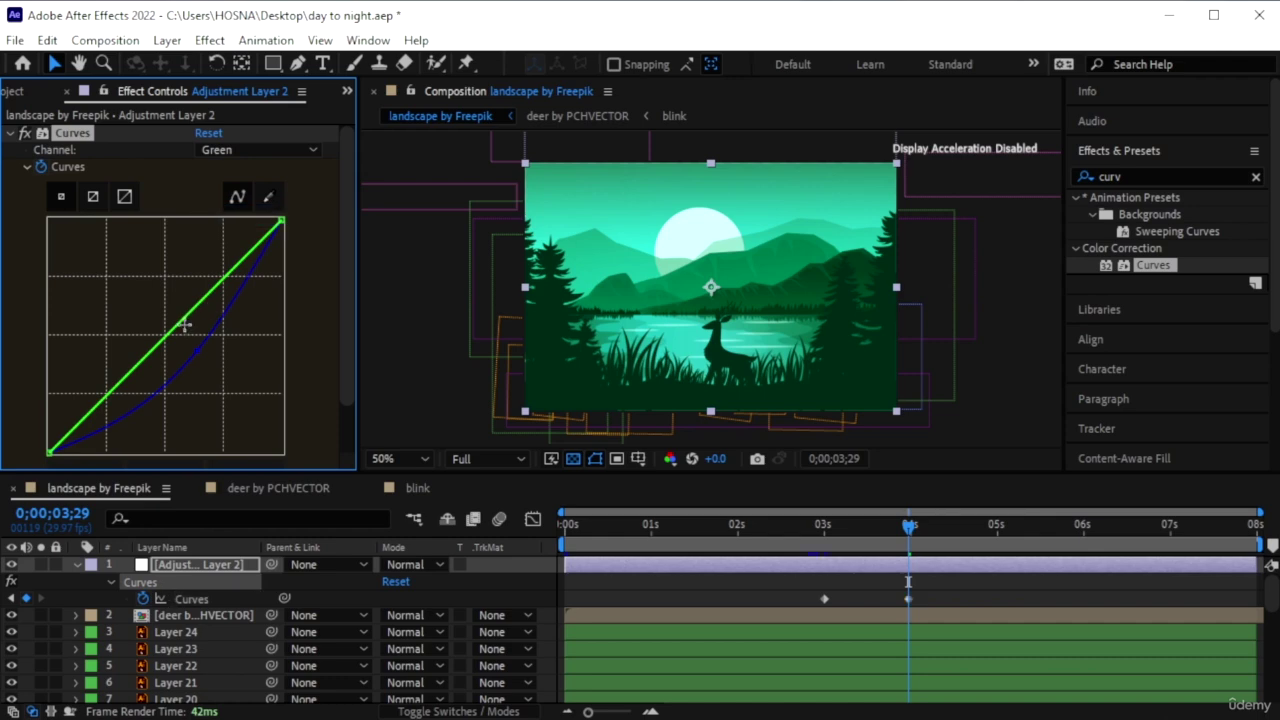
pyautogui.moveTo(189, 318); pyautogui.dragTo(196, 338)
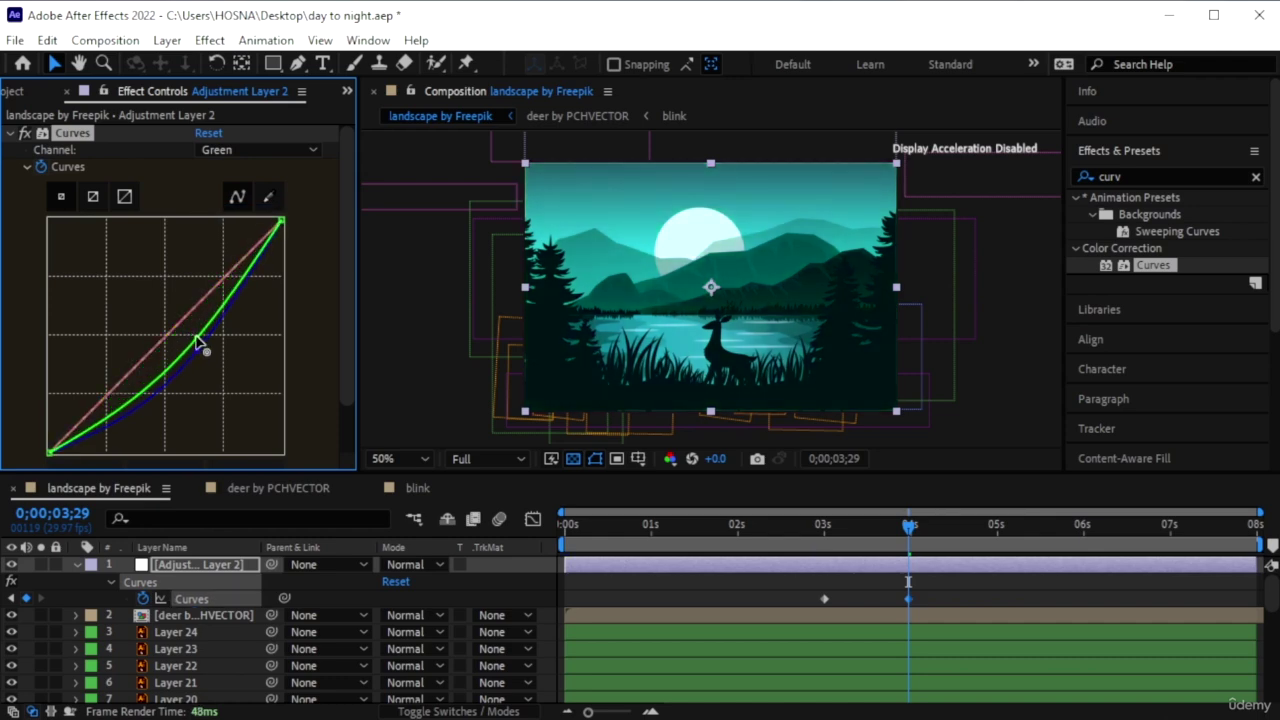
pyautogui.click(247, 147)
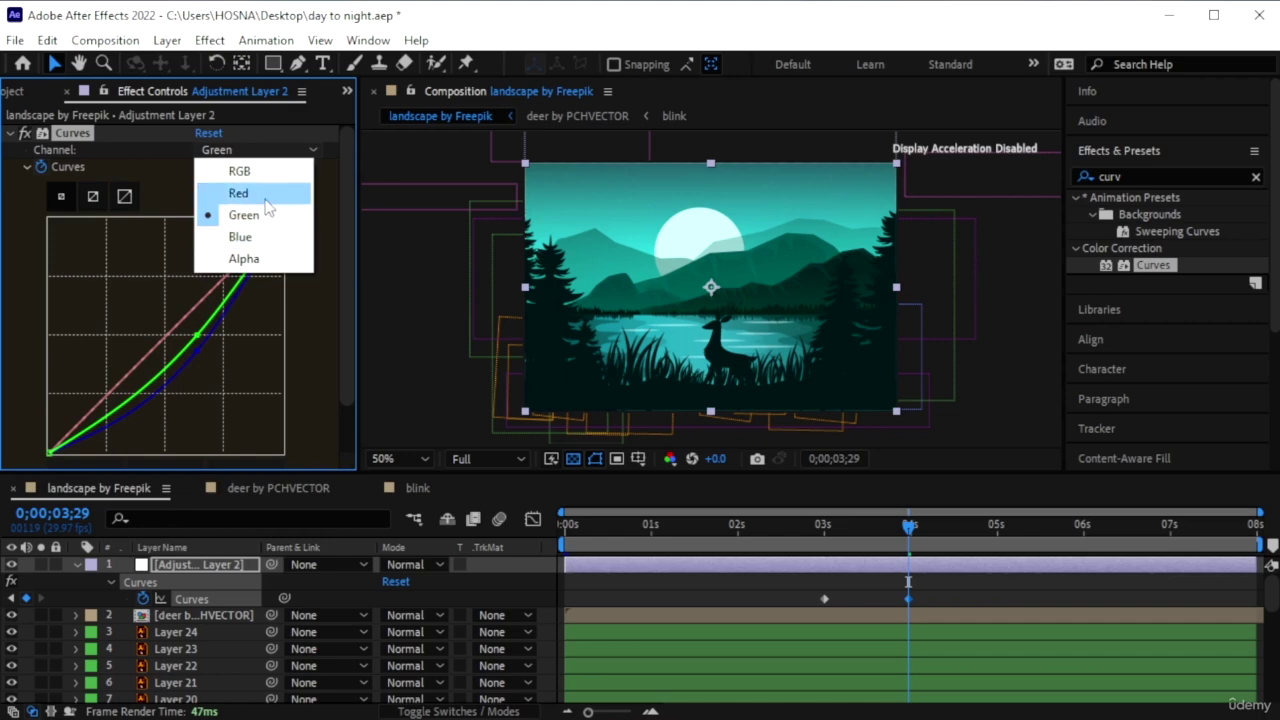
pyautogui.click(268, 194)
pyautogui.moveTo(187, 336); pyautogui.dragTo(149, 300)
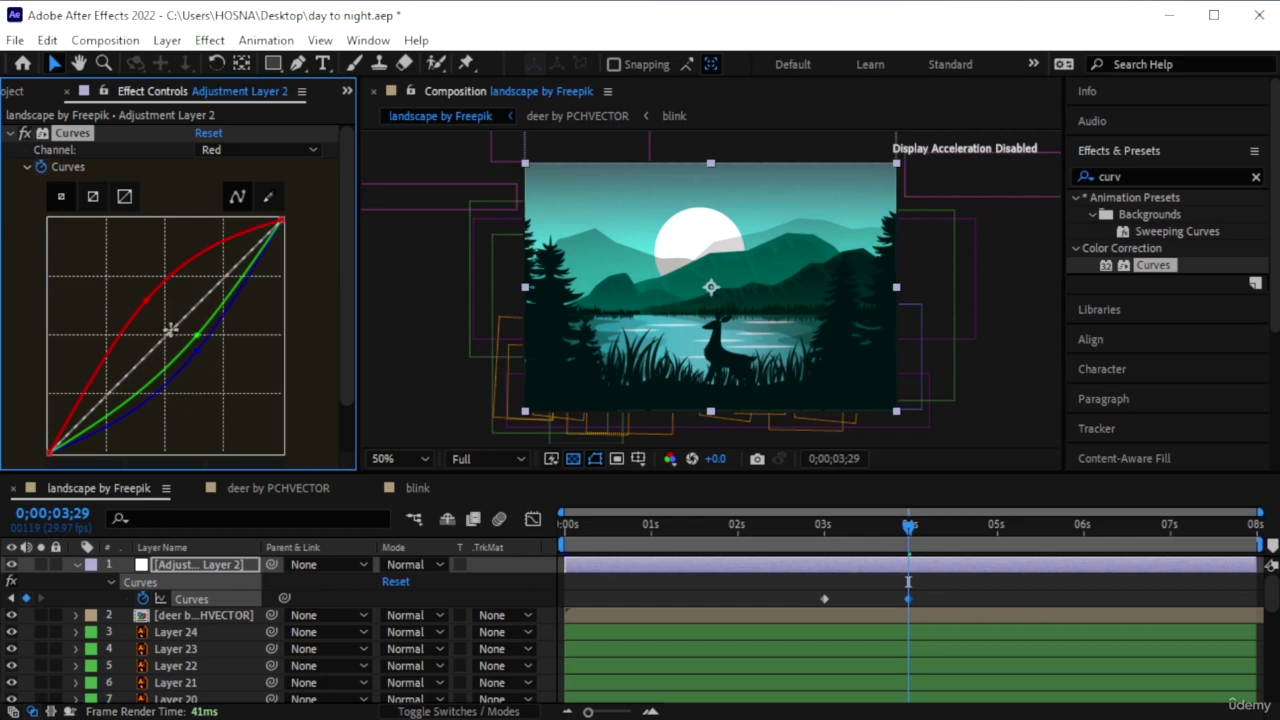
# Raise the middle of the RGB channel curve to brighten the whole scene
pyautogui.click(247, 149)
pyautogui.click(265, 178)
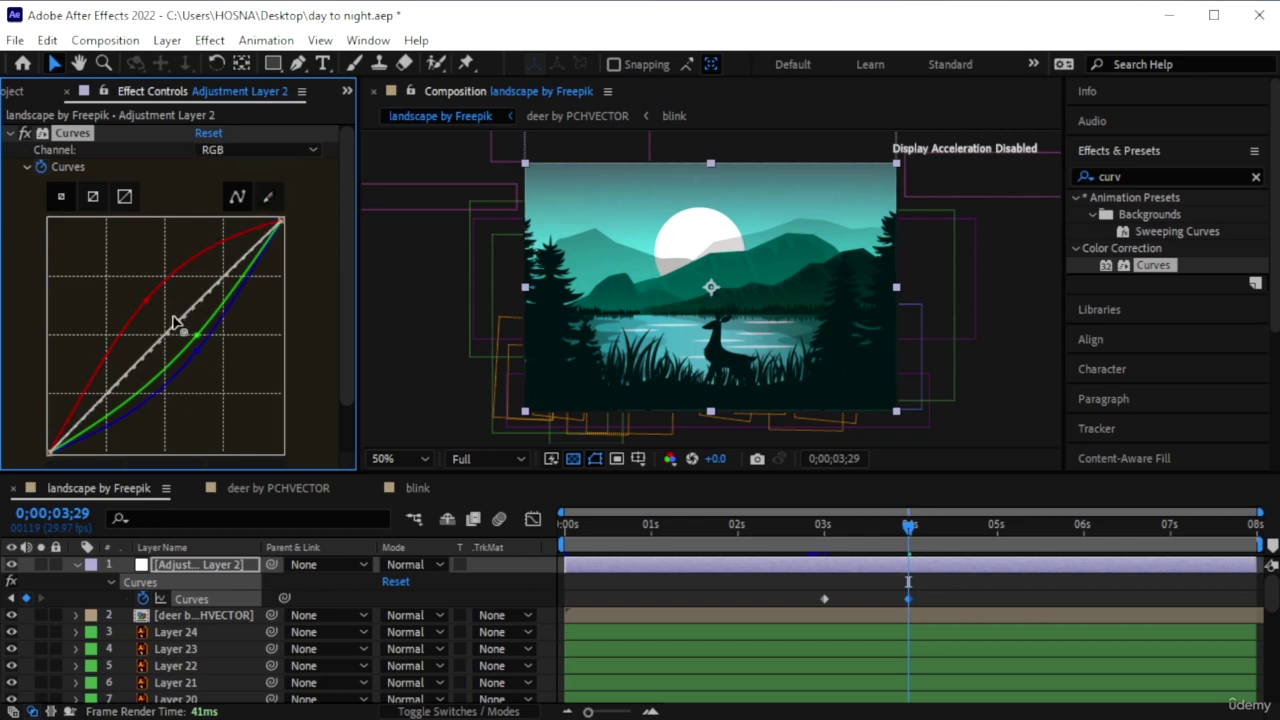
pyautogui.moveTo(180, 327); pyautogui.dragTo(152, 298)
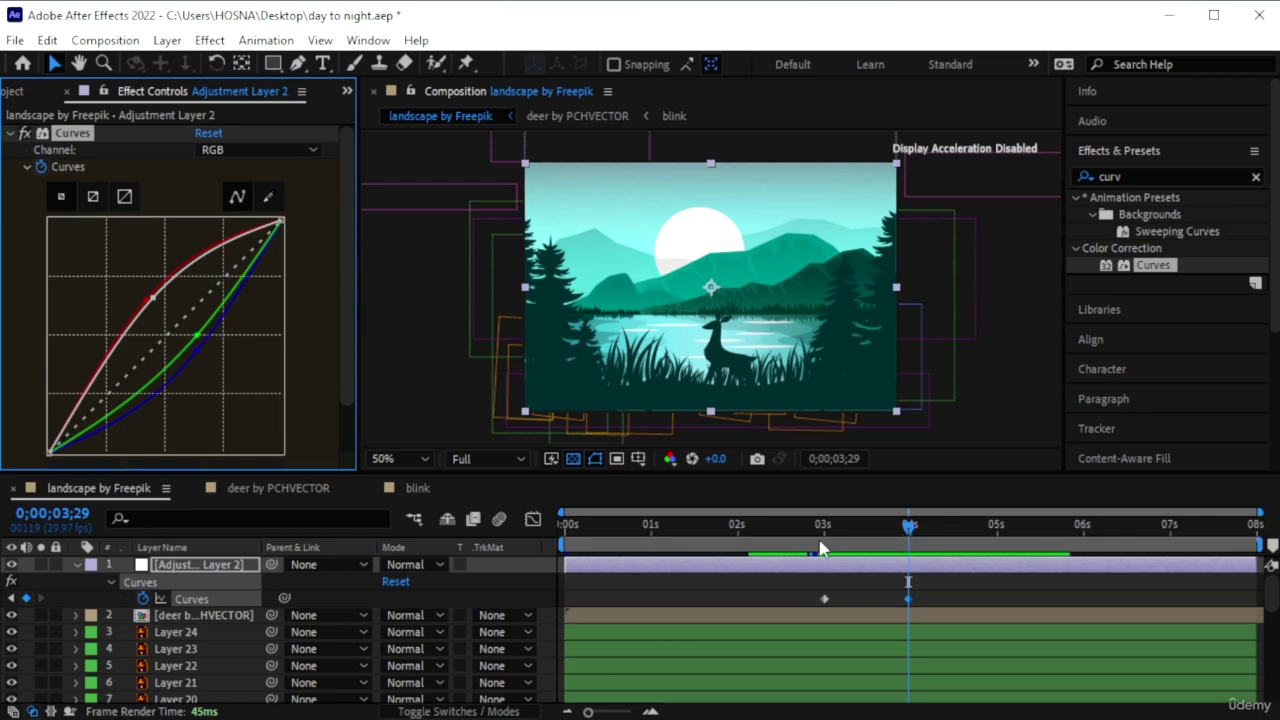
# Preview the colour transition from just before 3 seconds, then step between the two Curves keyframes, ending at 0;00;03;29
pyautogui.click(801, 552)
pyautogui.press('space')
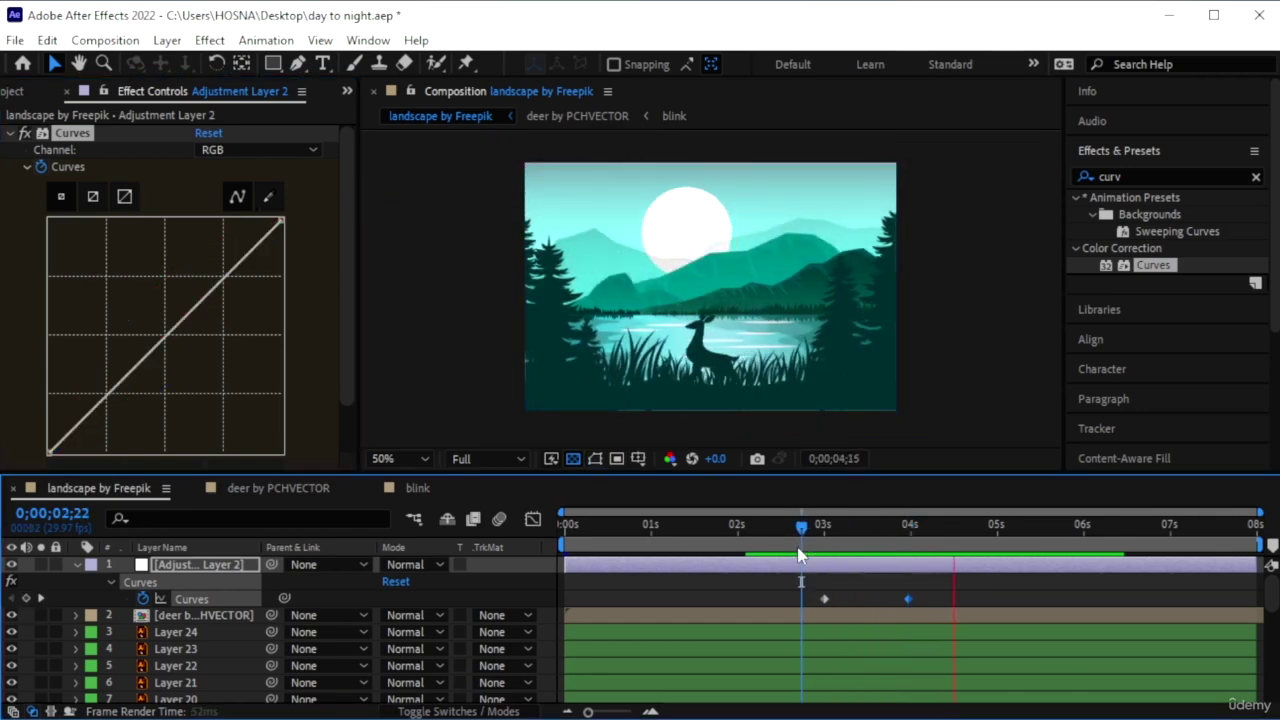
pyautogui.press('space')
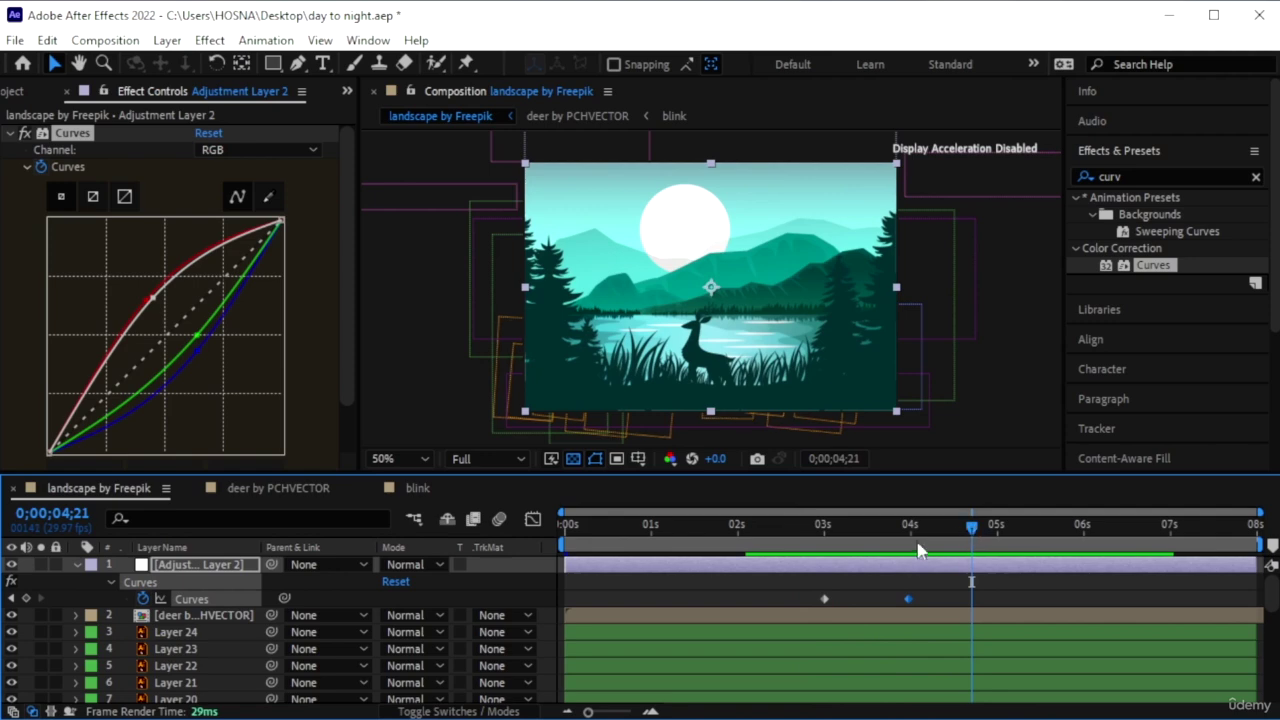
pyautogui.click(910, 550)
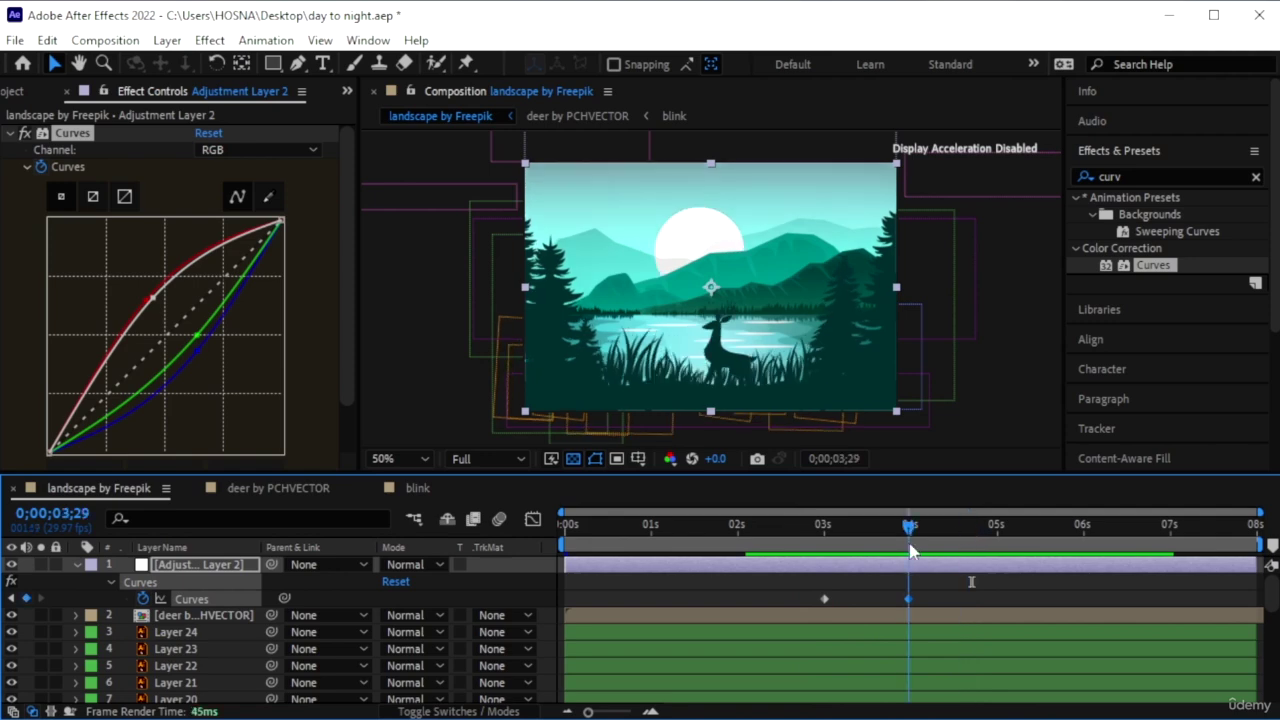
pyautogui.click(12, 598)
pyautogui.click(40, 598)
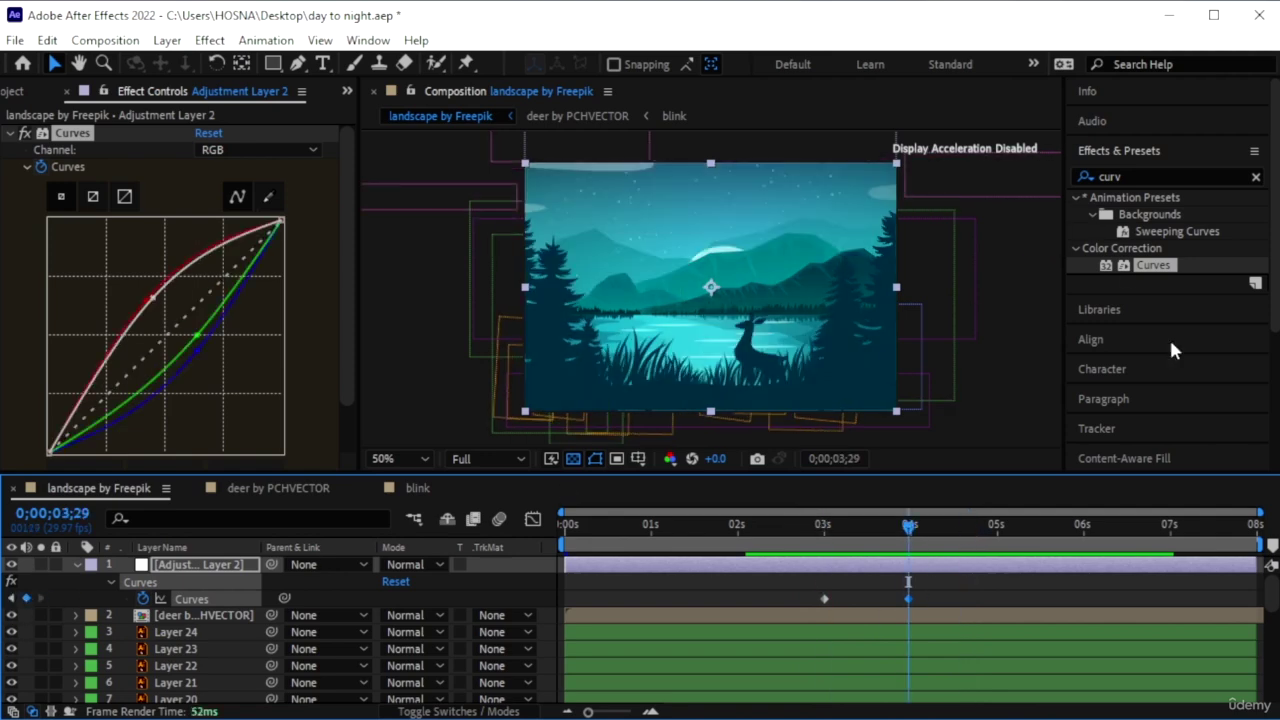
# Find the Color Balance (HLS) effect and apply it to the adjustment layer
pyautogui.click(1256, 176)
pyautogui.write('c')
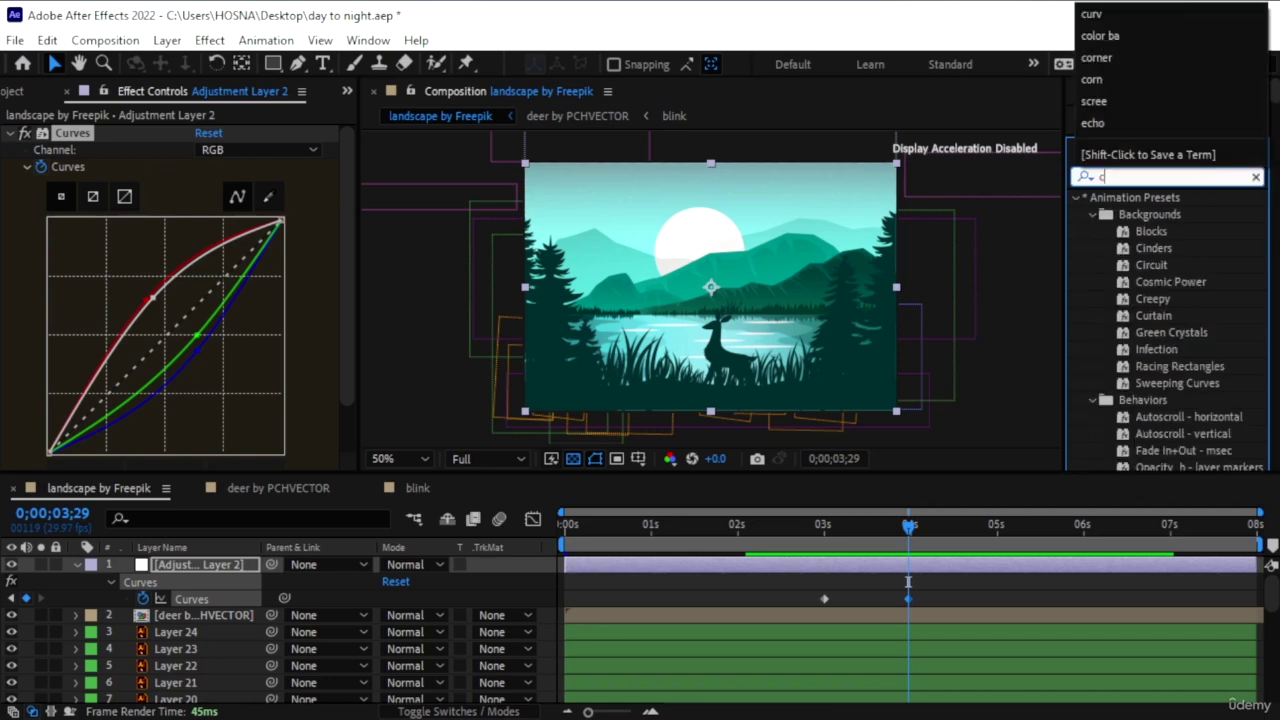
pyautogui.write('olor ba')
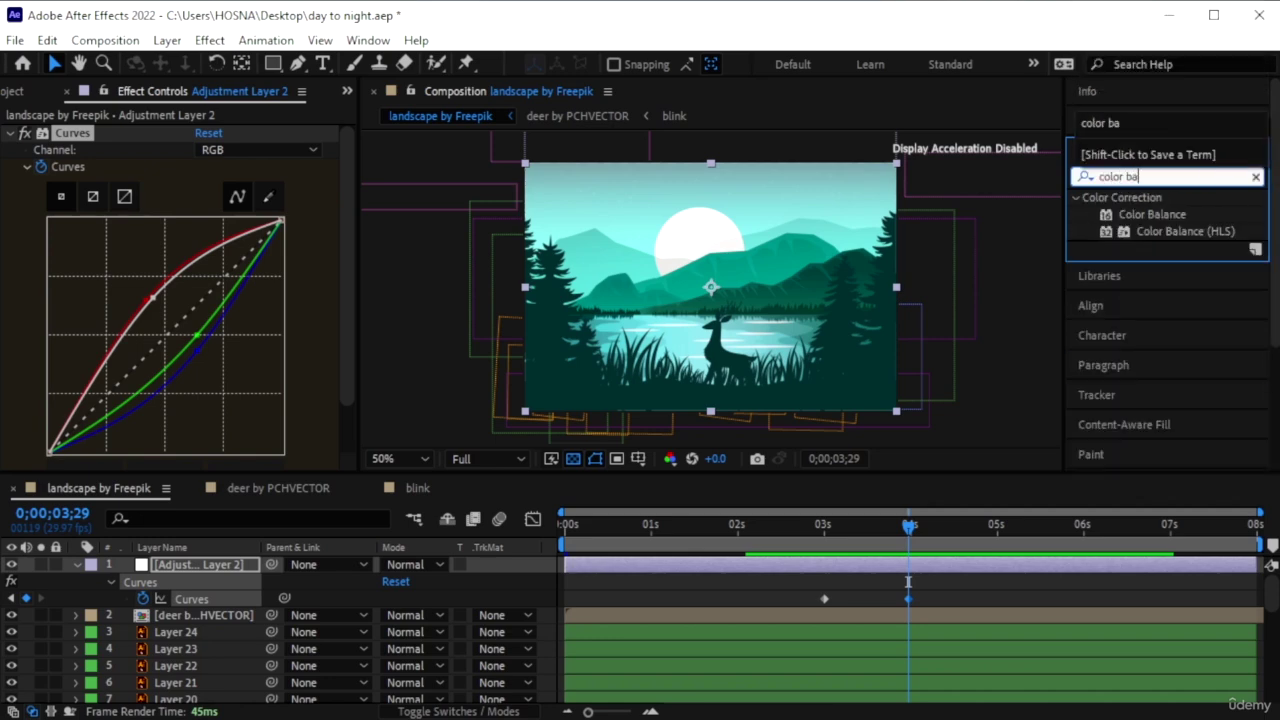
pyautogui.click(1150, 231)
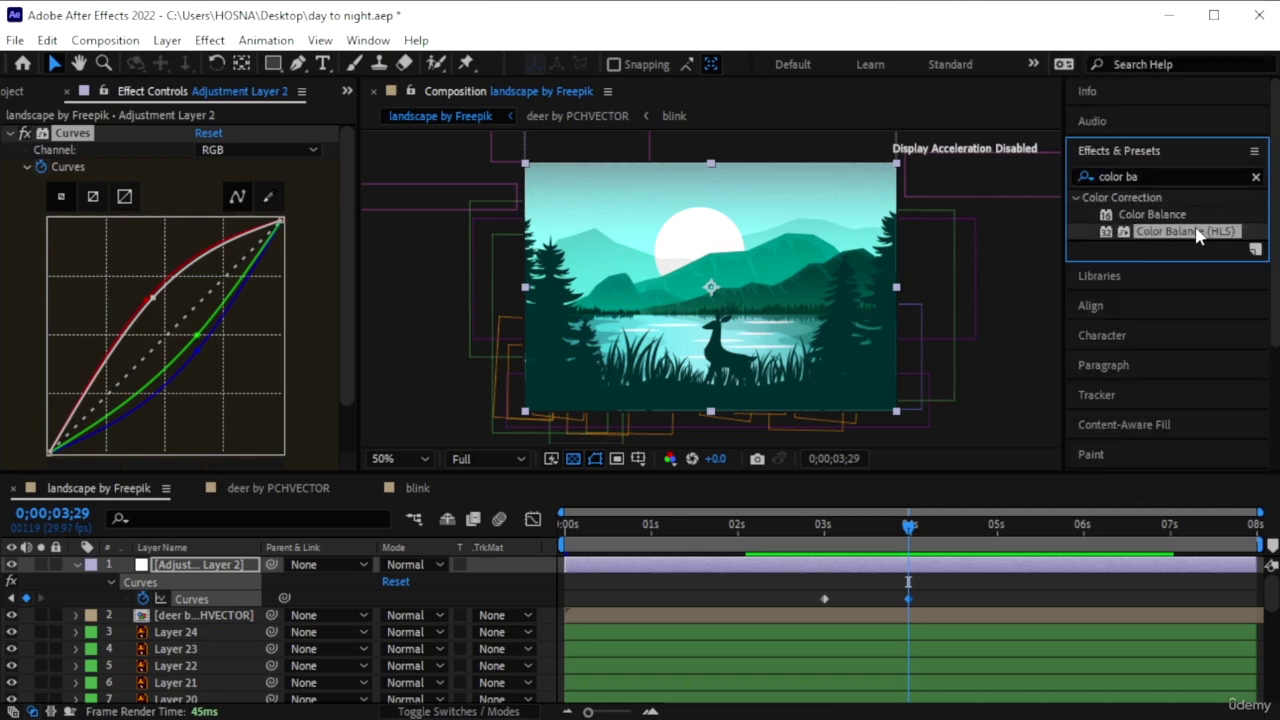
pyautogui.moveTo(1160, 232); pyautogui.dragTo(183, 566)
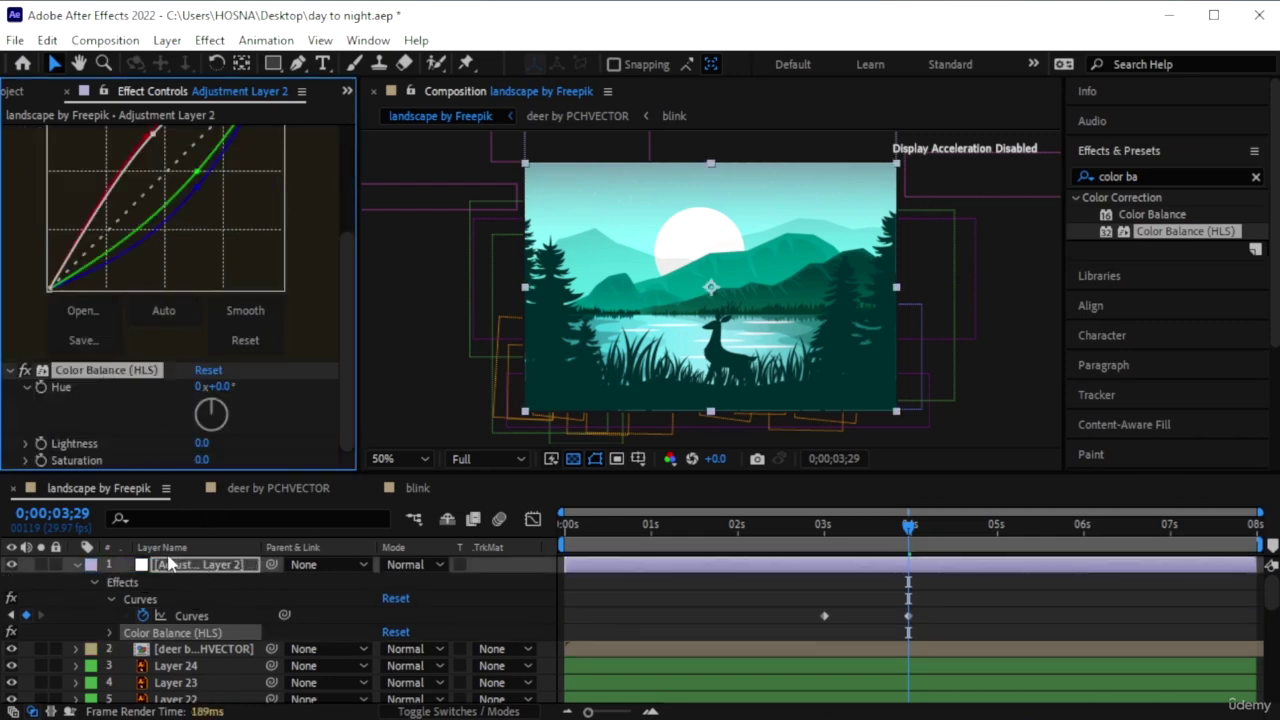
# Try different hue shifts in Color Balance (HLS) and set the hue to 5°
pyautogui.click(220, 387)
pyautogui.write('7')
pyautogui.press('Return')
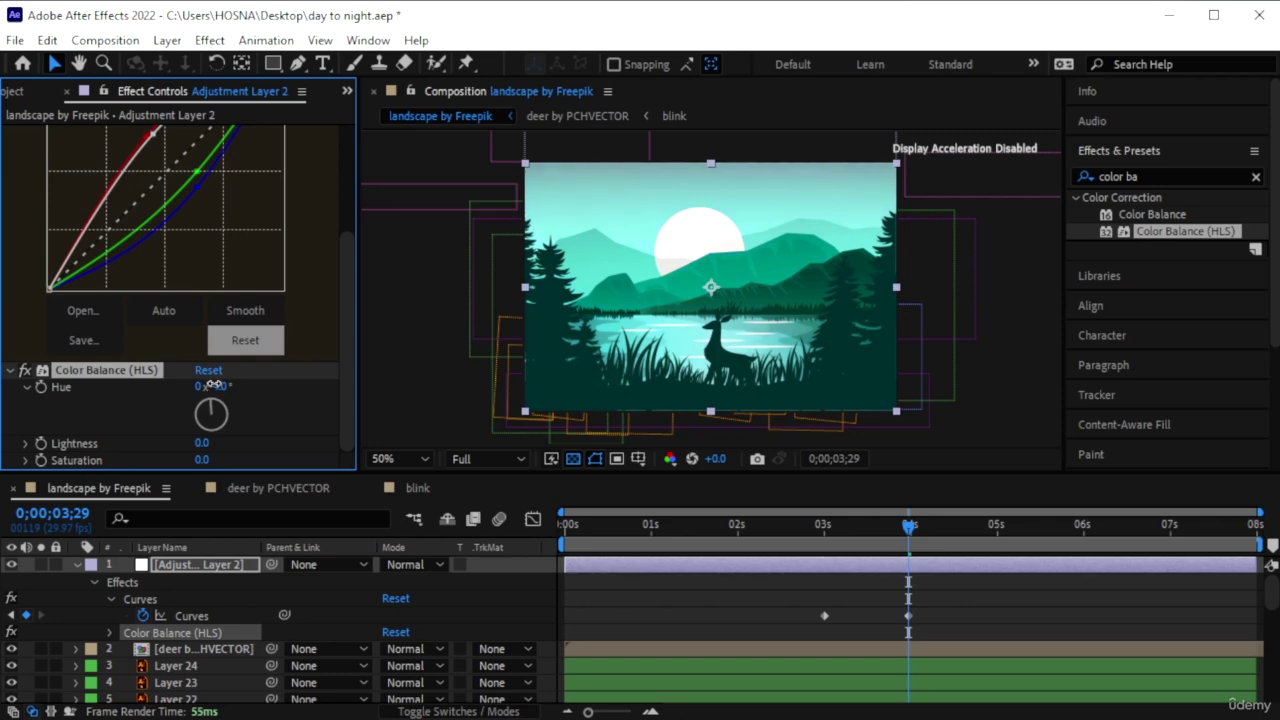
pyautogui.moveTo(213, 385); pyautogui.dragTo(153, 457)
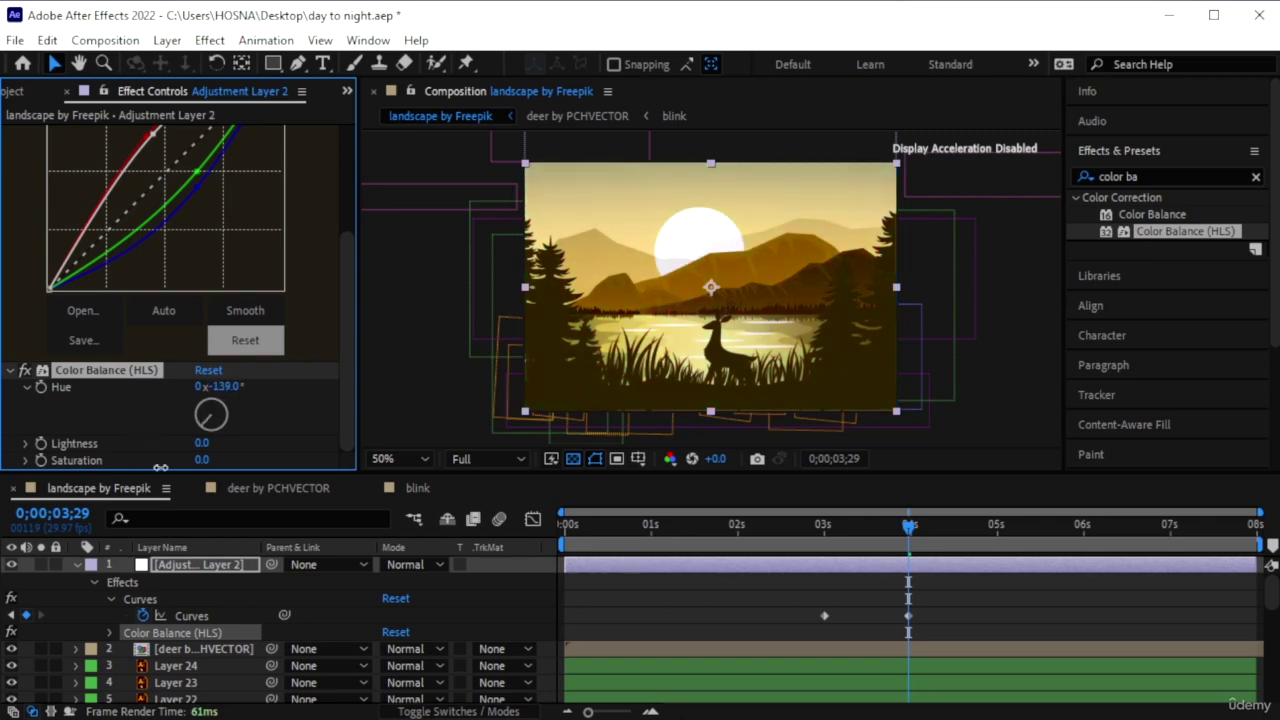
pyautogui.moveTo(213, 386); pyautogui.dragTo(224, 396)
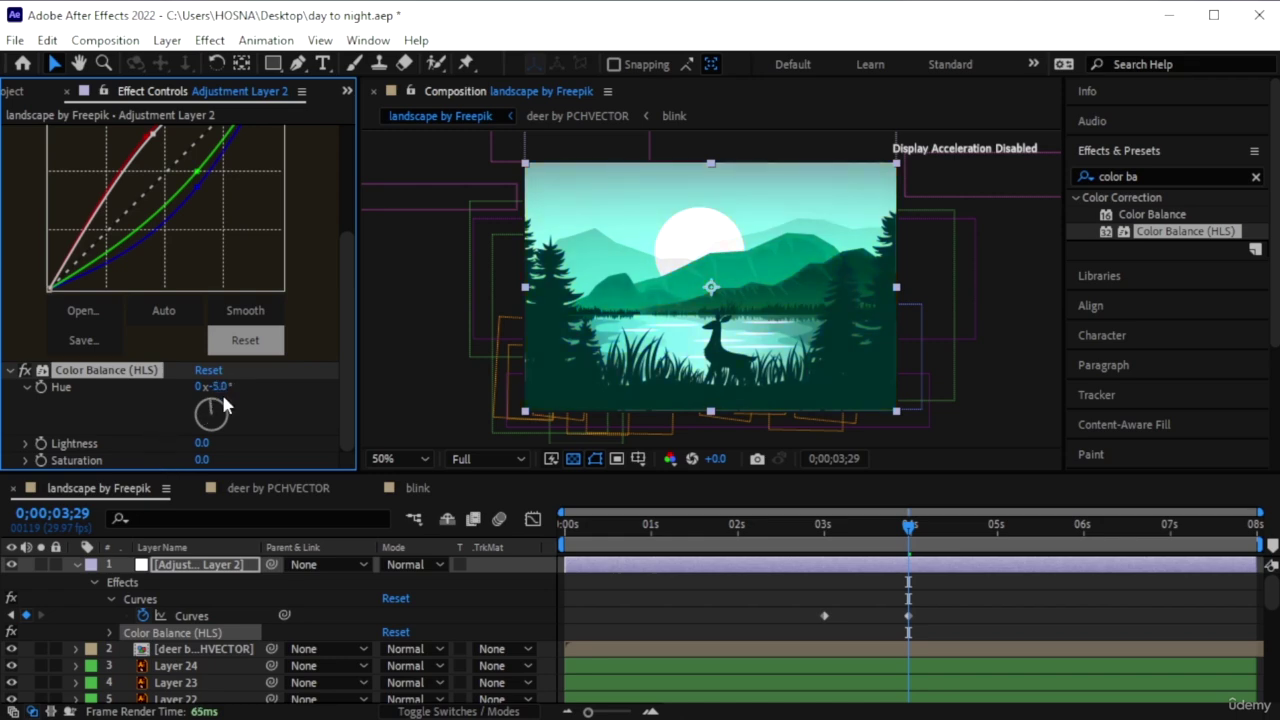
pyautogui.click(216, 386)
pyautogui.write('5')
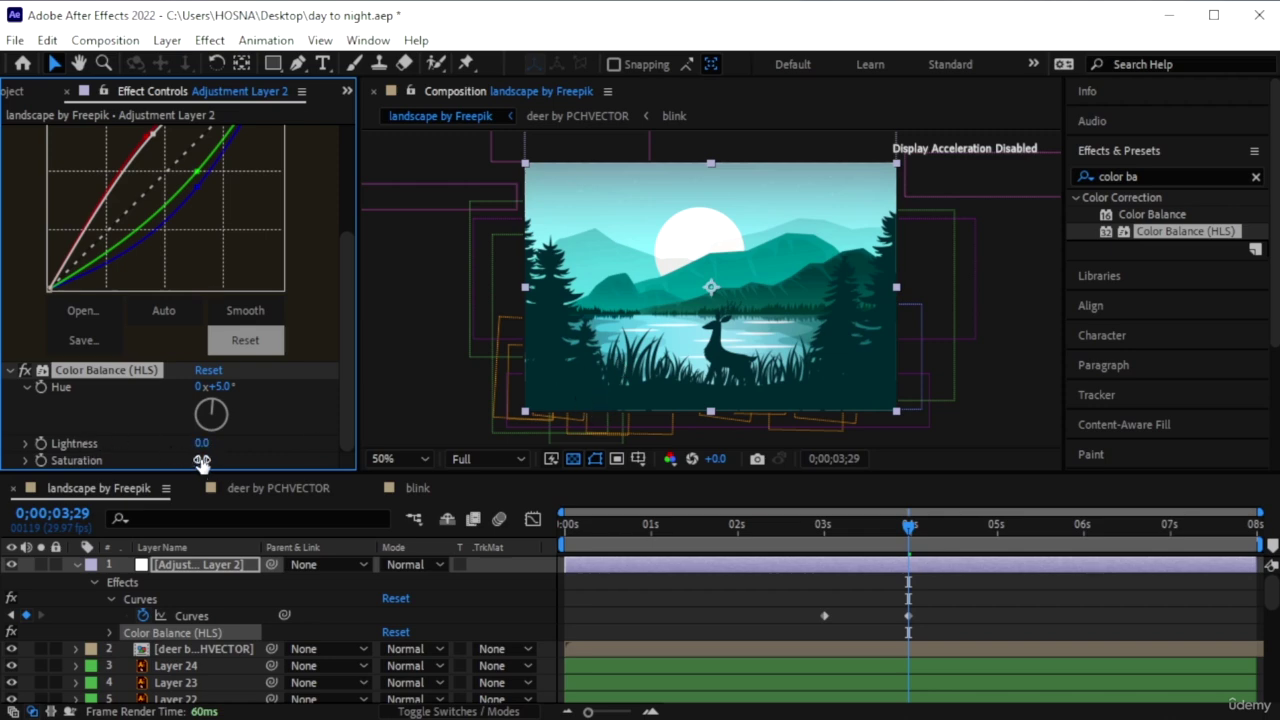
# Lower the Color Balance (HLS) saturation and lift the midpoint of the RGB curve further
pyautogui.moveTo(202, 461); pyautogui.dragTo(158, 461)
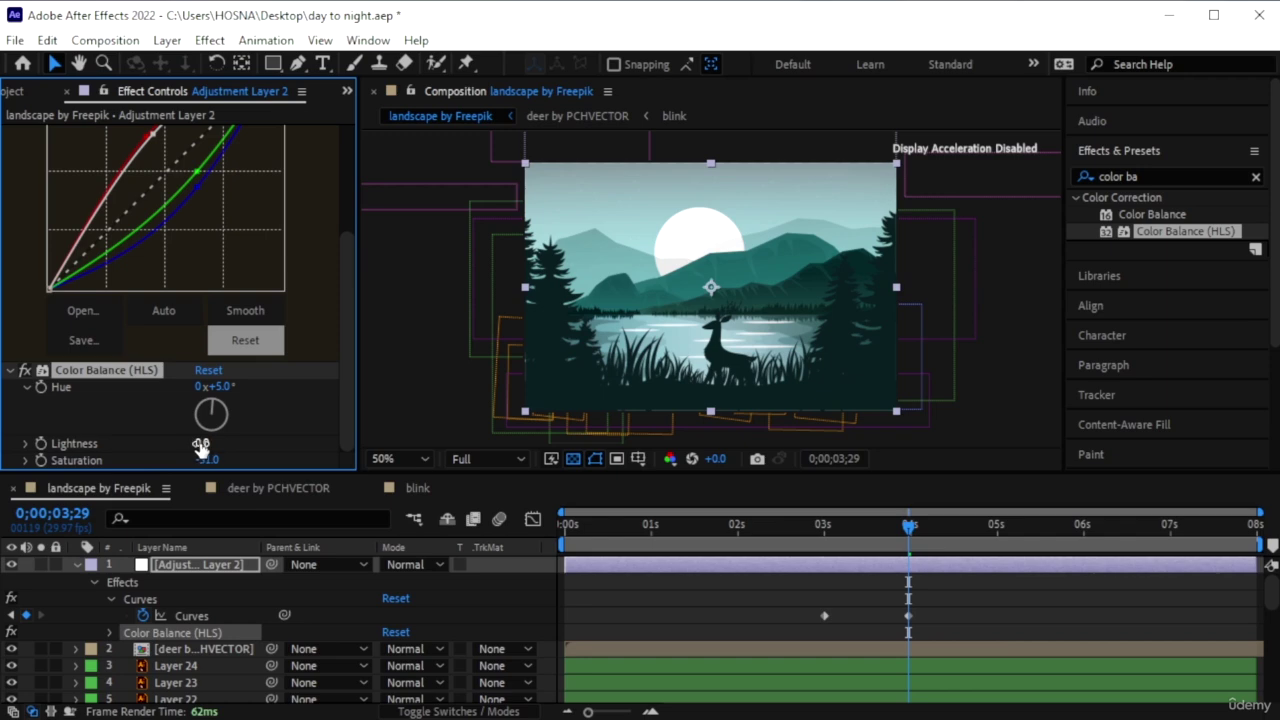
pyautogui.moveTo(200, 447)
pyautogui.mouseDown()
pyautogui.moveTo(210, 444)
pyautogui.moveTo(198, 445)
pyautogui.mouseUp()
pyautogui.scroll(3, 135, 330)
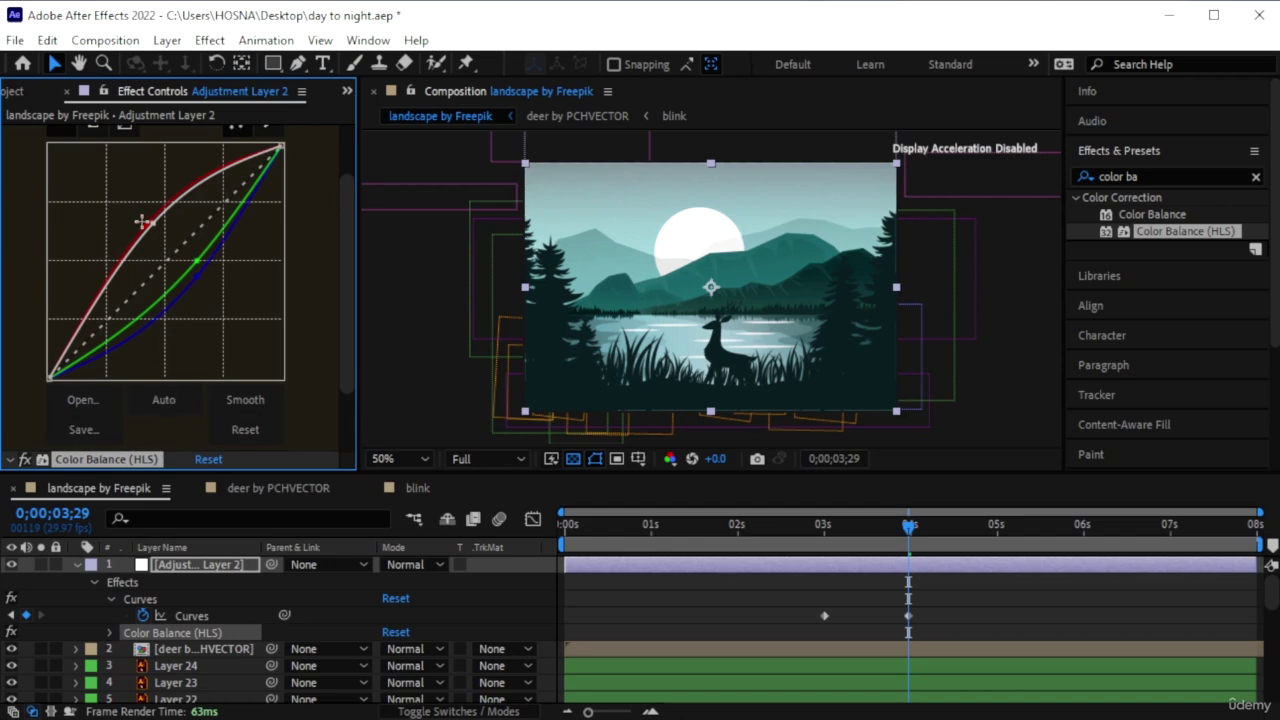
pyautogui.moveTo(152, 222); pyautogui.dragTo(146, 212)
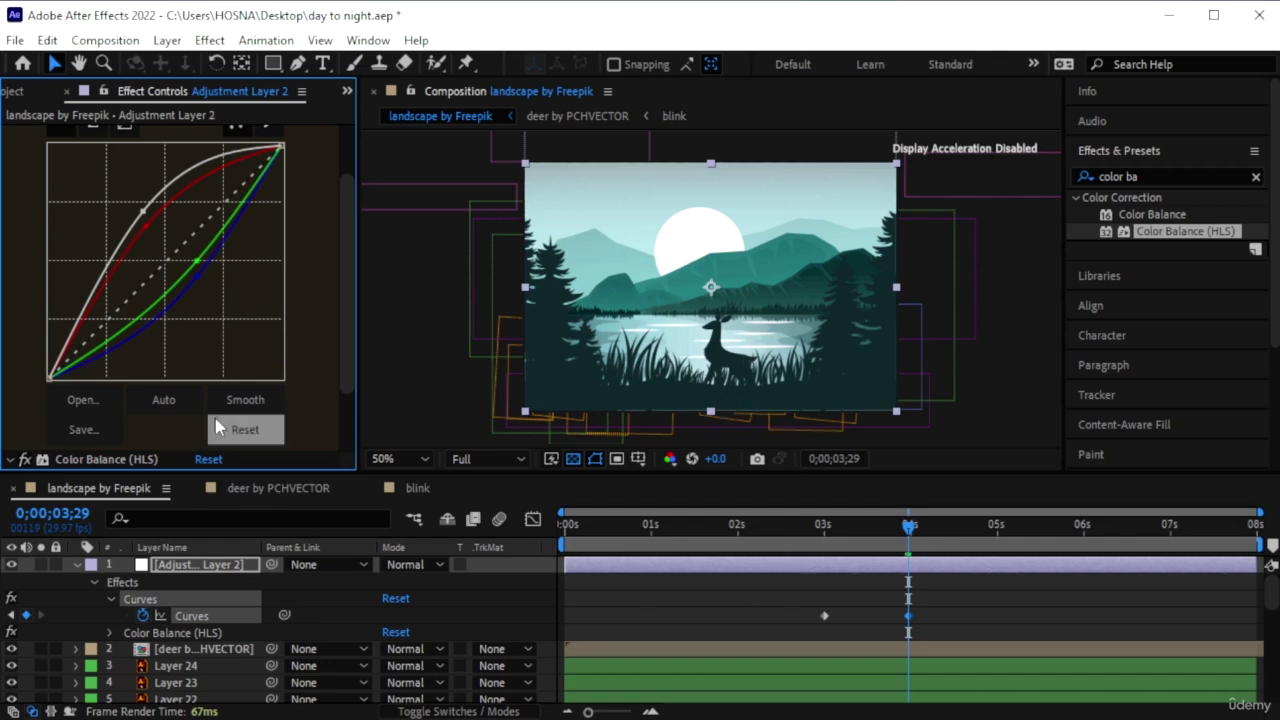
# Enable keyframes for Color Balance (HLS) hue, lightness and saturation at 0;00;03;29, and set all three to 0 at the 0;00;03;00 Curves keyframe
pyautogui.scroll(-3, 217, 407)
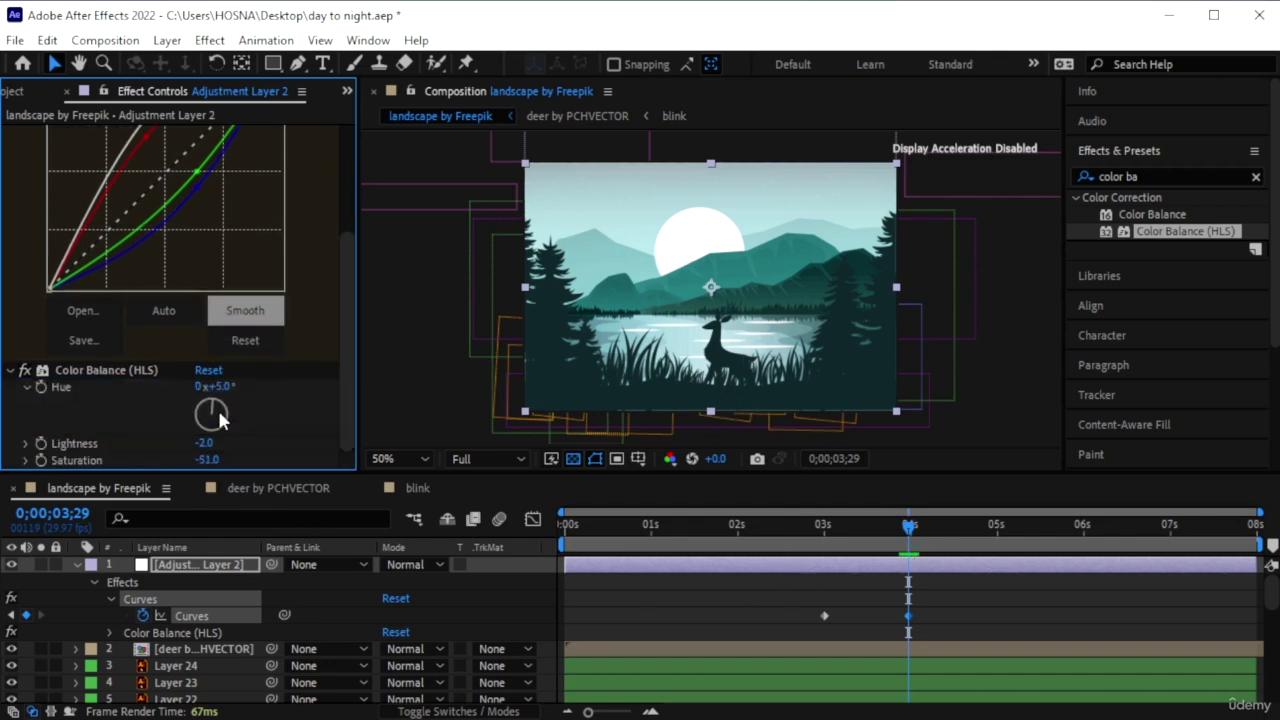
pyautogui.click(40, 386)
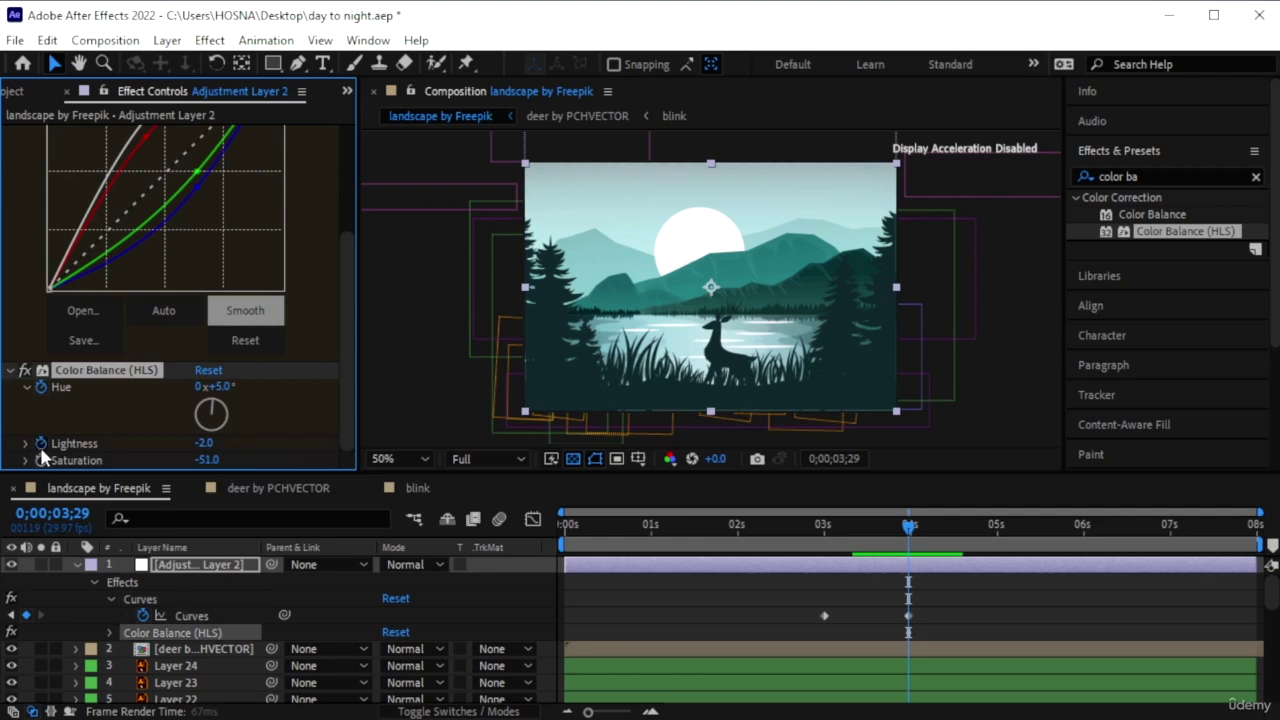
pyautogui.click(11, 615)
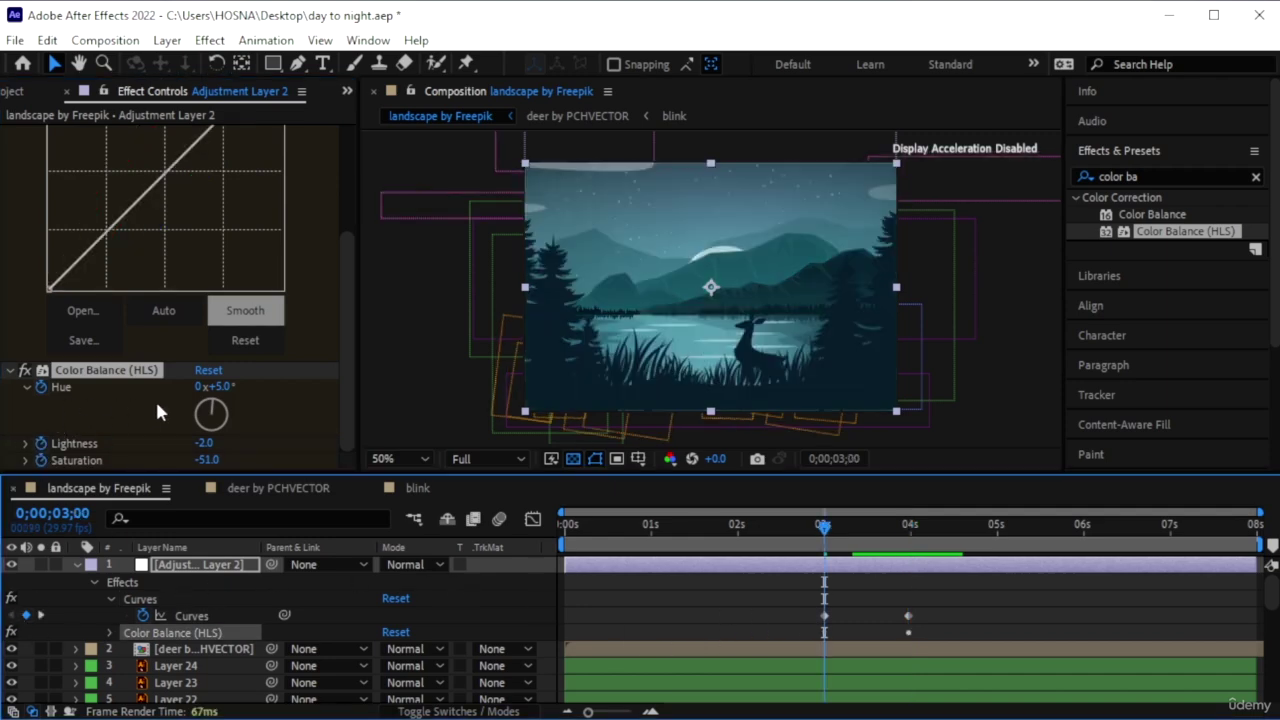
pyautogui.click(217, 386)
pyautogui.write('0')
pyautogui.press('Return')
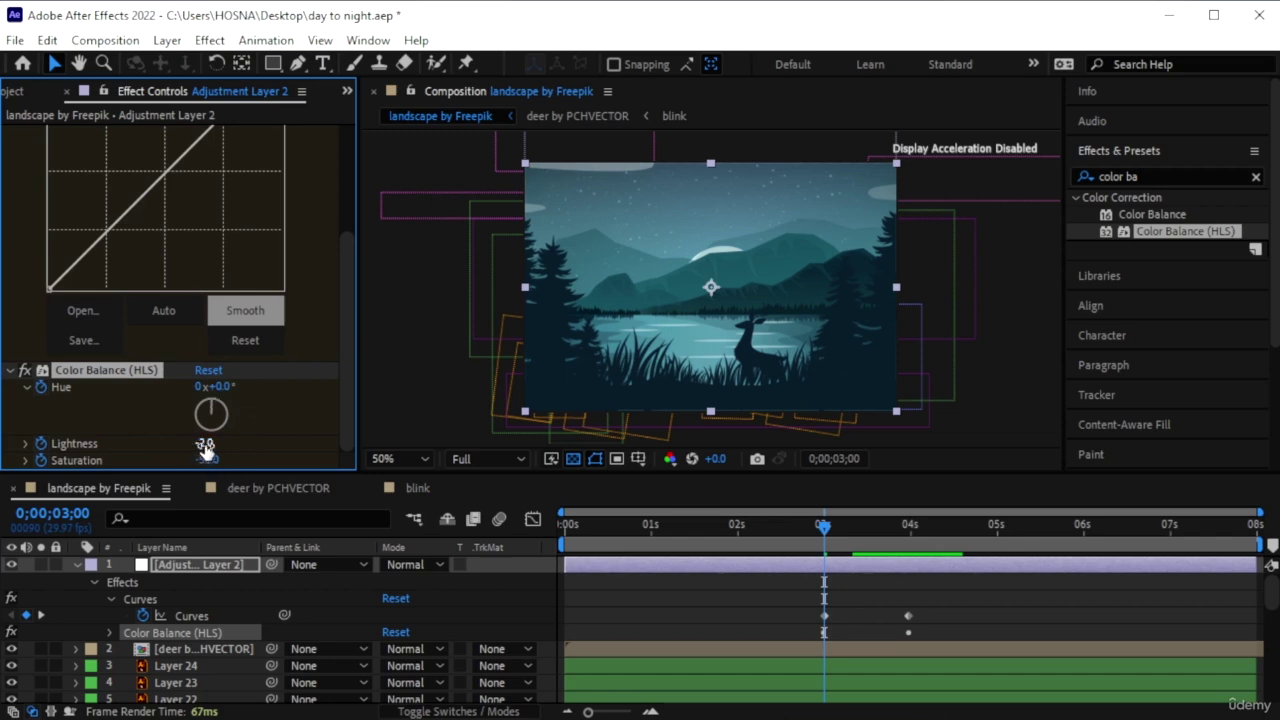
pyautogui.click(204, 446)
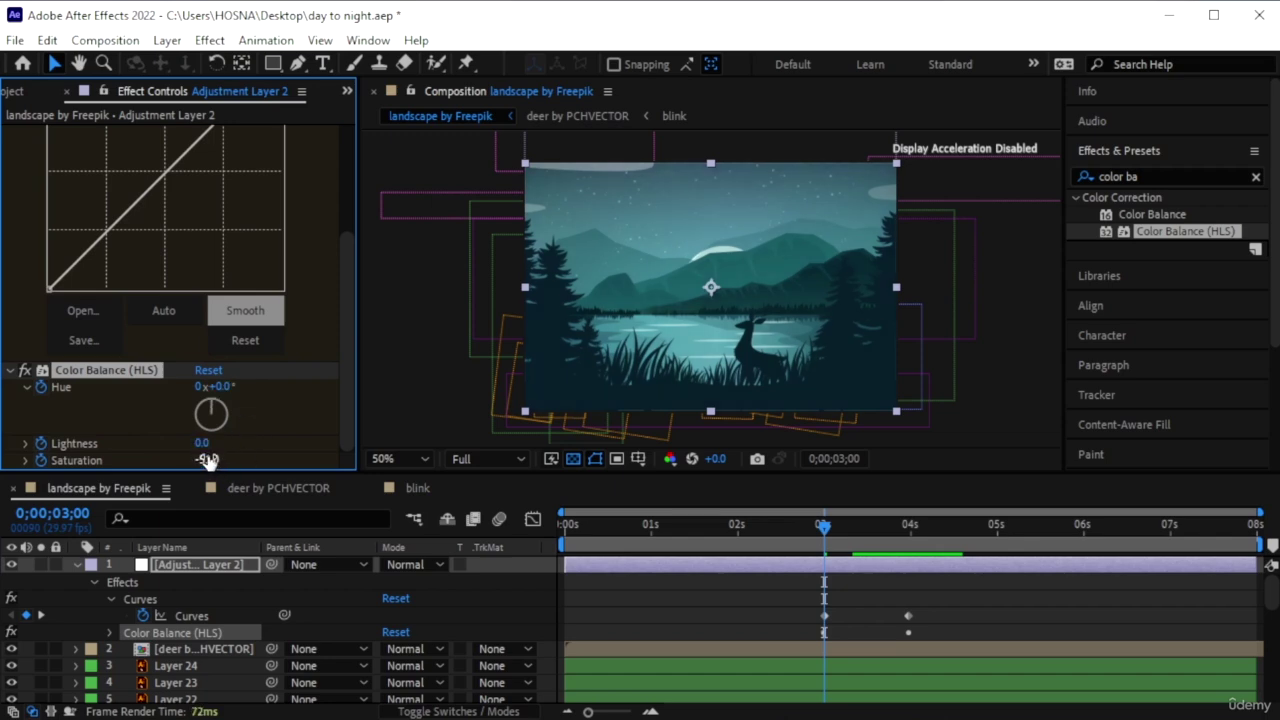
pyautogui.click(207, 460)
pyautogui.write('0')
pyautogui.press('Return')
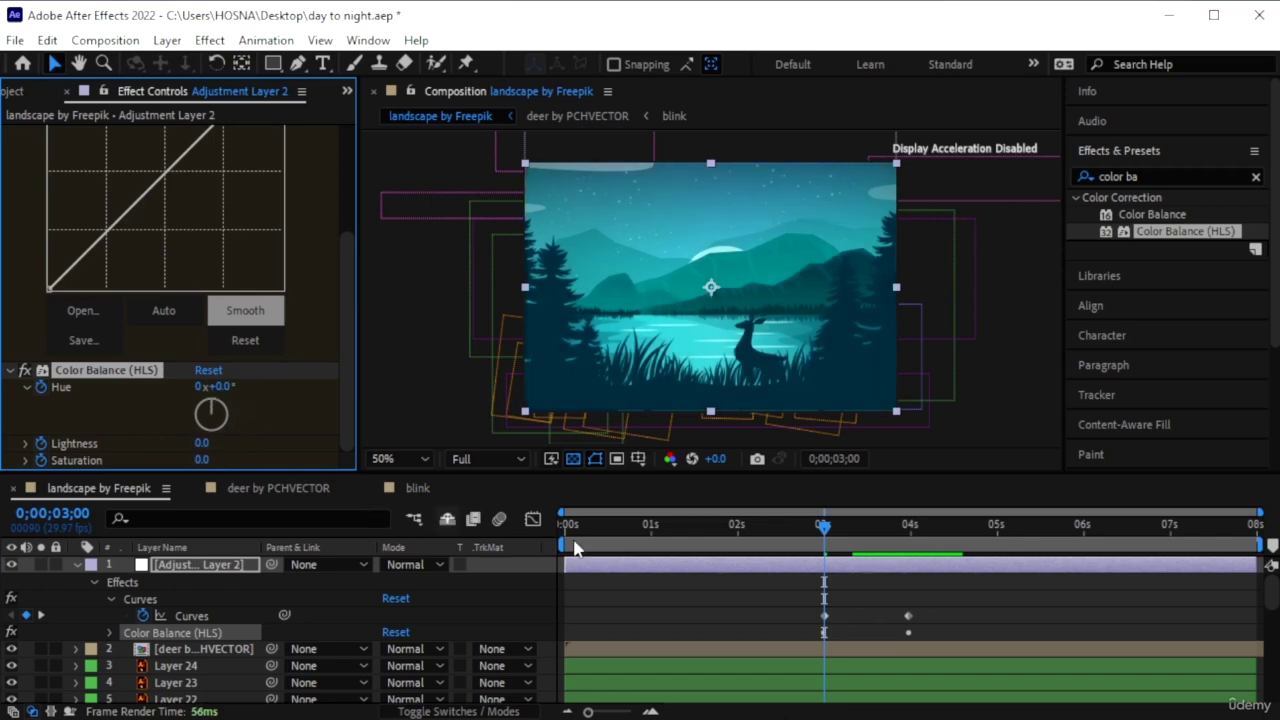
# Reveal the adjustment layer's animated properties and check the Curves and Color Balance (HLS) keyframes by selecting them together, leaving them deselected
pyautogui.moveTo(824, 528); pyautogui.dragTo(752, 529)
pyautogui.press('u')
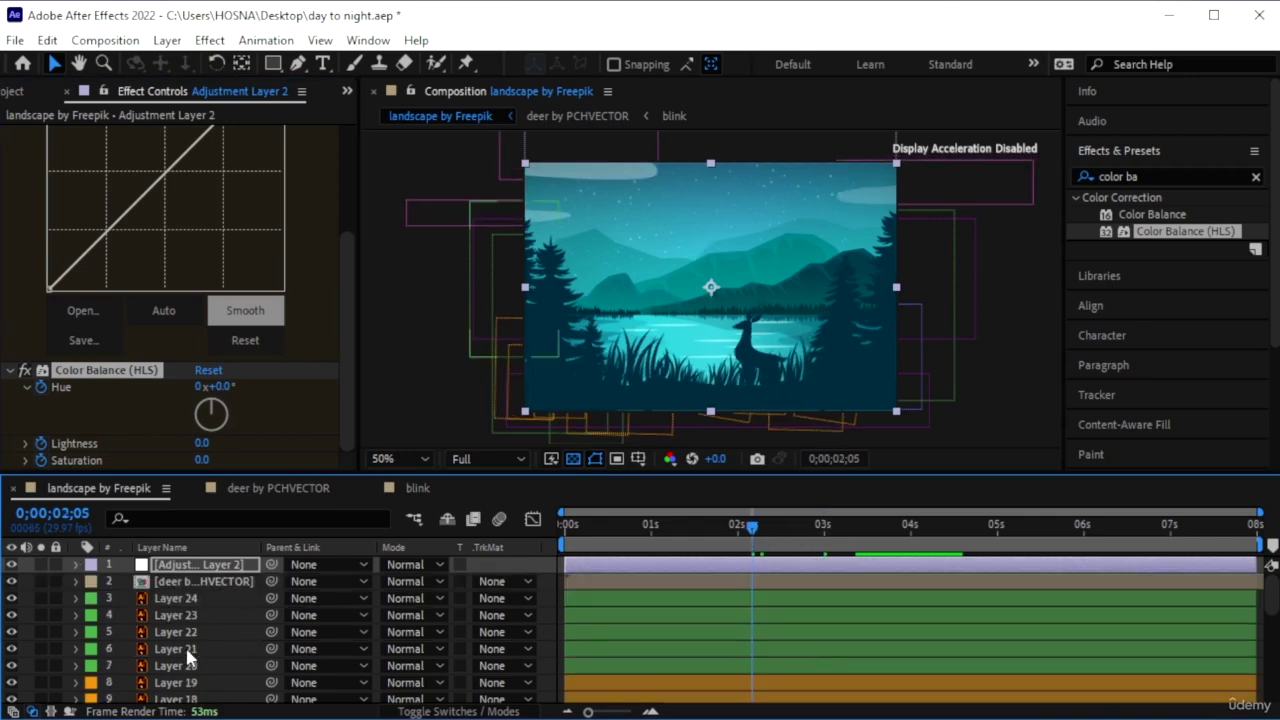
pyautogui.press('u')
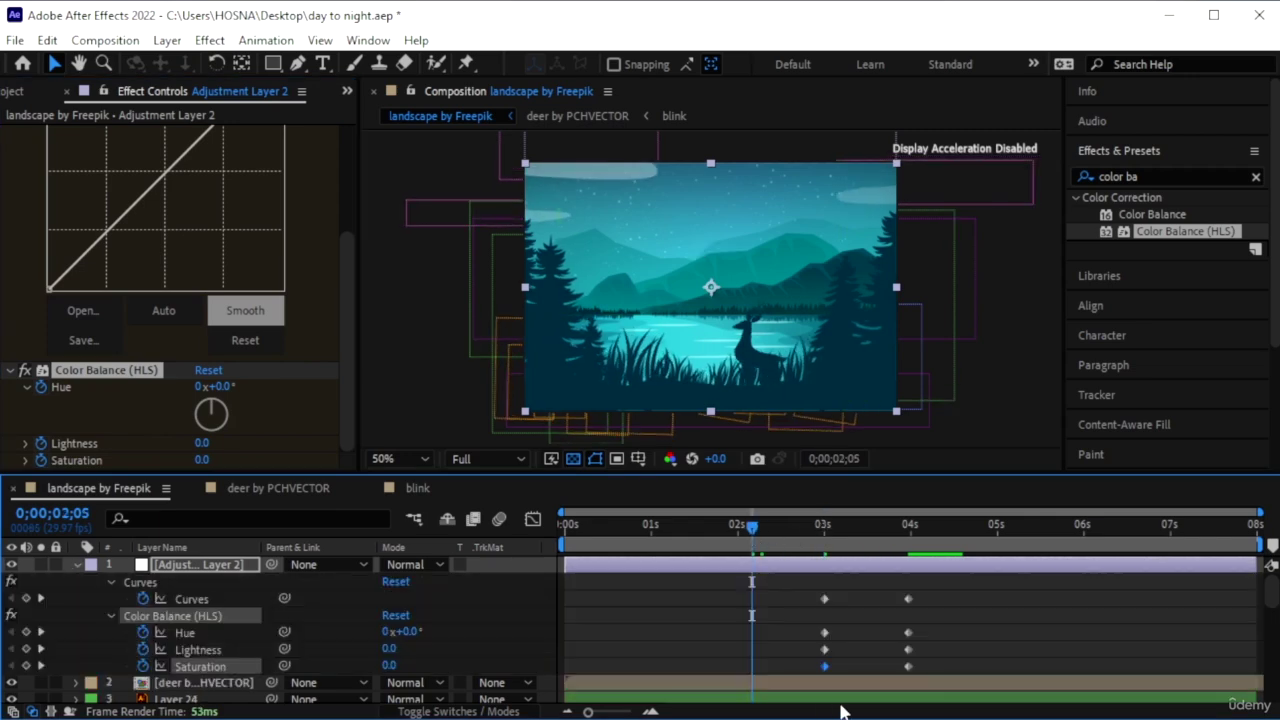
pyautogui.click(948, 649)
pyautogui.moveTo(943, 670); pyautogui.dragTo(807, 582)
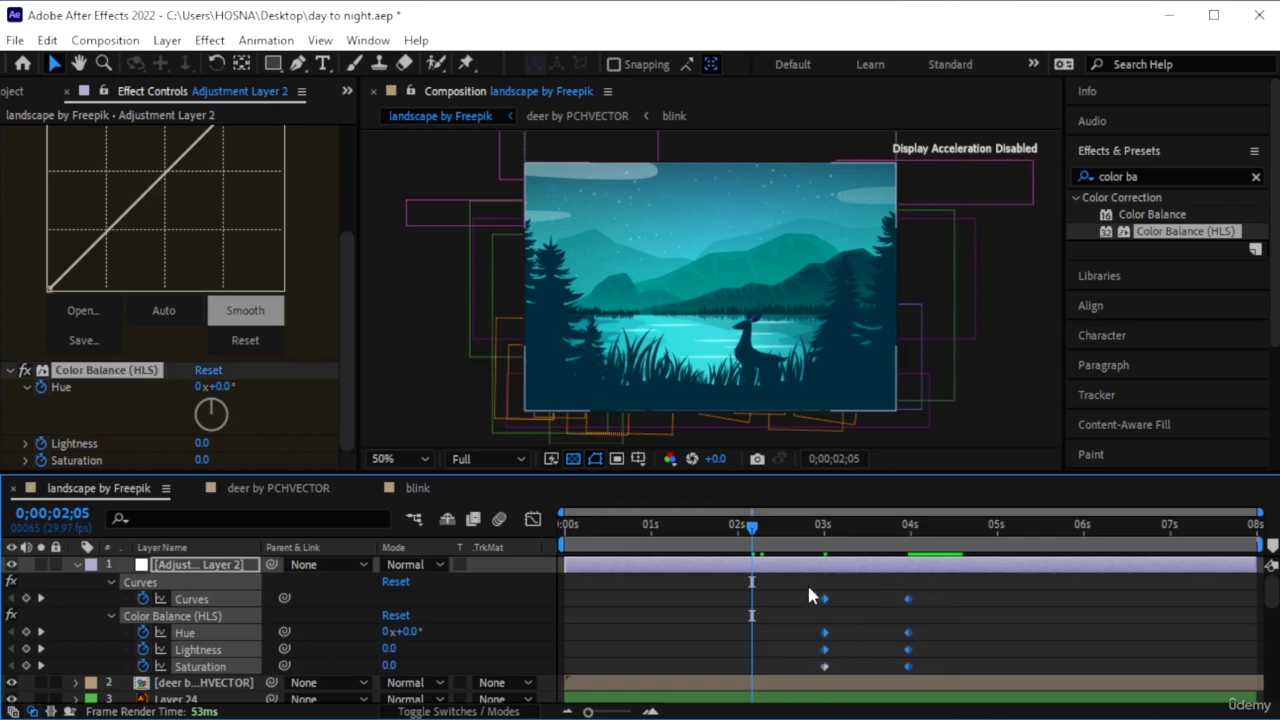
pyautogui.click(726, 646)
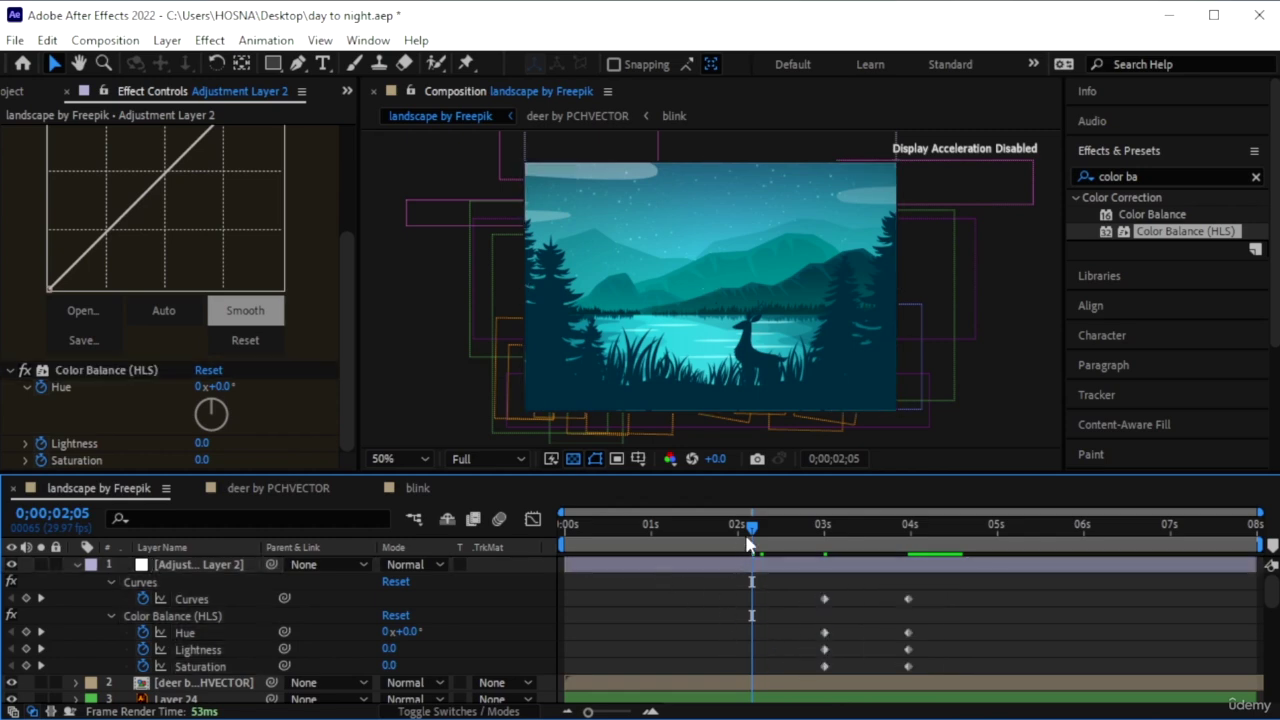
# Preview the night-to-day transition from 0;00;01;26 and return the playhead to 0;00;02;07
pyautogui.moveTo(749, 532); pyautogui.dragTo(727, 530)
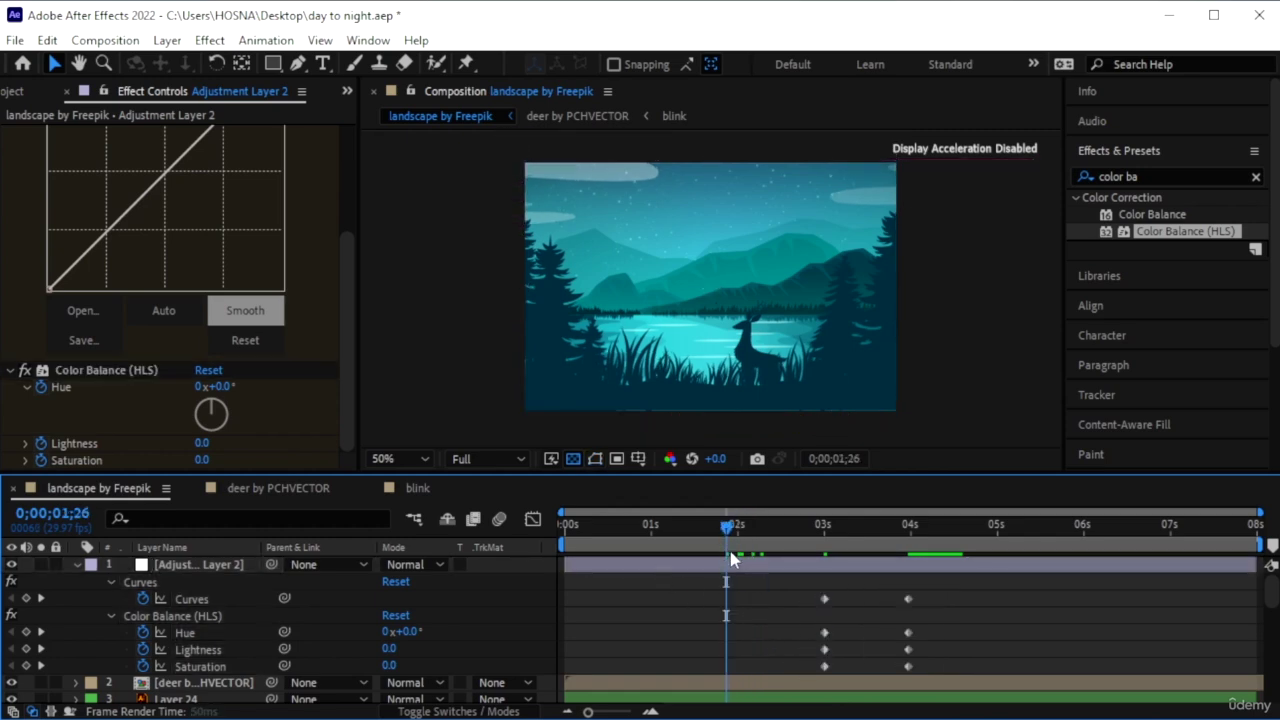
pyautogui.press('space')
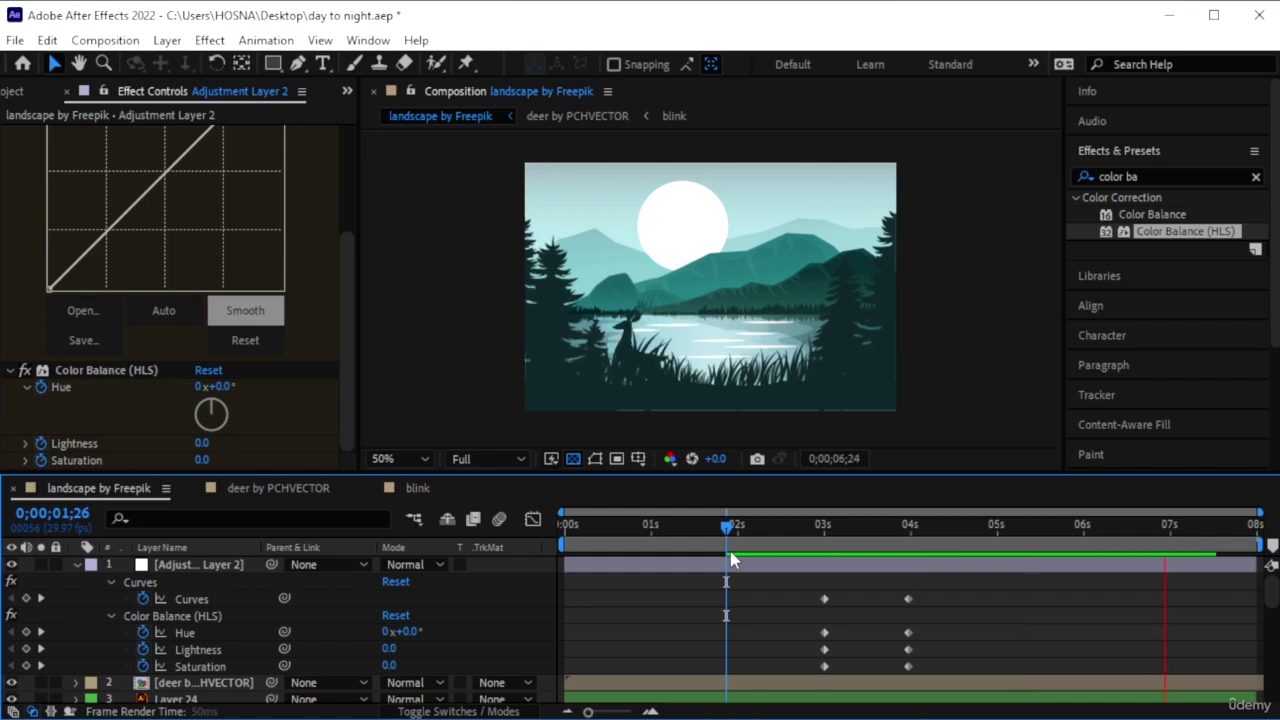
pyautogui.press('space')
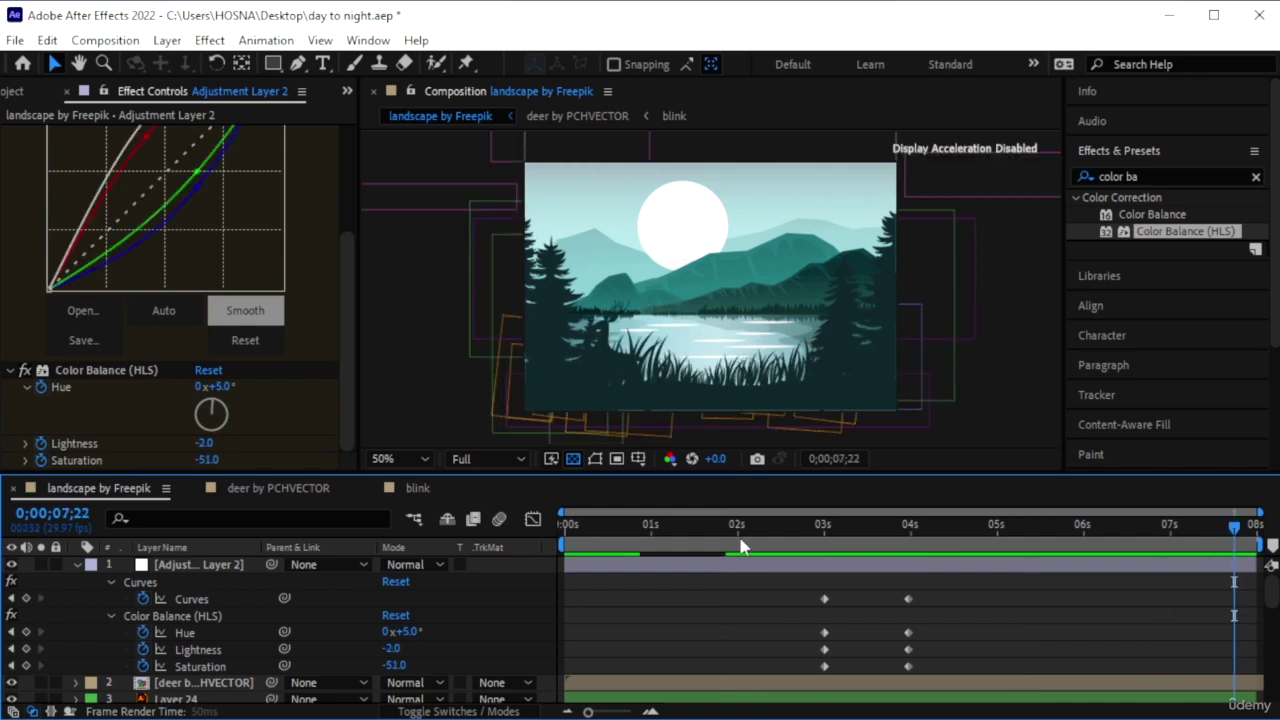
pyautogui.moveTo(1120, 530); pyautogui.dragTo(760, 630)
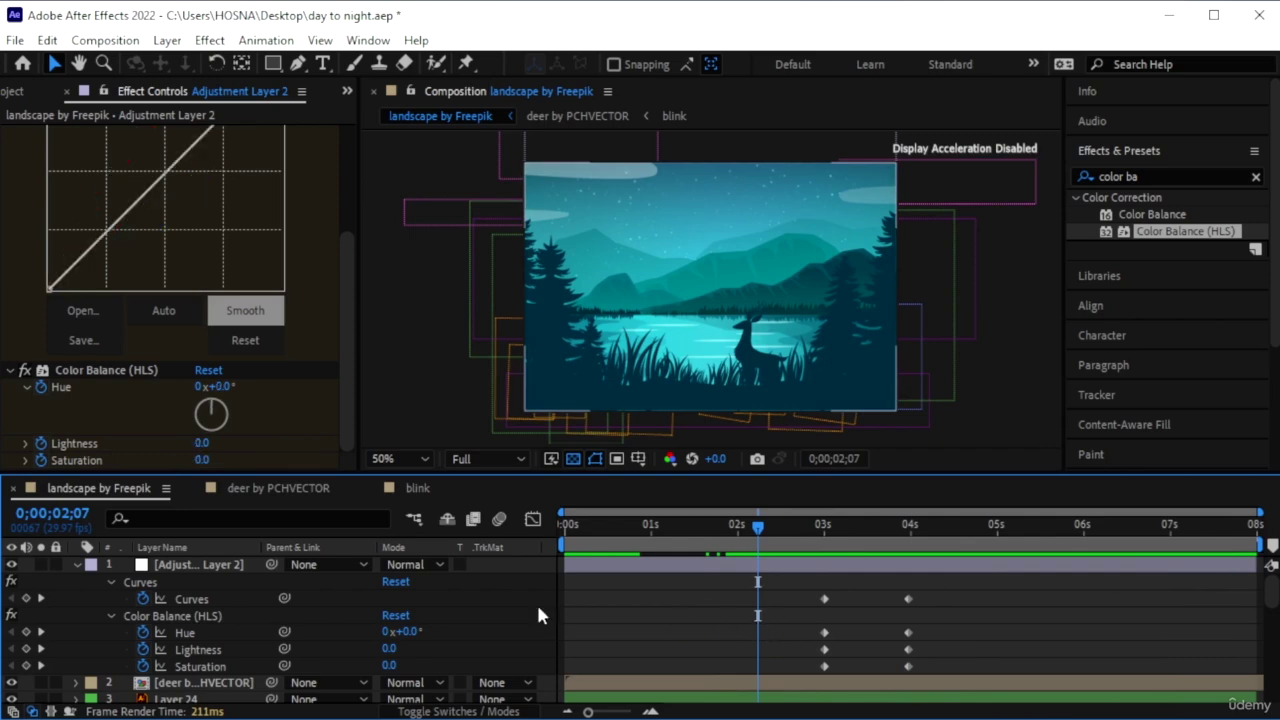
# Rename the adjustment layer to "night to day" and collapse its properties
pyautogui.click(229, 567)
pyautogui.rightClick(229, 567)
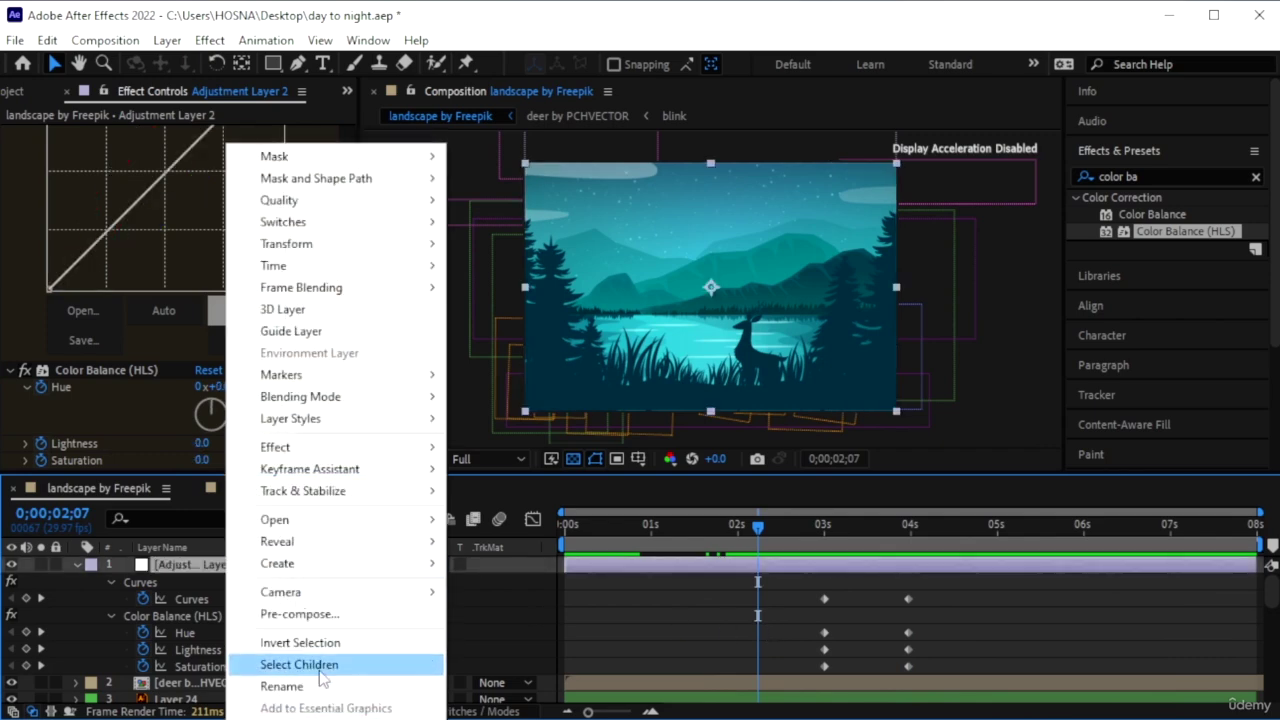
pyautogui.click(265, 686)
pyautogui.write('night to day')
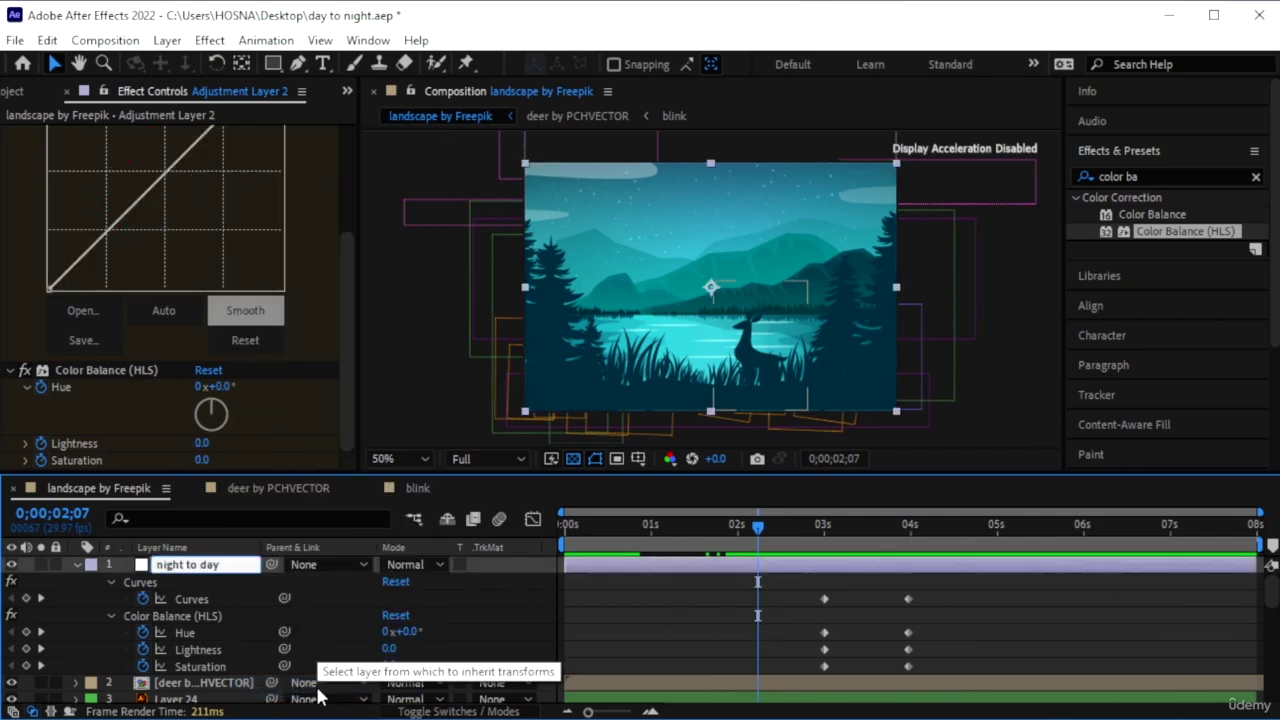
pyautogui.press('Return')
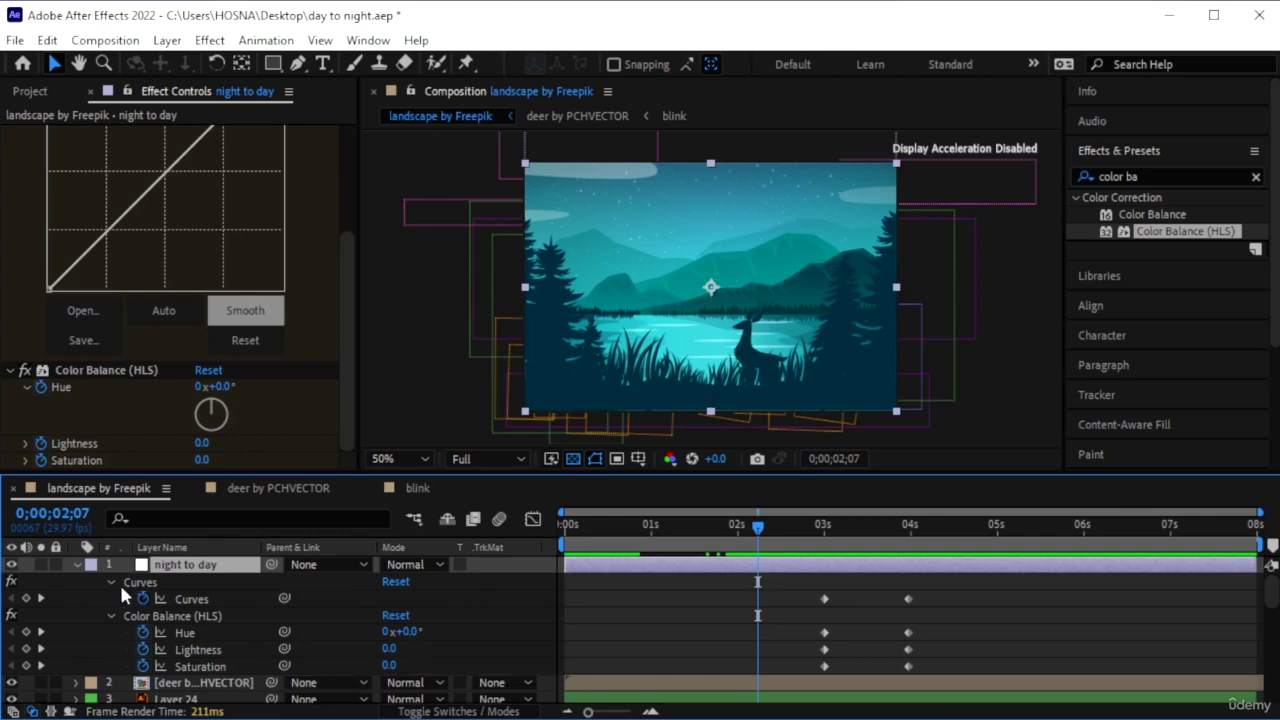
pyautogui.click(77, 565)
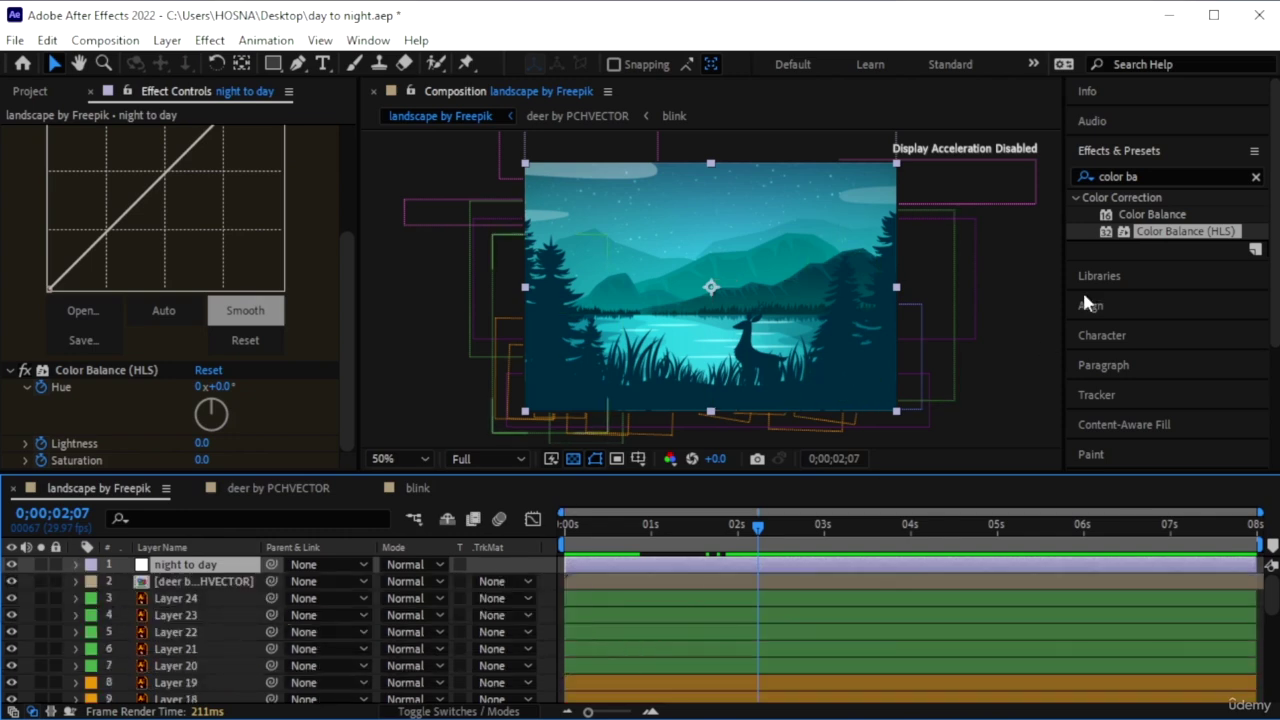
# Create a new adjustment layer at 0;00;01;26 and rename it "light"
pyautogui.moveTo(716, 540)
pyautogui.mouseDown()
pyautogui.moveTo(680, 540)
pyautogui.moveTo(726, 540)
pyautogui.mouseUp()
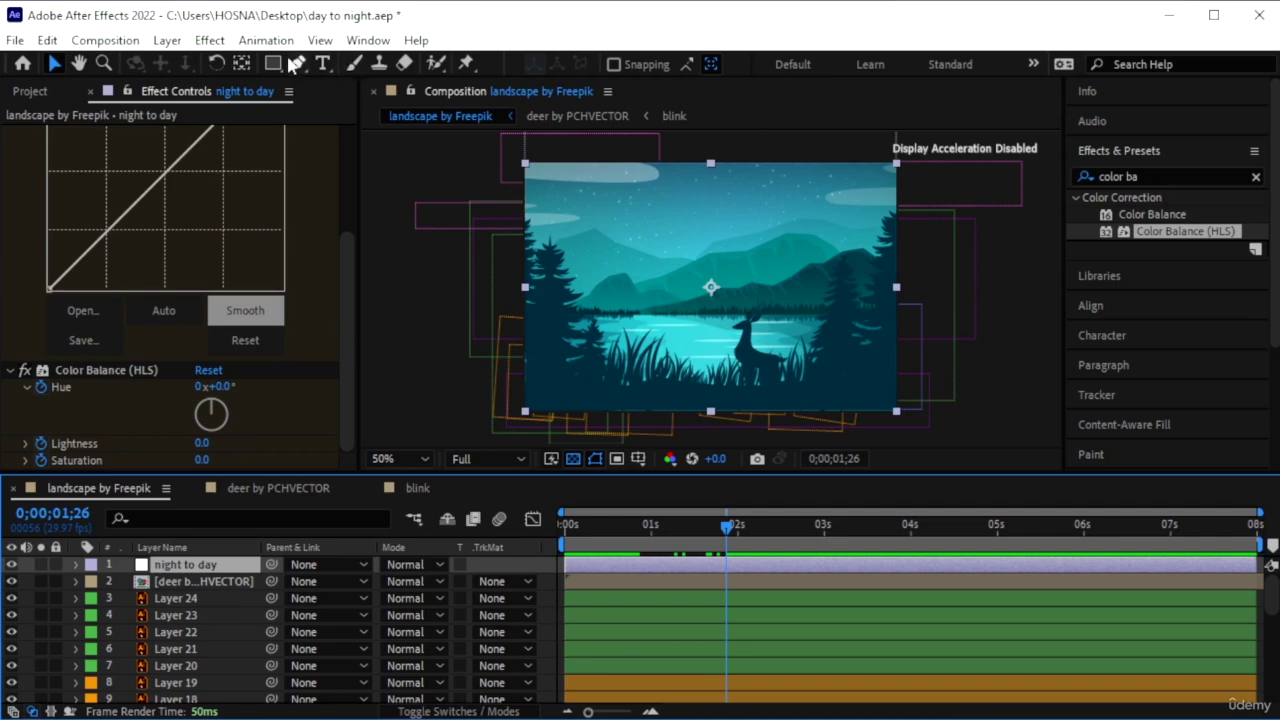
pyautogui.click(167, 40)
pyautogui.moveTo(338, 64)
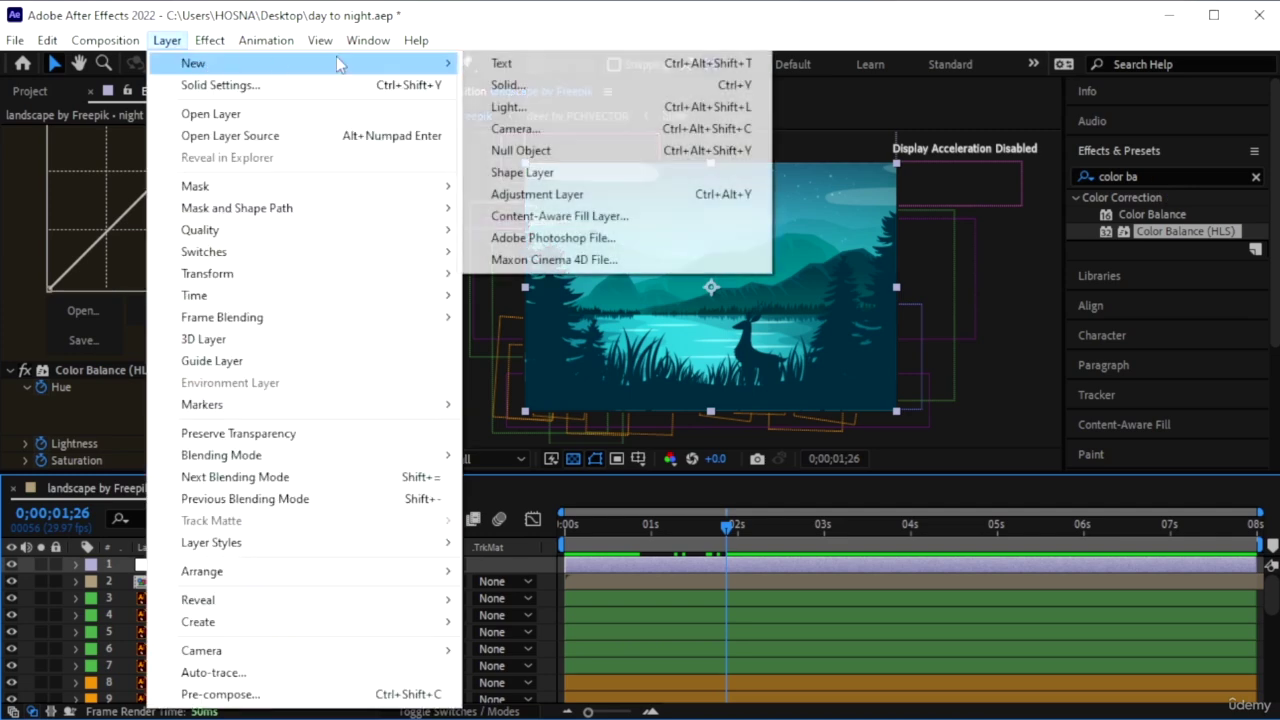
pyautogui.click(537, 194)
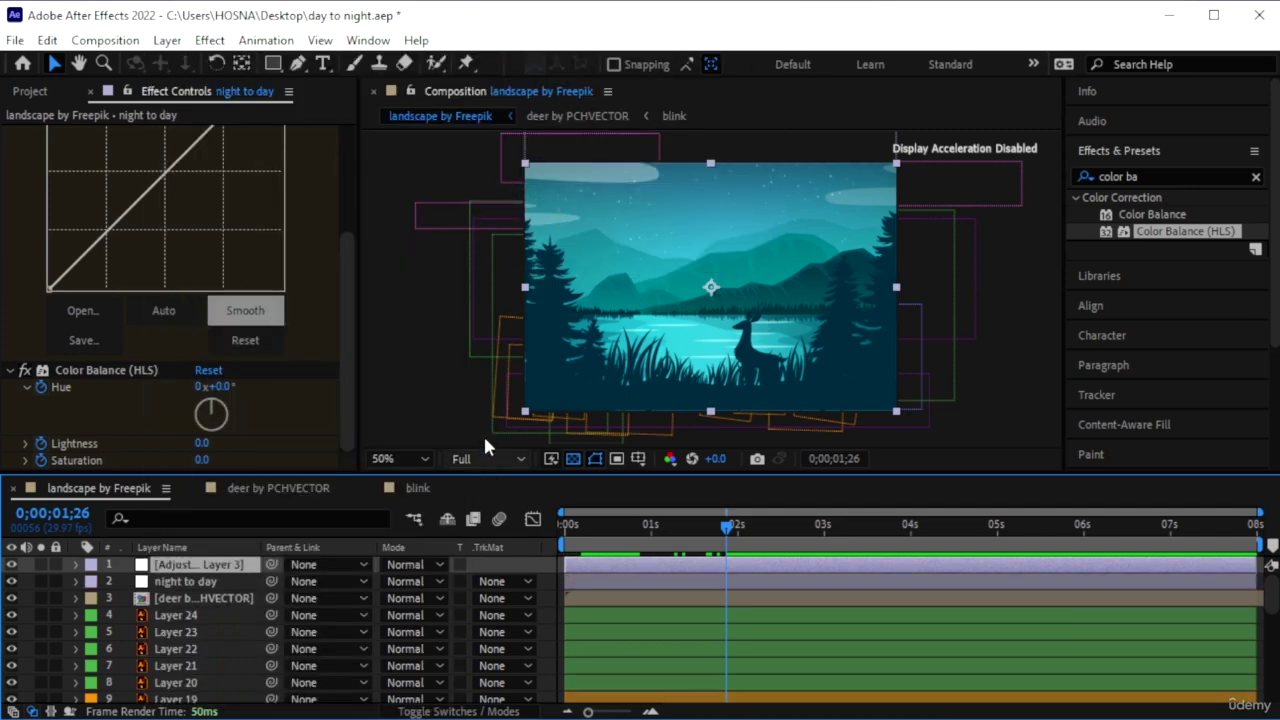
pyautogui.rightClick(204, 564)
pyautogui.click(265, 686)
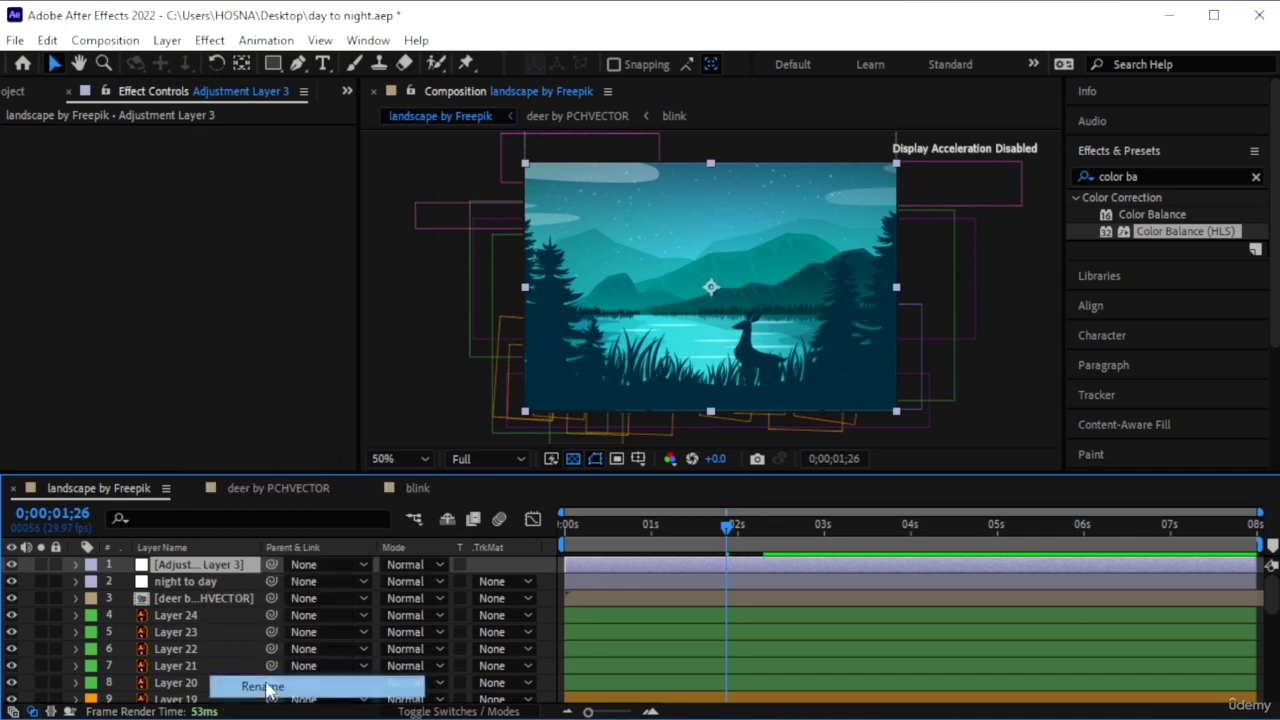
pyautogui.write('light')
pyautogui.press('Return')
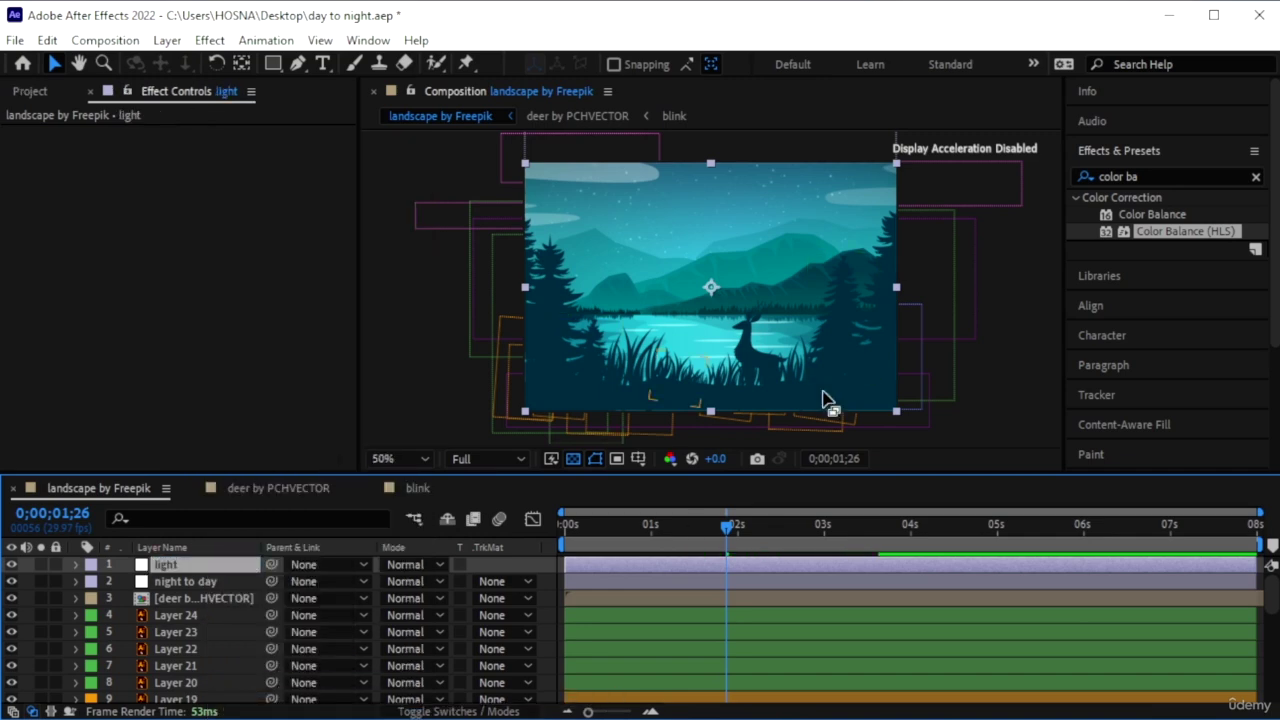
# Find the Curves effect, apply it to the "light" layer and lock the "night to day" layer
pyautogui.click(1256, 178)
pyautogui.write('curves')
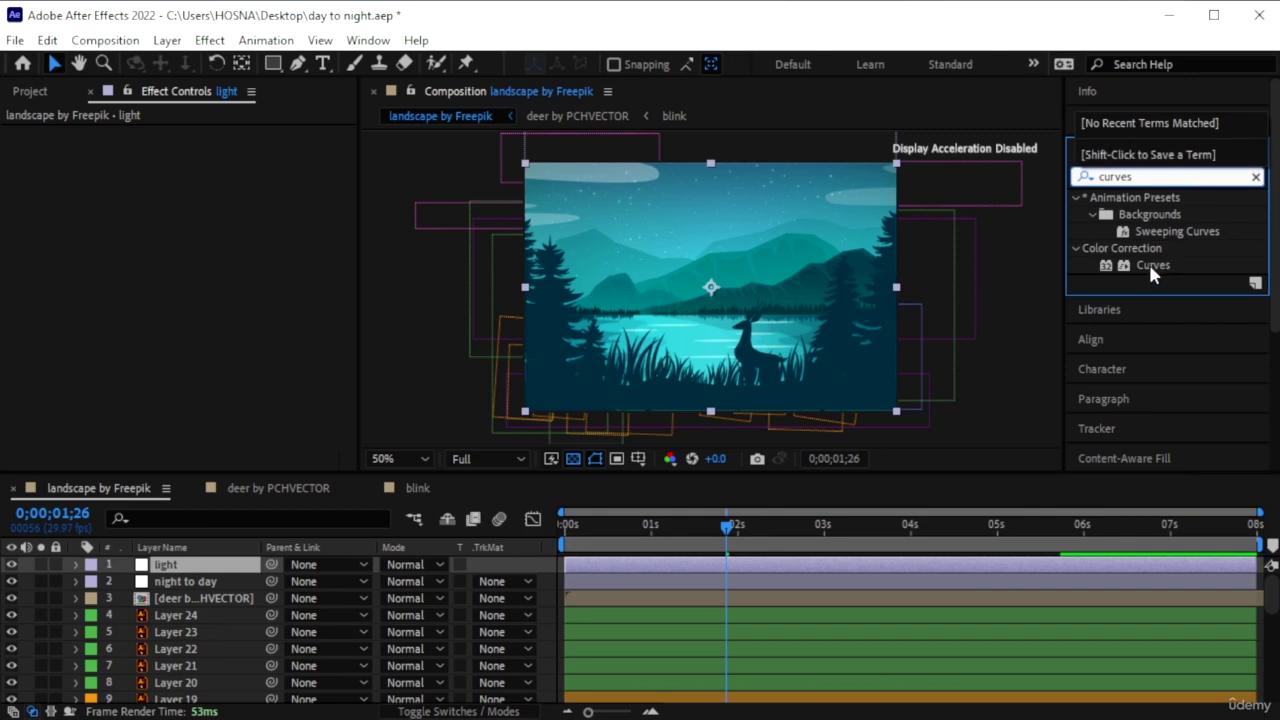
pyautogui.moveTo(1152, 265); pyautogui.dragTo(220, 561)
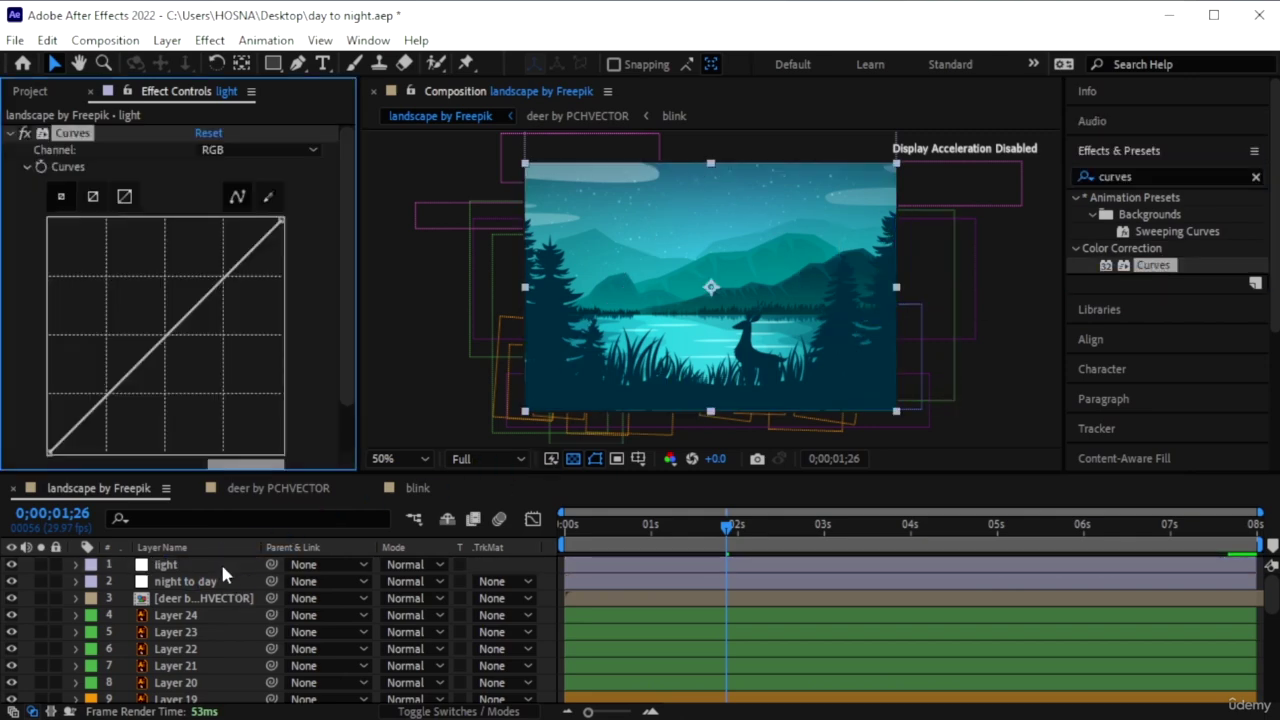
pyautogui.click(55, 581)
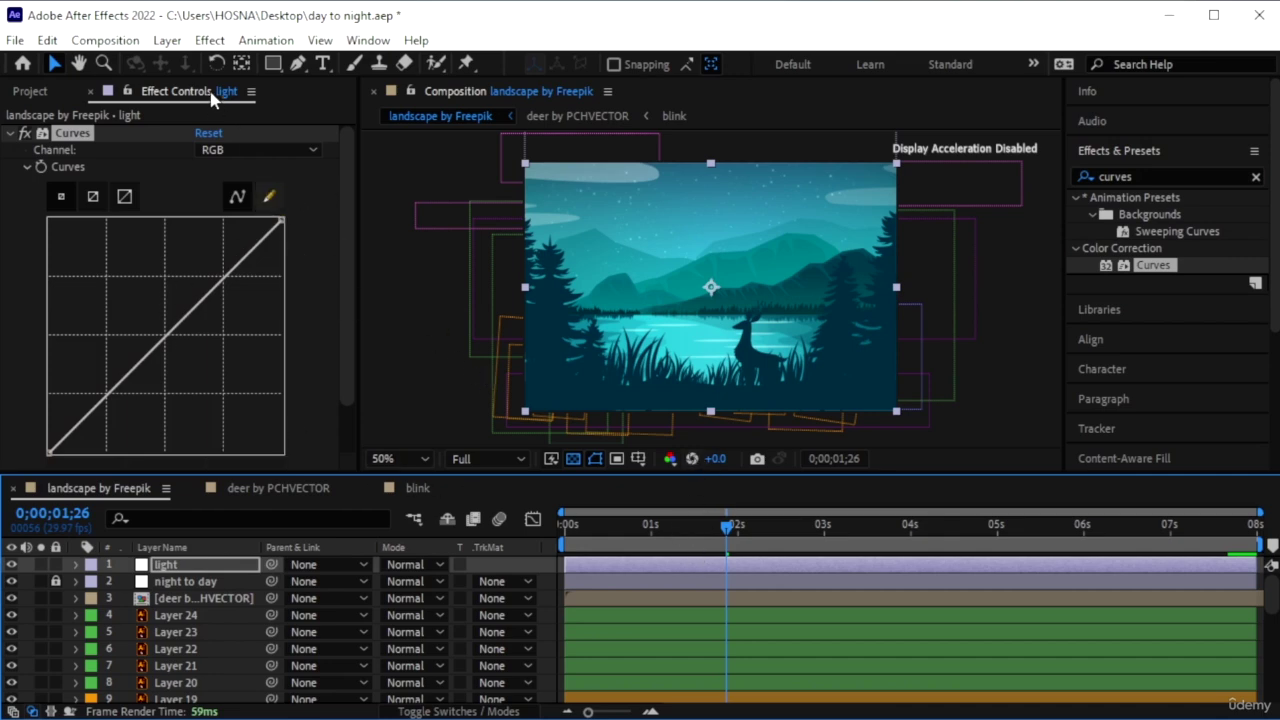
# Lift the midpoint of the "light" layer's RGB curve and ease it back slightly while viewing the daylight frame at 0;00;04;12
pyautogui.moveTo(176, 322); pyautogui.dragTo(158, 295)
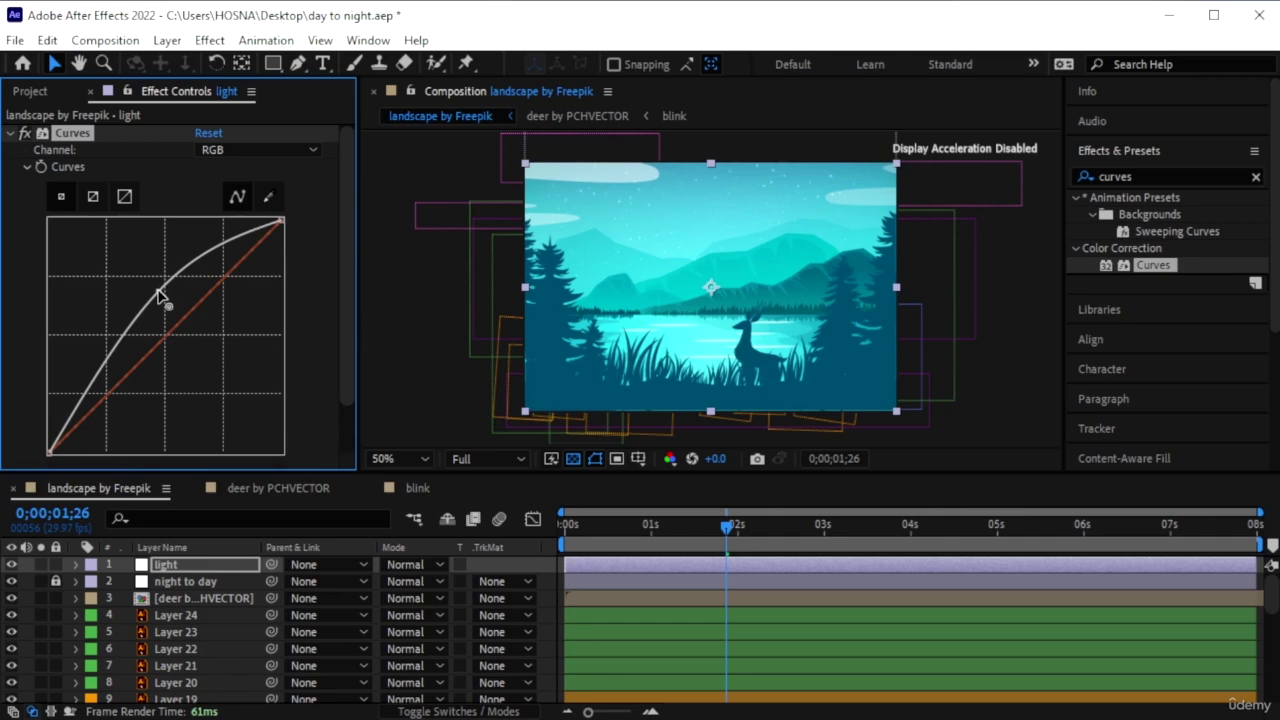
pyautogui.moveTo(850, 524); pyautogui.dragTo(947, 547)
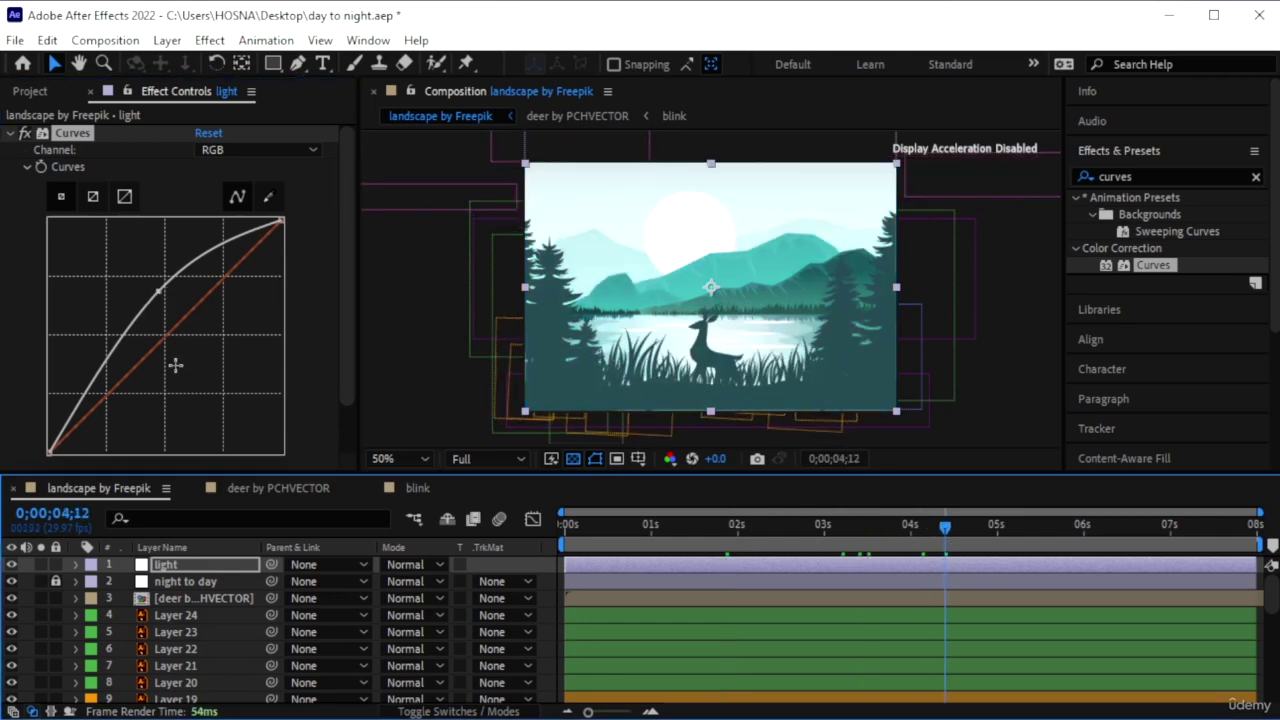
pyautogui.moveTo(158, 291)
pyautogui.mouseDown()
pyautogui.moveTo(180, 334)
pyautogui.moveTo(164, 301)
pyautogui.mouseUp()
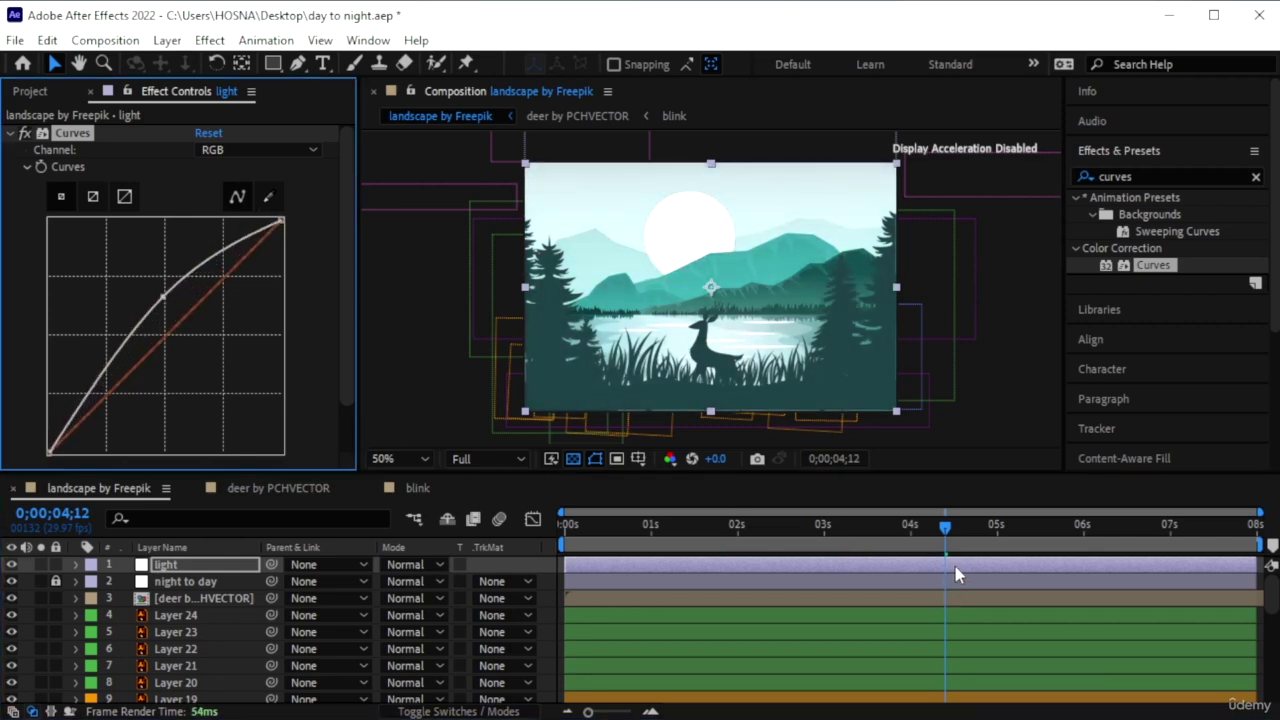
# Draw a Pen tool mask on the "light" layer along the central mountain ridge from its highest peak to the far foot, closing it with a curved edge
pyautogui.click(268, 196)
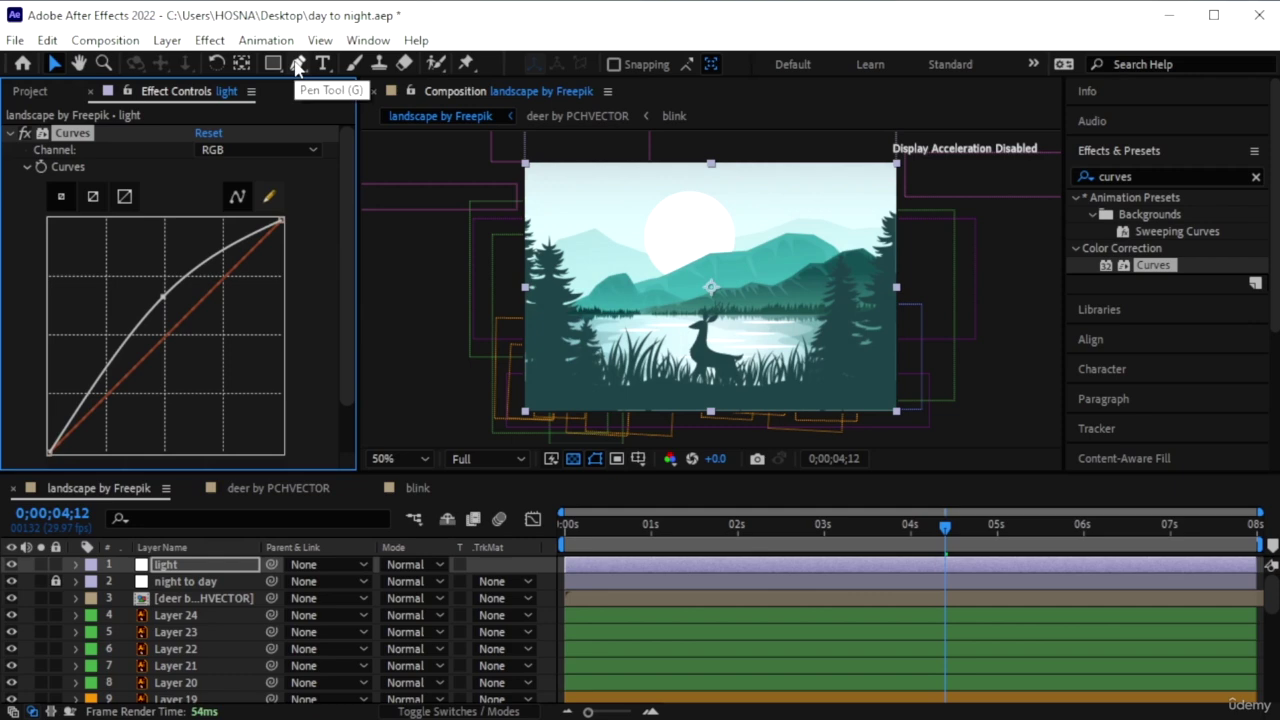
pyautogui.click(297, 64)
pyautogui.scroll(3, 690, 270)
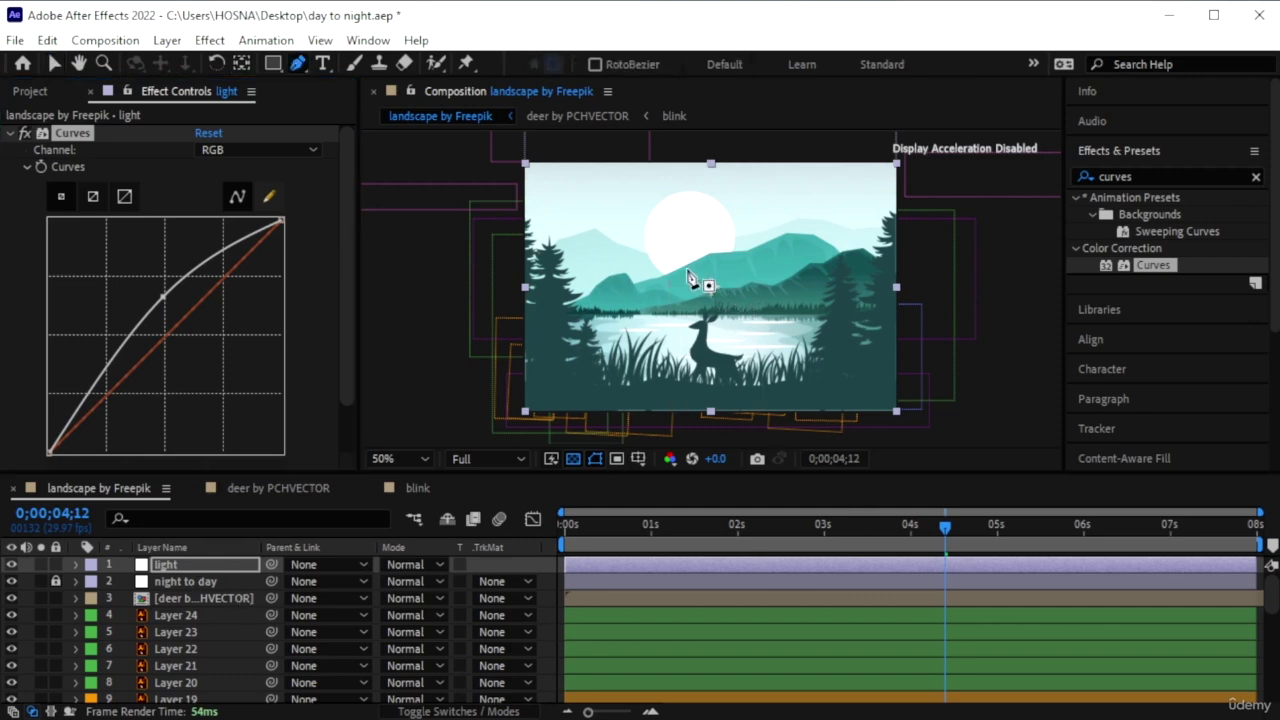
pyautogui.scroll(-1, 705, 275)
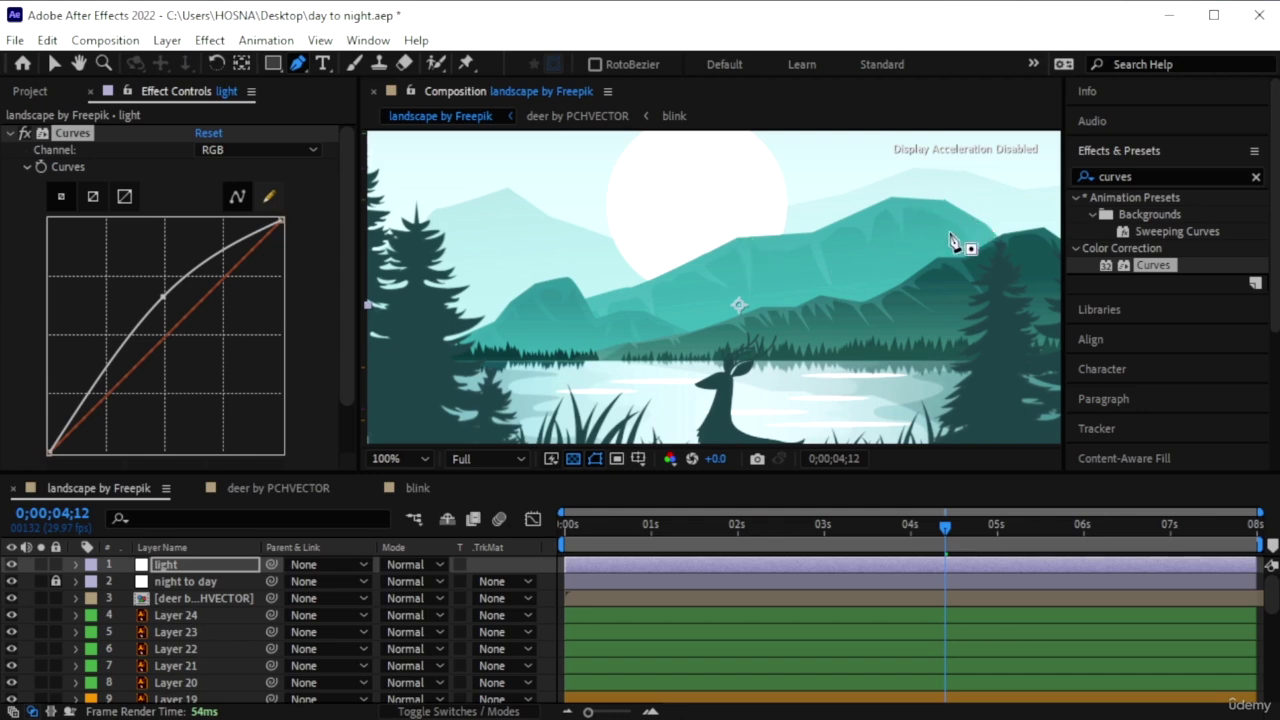
pyautogui.click(945, 201)
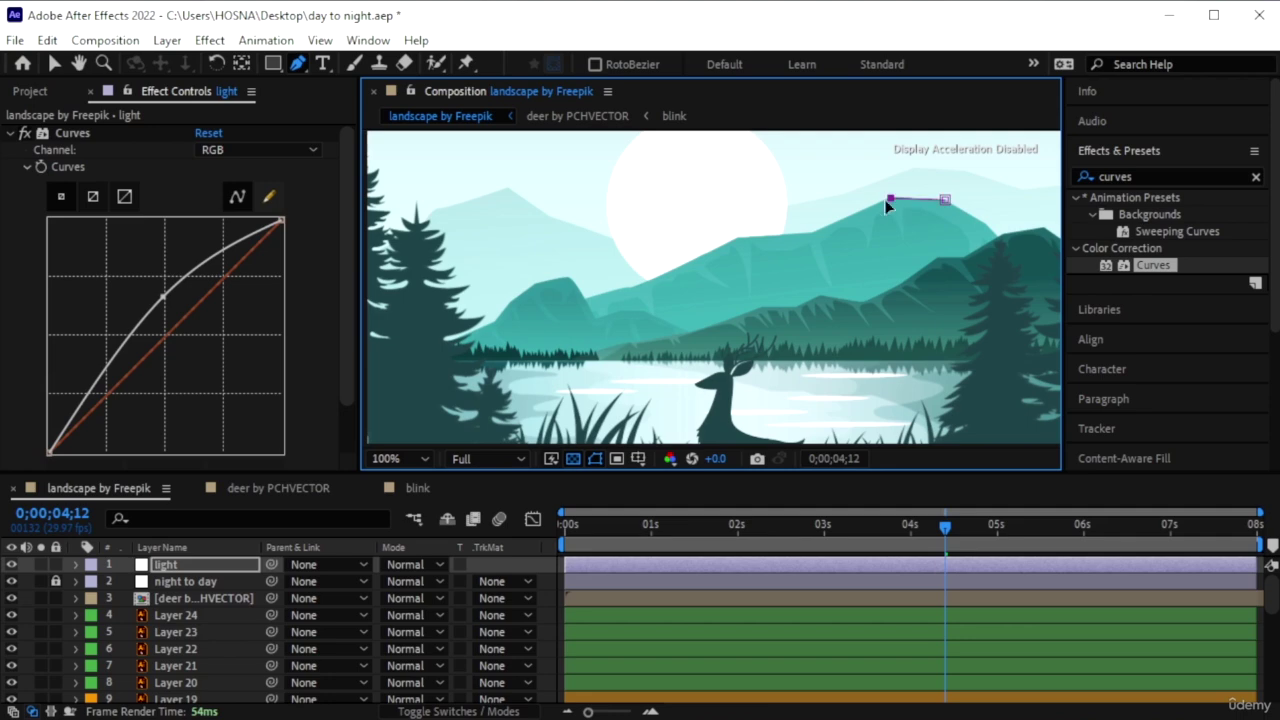
pyautogui.click(812, 234)
pyautogui.click(630, 288)
pyautogui.click(585, 298)
pyautogui.click(566, 276)
pyautogui.click(533, 282)
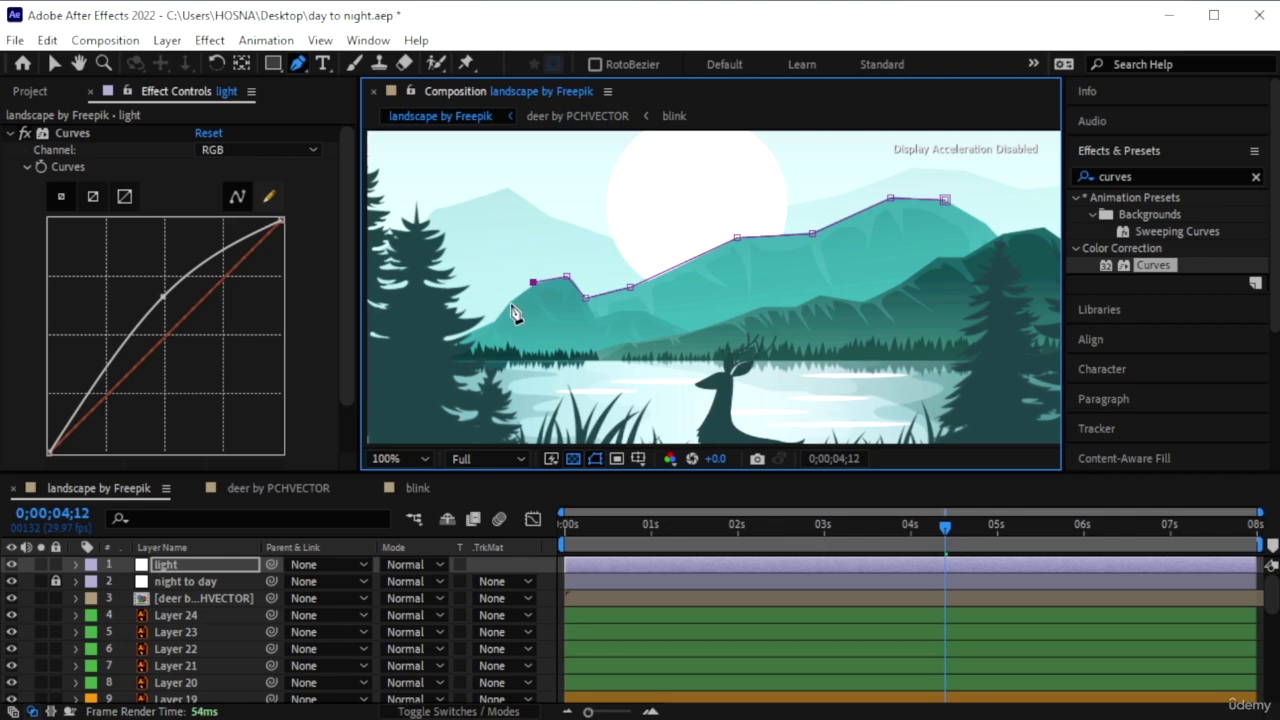
pyautogui.click(510, 302)
pyautogui.click(494, 319)
pyautogui.moveTo(945, 200); pyautogui.dragTo(993, 158)
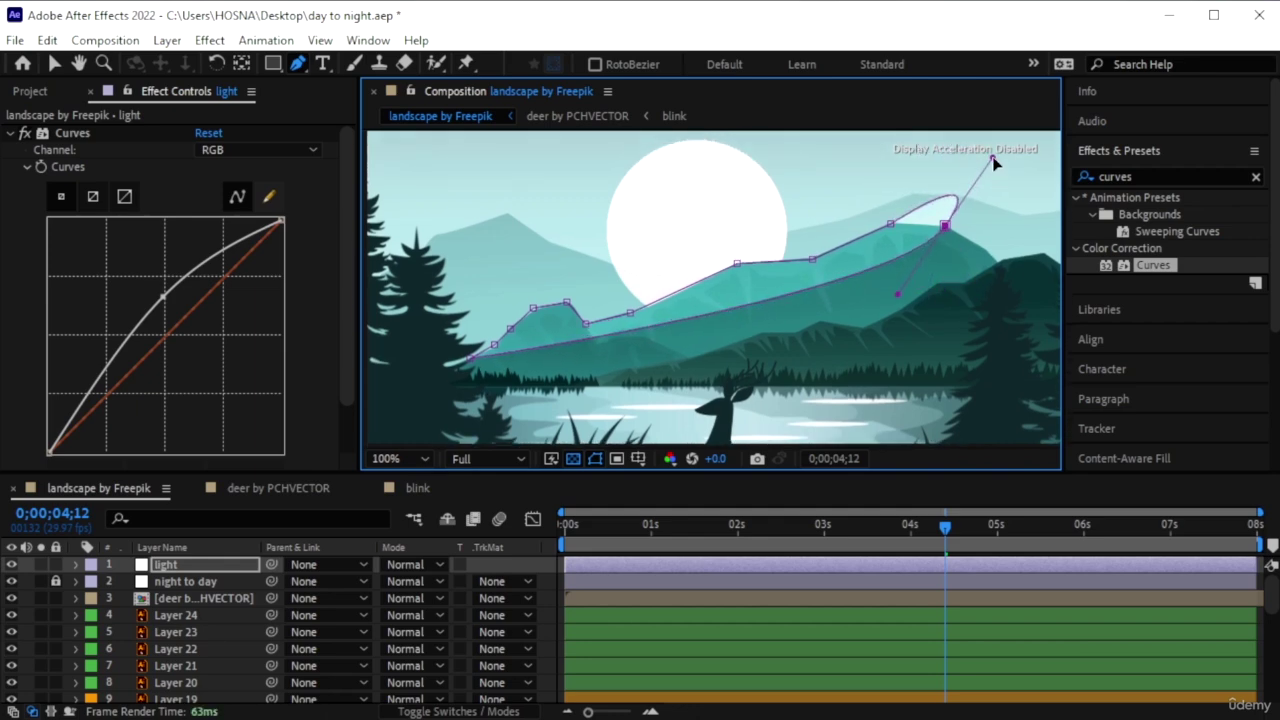
# Straighten the mask's curved closing edge and add two points to it, placing one below the peak and one at the mountain's foot
pyautogui.keyDown('alt'); pyautogui.click(946, 226); pyautogui.keyUp('alt')
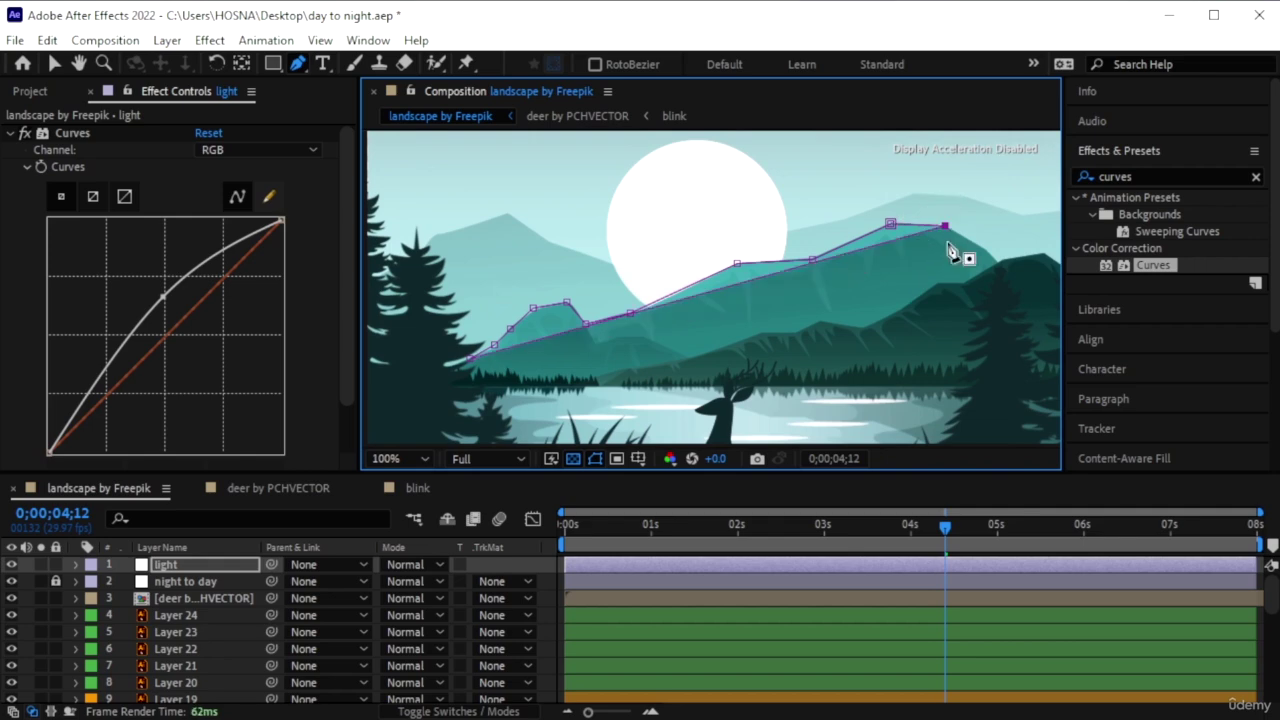
pyautogui.click(760, 279)
pyautogui.moveTo(758, 279); pyautogui.dragTo(898, 252)
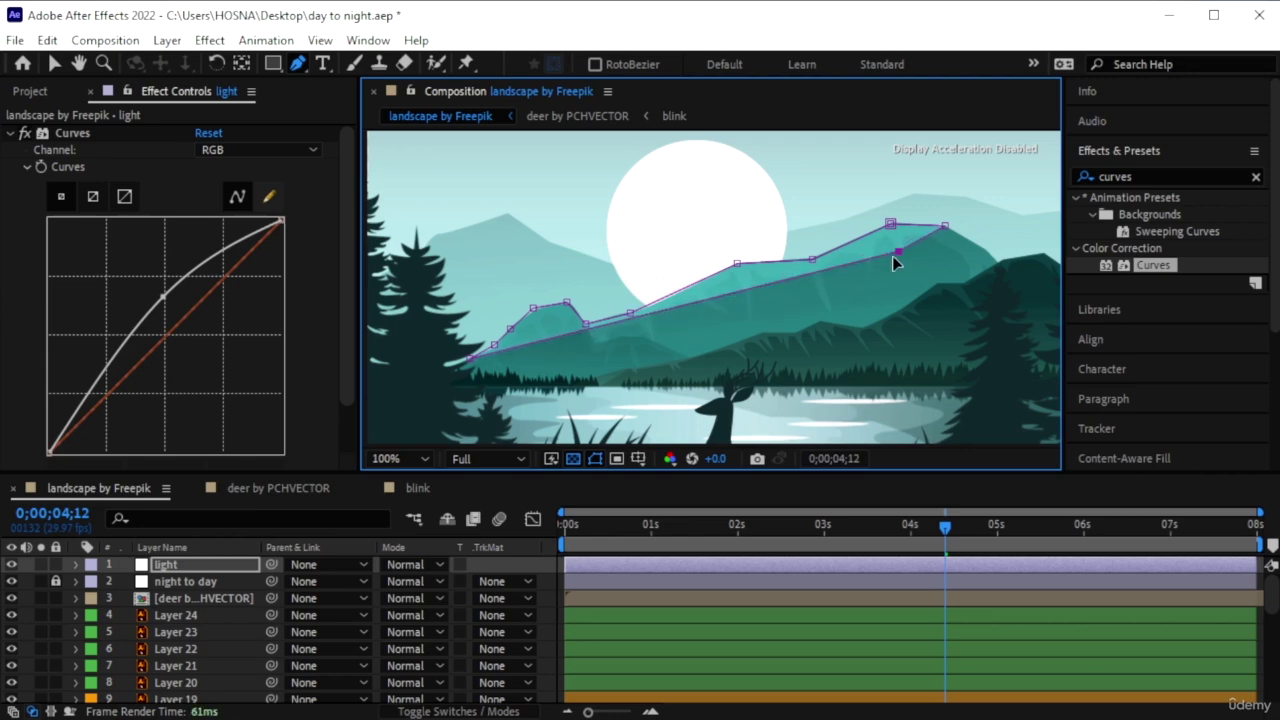
pyautogui.moveTo(718, 298); pyautogui.dragTo(543, 358)
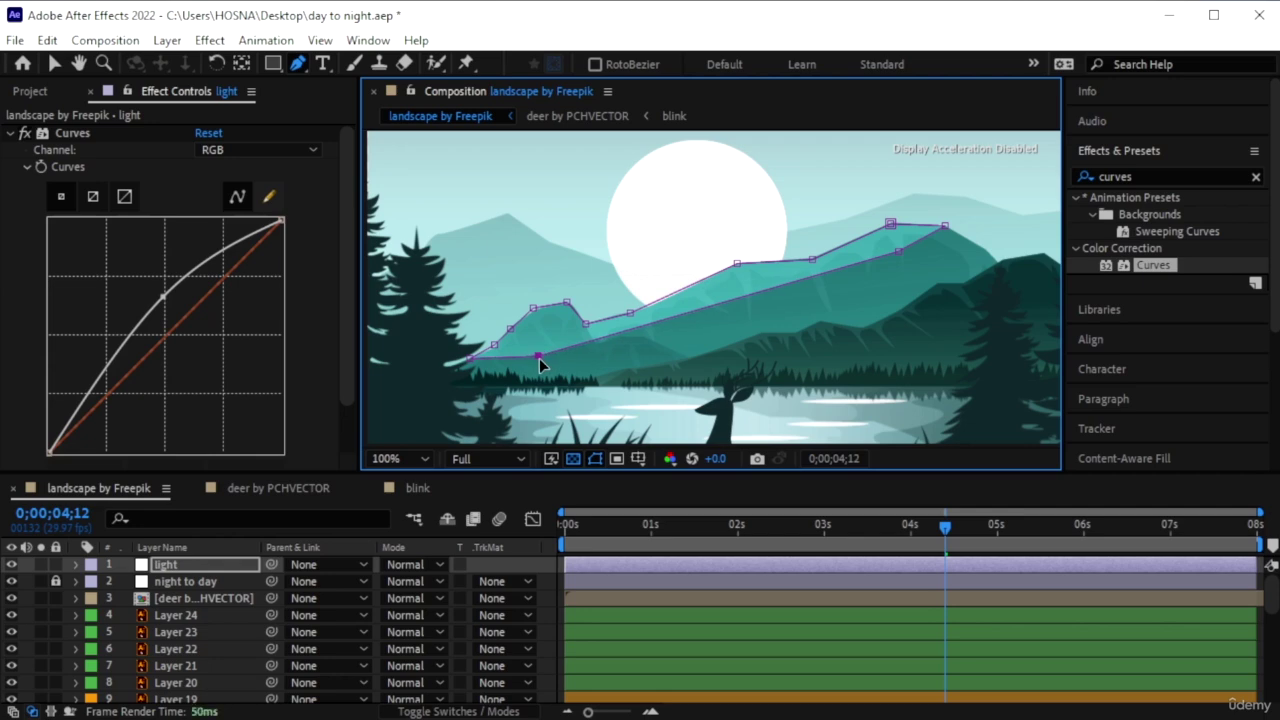
# Reveal the "light" layer's mask properties and set Mask Feather to 22 pixels and Mask Opacity to 81%
pyautogui.click(181, 569)
pyautogui.press('m')
pyautogui.press('m')
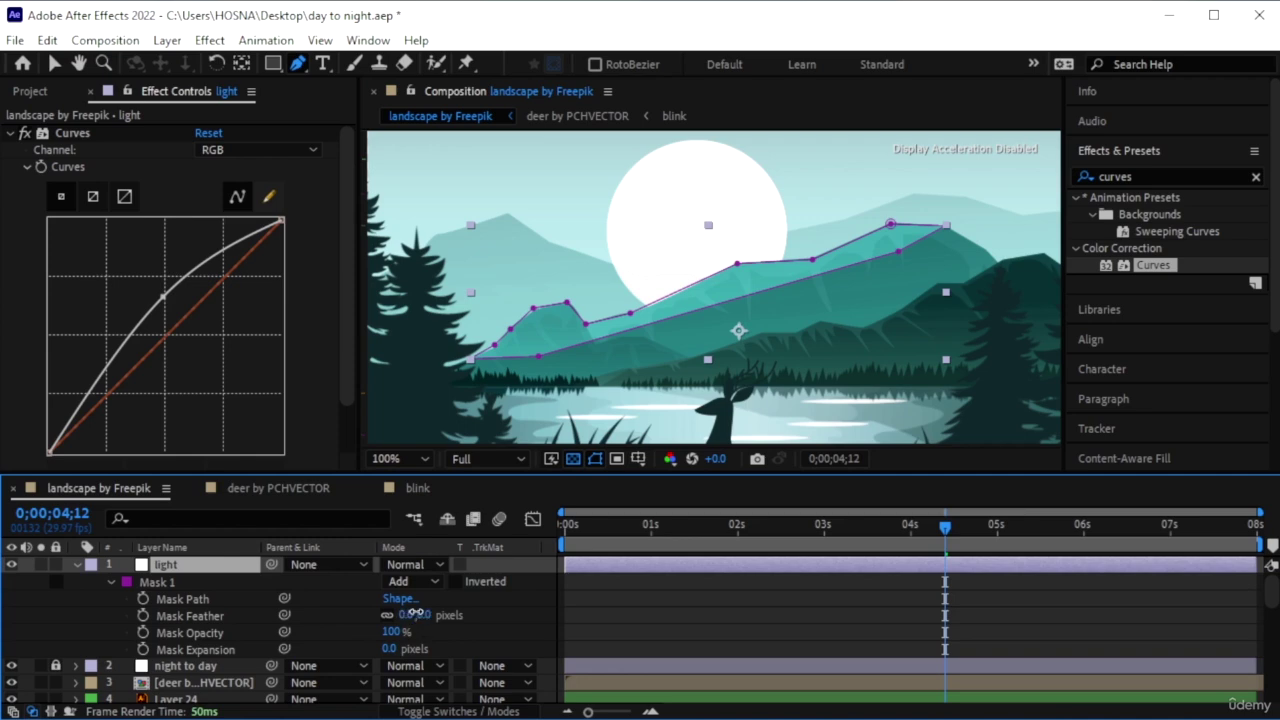
pyautogui.moveTo(413, 615)
pyautogui.mouseDown()
pyautogui.moveTo(469, 616)
pyautogui.moveTo(425, 614)
pyautogui.mouseUp()
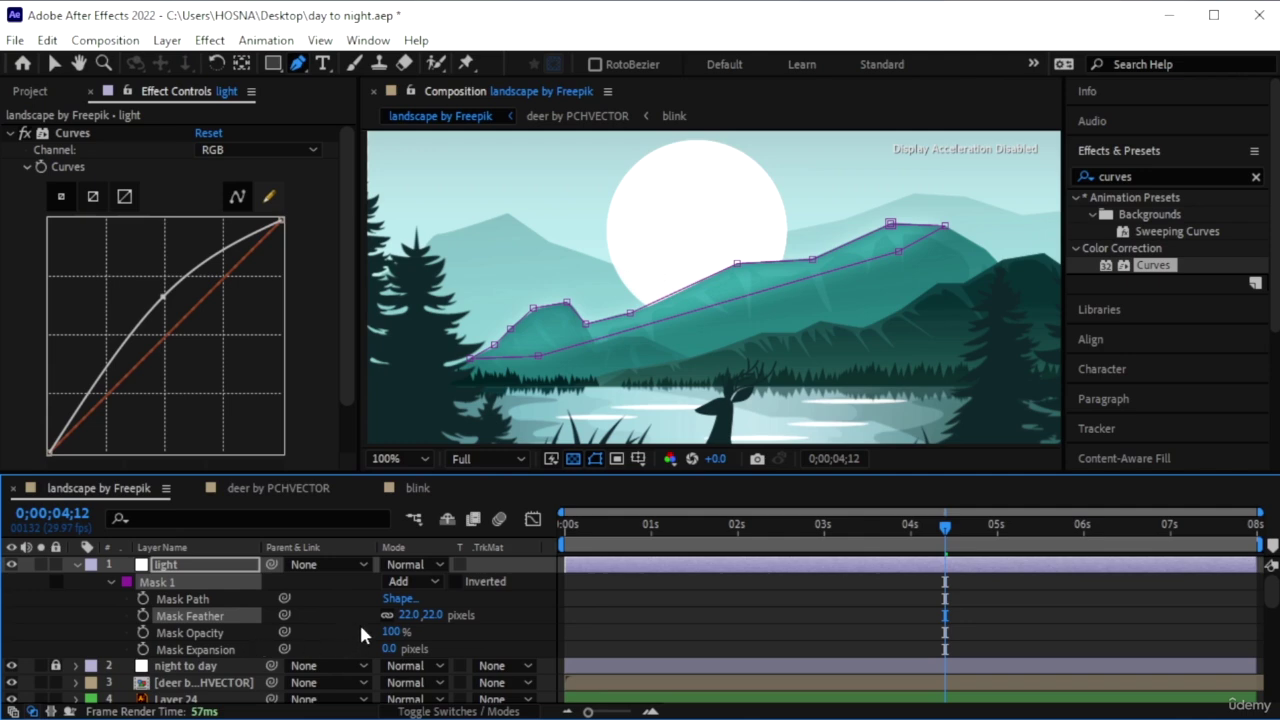
pyautogui.moveTo(380, 630); pyautogui.dragTo(367, 632)
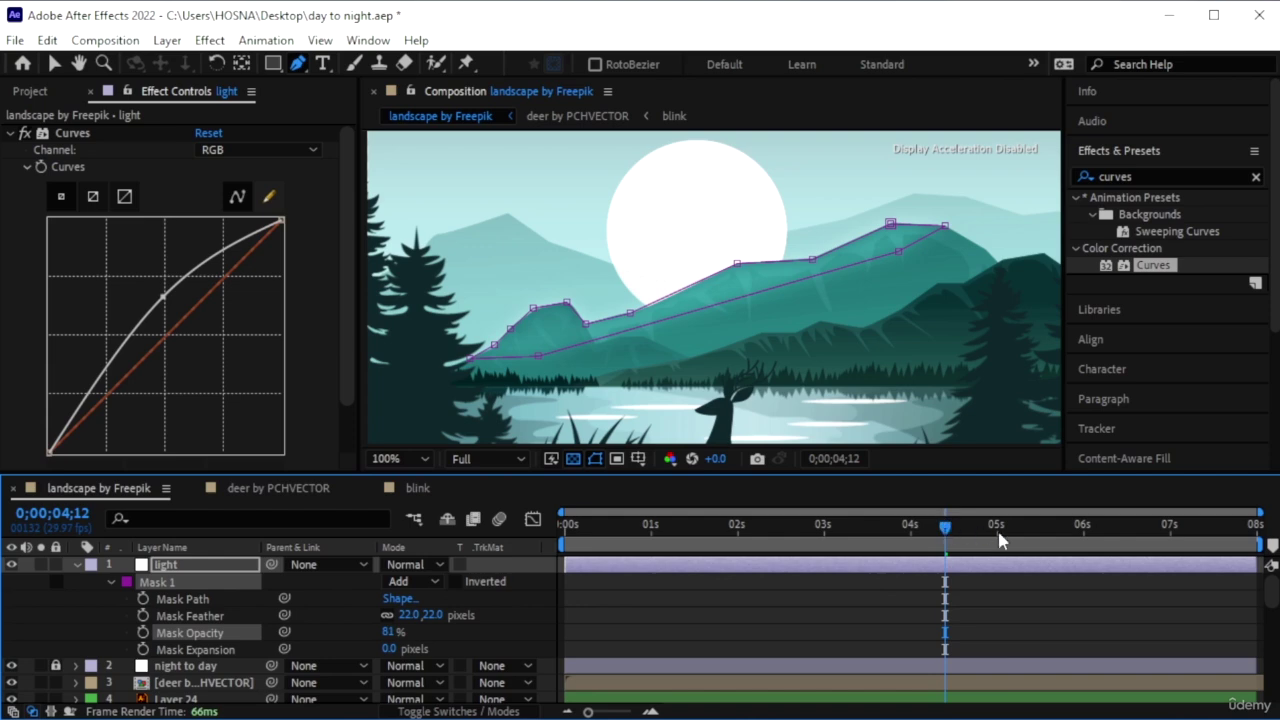
# Keyframe the Mask Path at 0;00;05;09, and at 0;00;03;29 pull the mask's two lower points up onto the ridge line
pyautogui.moveTo(1000, 541); pyautogui.dragTo(1030, 545)
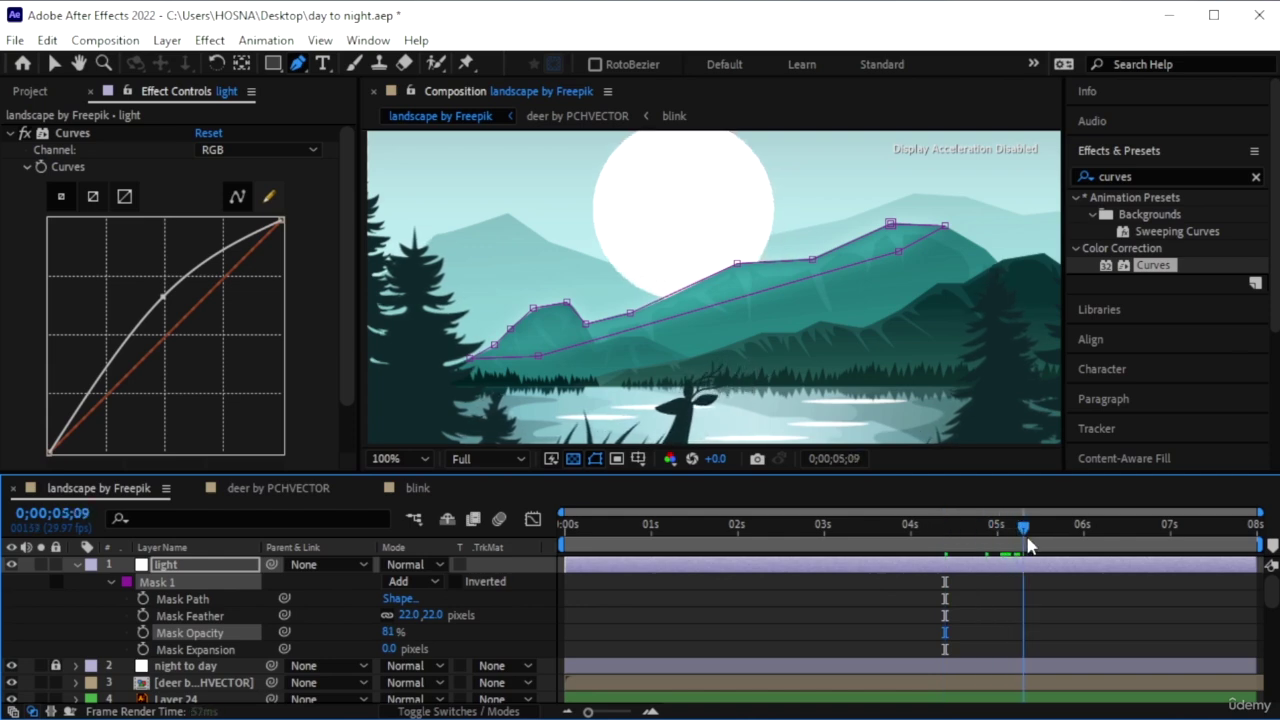
pyautogui.click(144, 598)
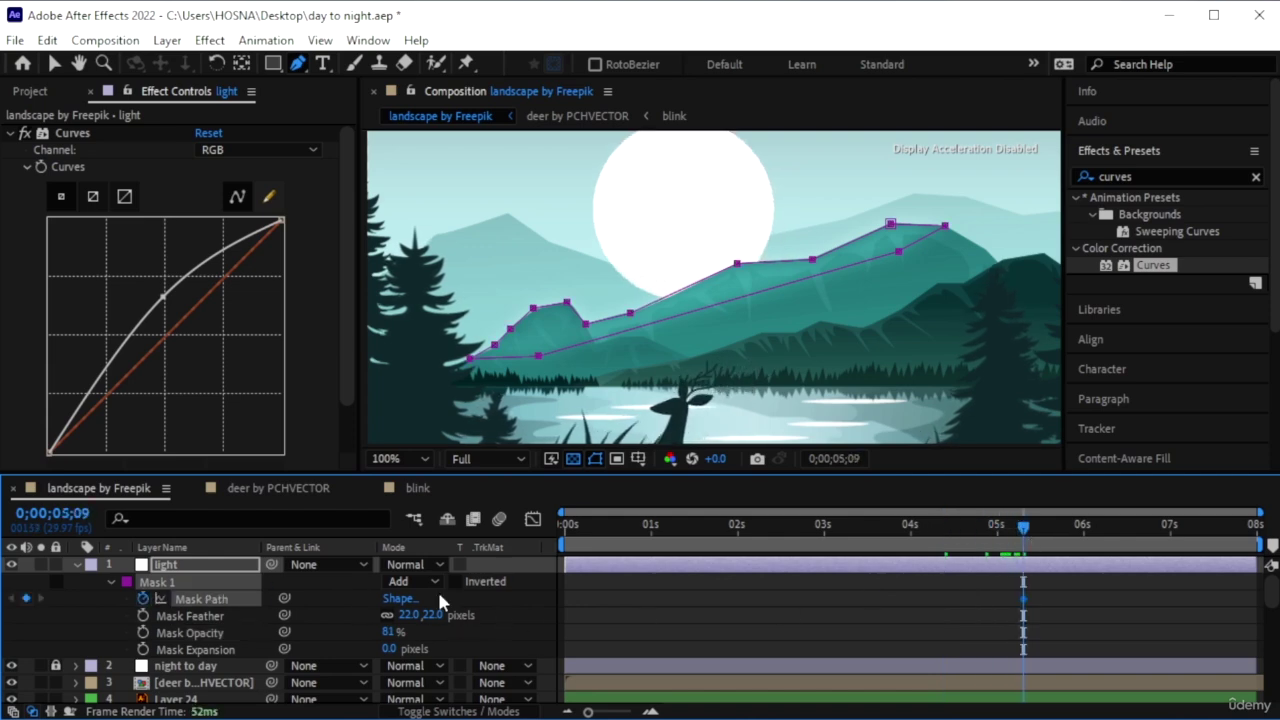
pyautogui.moveTo(1023, 533); pyautogui.dragTo(793, 558)
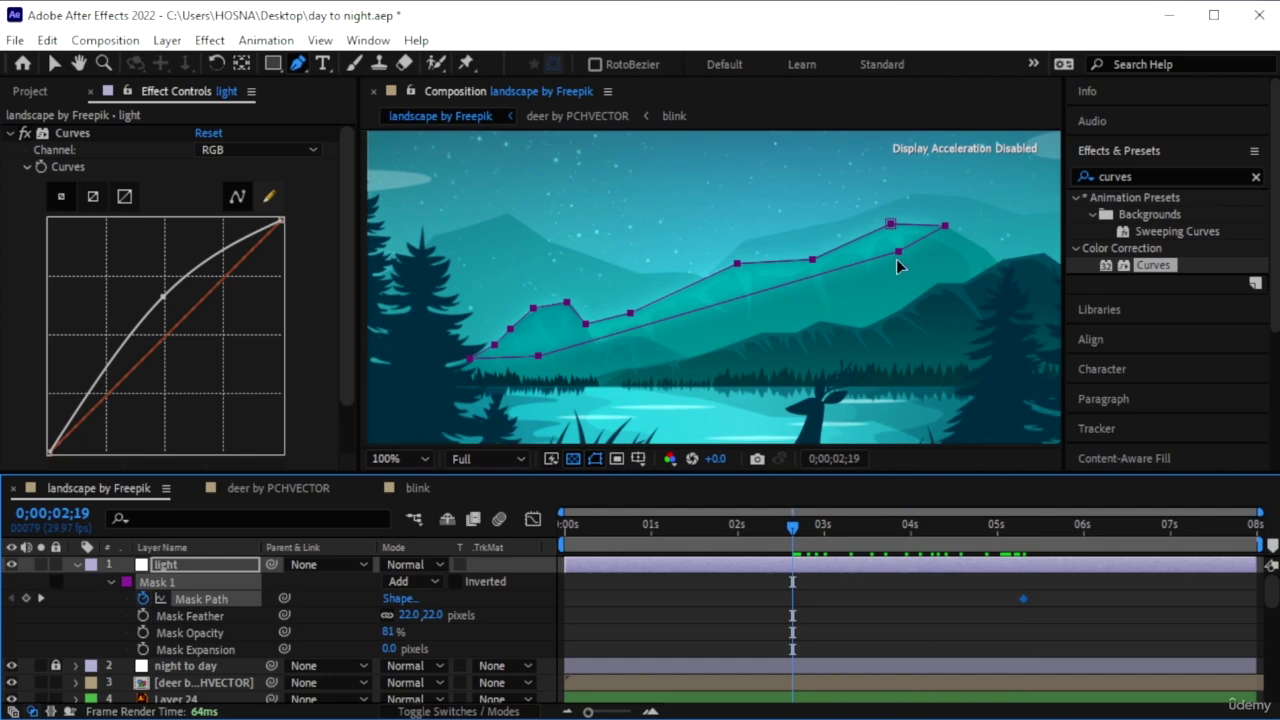
pyautogui.moveTo(908, 524)
pyautogui.mouseDown()
pyautogui.moveTo(918, 535)
pyautogui.moveTo(880, 531)
pyautogui.moveTo(898, 530)
pyautogui.mouseUp()
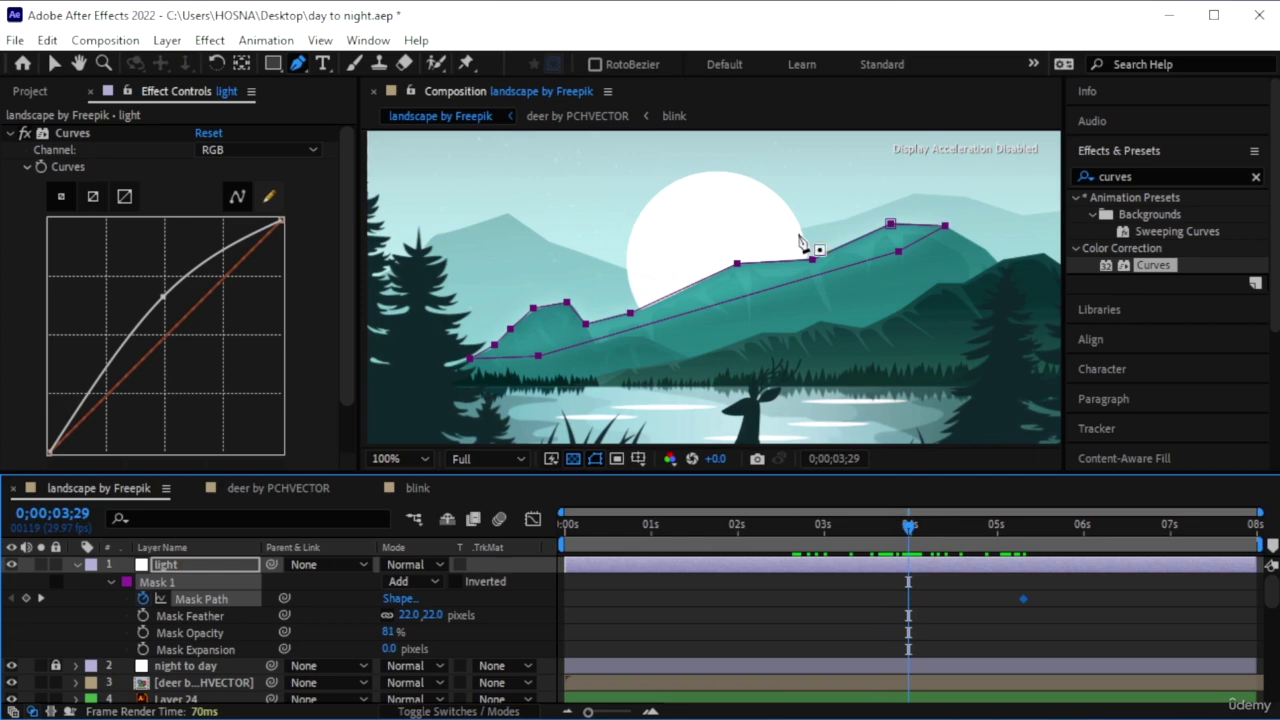
pyautogui.click(879, 259)
pyautogui.moveTo(879, 259); pyautogui.dragTo(893, 229)
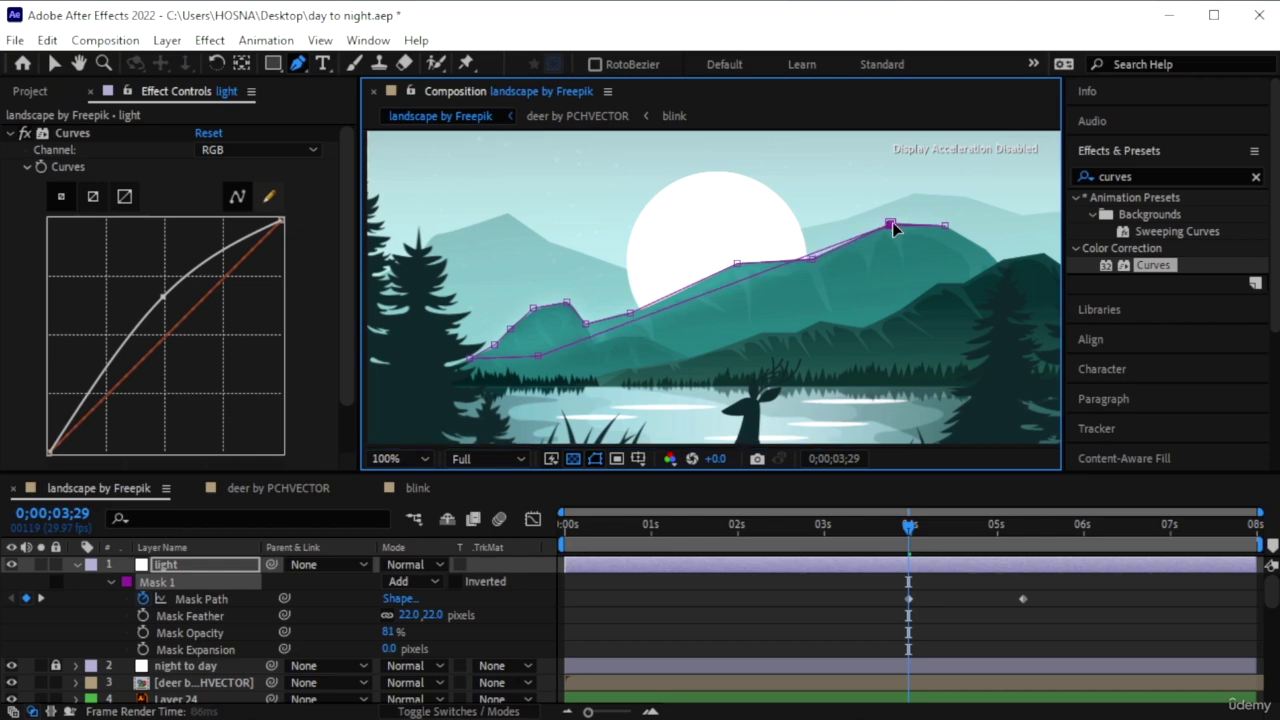
pyautogui.moveTo(535, 355); pyautogui.dragTo(589, 324)
pyautogui.click(595, 299)
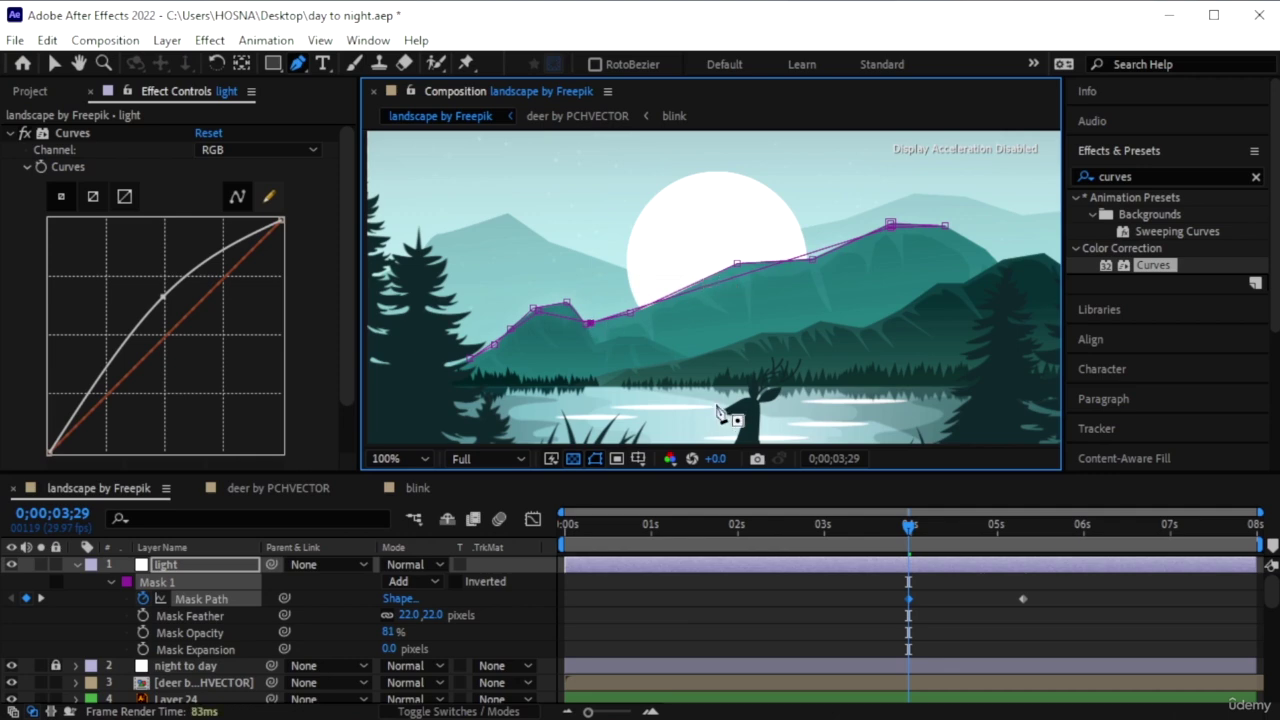
pyautogui.moveTo(912, 528); pyautogui.dragTo(912, 565)
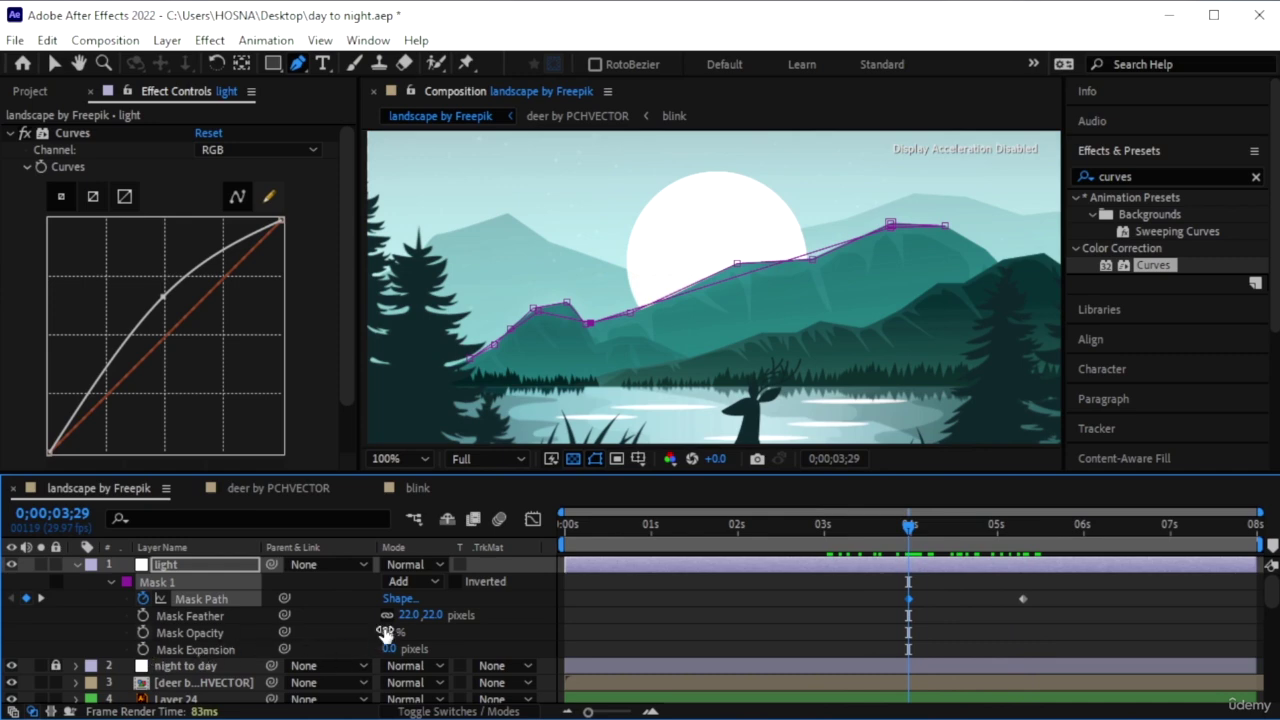
# Keyframe Mask Opacity at 81% at 0;00;05;09 and at 0% at 0;00;03;29, and preview the fade
pyautogui.click(1030, 540)
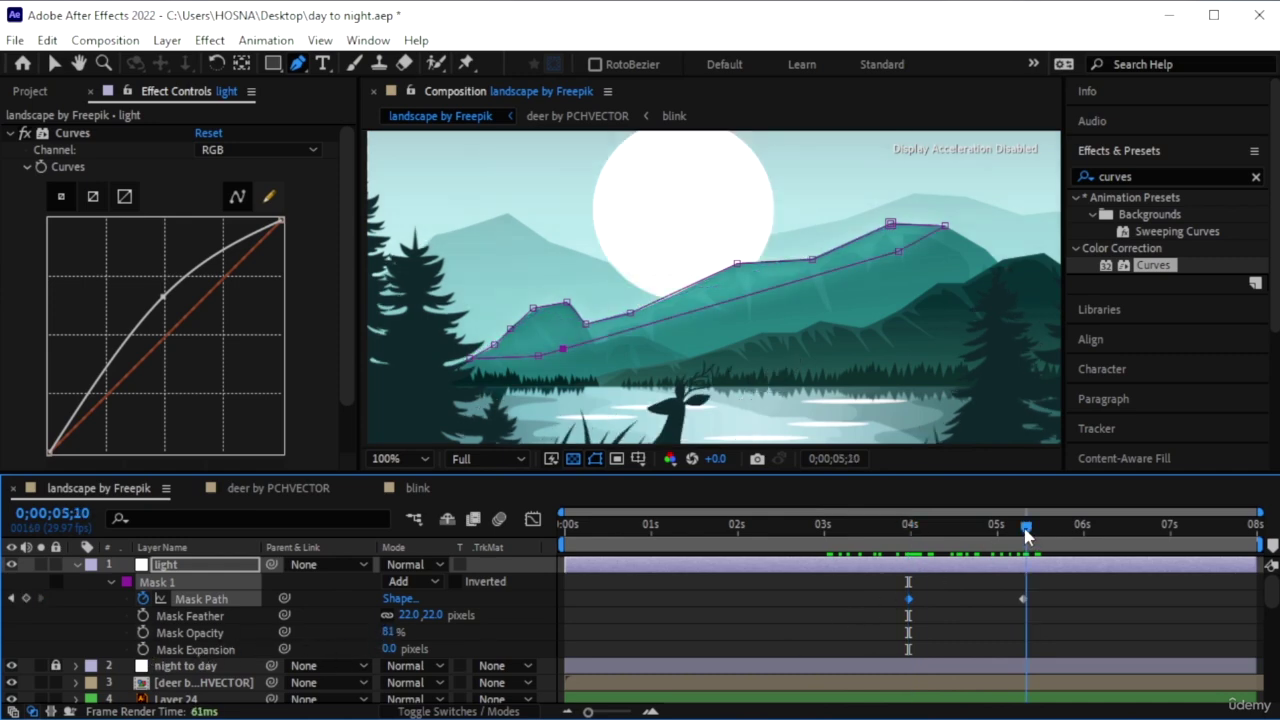
pyautogui.moveTo(1028, 537); pyautogui.dragTo(1023, 537)
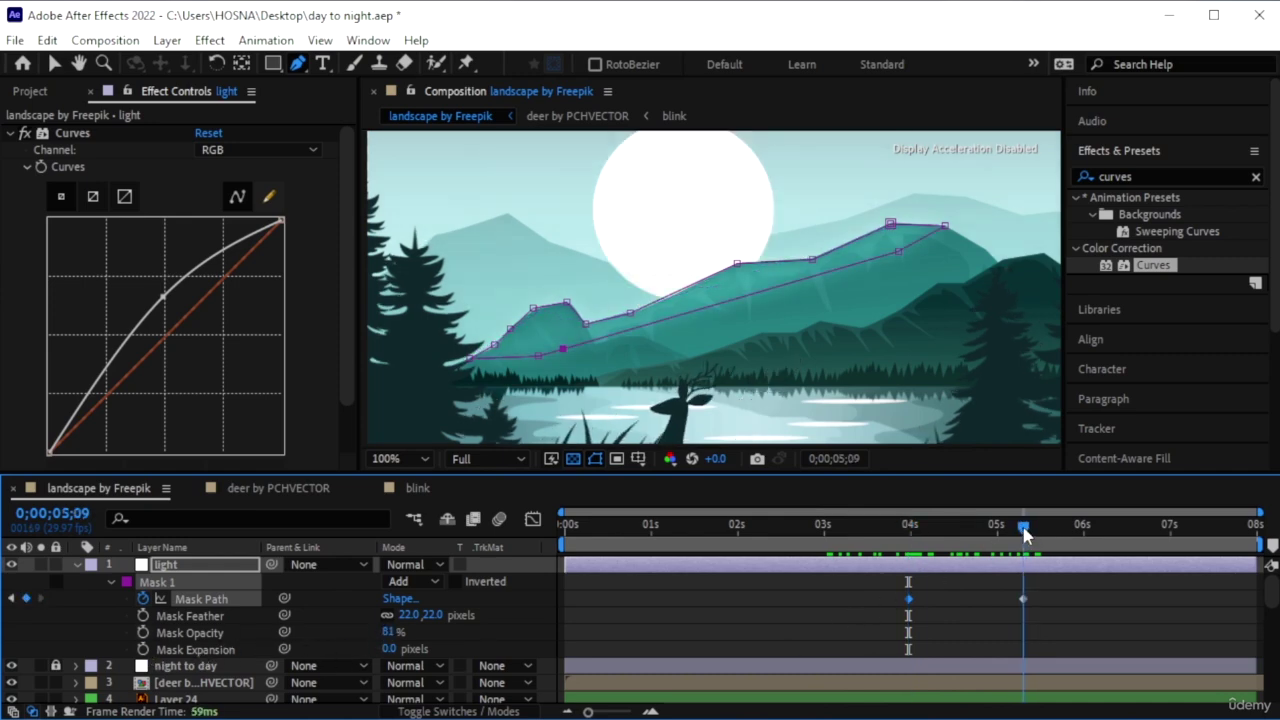
pyautogui.click(143, 633)
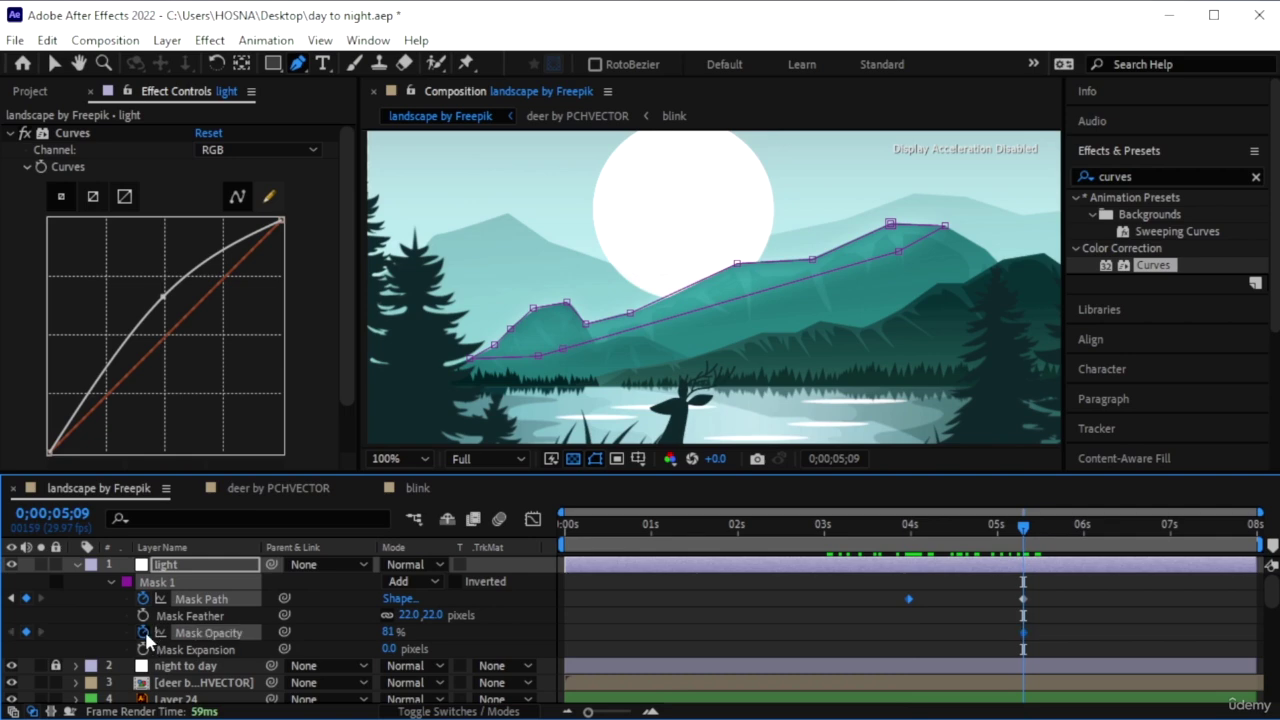
pyautogui.click(13, 599)
pyautogui.click(388, 633)
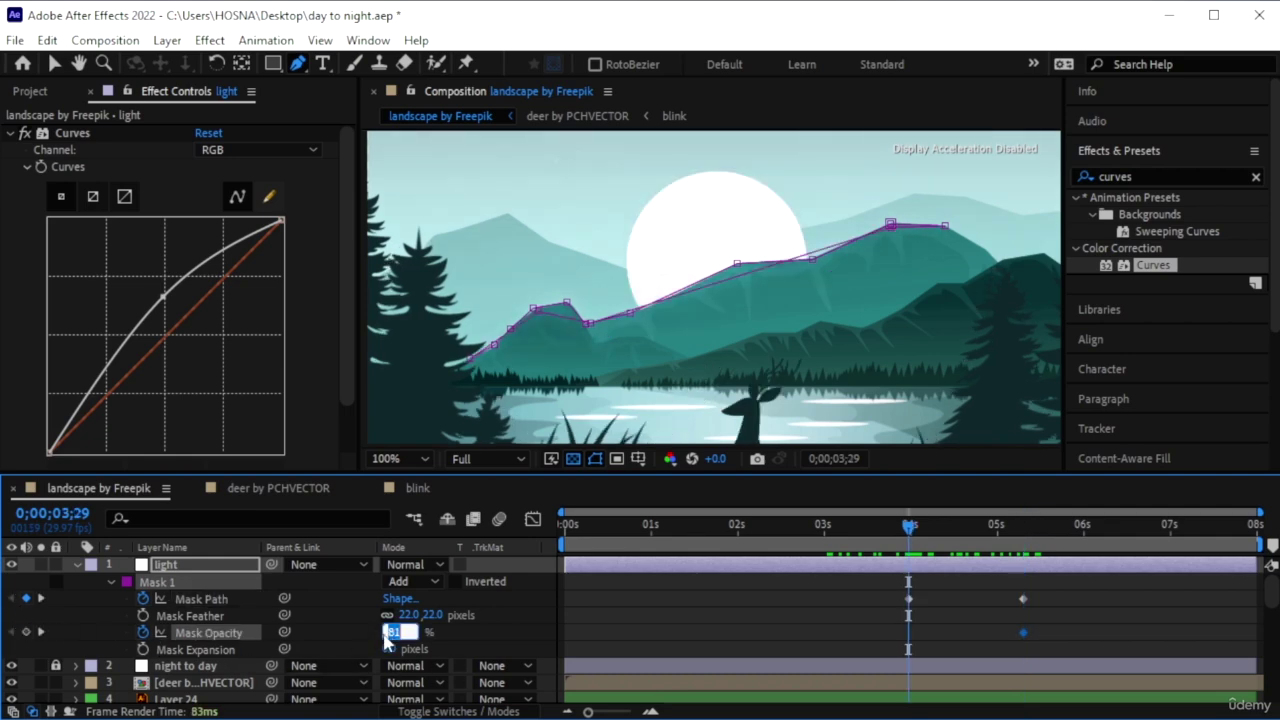
pyautogui.press('Return')
pyautogui.click(801, 544)
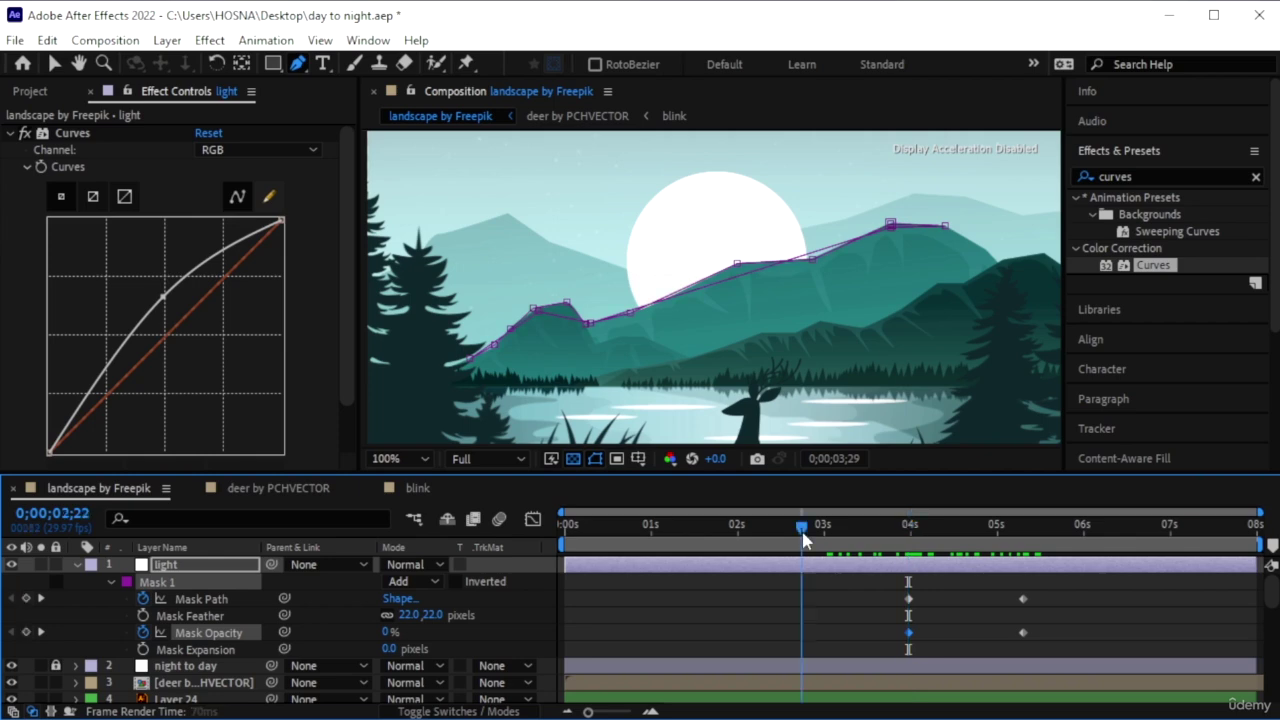
pyautogui.press('space')
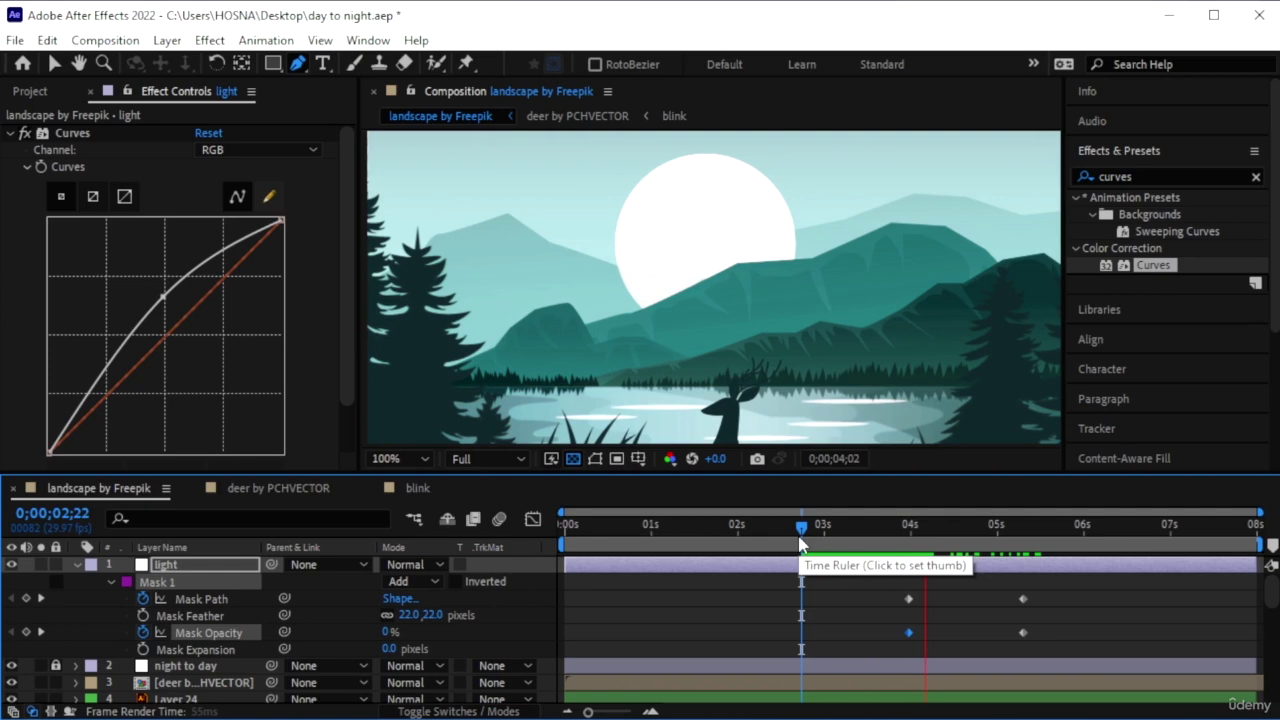
pyautogui.press('space')
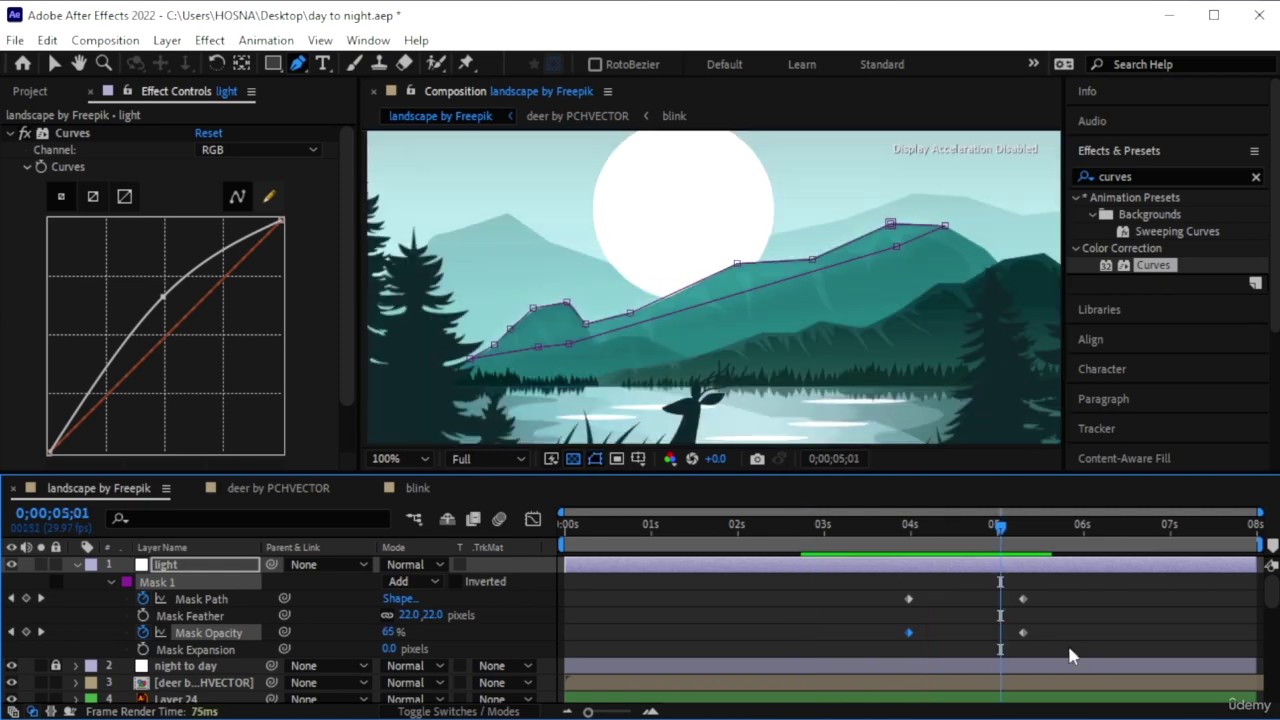
# Move the 81% Mask Opacity keyframe earlier to just after the 0% keyframe, previewing the faster fade
pyautogui.moveTo(978, 630); pyautogui.dragTo(947, 632)
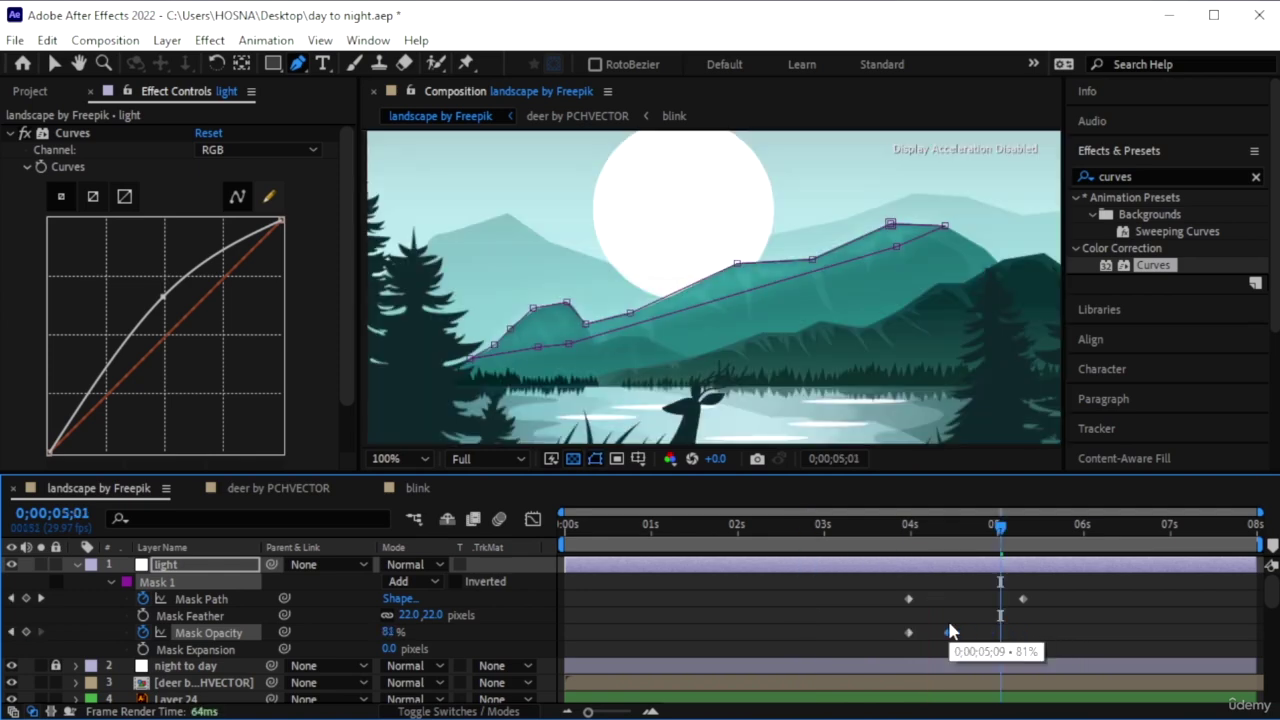
pyautogui.click(849, 526)
pyautogui.press('space')
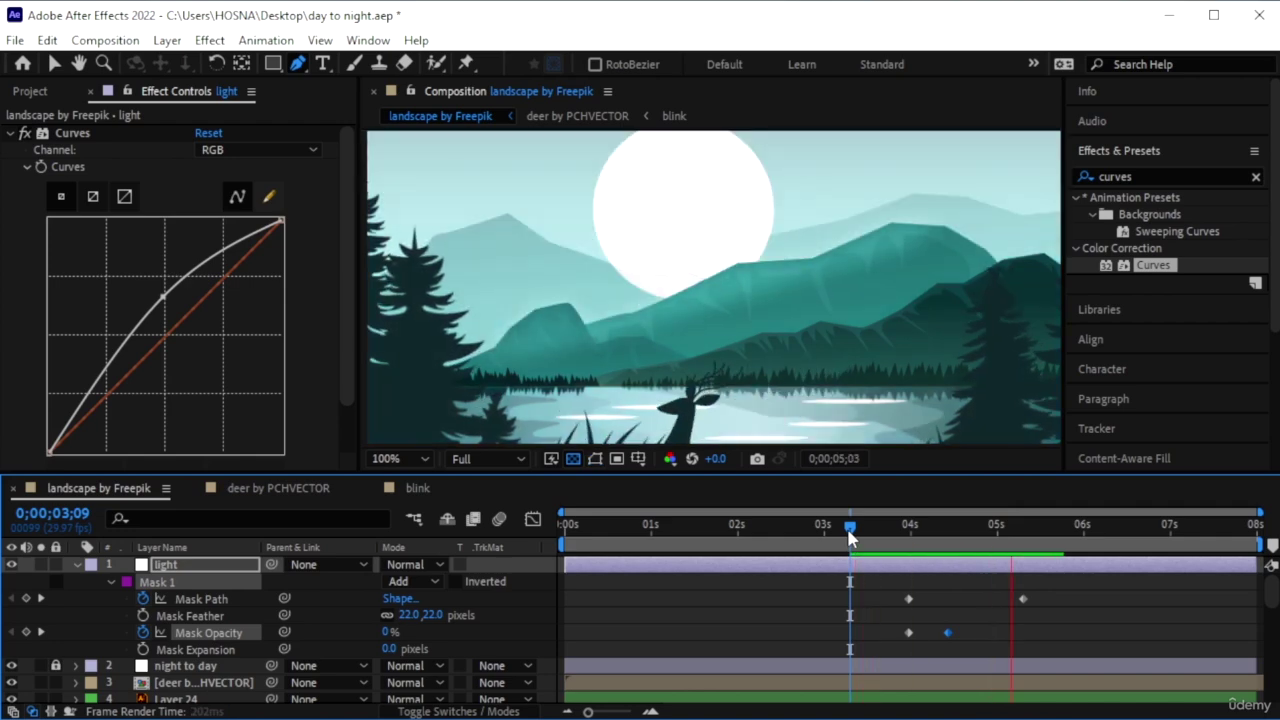
pyautogui.press('space')
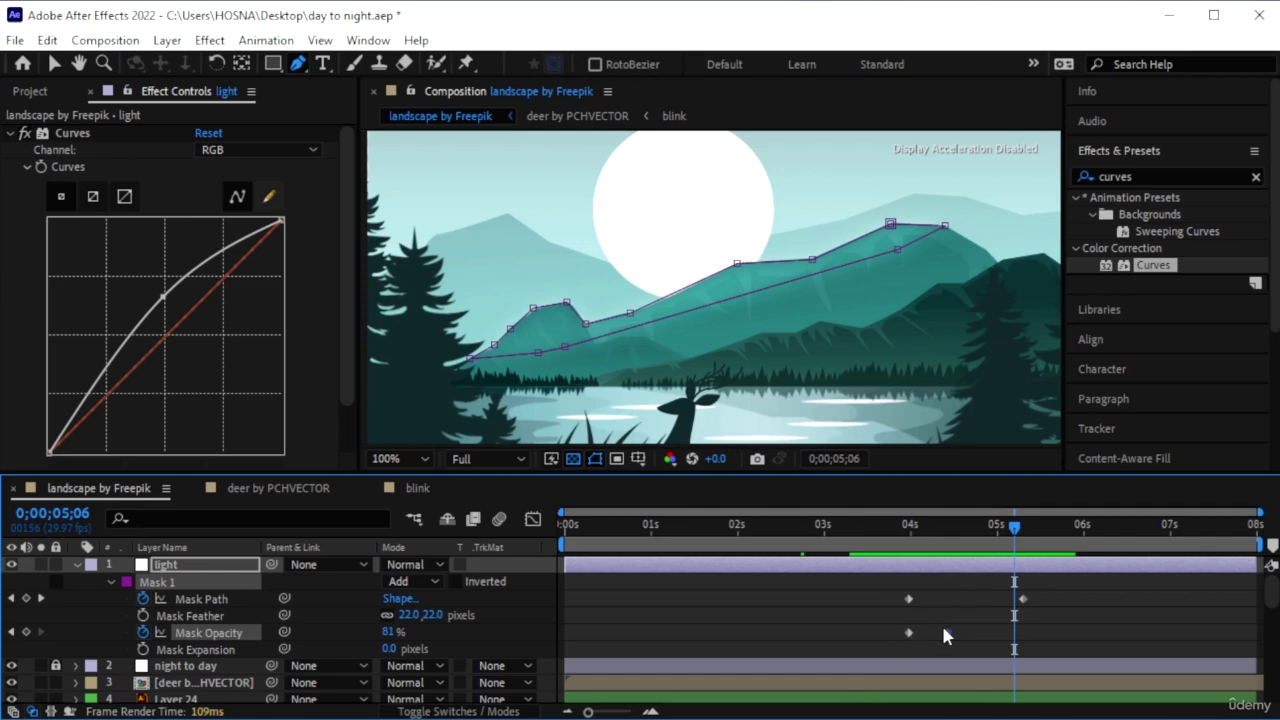
pyautogui.click(928, 633)
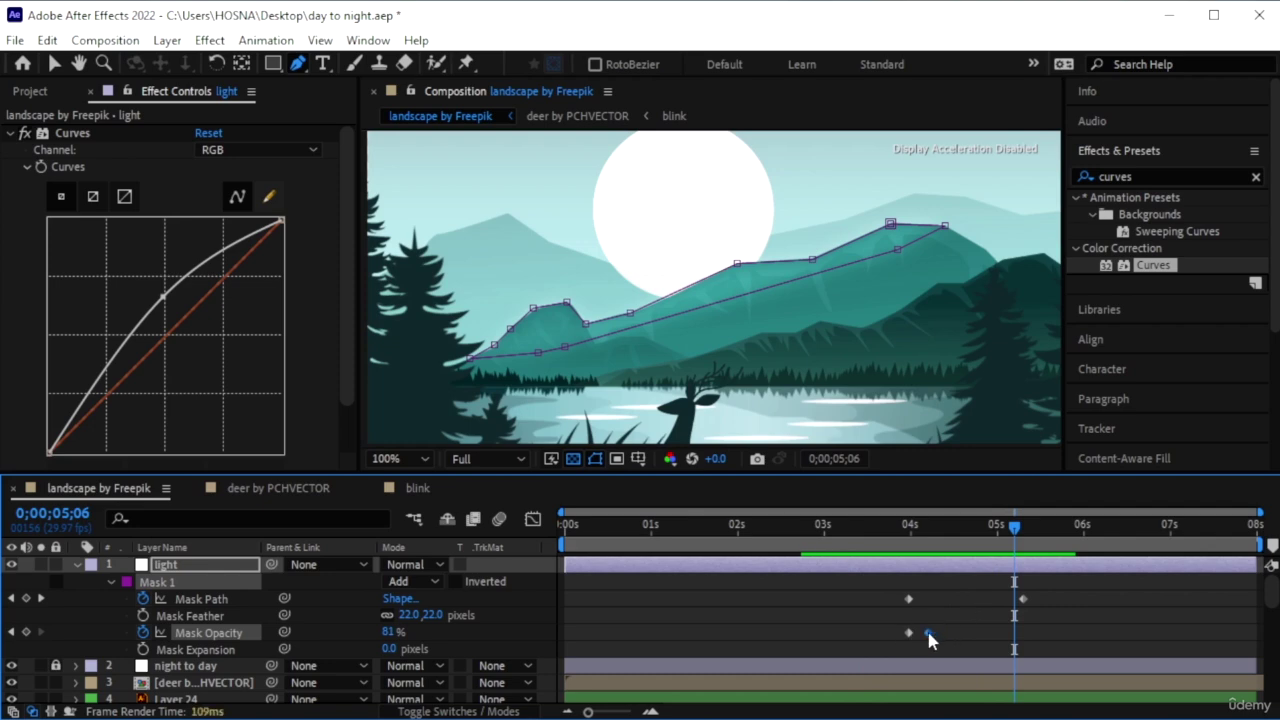
pyautogui.click(859, 521)
pyautogui.press('space')
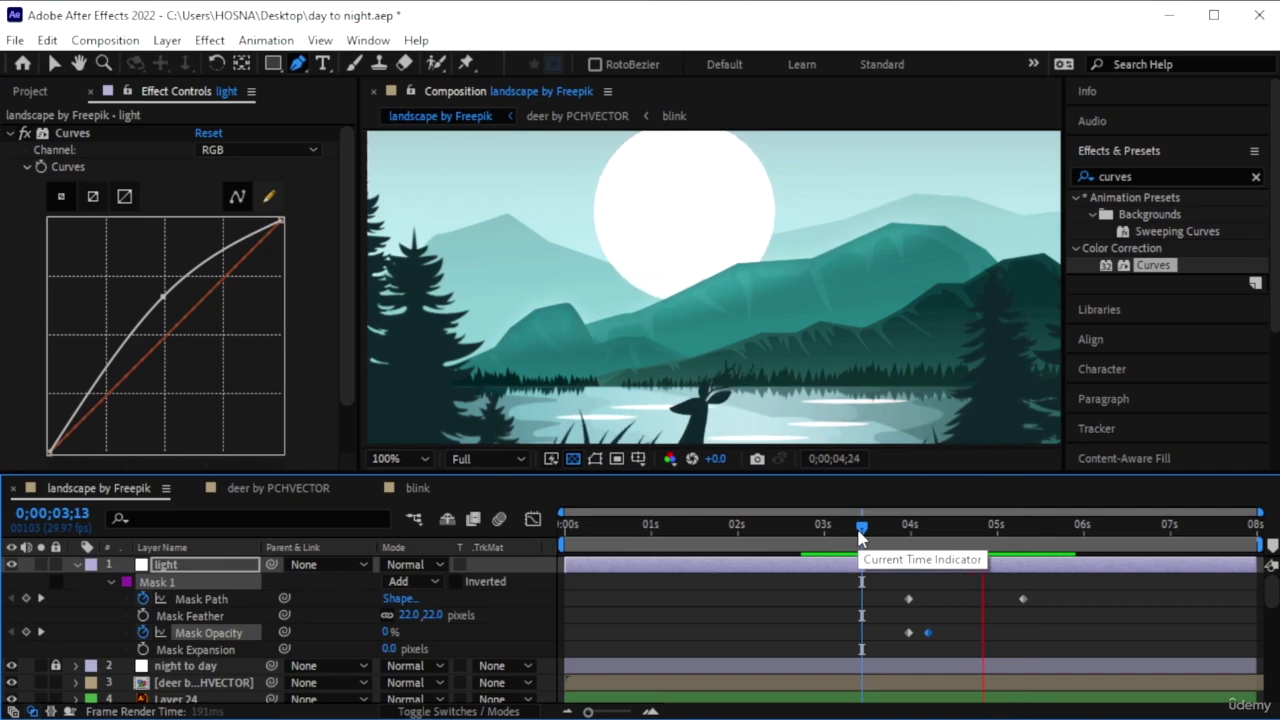
pyautogui.press('space')
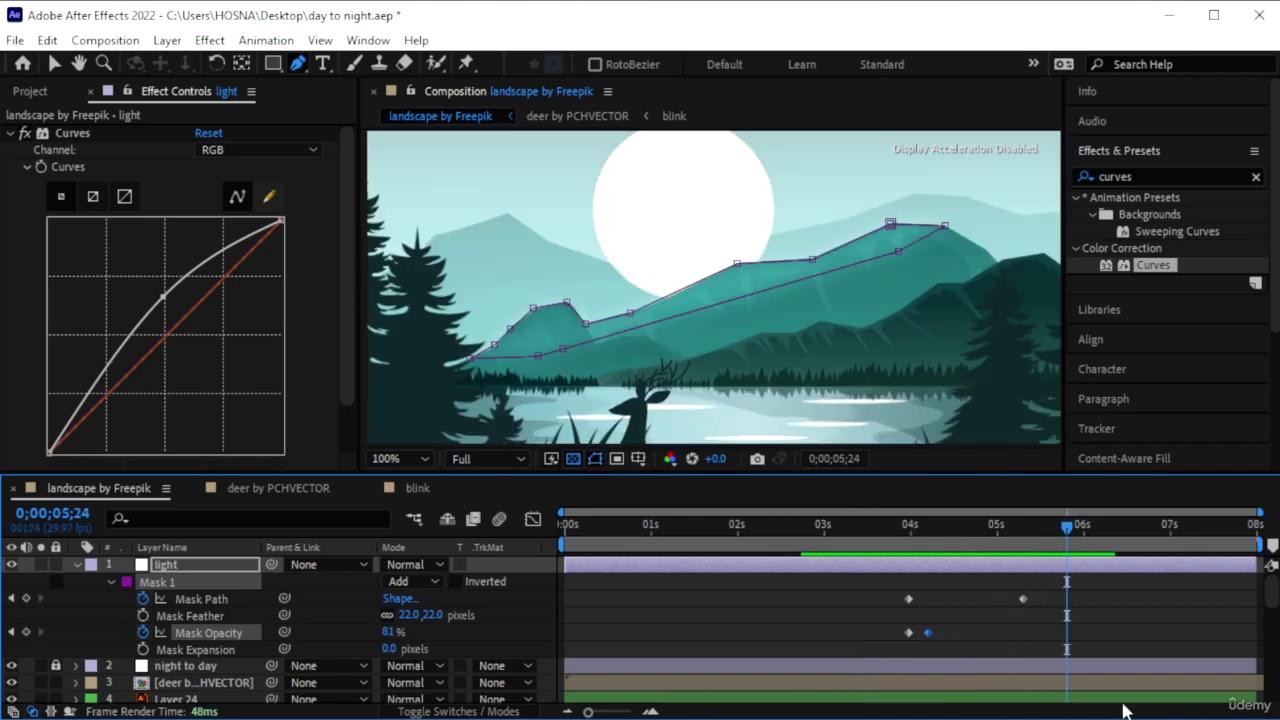
# Review the night-to-day transition with the whole frame in view, checking how the mountain light appears up to 0;00;05;26
pyautogui.click(830, 526)
pyautogui.press('space')
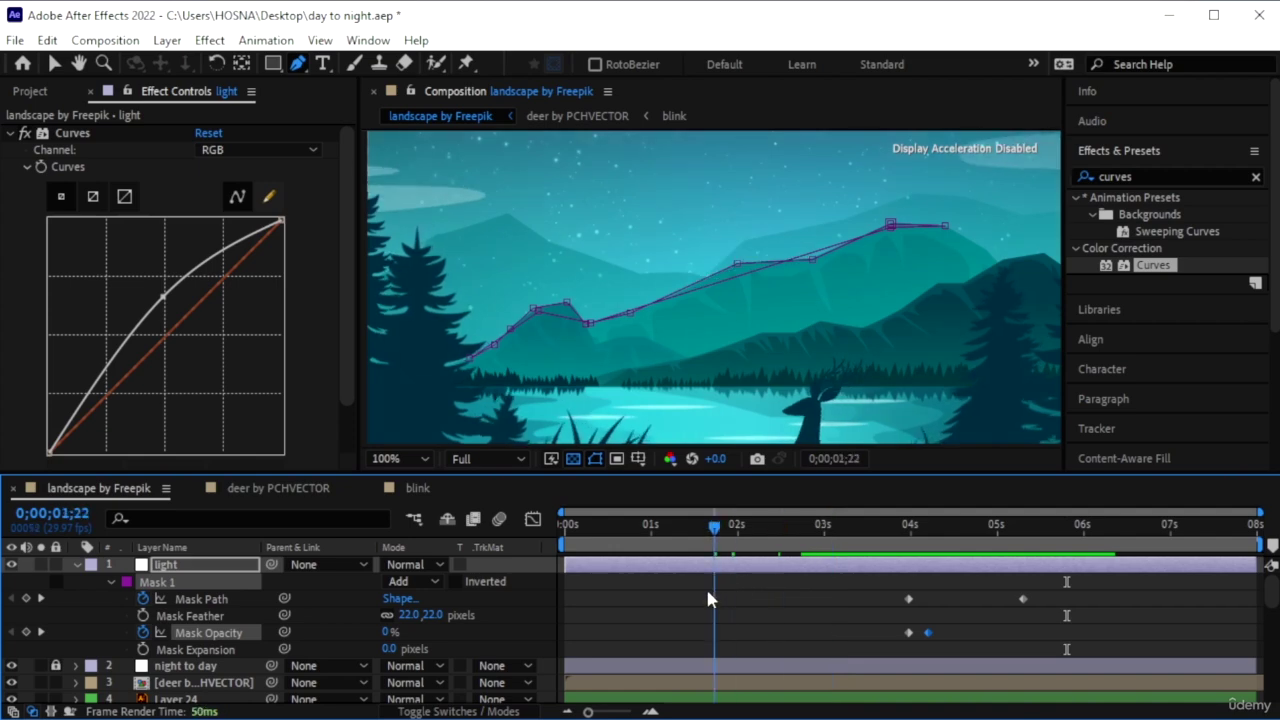
pyautogui.scroll(-2, 886, 437)
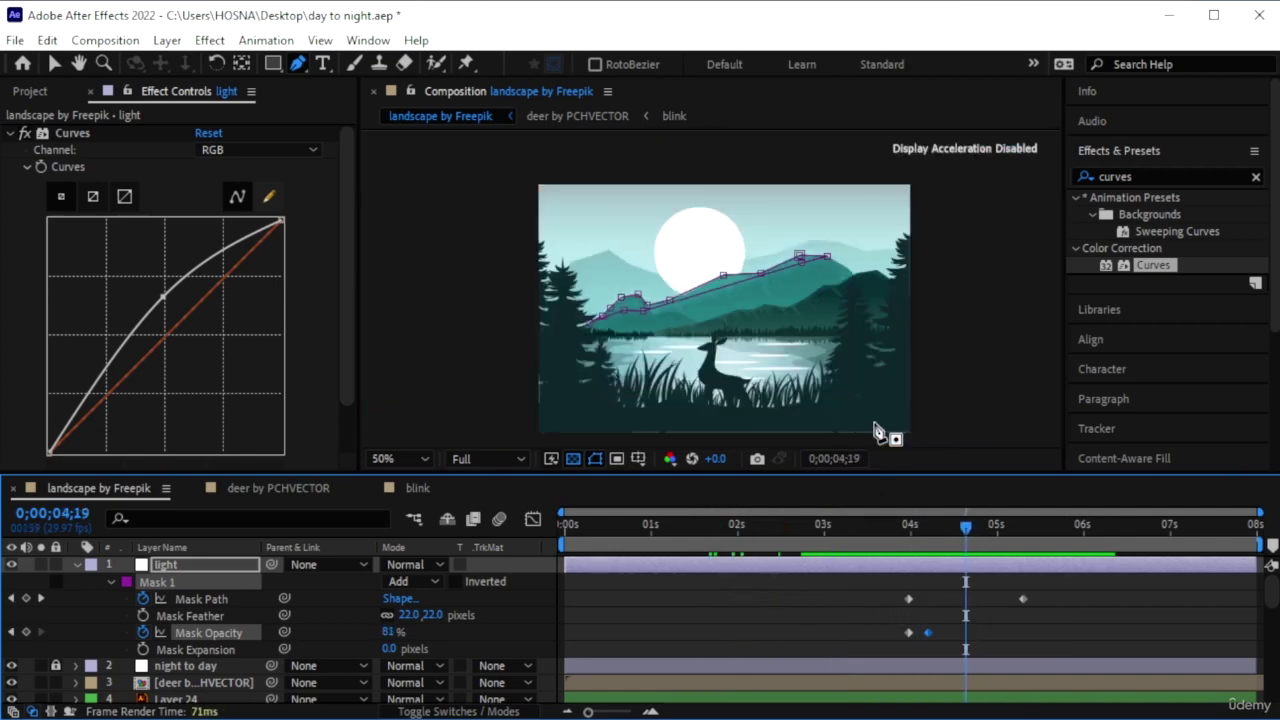
pyautogui.scroll(2, 757, 437)
pyautogui.scroll(-2, 750, 432)
pyautogui.moveTo(962, 543); pyautogui.dragTo(1075, 620)
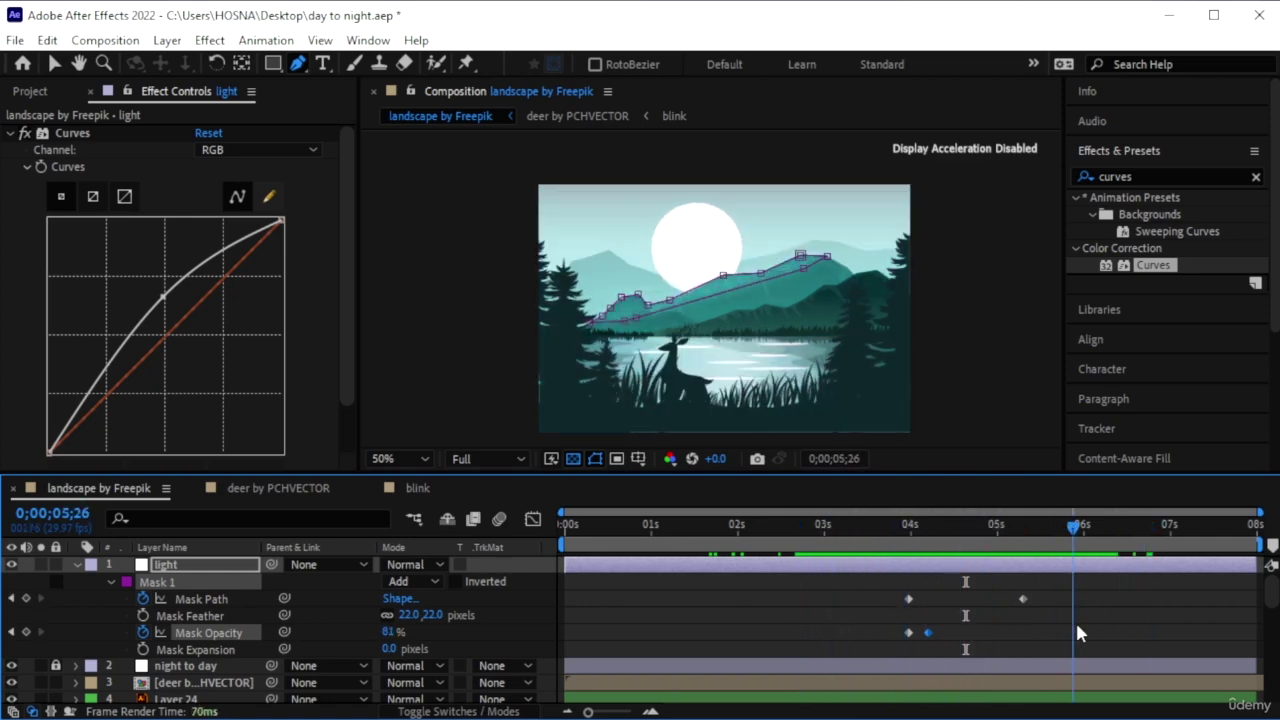
# Find the Tint effect, unlock the "night to day" layer and apply Tint to it
pyautogui.click(1256, 176)
pyautogui.click(1201, 175)
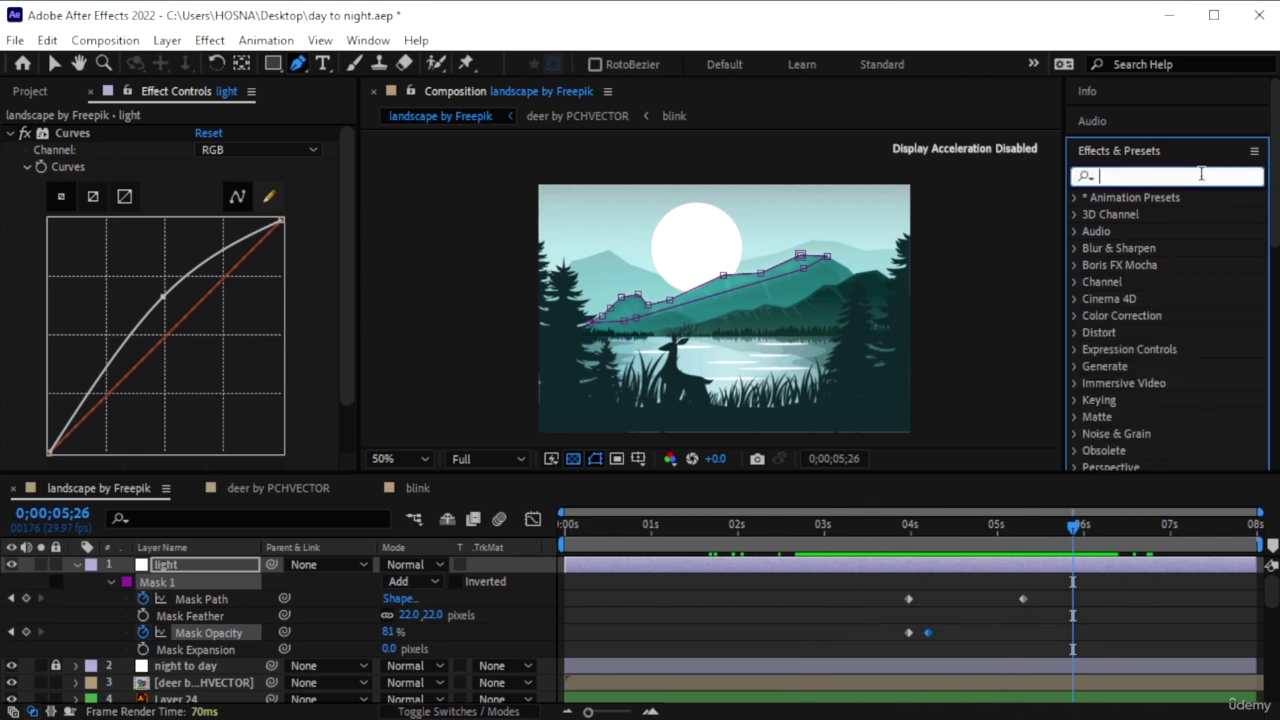
pyautogui.write('tint')
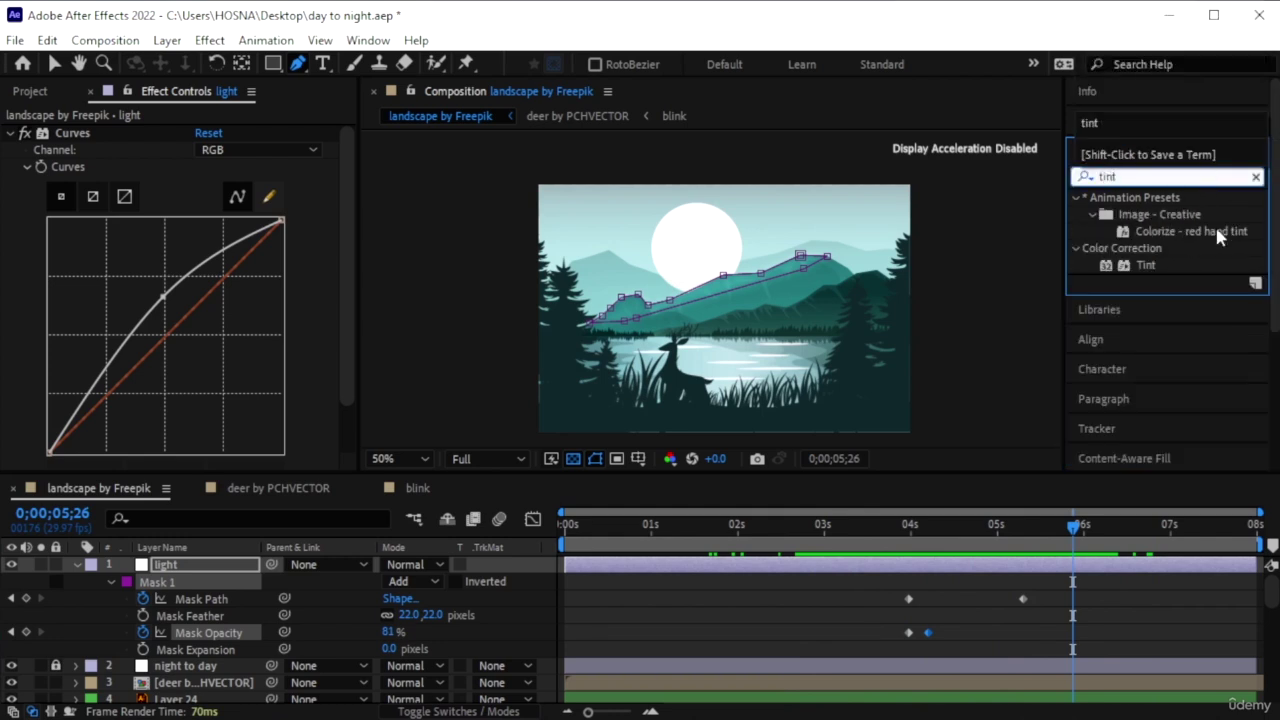
pyautogui.click(1170, 265)
pyautogui.click(55, 666)
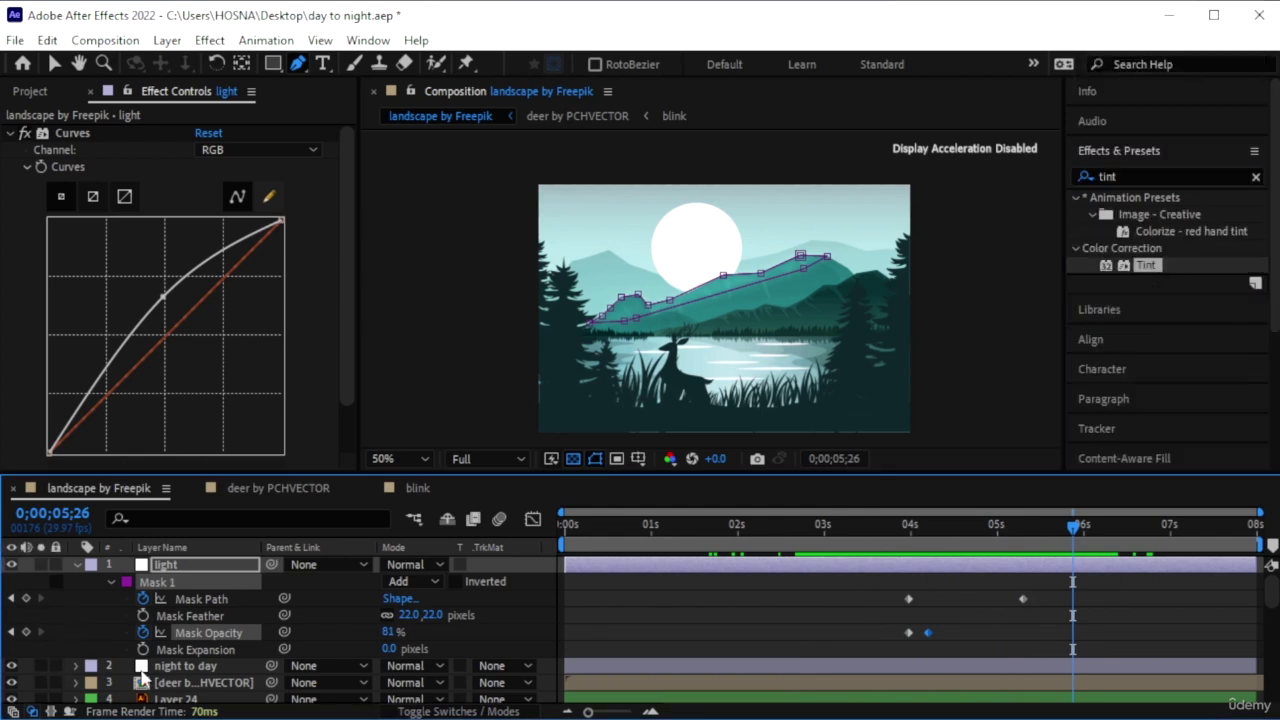
pyautogui.moveTo(1147, 275); pyautogui.dragTo(185, 667)
pyautogui.press('v')
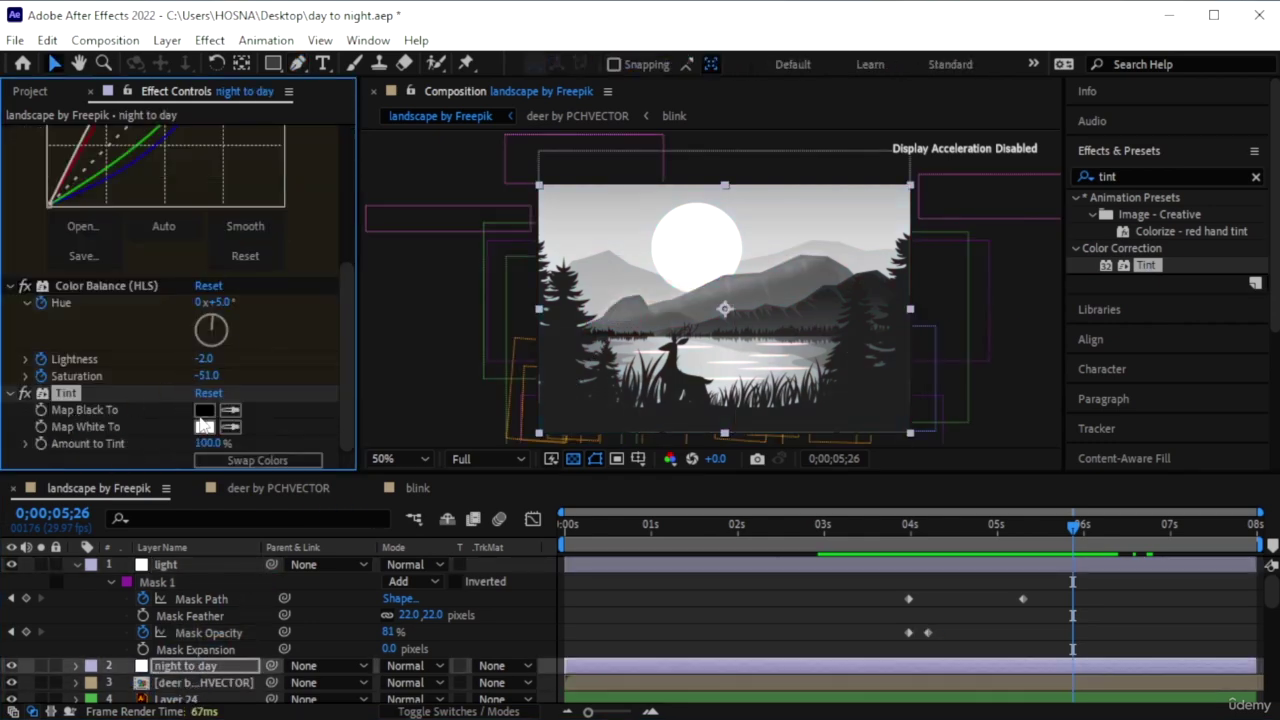
# Set the Tint effect's Map Black To colour to the very dark green 001A02
pyautogui.click(204, 410)
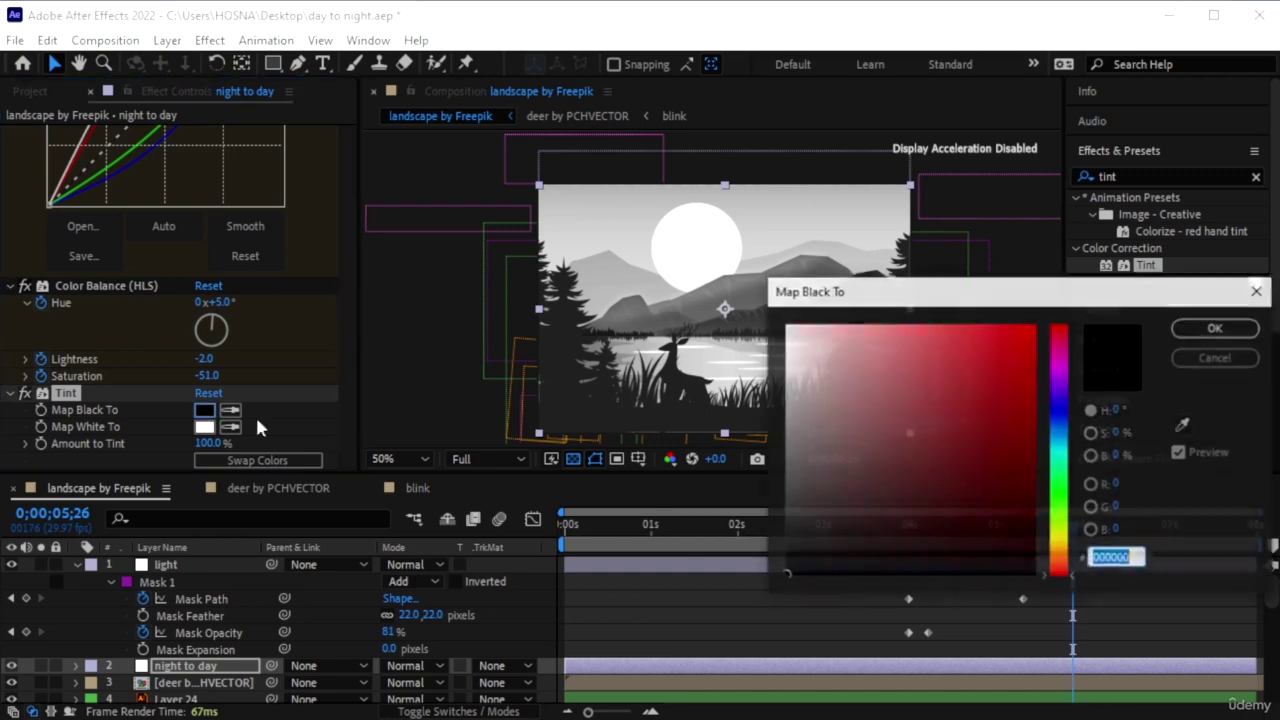
pyautogui.click(968, 497)
pyautogui.click(1030, 468)
pyautogui.click(1058, 505)
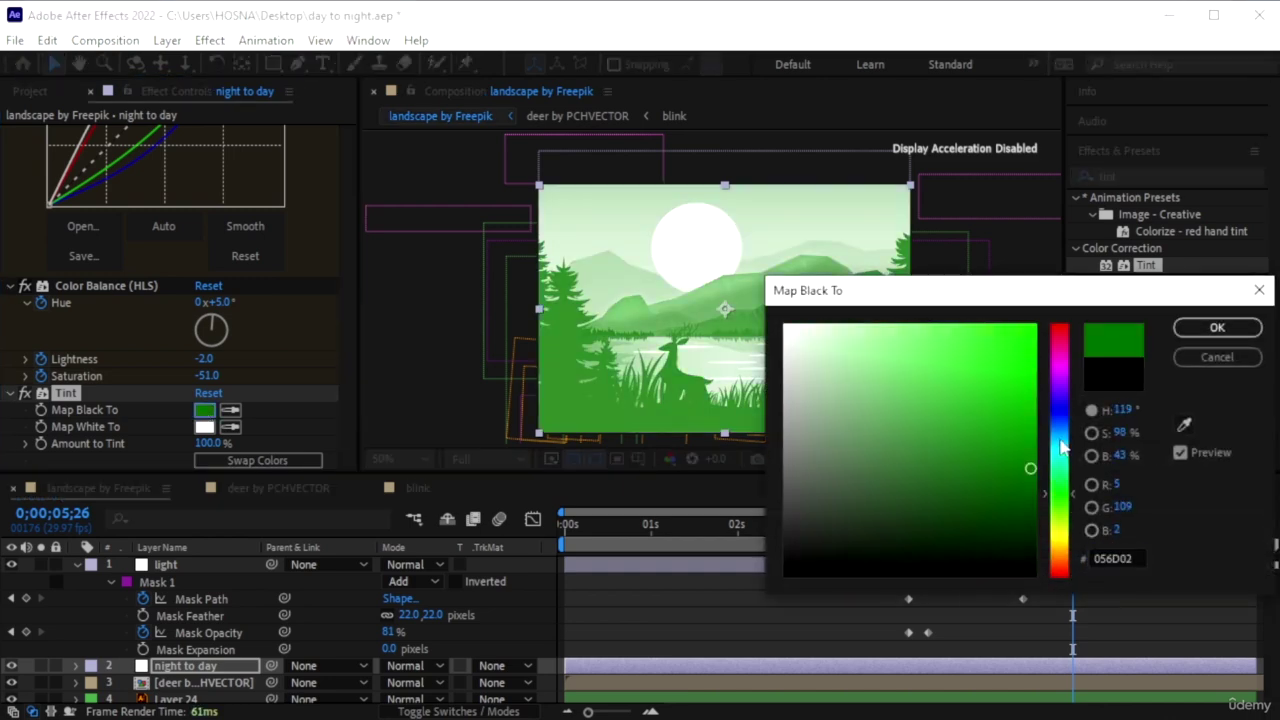
pyautogui.click(1066, 404)
pyautogui.click(1066, 488)
pyautogui.moveTo(1045, 483); pyautogui.dragTo(1064, 551)
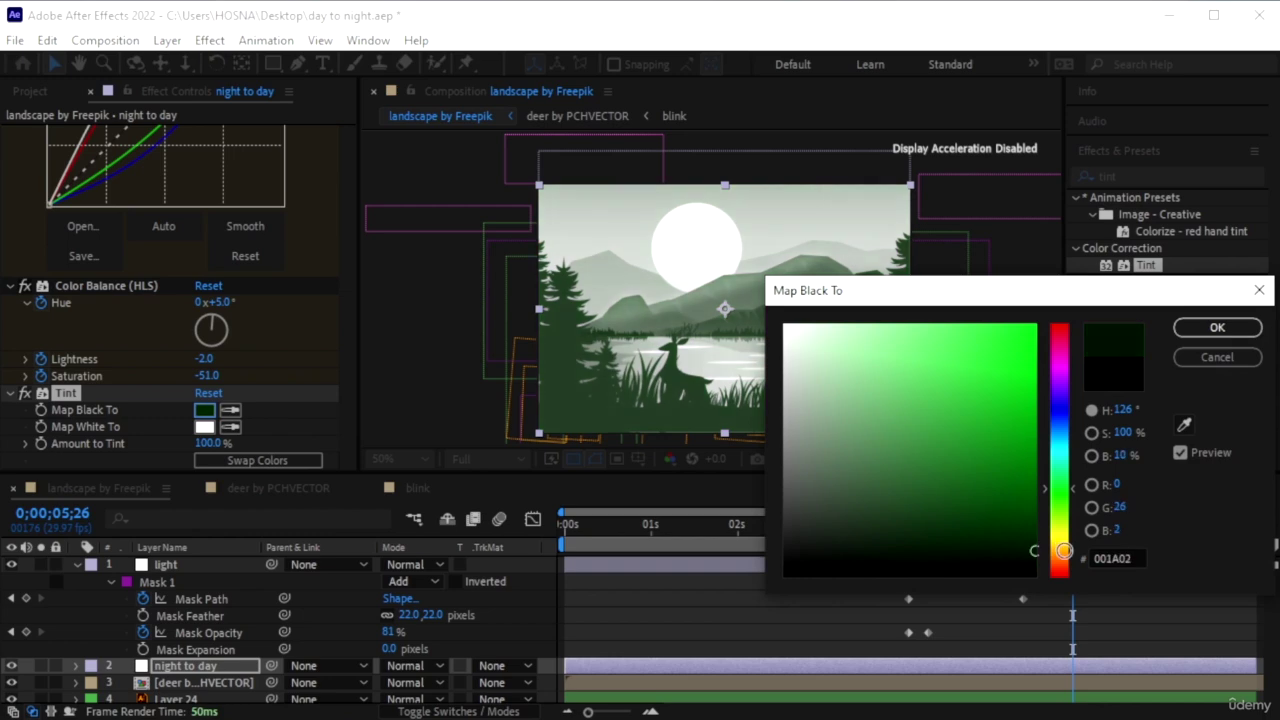
pyautogui.click(1213, 327)
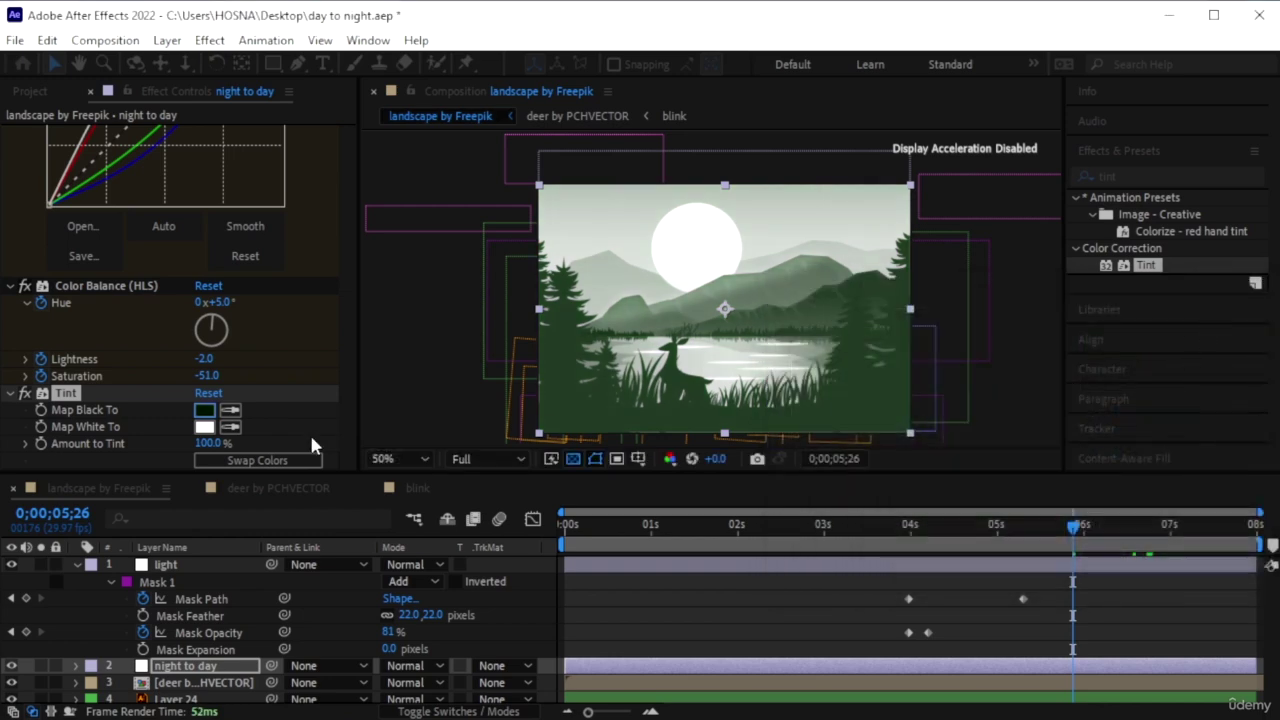
# Set the Tint effect's Map White To colour to the light peach F3CF9B
pyautogui.click(204, 427)
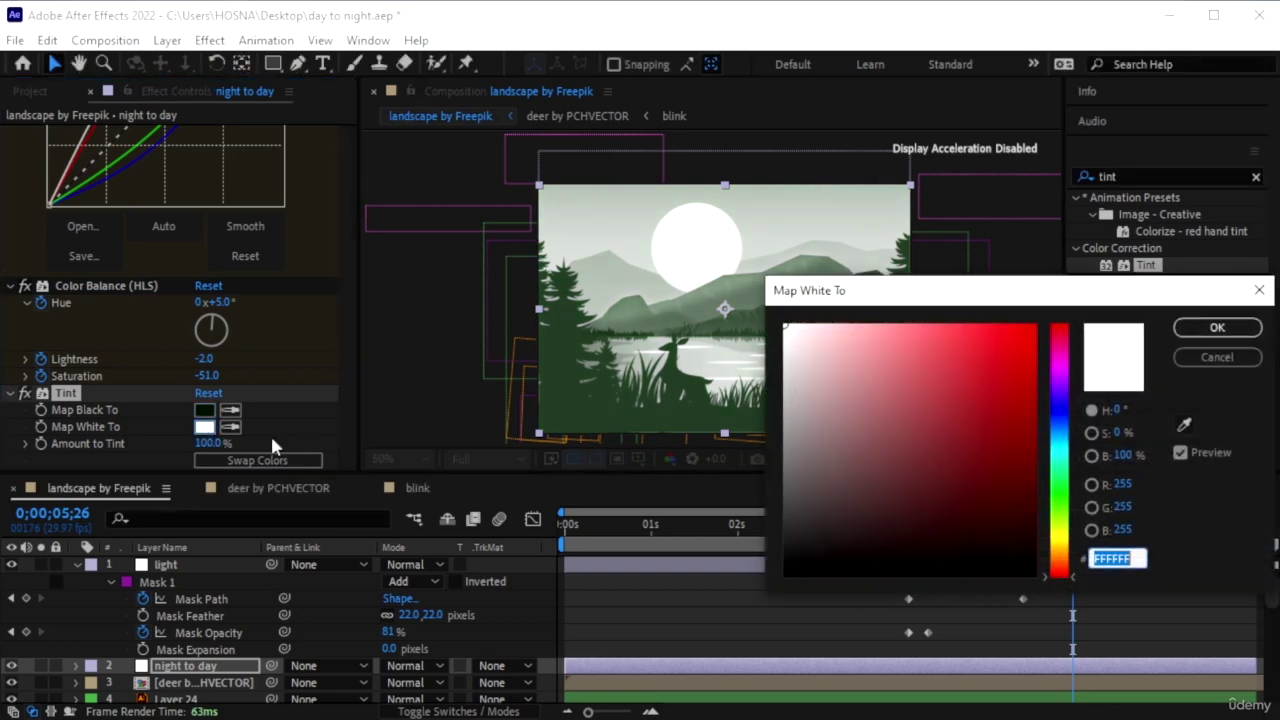
pyautogui.moveTo(1005, 365)
pyautogui.mouseDown()
pyautogui.moveTo(1017, 340)
pyautogui.moveTo(1034, 401)
pyautogui.mouseUp()
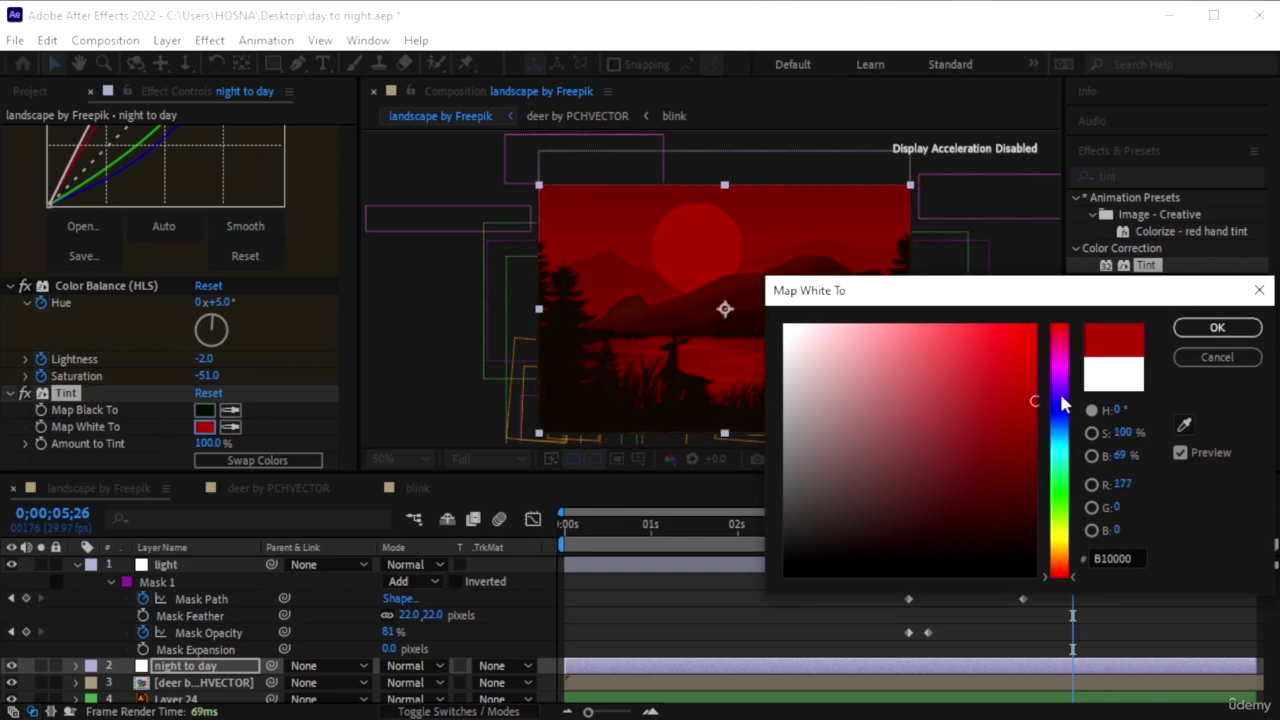
pyautogui.moveTo(1068, 452); pyautogui.dragTo(1060, 563)
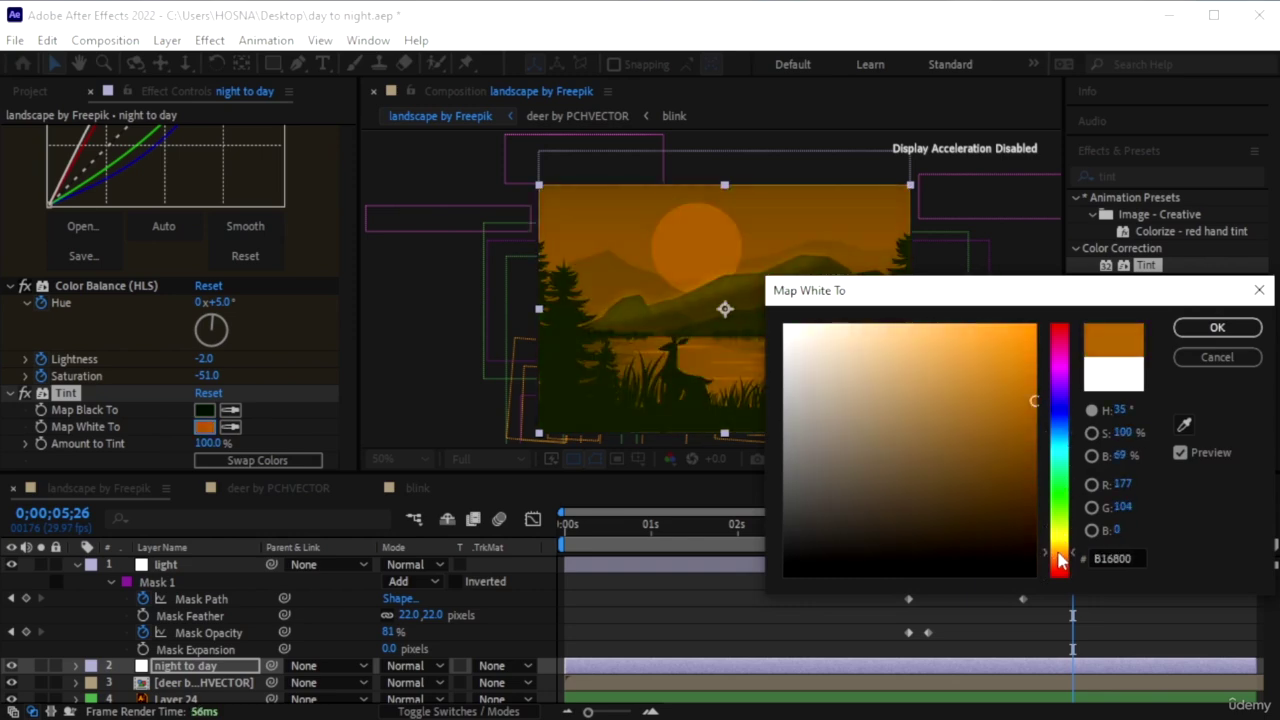
pyautogui.moveTo(990, 378)
pyautogui.mouseDown()
pyautogui.moveTo(866, 312)
pyautogui.moveTo(850, 323)
pyautogui.moveTo(874, 335)
pyautogui.mouseUp()
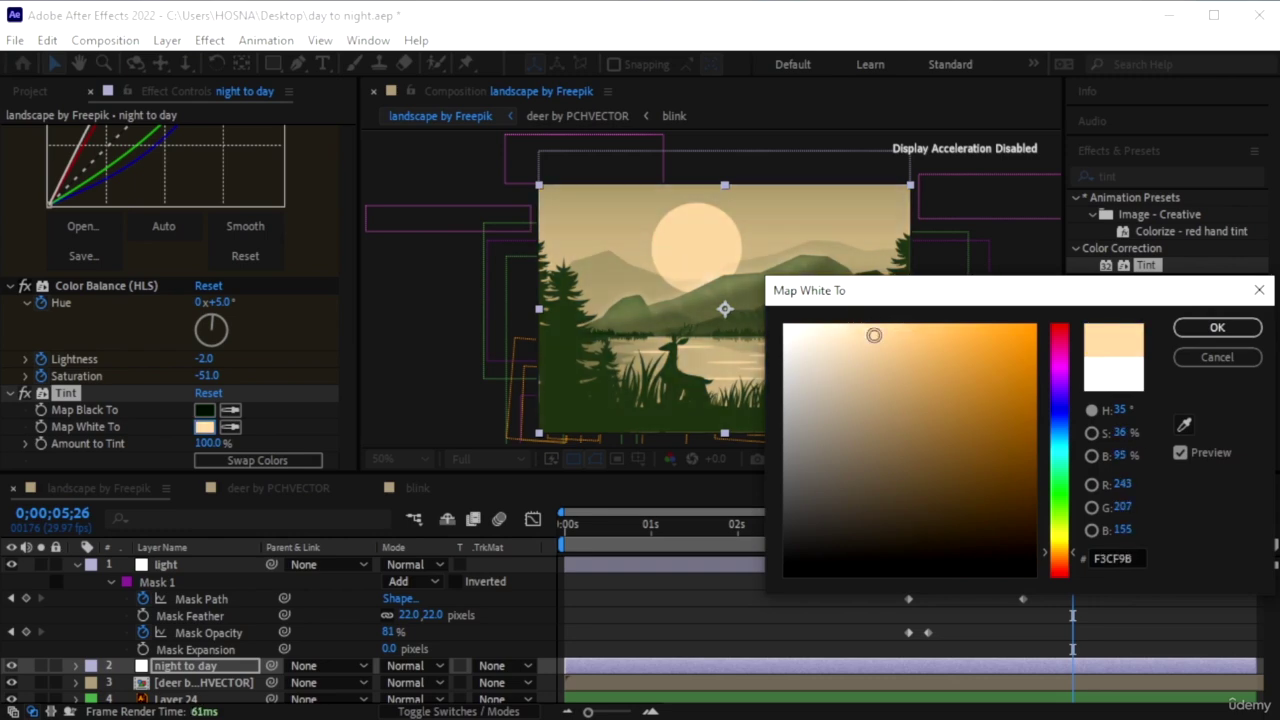
pyautogui.click(1217, 327)
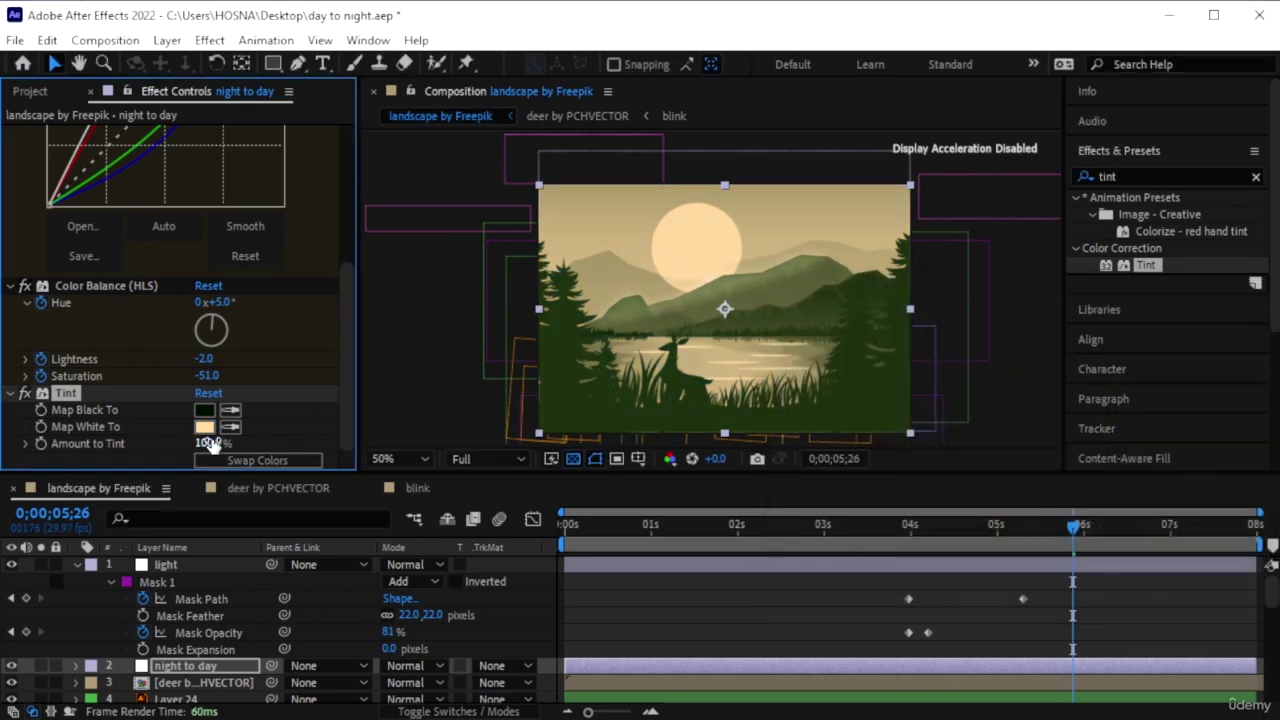
# Lower Amount to Tint to 36% and switch the Tint effect off and on to compare the look
pyautogui.moveTo(208, 443); pyautogui.dragTo(156, 443)
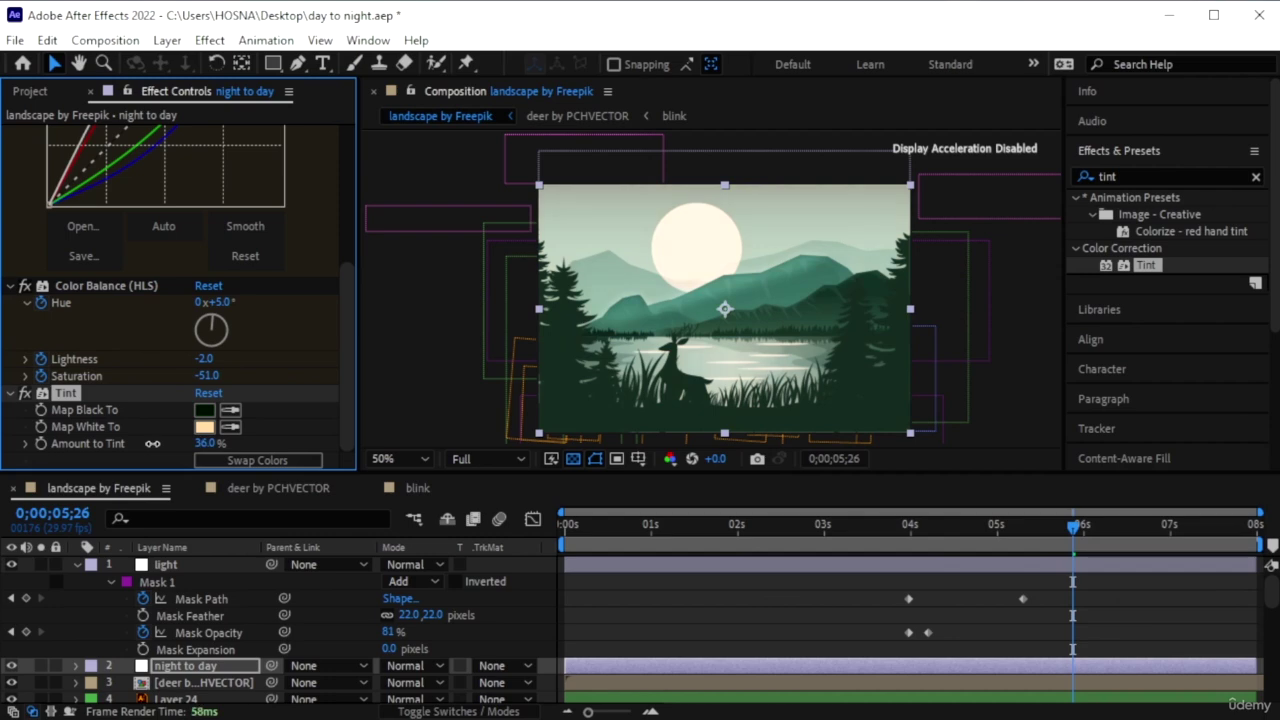
pyautogui.click(25, 394)
pyautogui.click(25, 394)
pyautogui.click(25, 394)
pyautogui.click(25, 394)
pyautogui.click(25, 394)
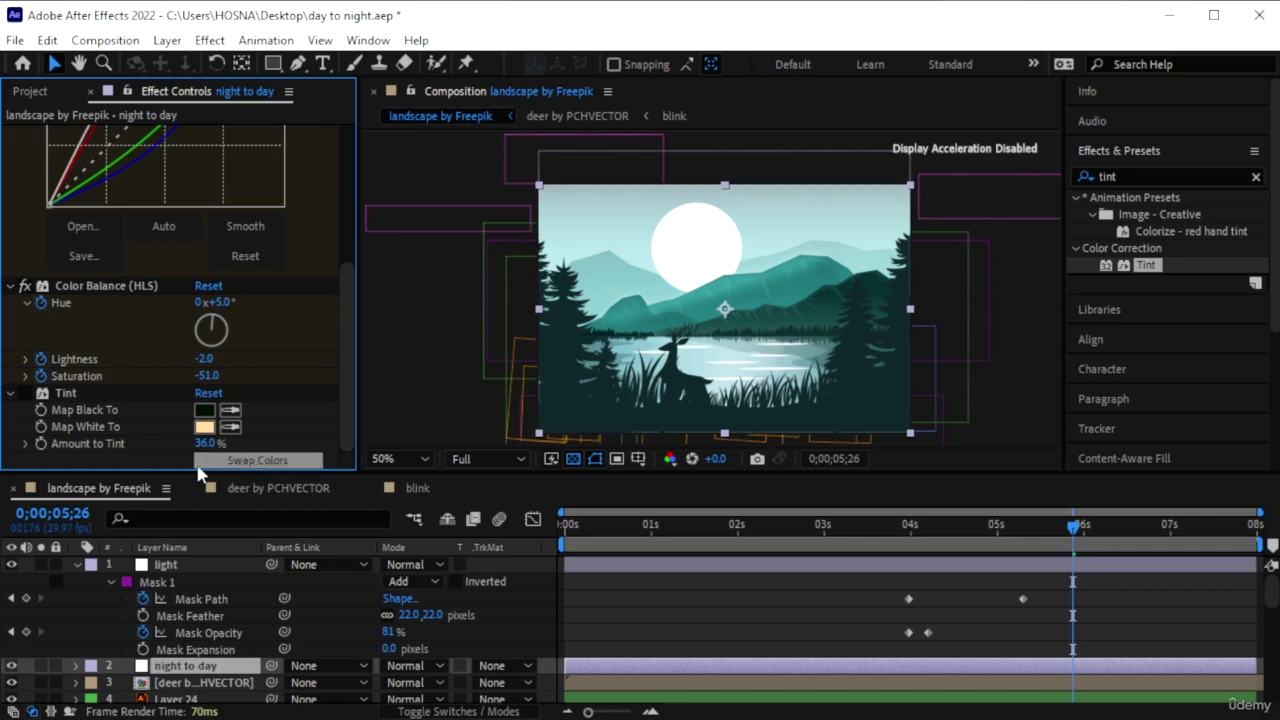
pyautogui.click(25, 394)
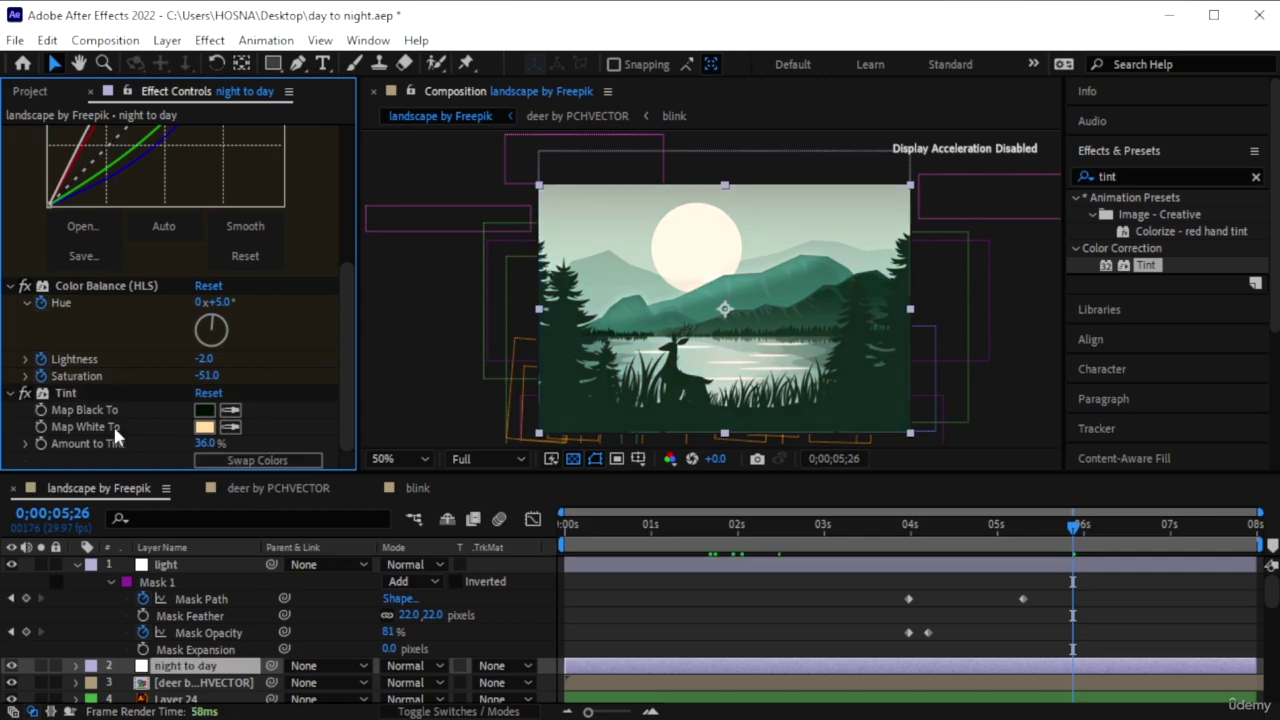
# Set Amount to Tint to 40% and change the Map Black To colour to the dark brown 4E3906
pyautogui.click(205, 443)
pyautogui.press('Return')
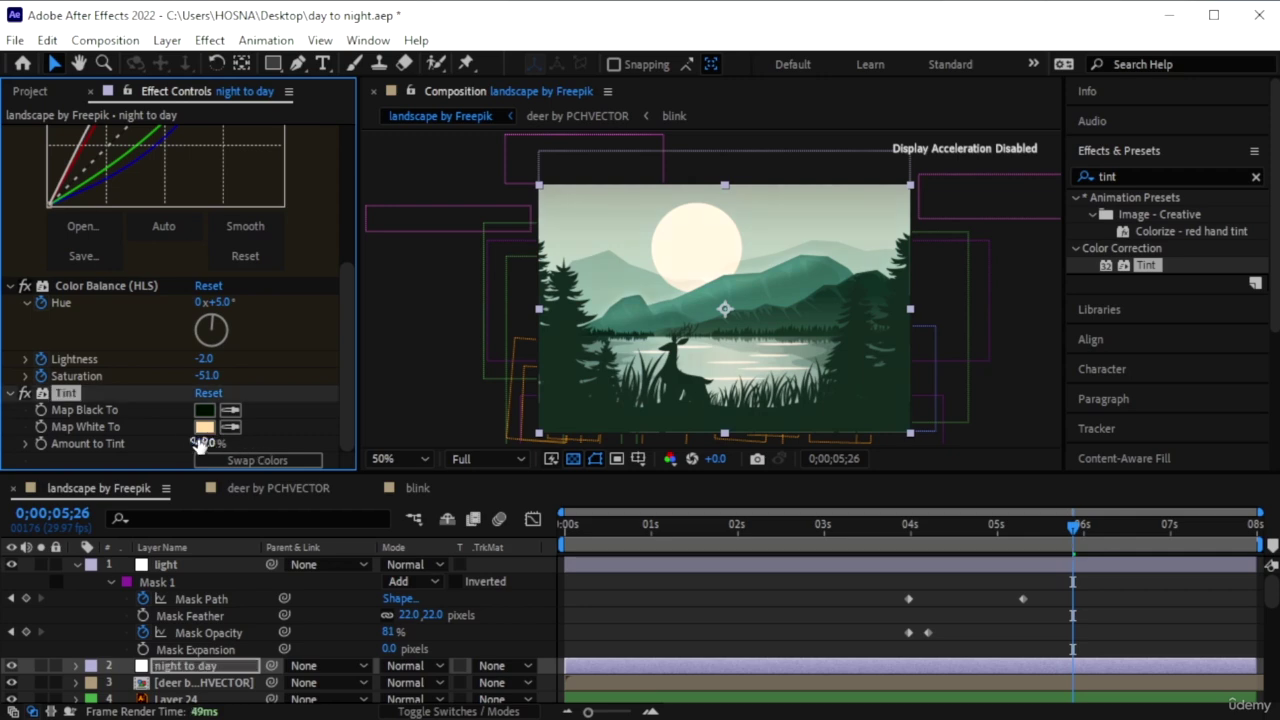
pyautogui.click(205, 410)
pyautogui.moveTo(1029, 528)
pyautogui.mouseDown()
pyautogui.moveTo(1040, 494)
pyautogui.moveTo(914, 526)
pyautogui.moveTo(862, 478)
pyautogui.moveTo(940, 486)
pyautogui.moveTo(984, 462)
pyautogui.moveTo(1016, 498)
pyautogui.mouseUp()
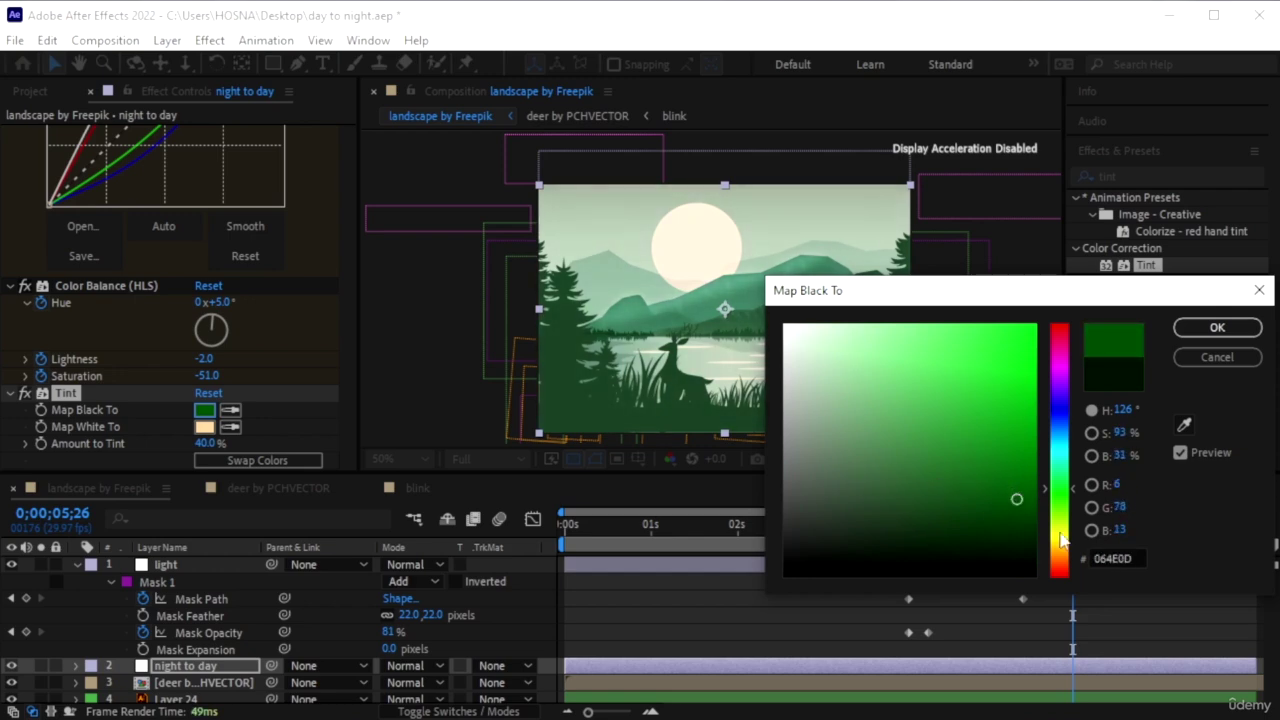
pyautogui.moveTo(1067, 537); pyautogui.dragTo(1070, 546)
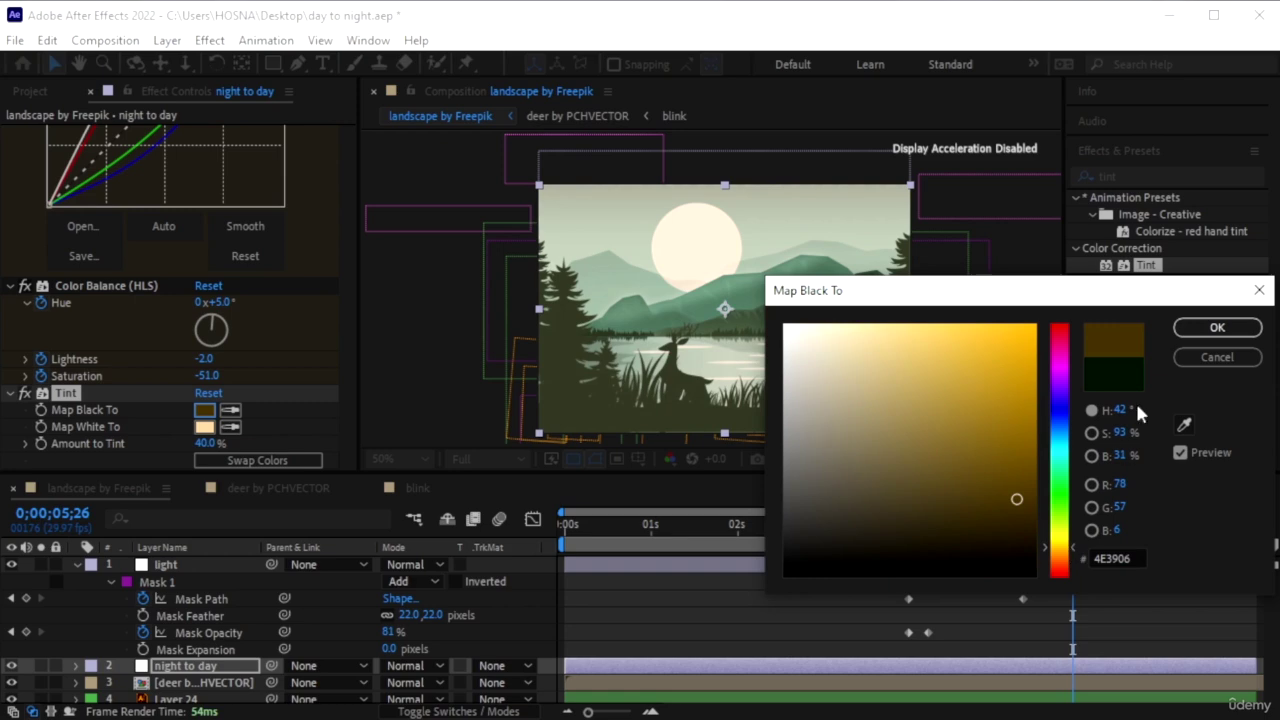
pyautogui.click(1218, 329)
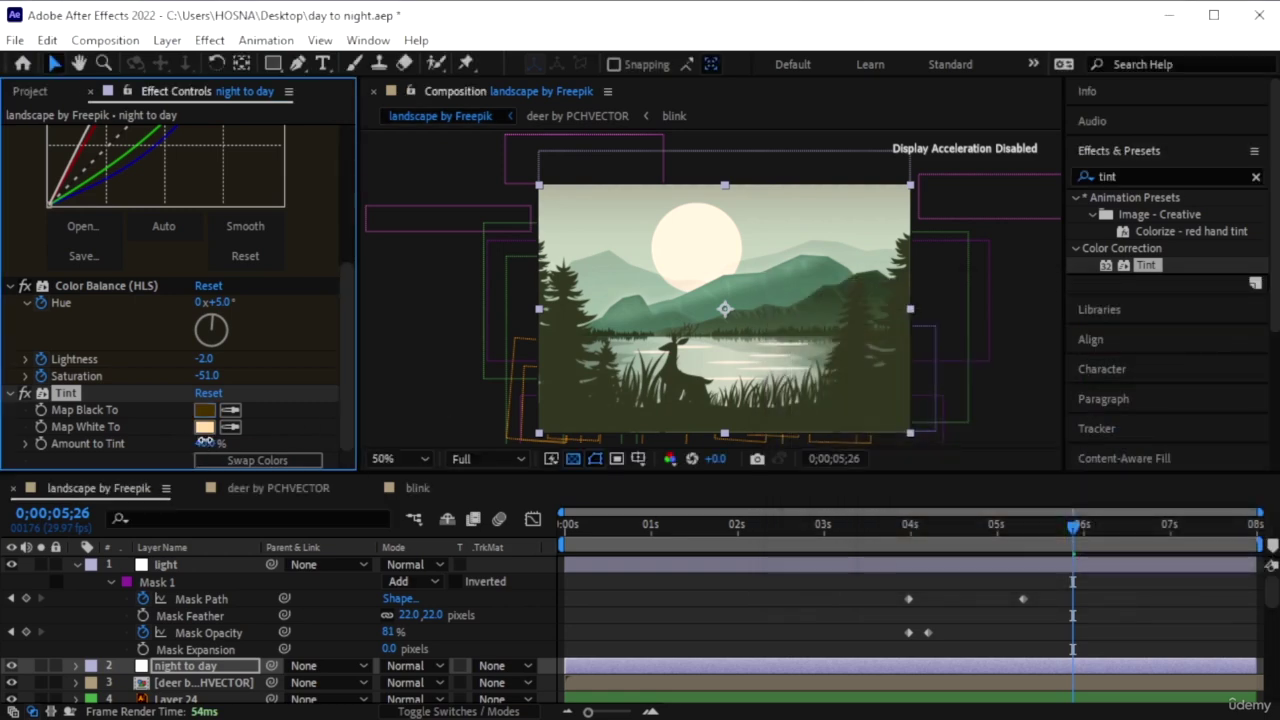
# Lower Amount to Tint to 20% and start keyframing it at 0;00;03;29
pyautogui.click(214, 441)
pyautogui.click(25, 393)
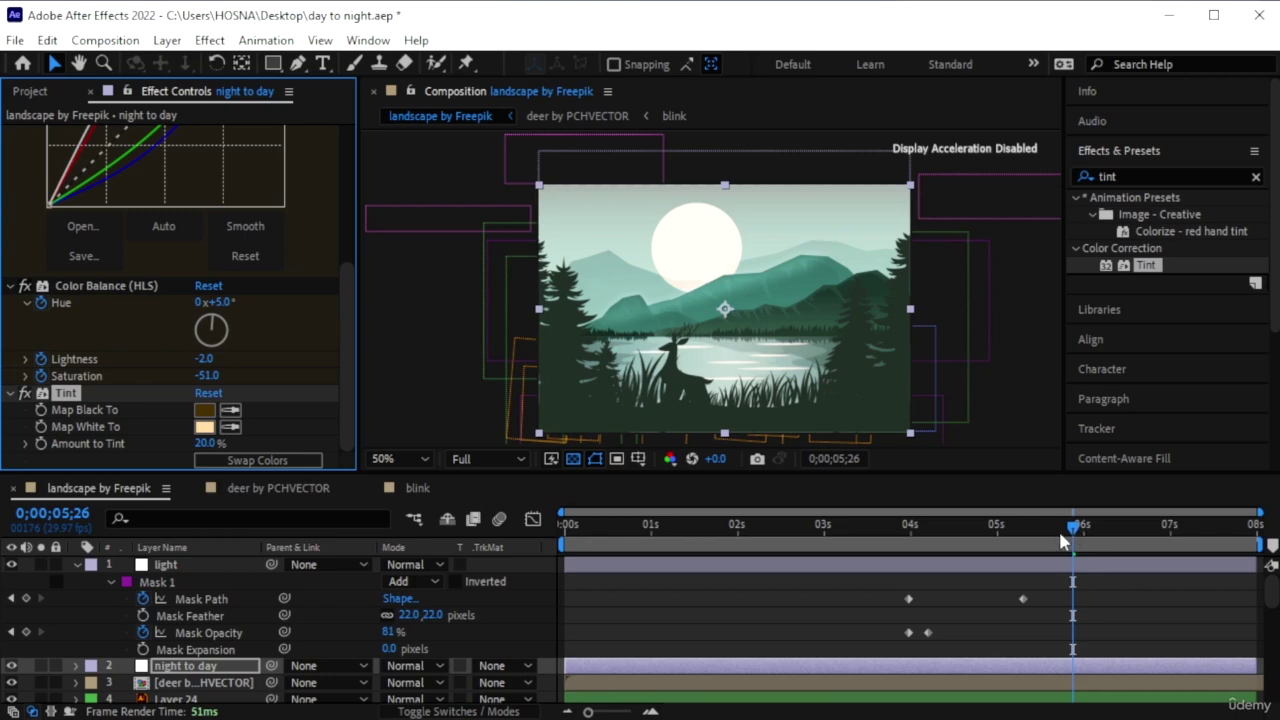
pyautogui.press('space')
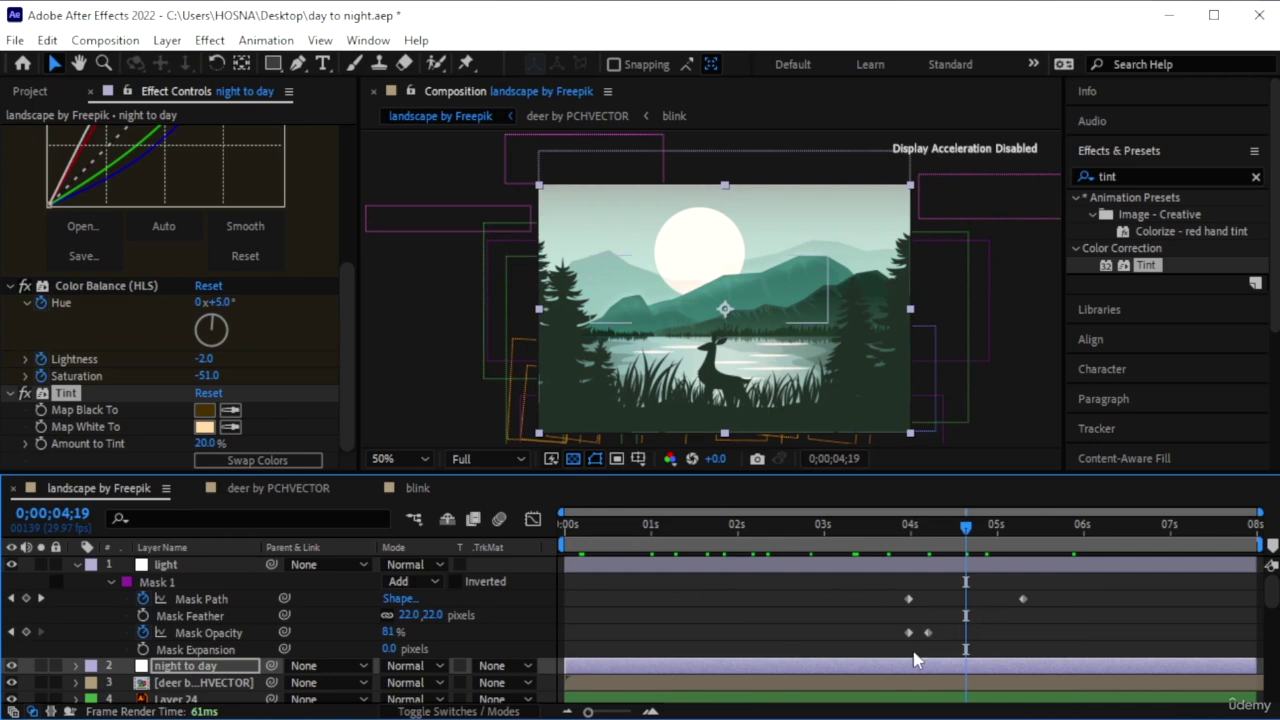
pyautogui.moveTo(965, 530); pyautogui.dragTo(890, 530)
pyautogui.press('k')
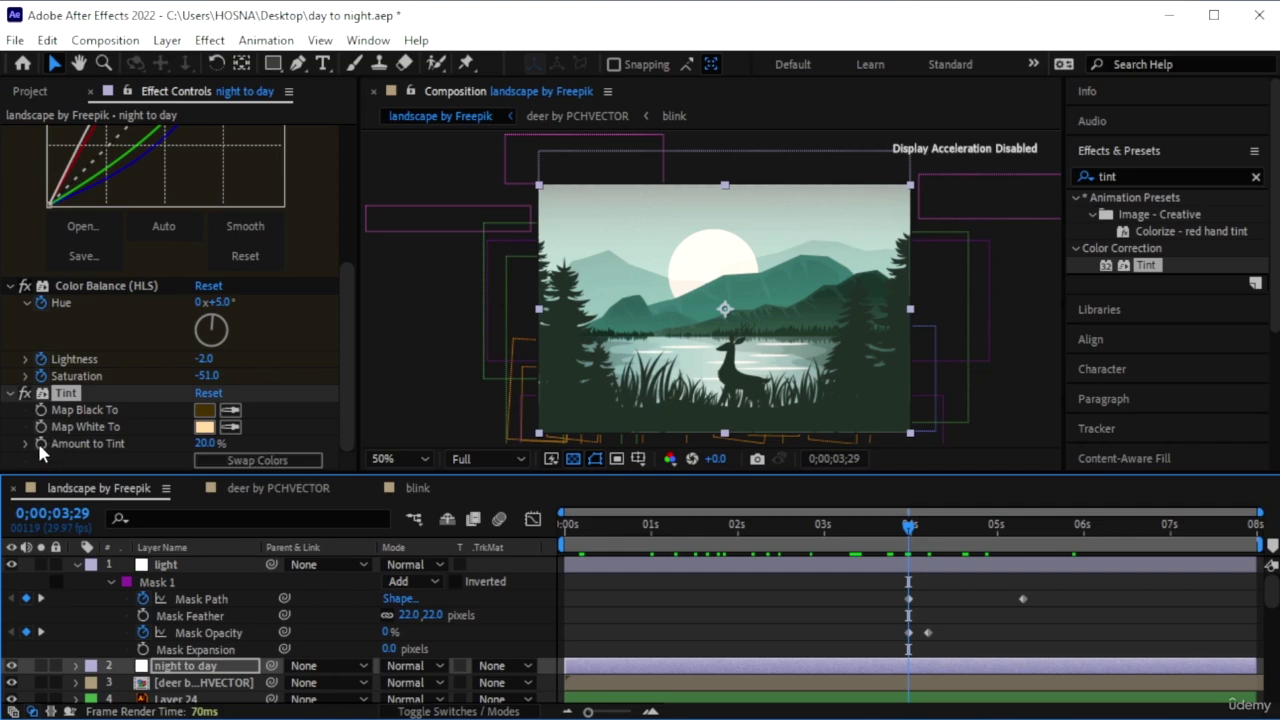
pyautogui.click(41, 412)
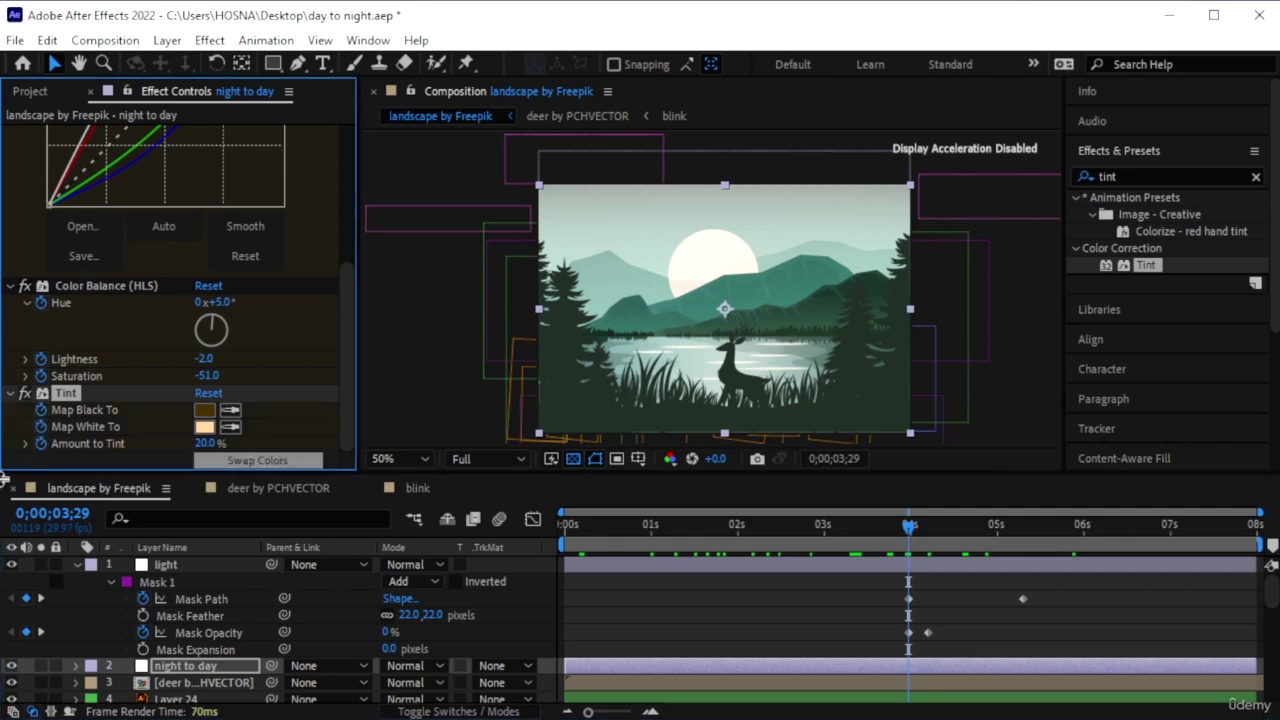
# Preview the tinted daylight from 0;00;03;29 up to 0;00;05;10
pyautogui.click(910, 532)
pyautogui.press('space')
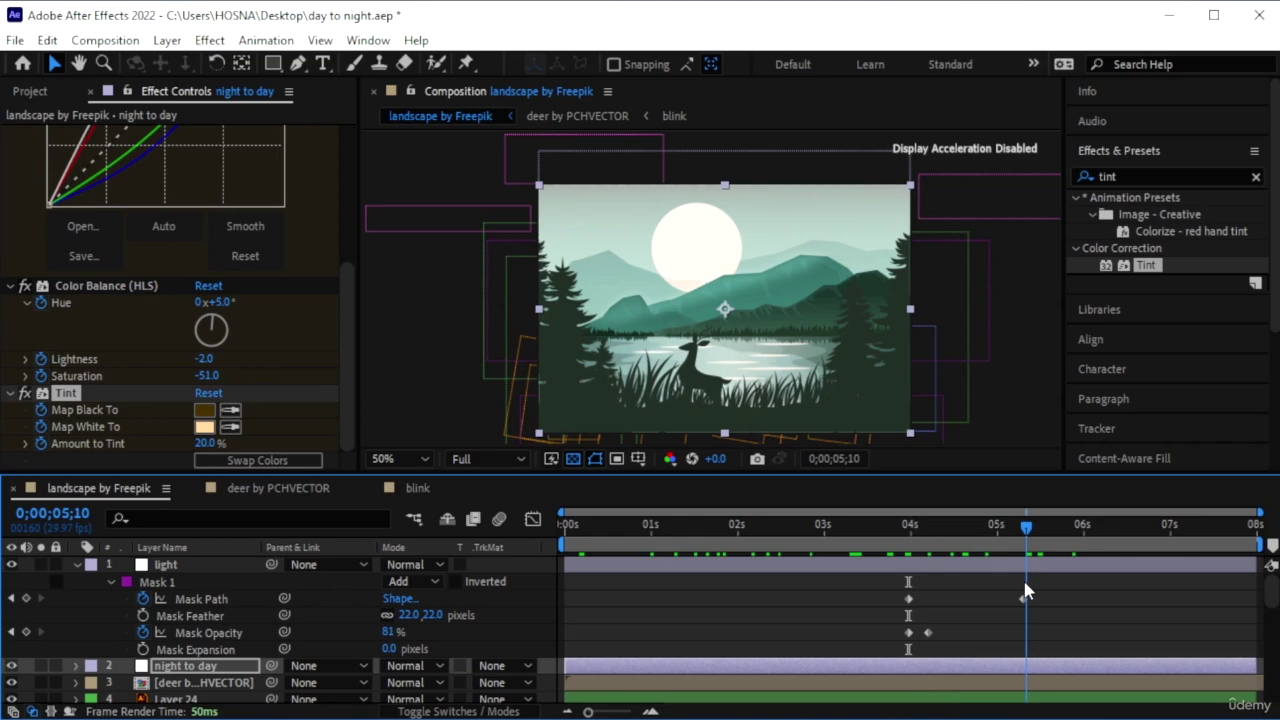
pyautogui.click(40, 436)
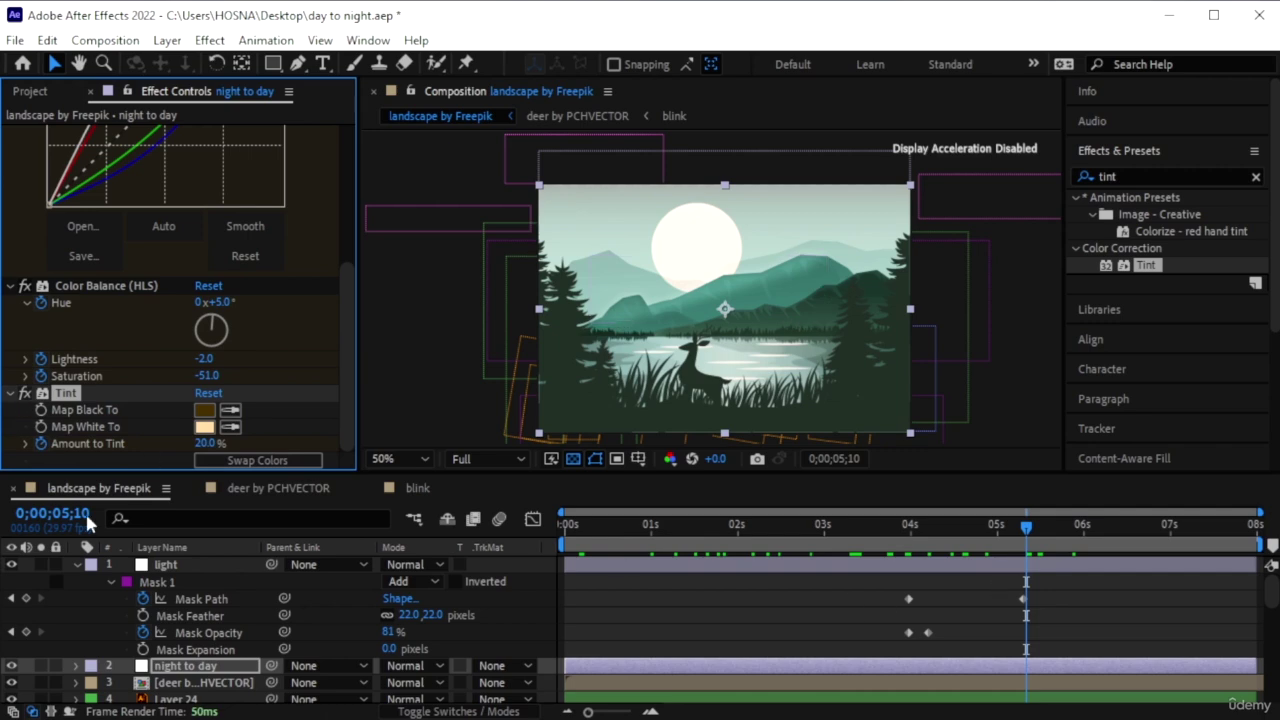
# Reveal the keyframed properties of the "night to day" layer and keyframe Amount to Tint at 0% at 0;00;03;12
pyautogui.click(213, 670)
pyautogui.press('u')
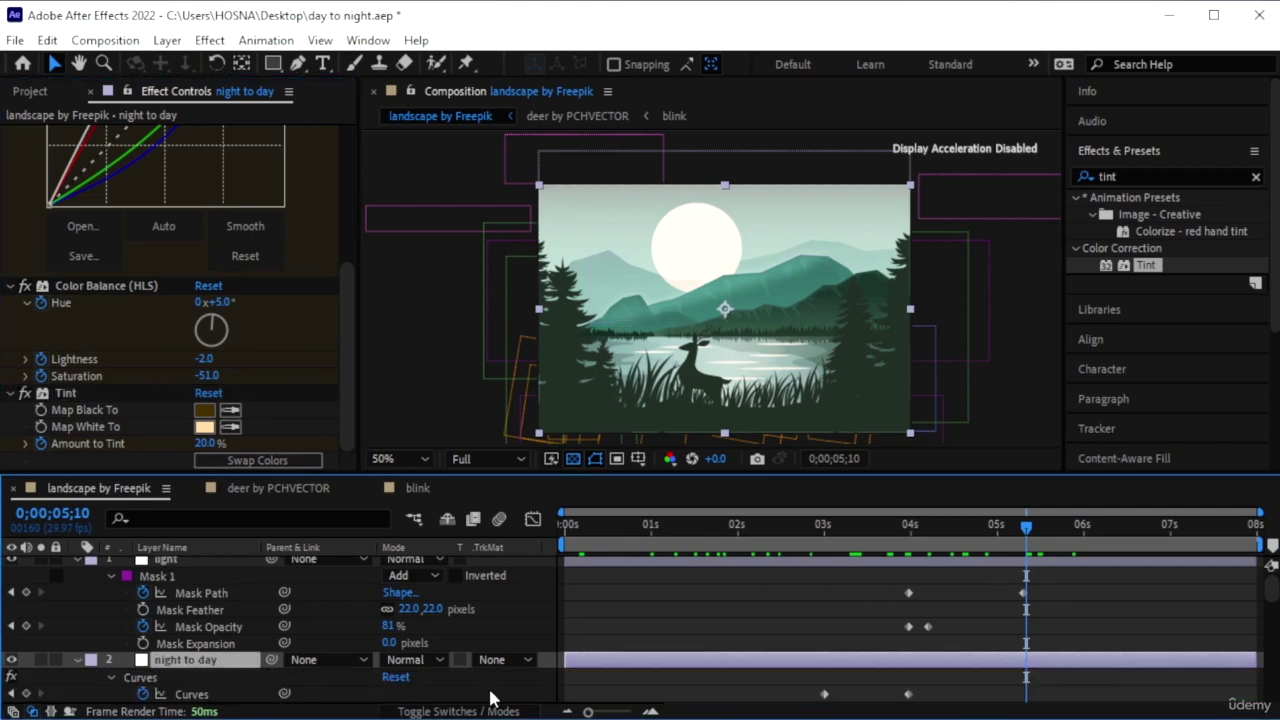
pyautogui.scroll(-3, 829, 620)
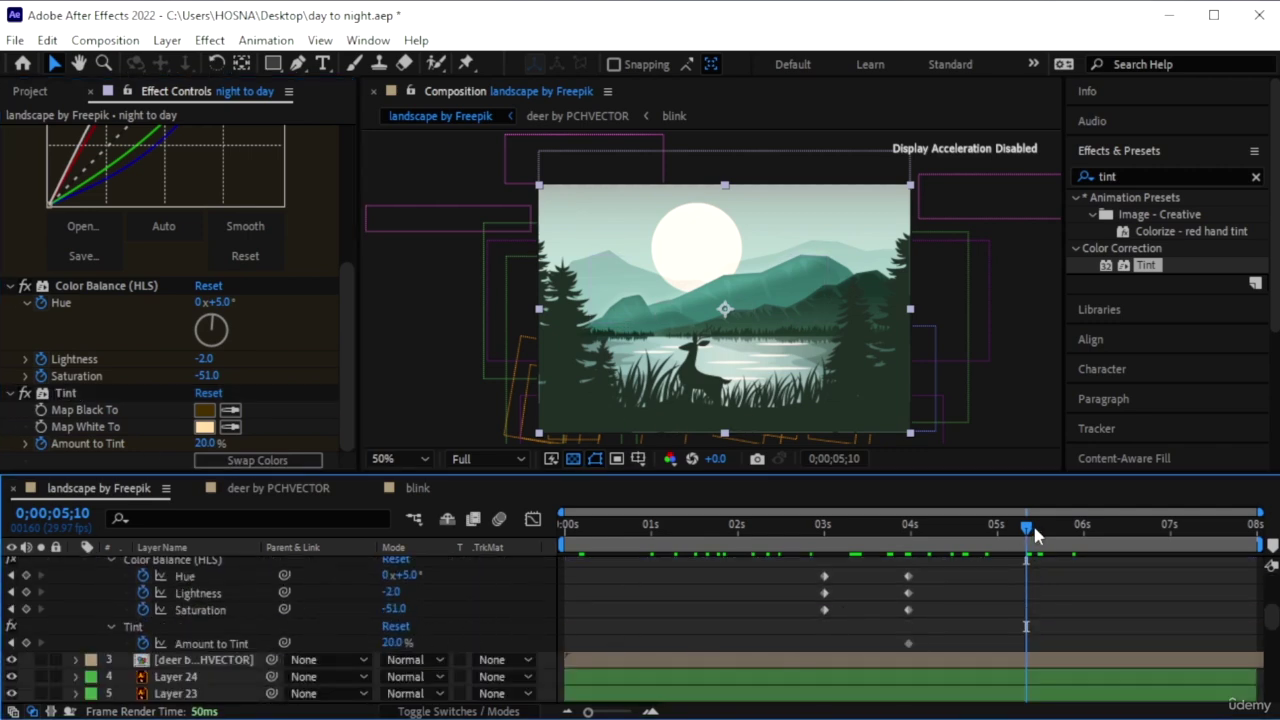
pyautogui.moveTo(1035, 535); pyautogui.dragTo(858, 540)
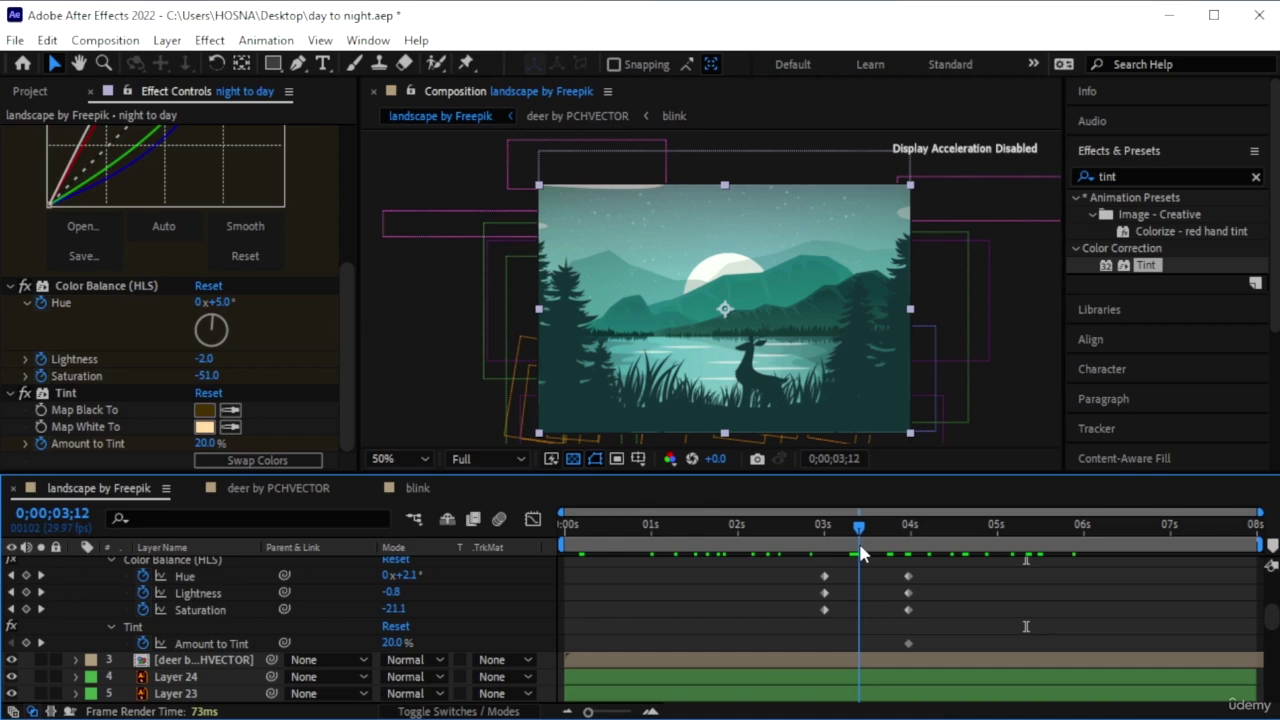
pyautogui.click(397, 642)
pyautogui.write('0')
pyautogui.press('Return')
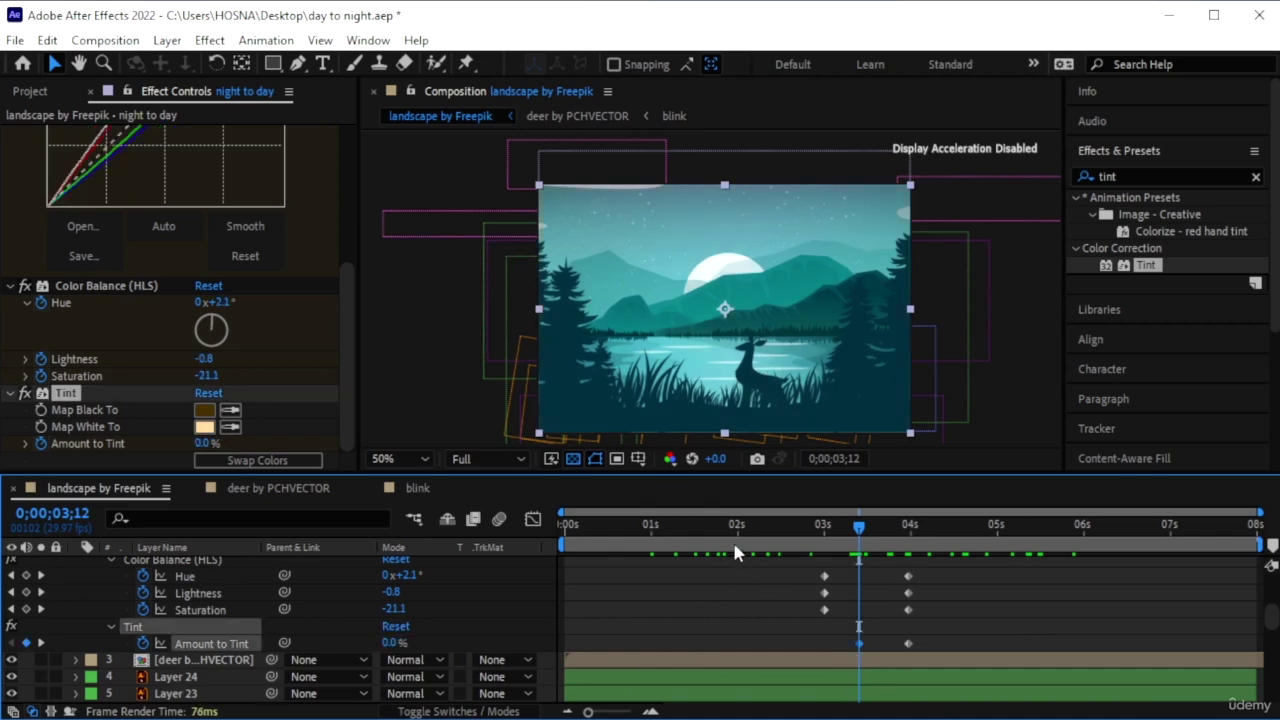
# Collapse the expanded properties of the "light" and "night to day" layers
pyautogui.click(731, 530)
pyautogui.scroll(6, 700, 603)
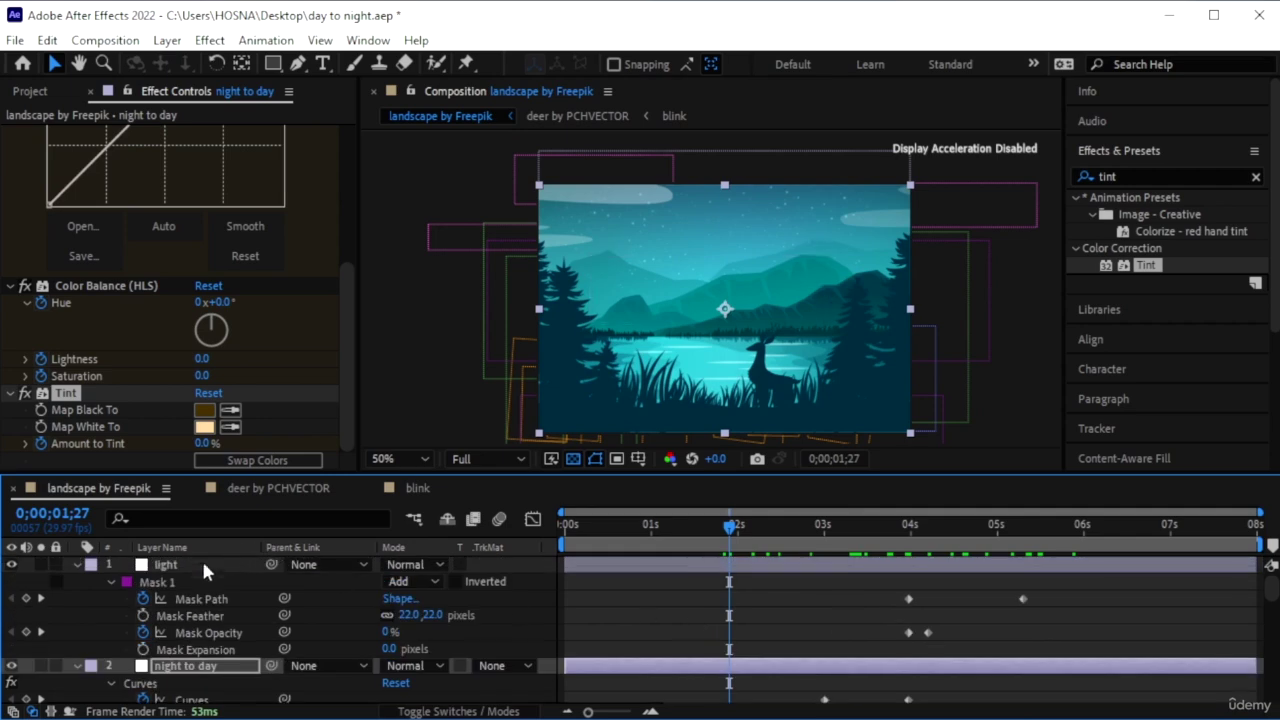
pyautogui.click(190, 564)
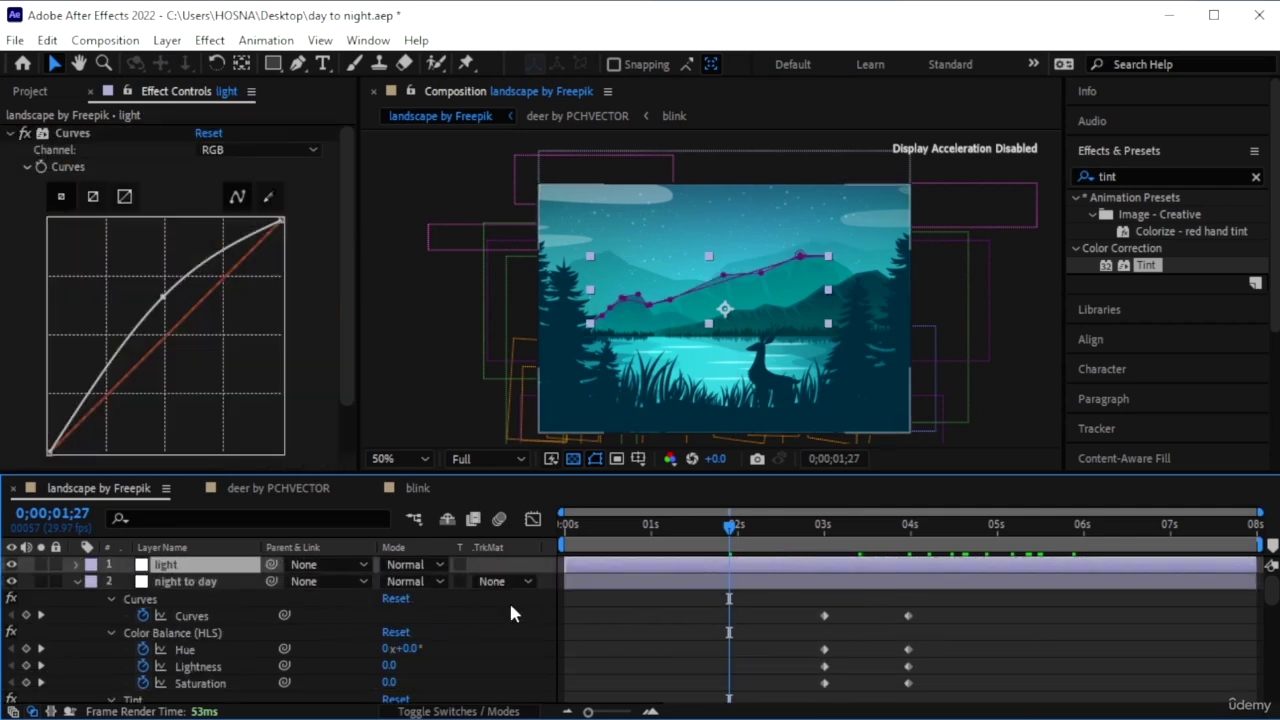
pyautogui.click(185, 581)
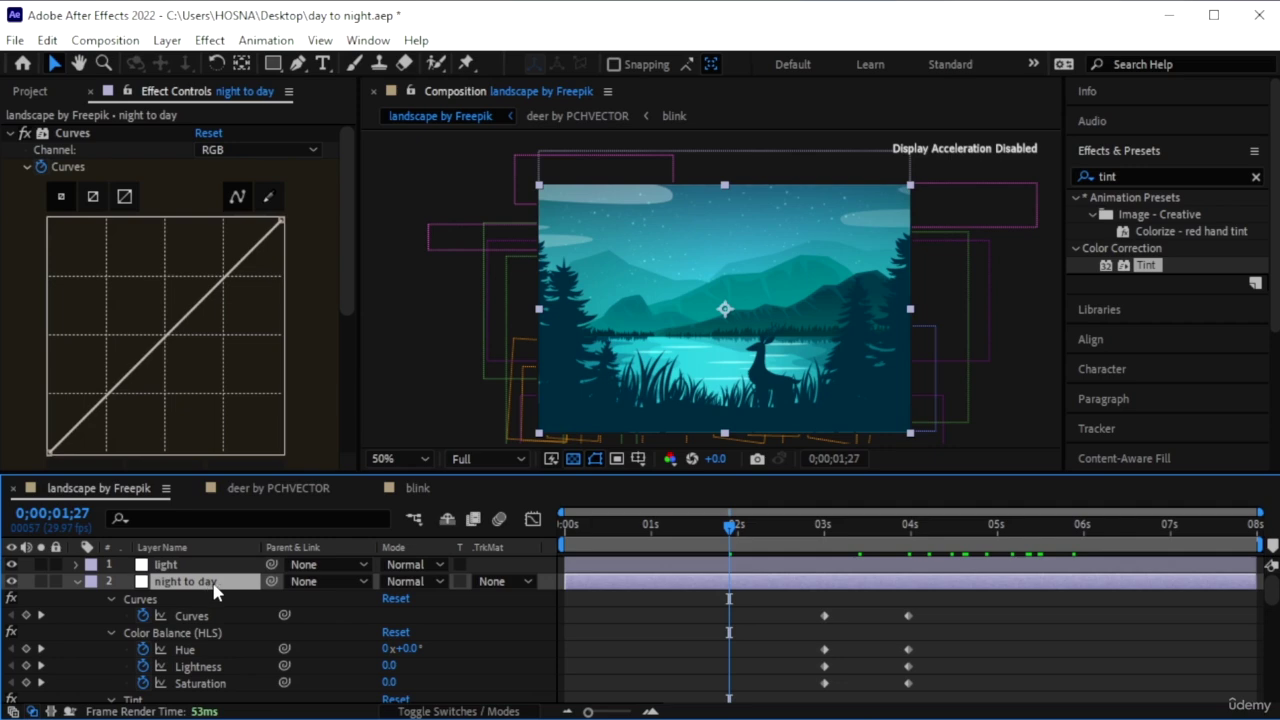
pyautogui.press('u')
# Preview the graded animation from the start through to 0;00;06;26
pyautogui.press('Home')
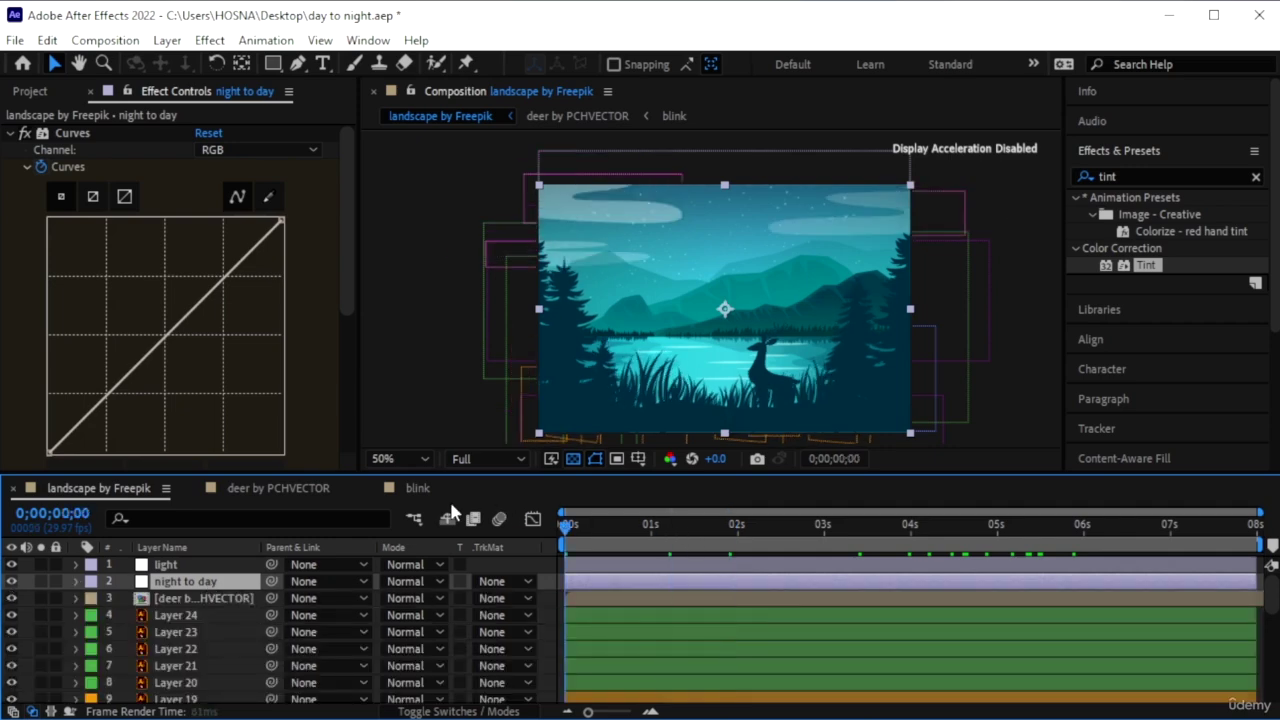
pyautogui.press('space')
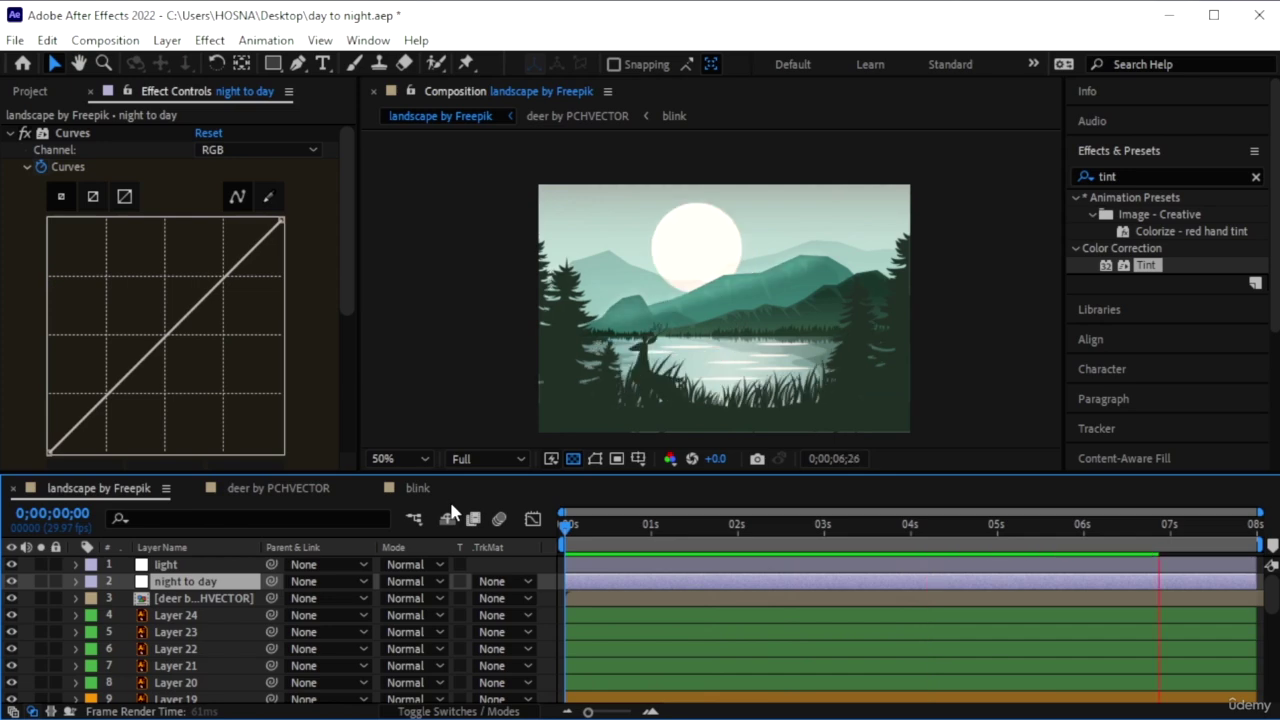
pyautogui.press('space')
# Reveal the "light" layer's keyframes and move its second Mask Path keyframe earlier to just after the 5-second mark
pyautogui.click(188, 566)
pyautogui.click(188, 580)
pyautogui.click(188, 567)
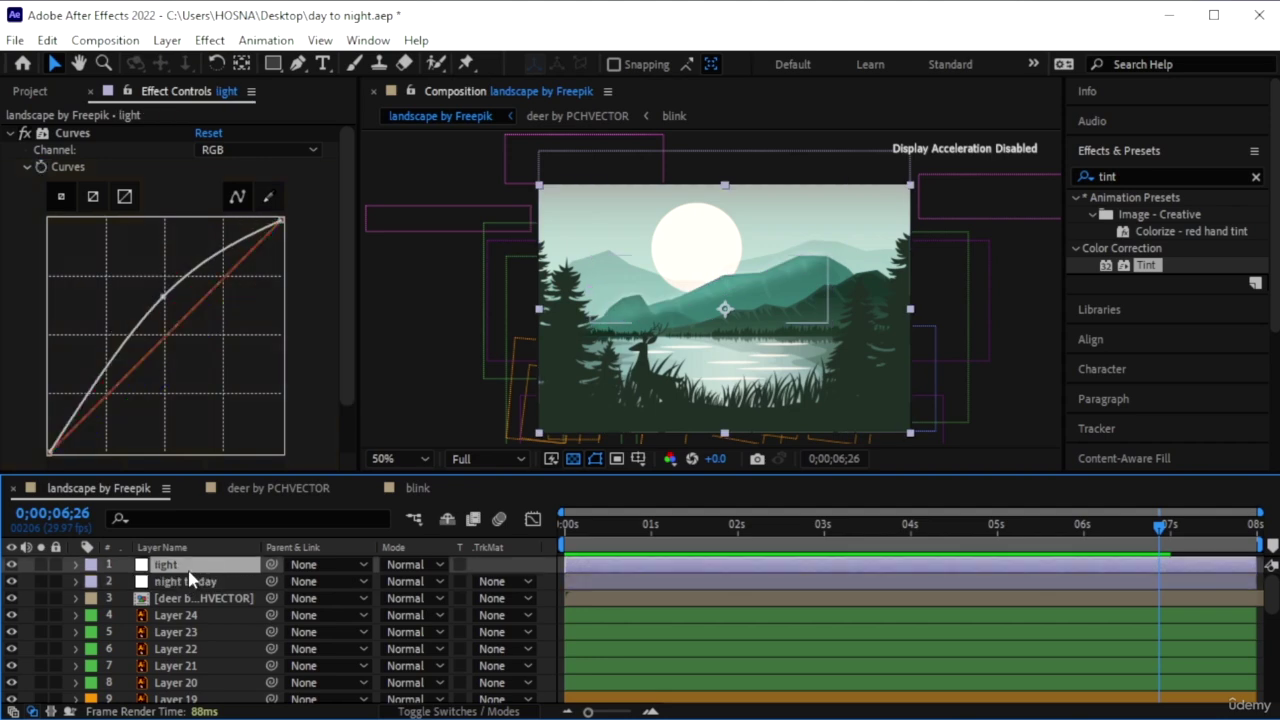
pyautogui.press('u')
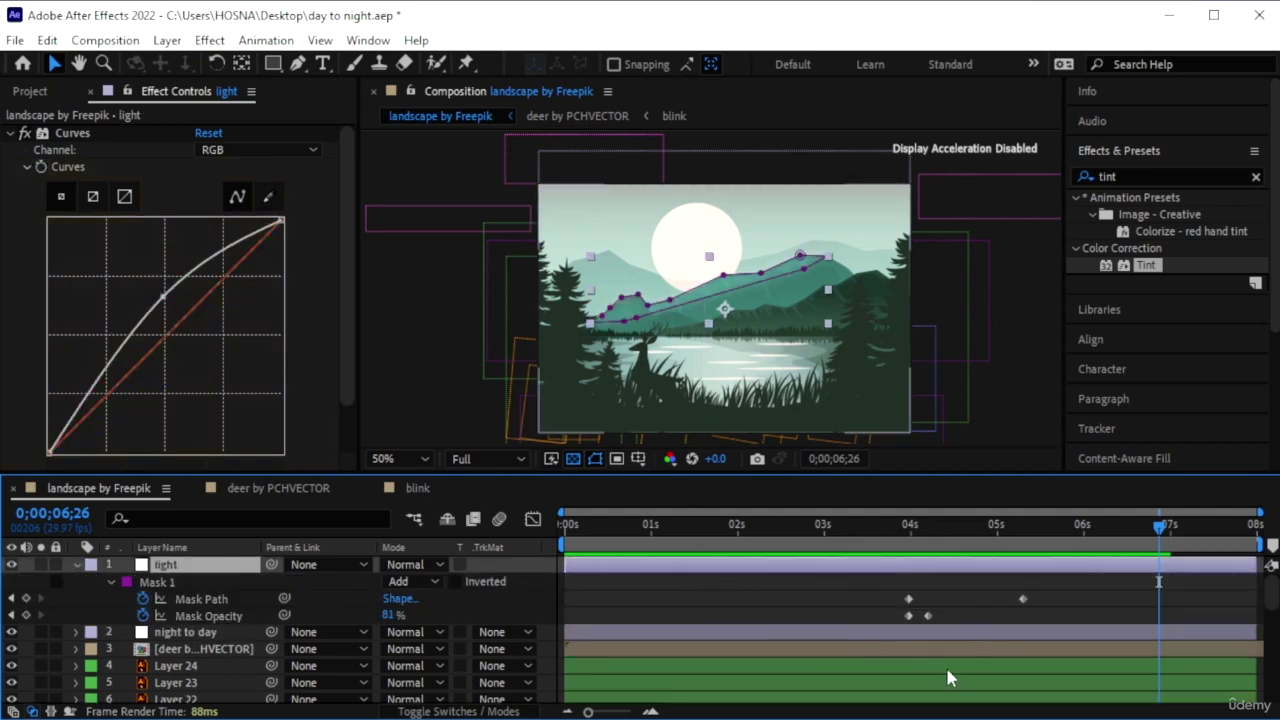
pyautogui.moveTo(949, 530); pyautogui.dragTo(988, 558)
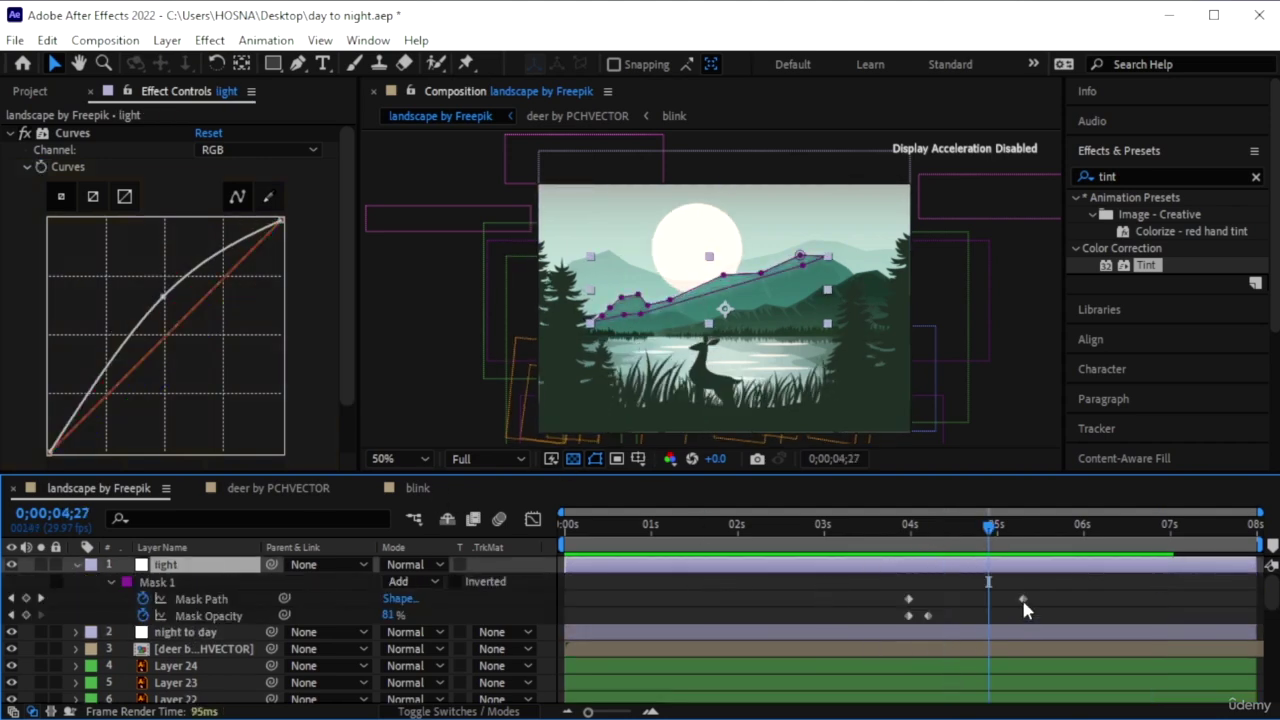
pyautogui.moveTo(1023, 599); pyautogui.dragTo(1003, 595)
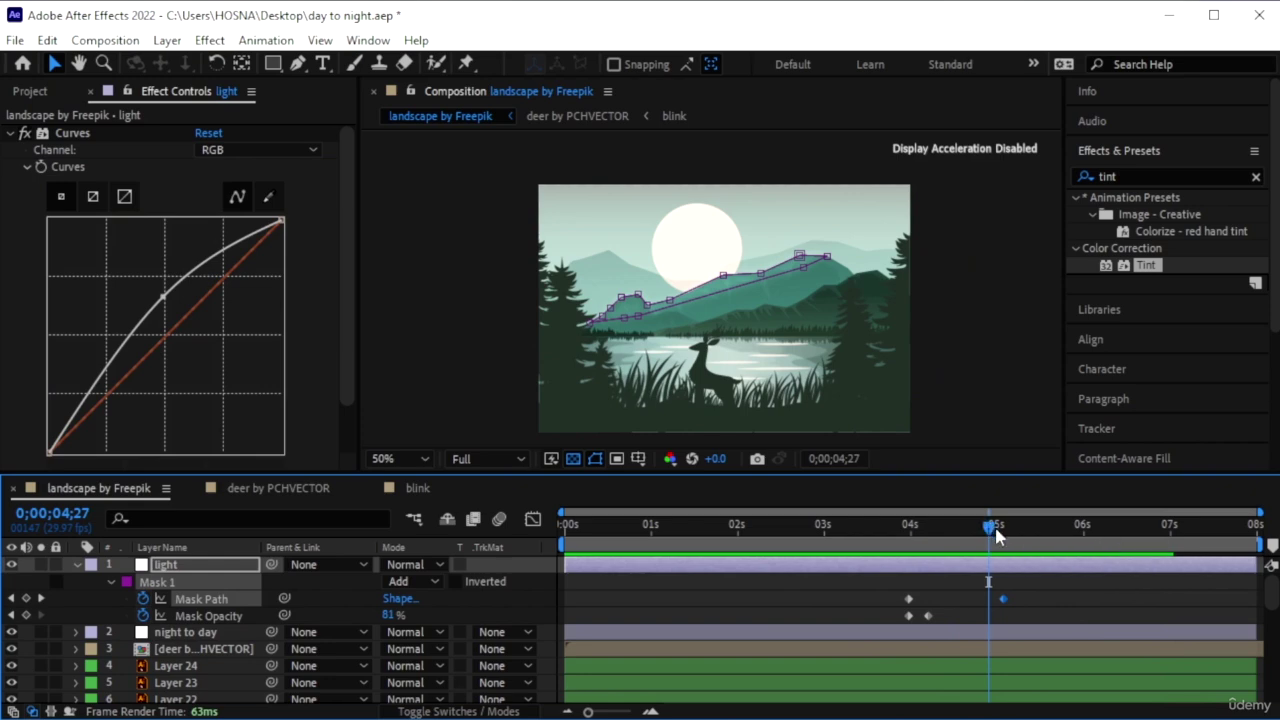
# At 0;00;05;29, reshape the "light" layer's mask by pulling its lower points down and outward to cover the lit mountains to the shoreline
pyautogui.moveTo(989, 527); pyautogui.dragTo(1081, 527)
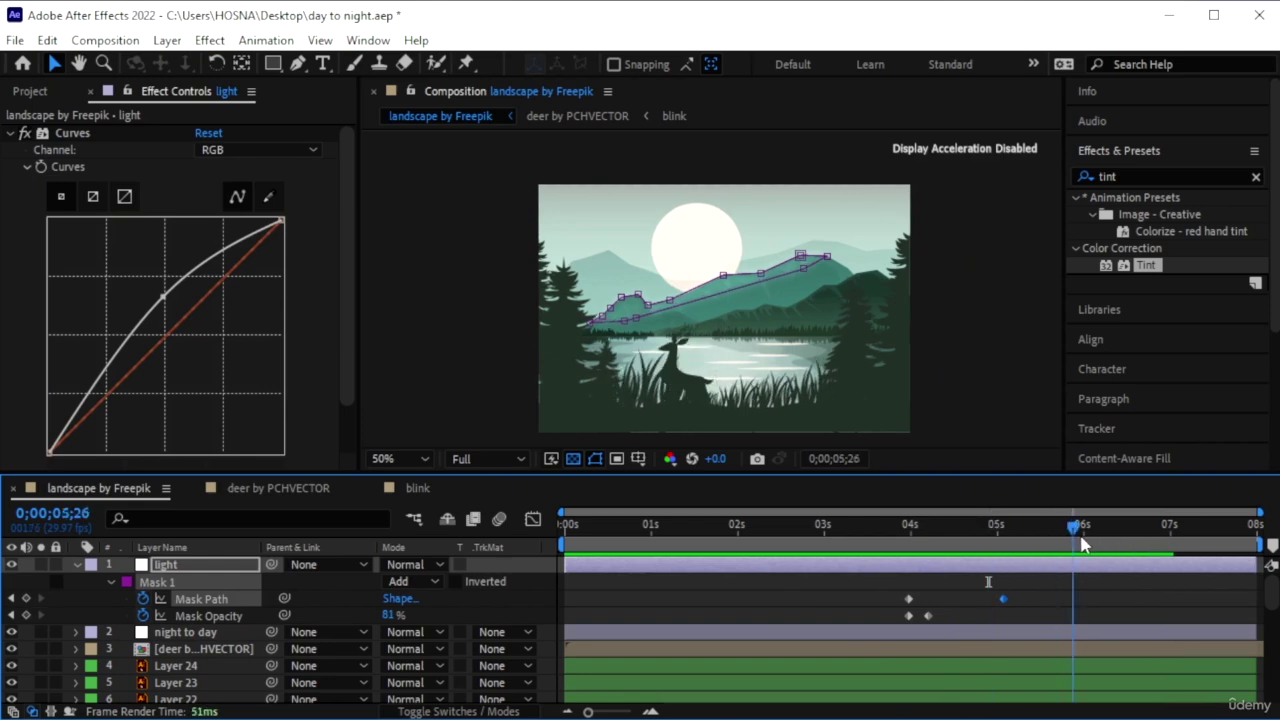
pyautogui.click(297, 63)
pyautogui.moveTo(806, 268); pyautogui.dragTo(871, 286)
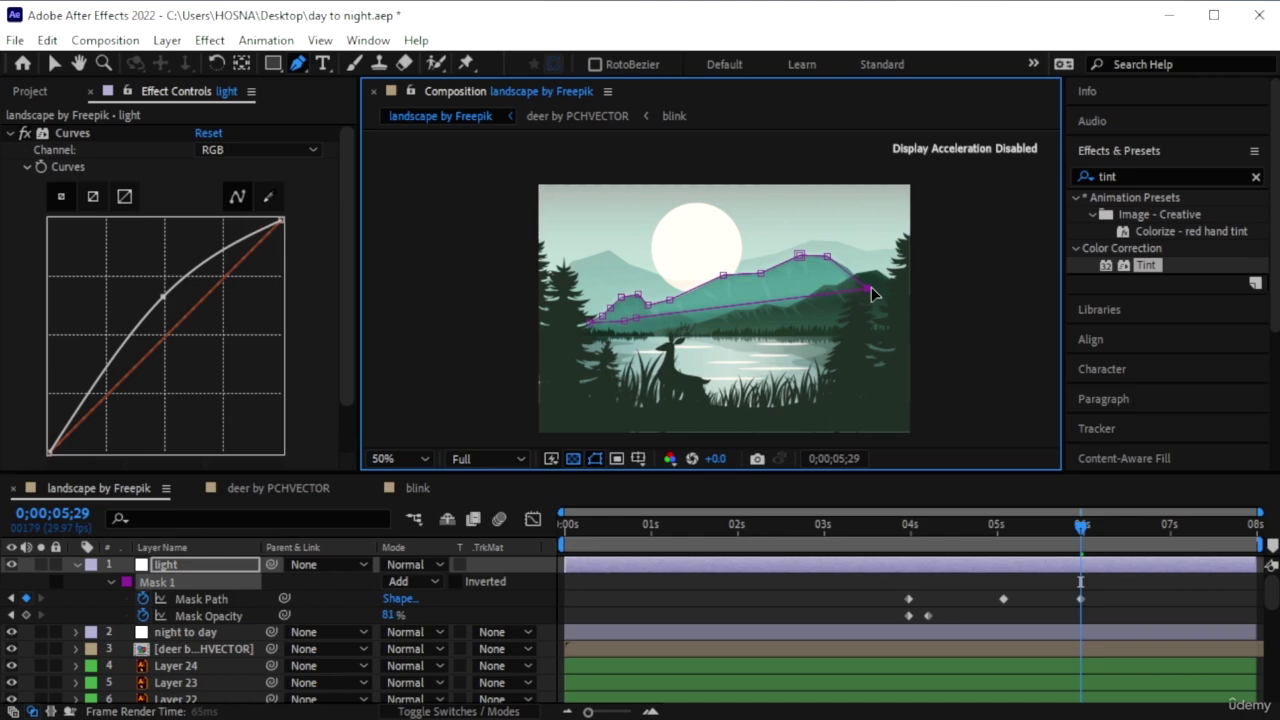
pyautogui.click(751, 305)
pyautogui.moveTo(751, 306); pyautogui.dragTo(845, 340)
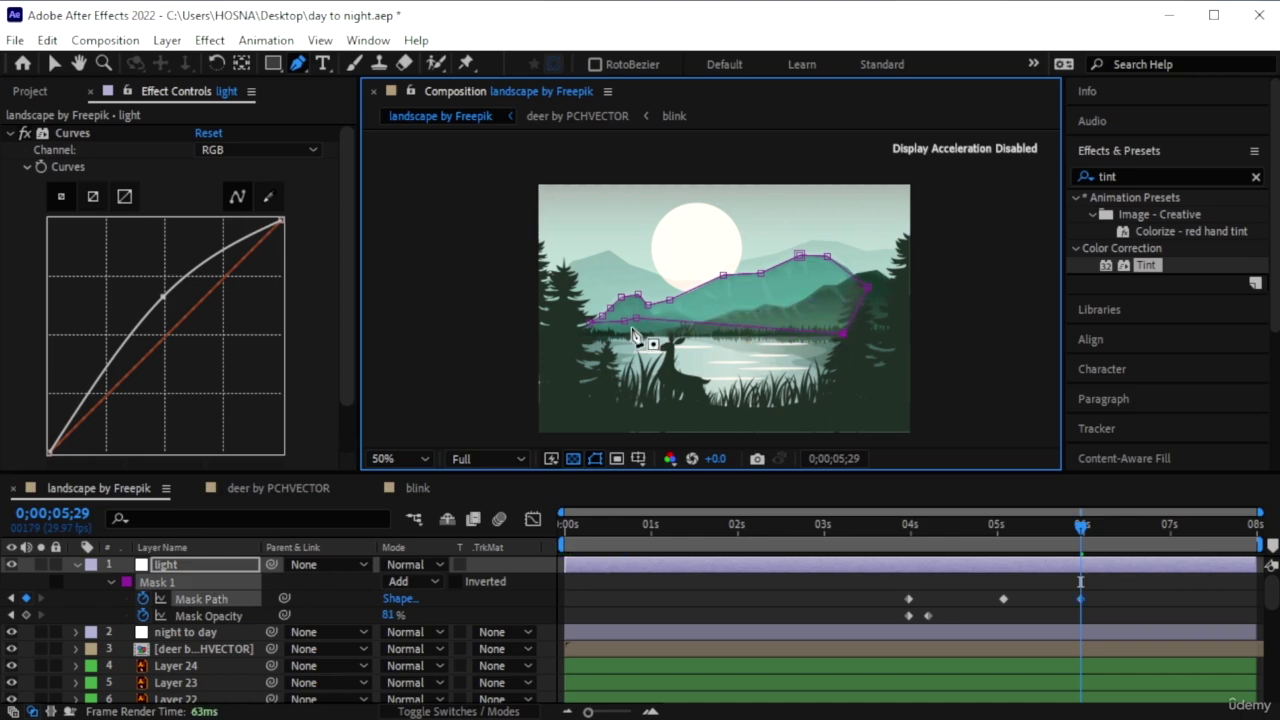
pyautogui.moveTo(639, 320); pyautogui.dragTo(605, 333)
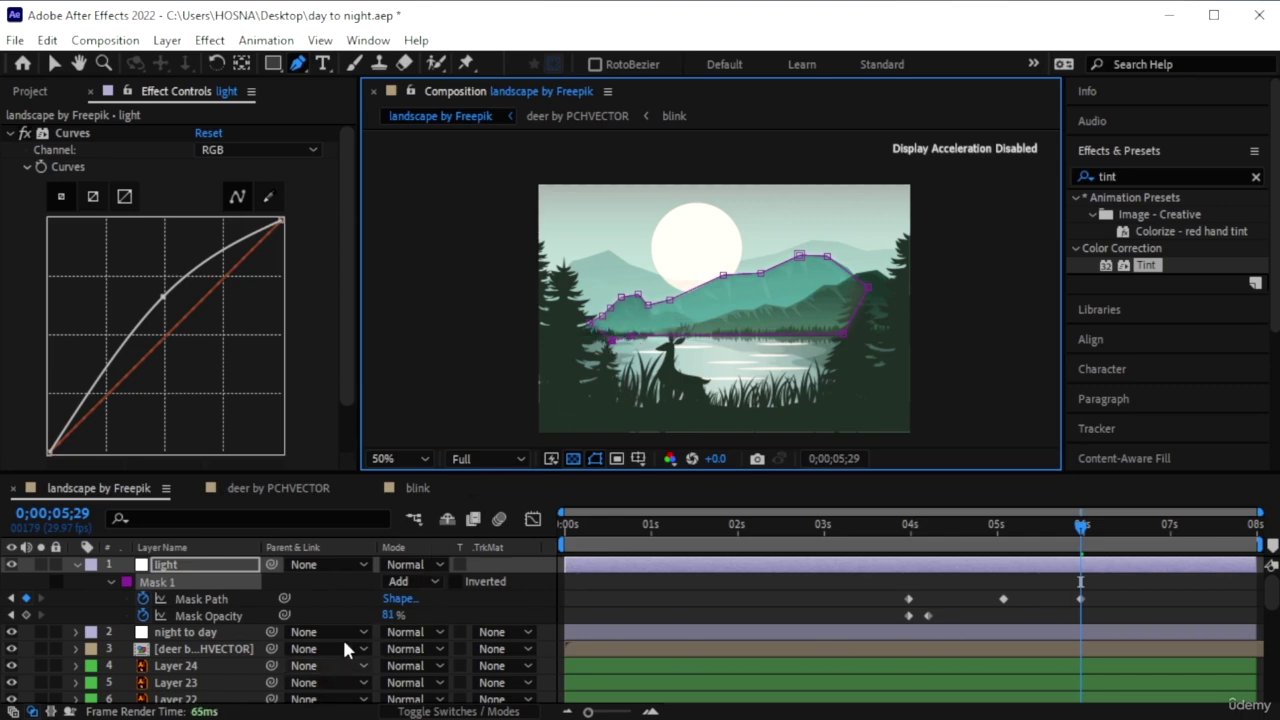
# Keyframe Mask Opacity at 50% at 0;00;05;29 and preview the light animation from 0;00;03;14
pyautogui.click(388, 615)
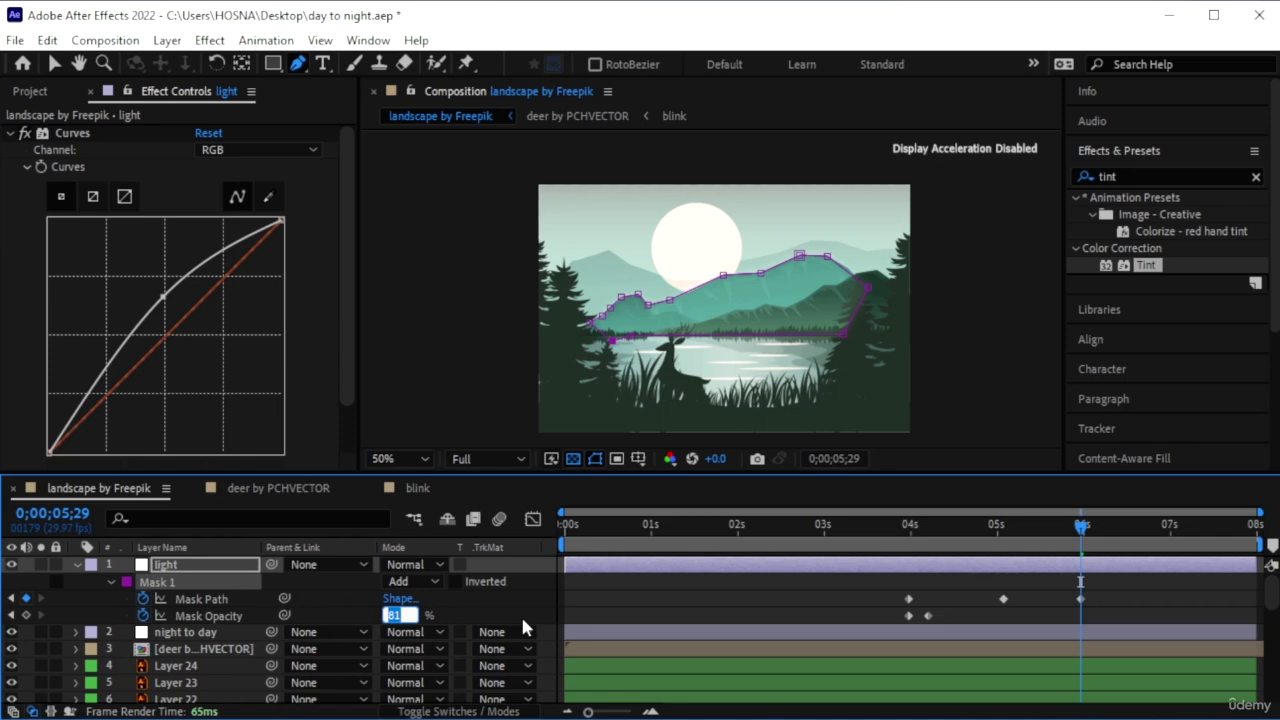
pyautogui.write('50')
pyautogui.press('Return')
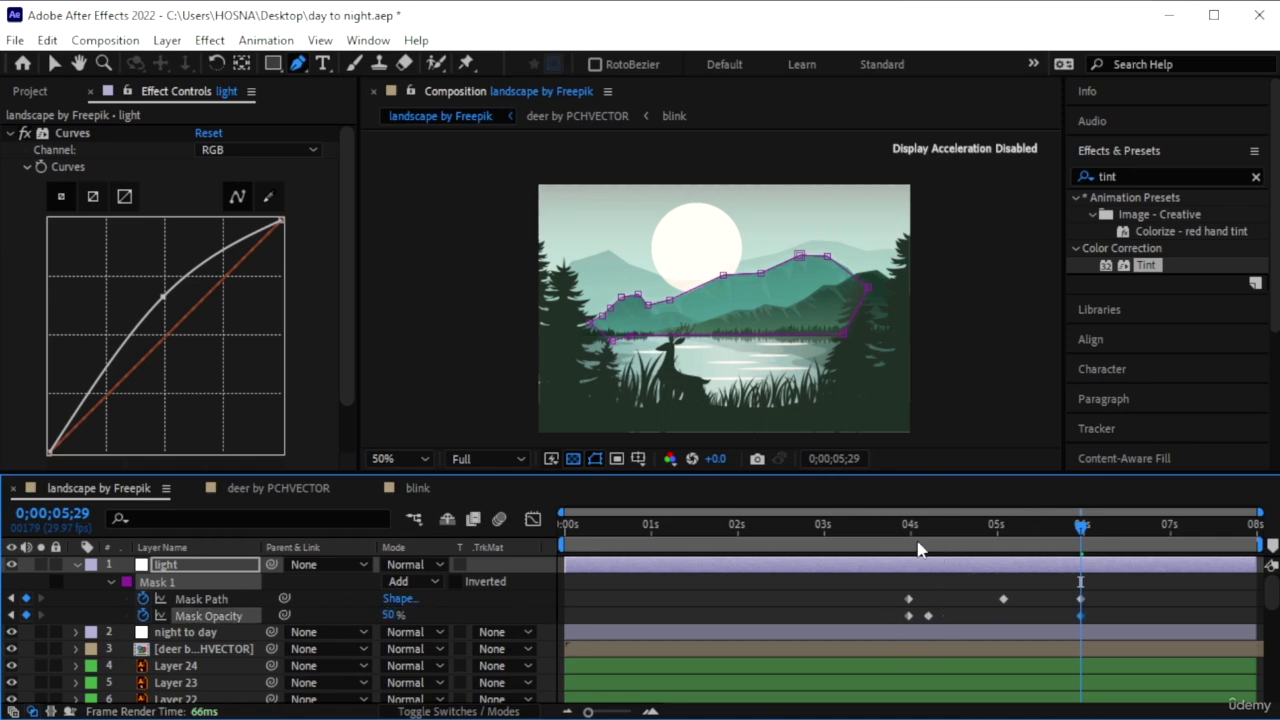
pyautogui.click(866, 545)
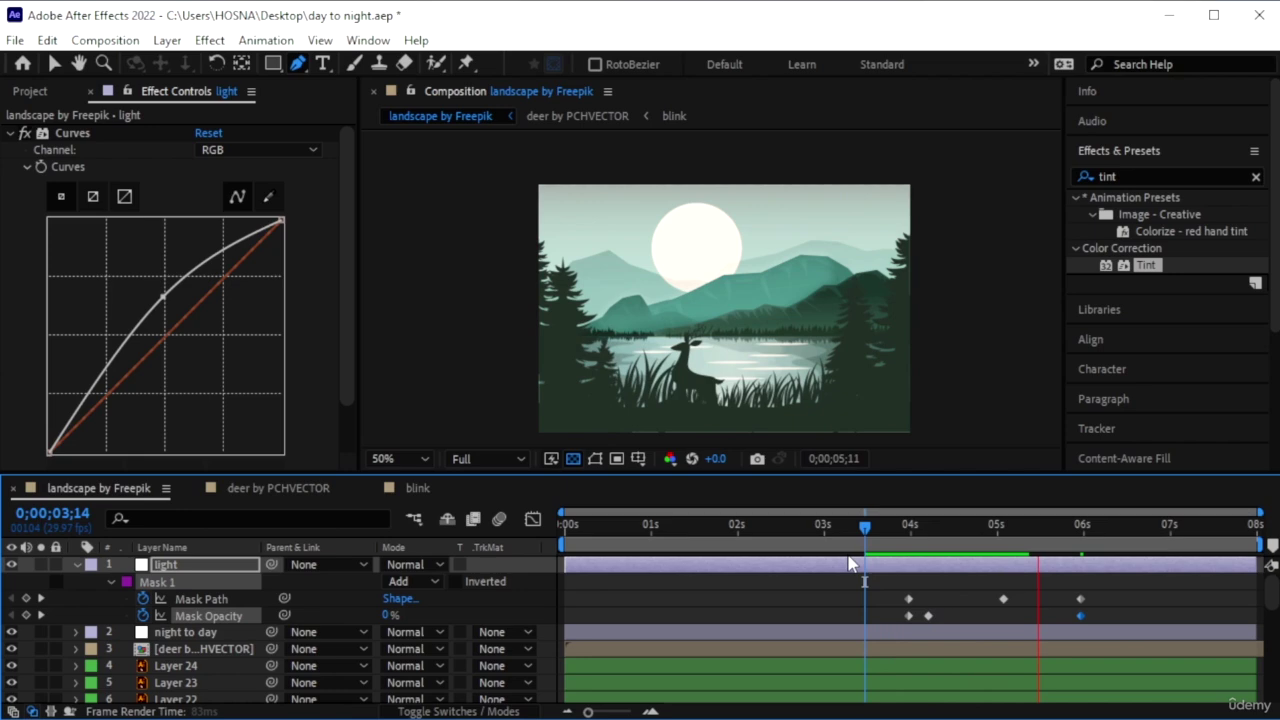
pyautogui.press('space')
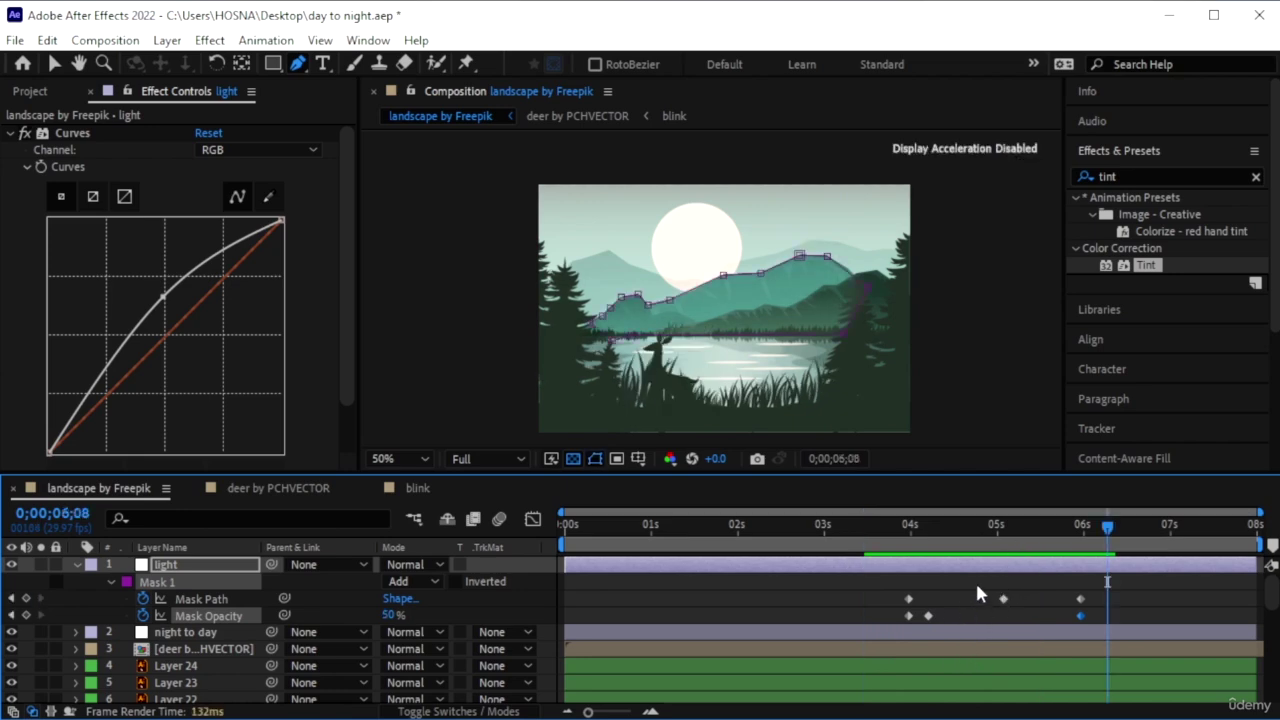
# Try moving the middle Mask Path keyframe to shortly before the 5-second mark and preview from 0;00;03;20
pyautogui.moveTo(1003, 598); pyautogui.dragTo(1037, 598)
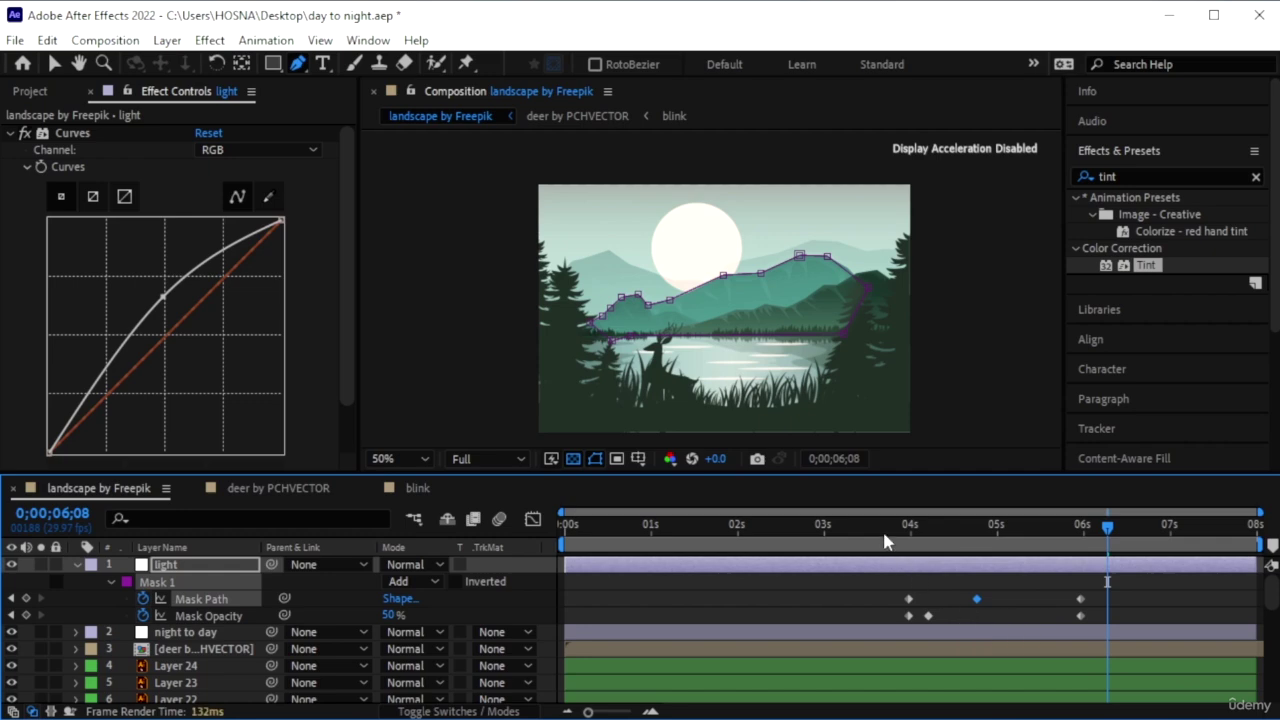
pyautogui.moveTo(1108, 527); pyautogui.dragTo(882, 528)
pyautogui.press('space')
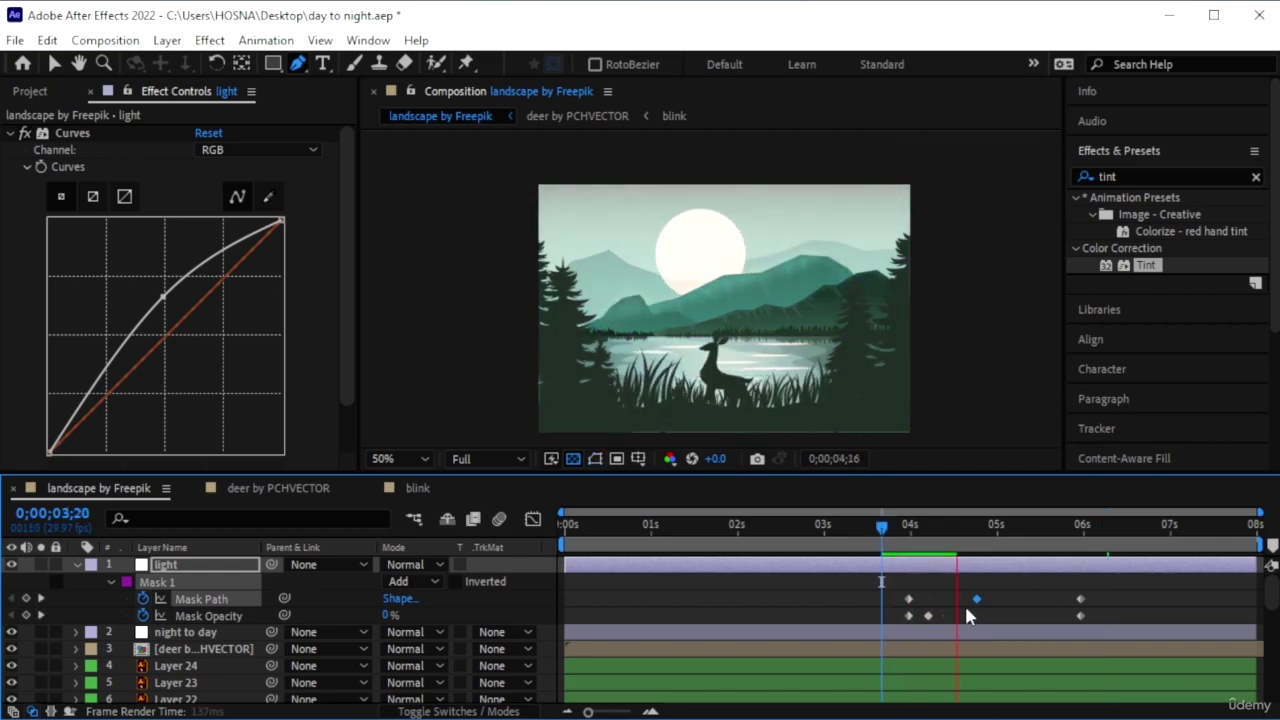
pyautogui.press('space')
# Delete the middle Mask Path keyframe of the "light" layer and preview from 0;00;03;24
pyautogui.press('Delete')
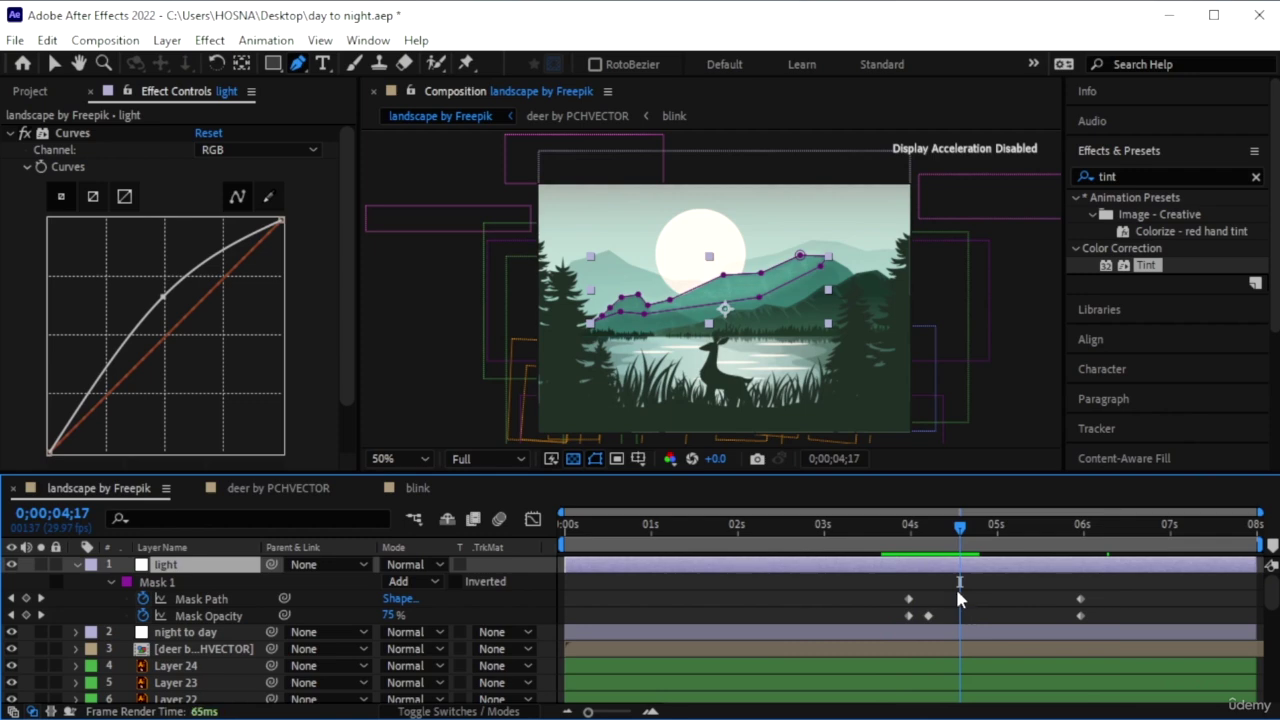
pyautogui.click(895, 530)
pyautogui.press('space')
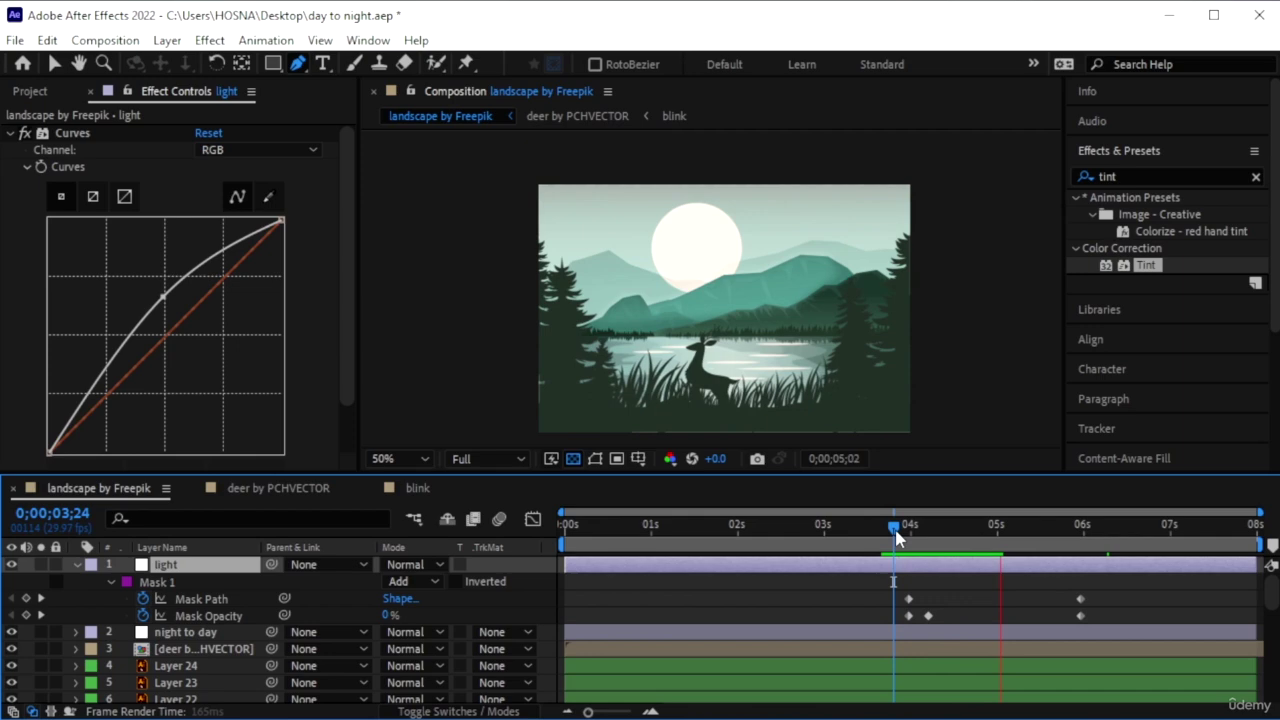
pyautogui.press('space')
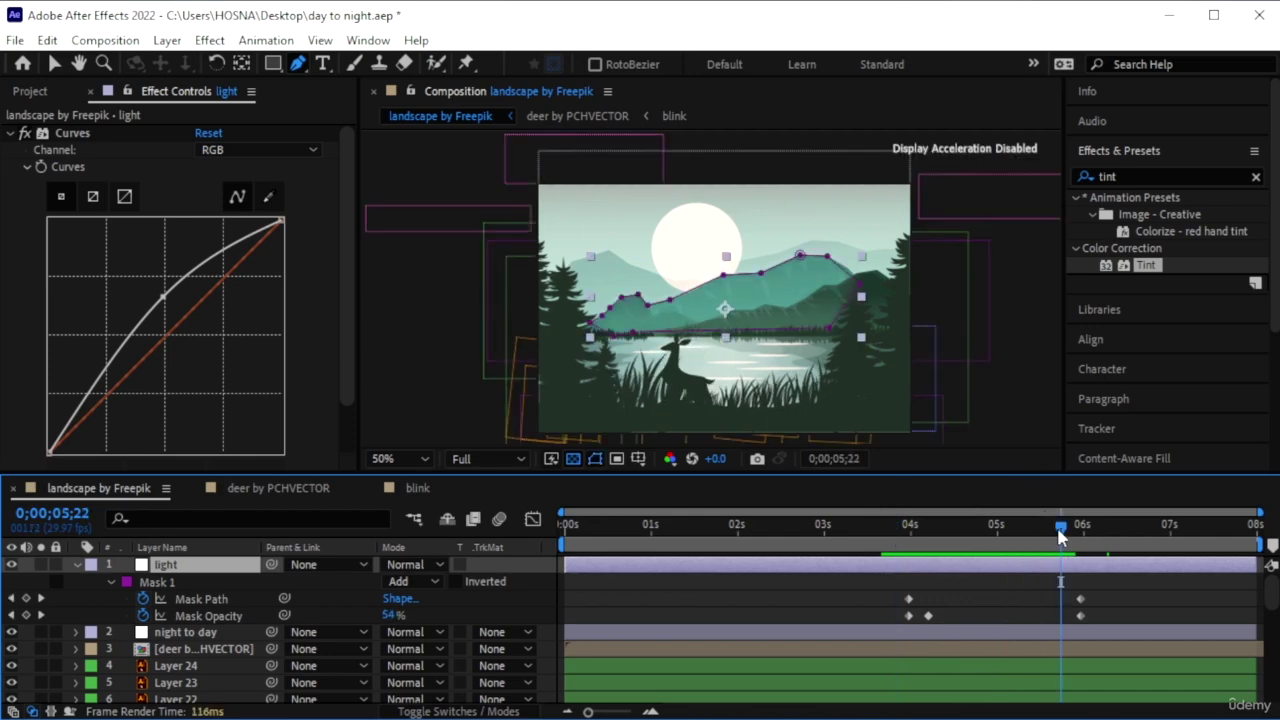
# Move the last Mask Path and Mask Opacity keyframes to 0;00;04;17 and preview from 0;00;02;28
pyautogui.moveTo(1035, 528); pyautogui.dragTo(960, 530)
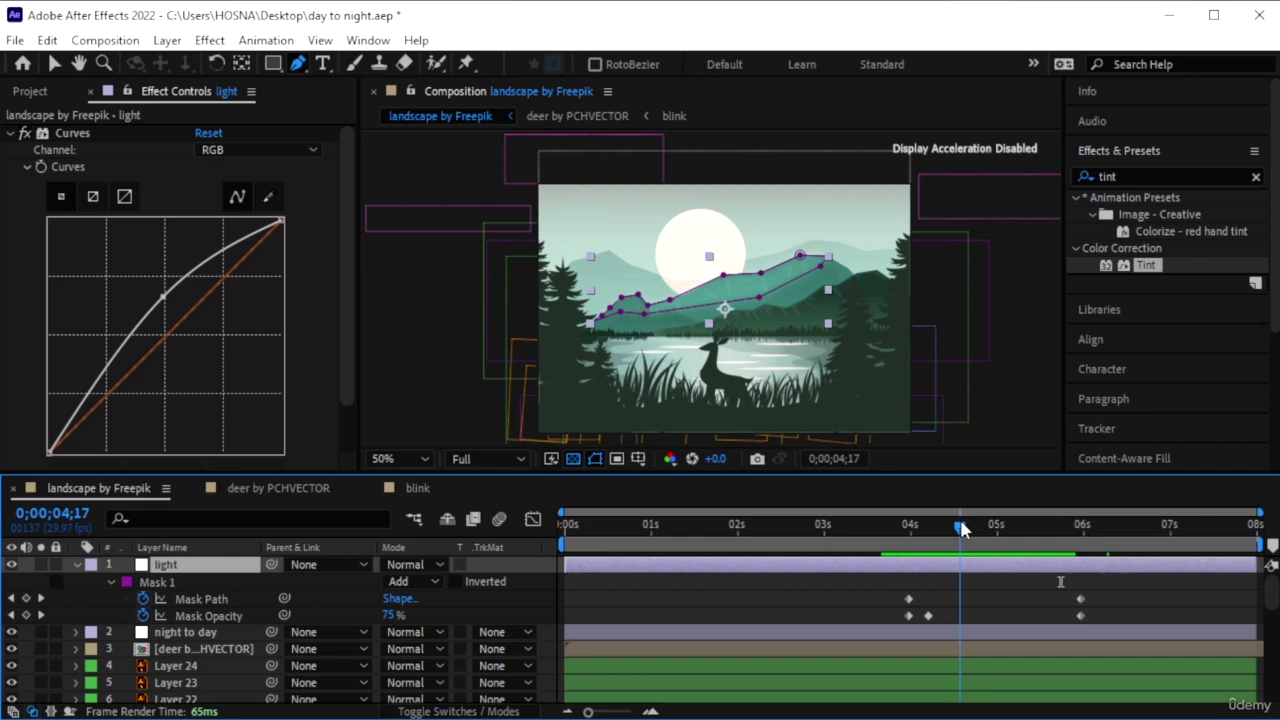
pyautogui.moveTo(1092, 576); pyautogui.dragTo(960, 630)
pyautogui.click(818, 523)
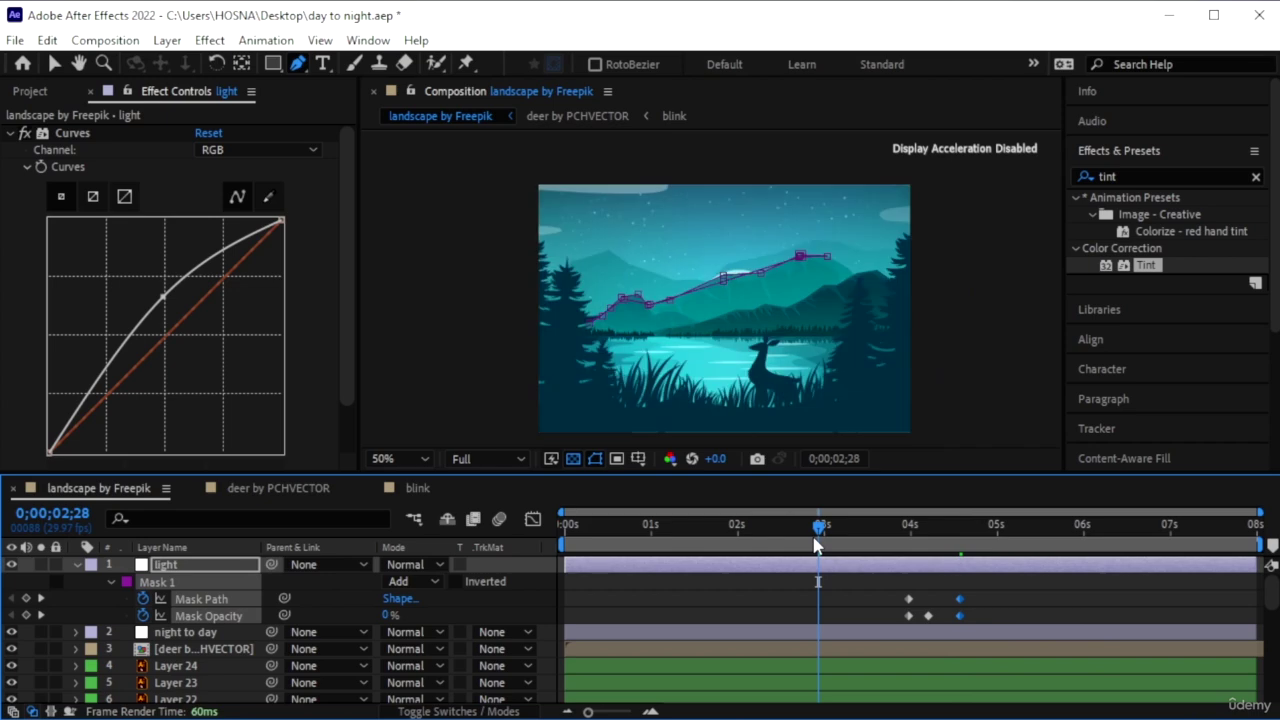
pyautogui.press('space')
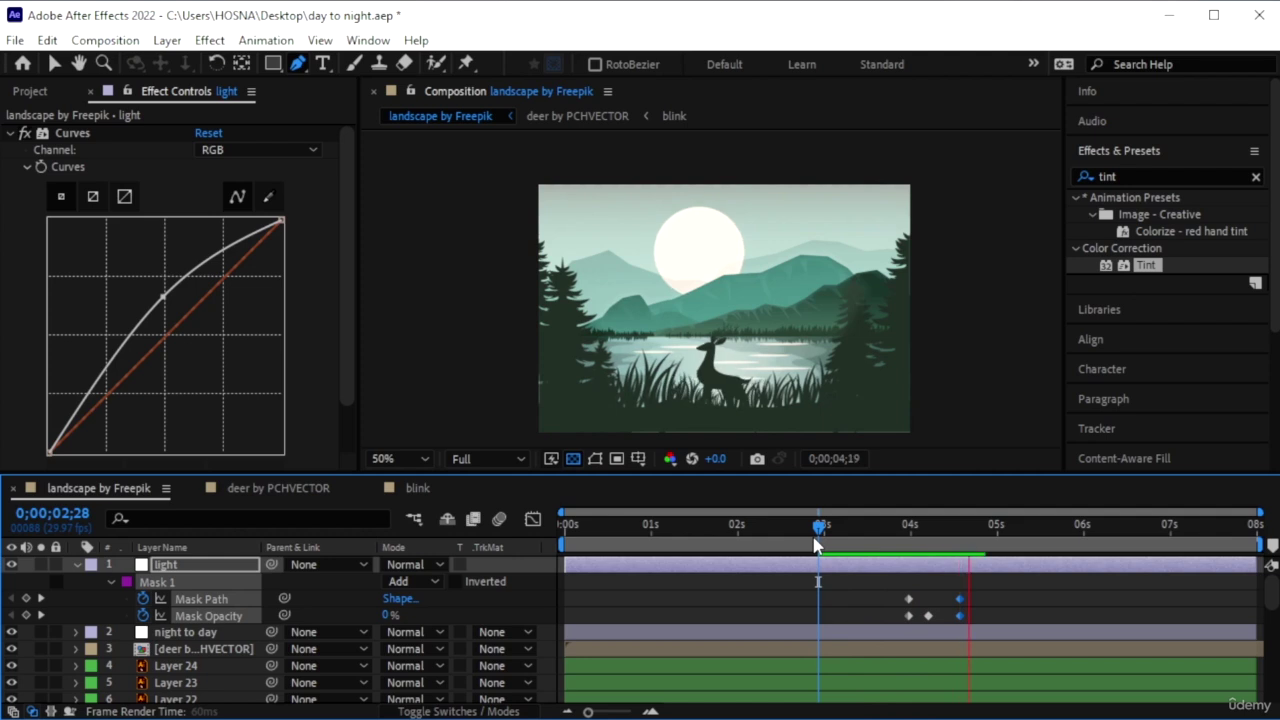
pyautogui.press('space')
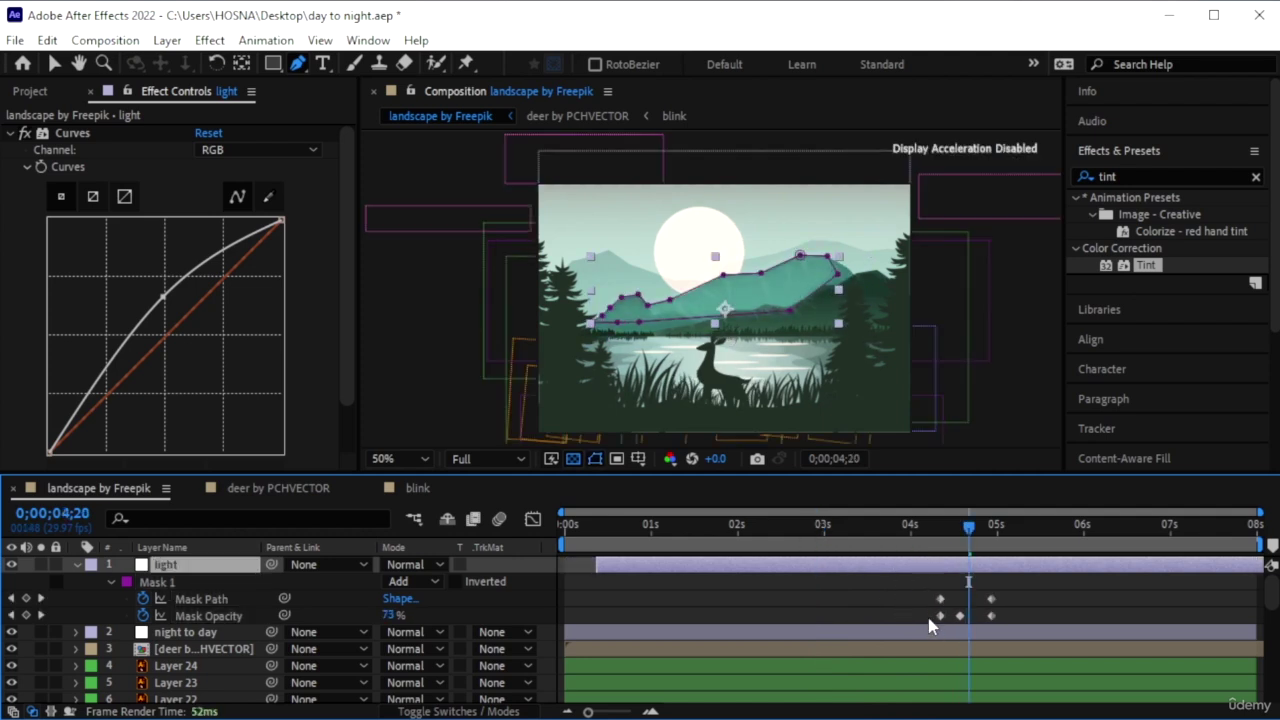
# Shift the first Mask Path keyframe and first two Mask Opacity keyframes earlier, starting just before the 3.5-second mark, and preview the timing
pyautogui.click(876, 584)
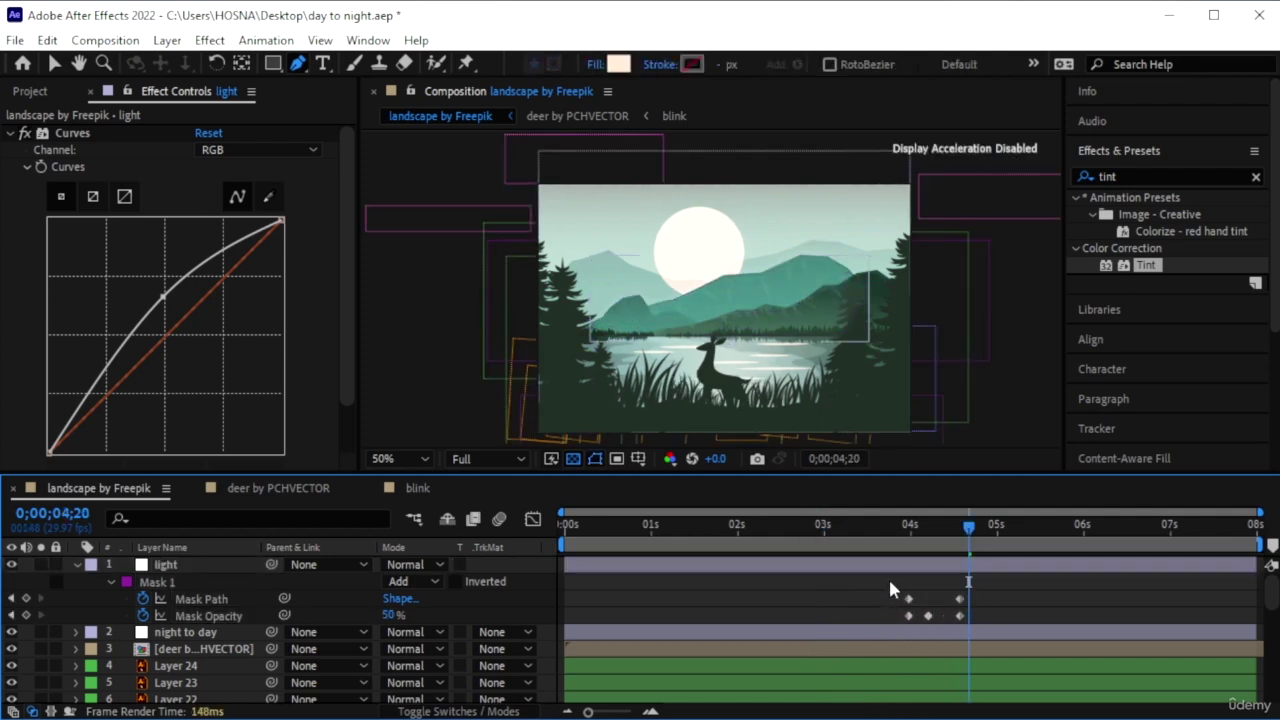
pyautogui.moveTo(889, 582)
pyautogui.mouseDown()
pyautogui.moveTo(935, 623)
pyautogui.moveTo(883, 608)
pyautogui.mouseUp()
pyautogui.click(818, 535)
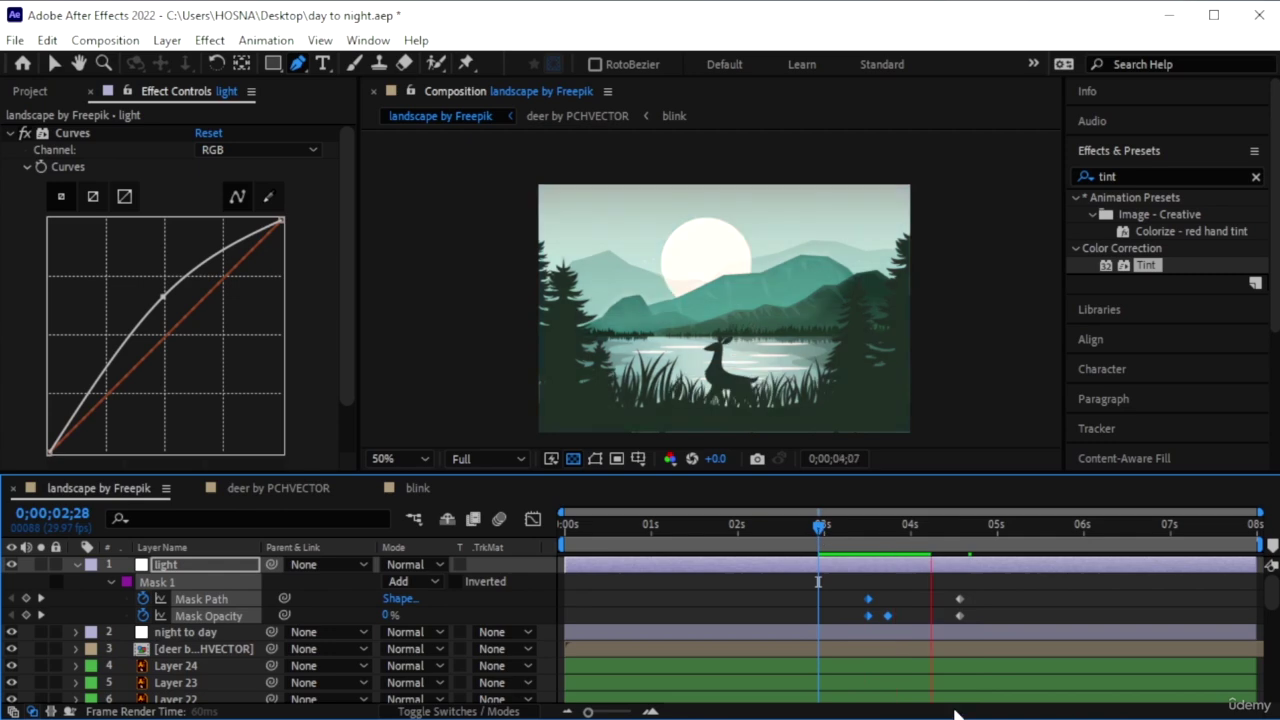
pyautogui.press('space')
pyautogui.moveTo(900, 620); pyautogui.dragTo(874, 625)
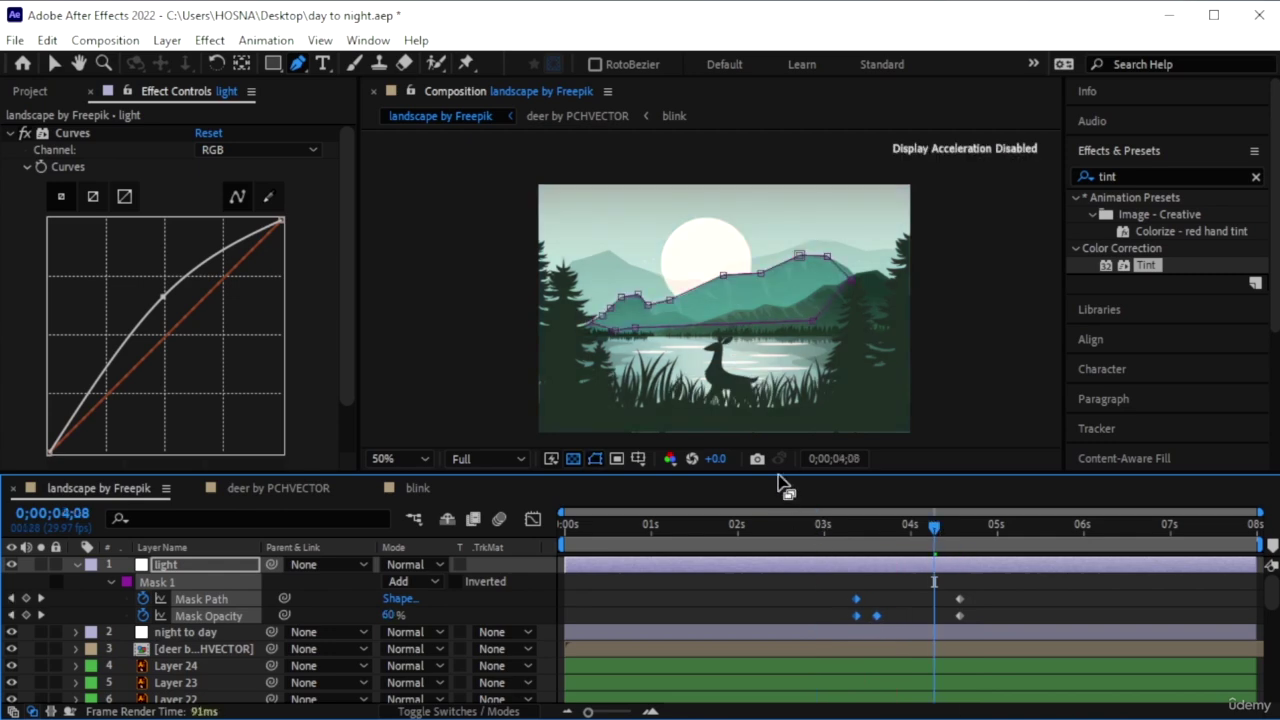
pyautogui.click(810, 530)
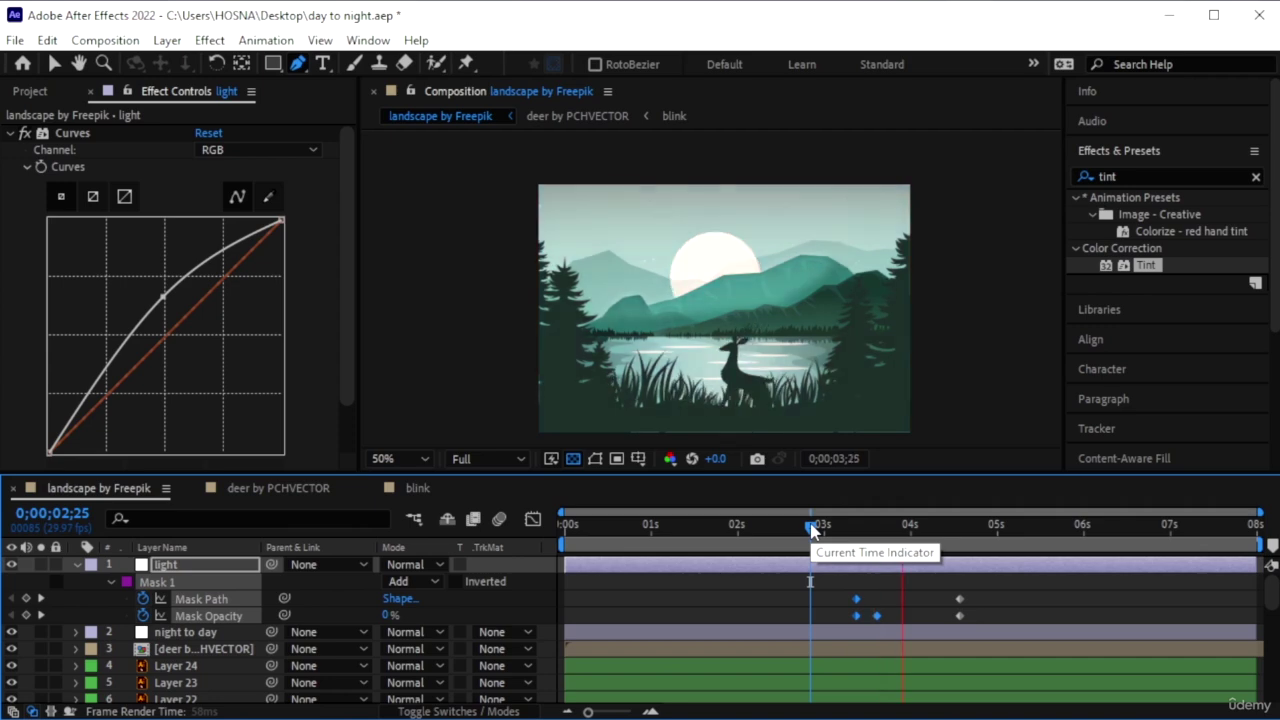
pyautogui.press('space')
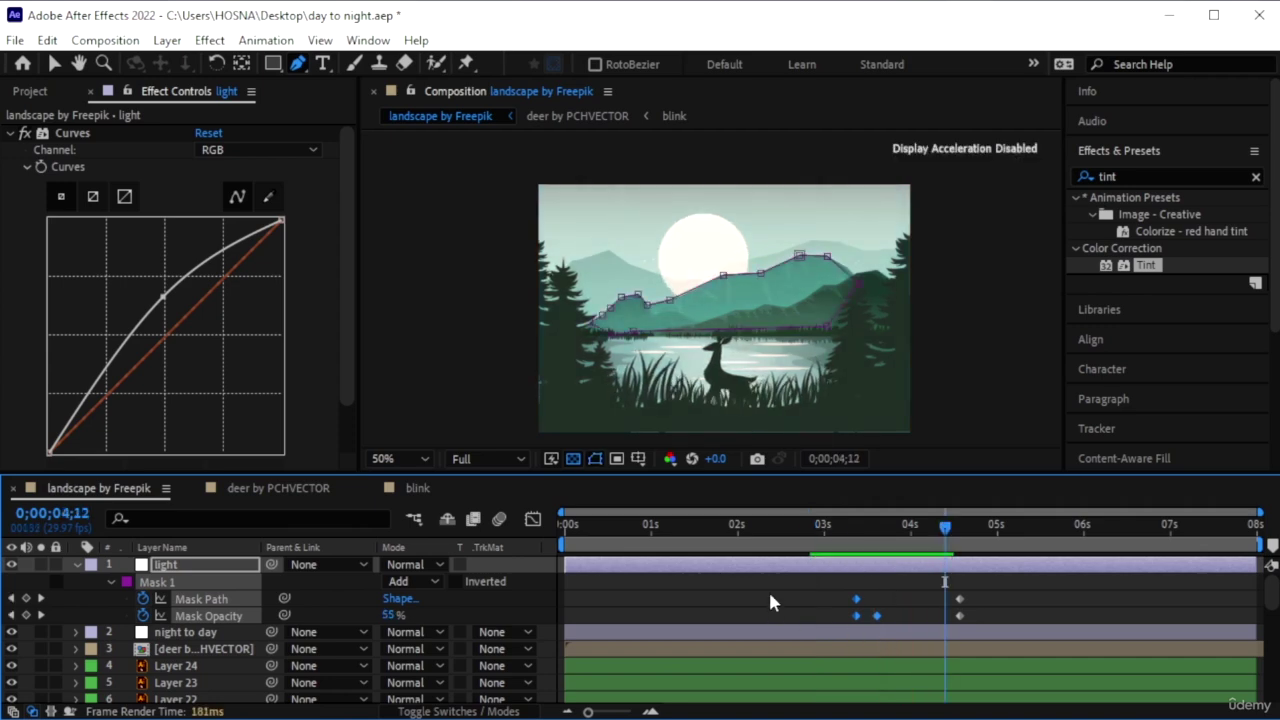
# Delete the middle Mask Opacity keyframe just after 0;00;03;16 and review the light fade through to 0;00;05;11
pyautogui.click(873, 530)
pyautogui.click(828, 597)
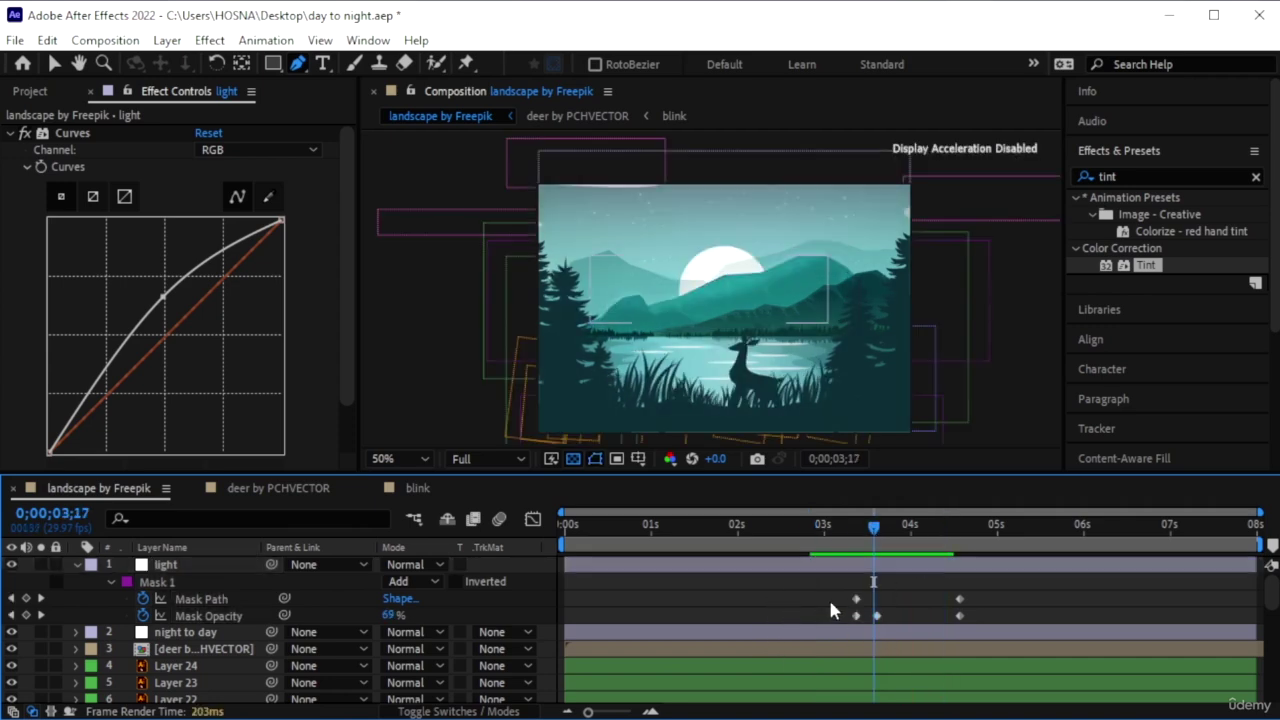
pyautogui.moveTo(852, 524); pyautogui.dragTo(871, 586)
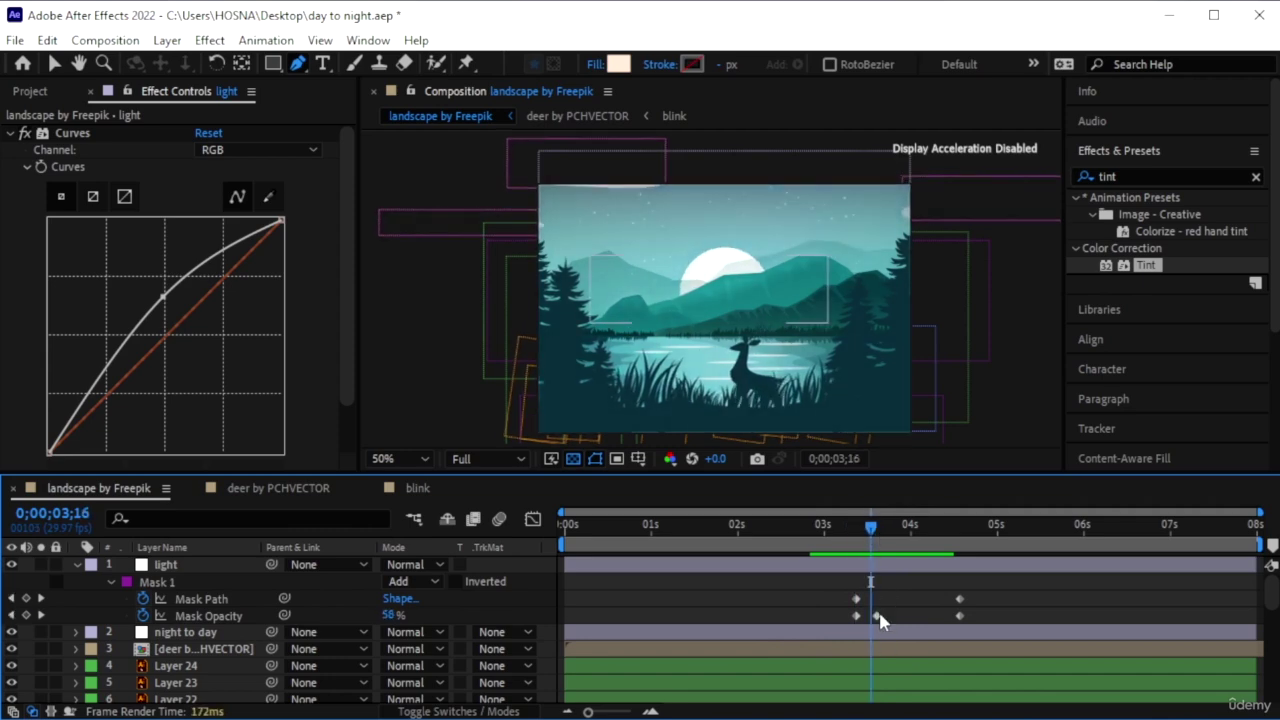
pyautogui.click(876, 616)
pyautogui.press('Delete')
pyautogui.moveTo(826, 547); pyautogui.dragTo(1029, 527)
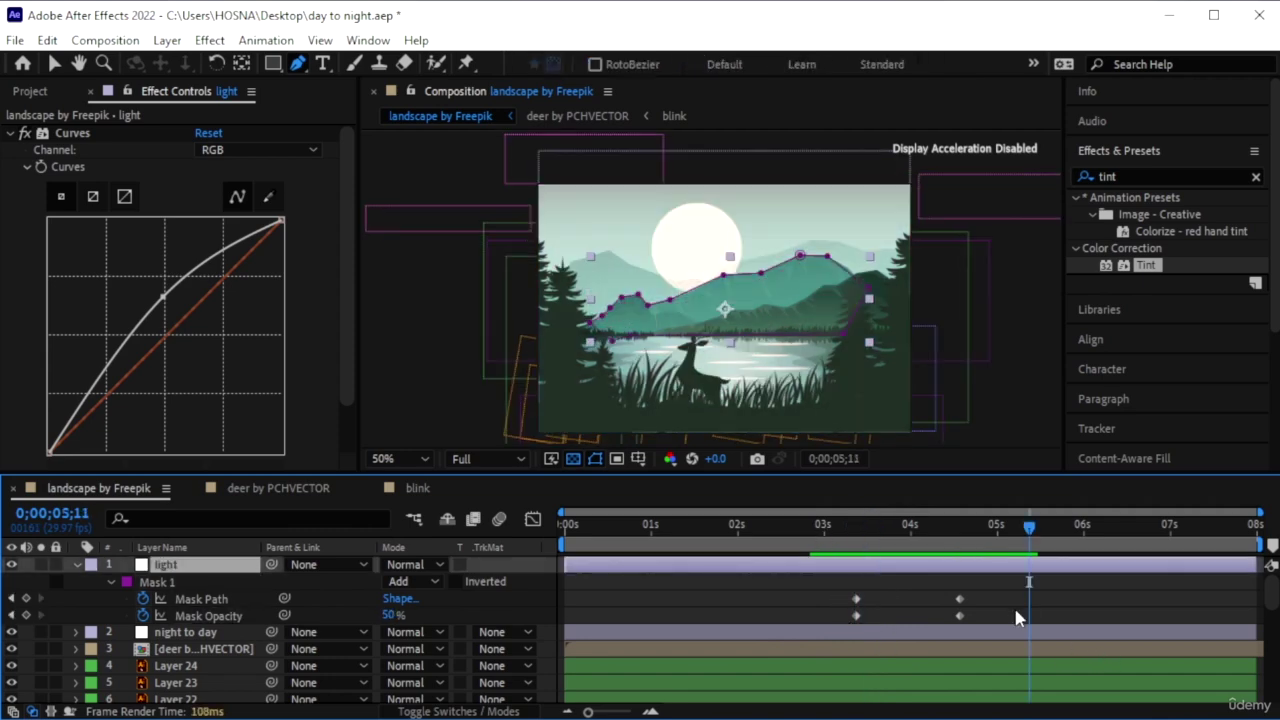
# Apply Easy Ease to all remaining Mask Path and Mask Opacity keyframes of the "light" layer and collapse its properties
pyautogui.moveTo(1018, 620); pyautogui.dragTo(828, 591)
pyautogui.press('F9')
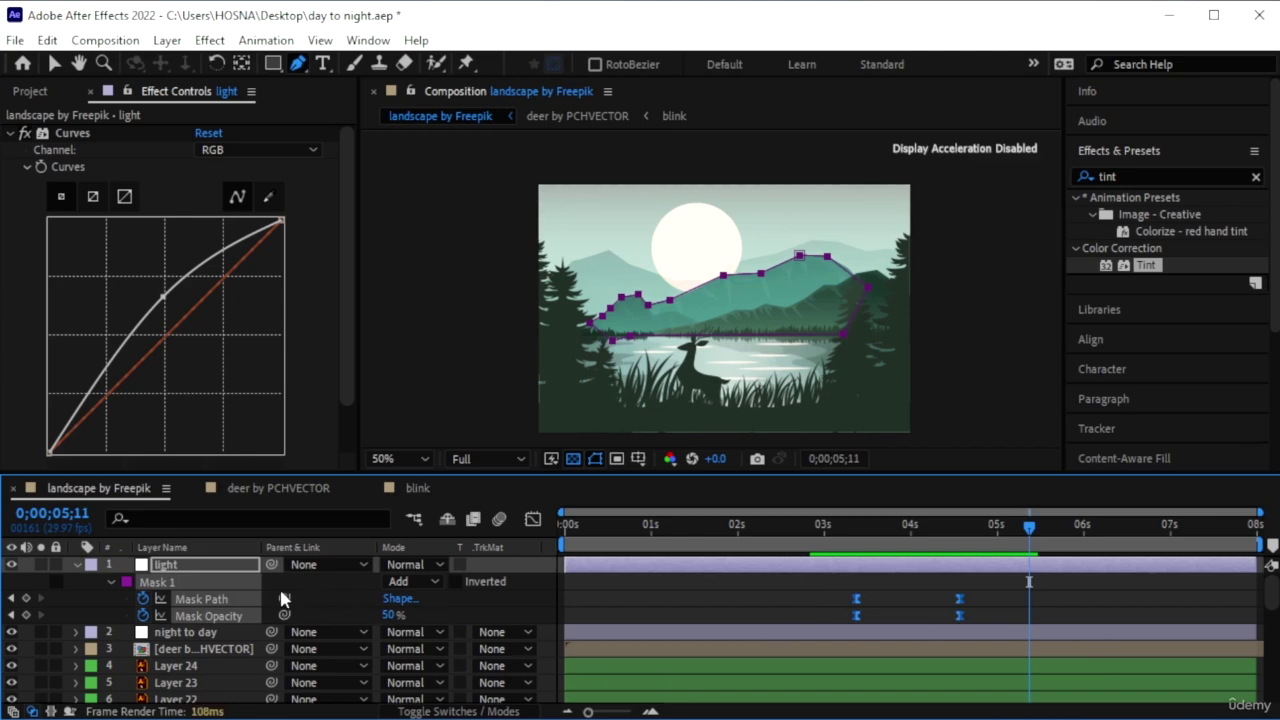
pyautogui.hotkey('ctrl', 'a')
pyautogui.press('u')
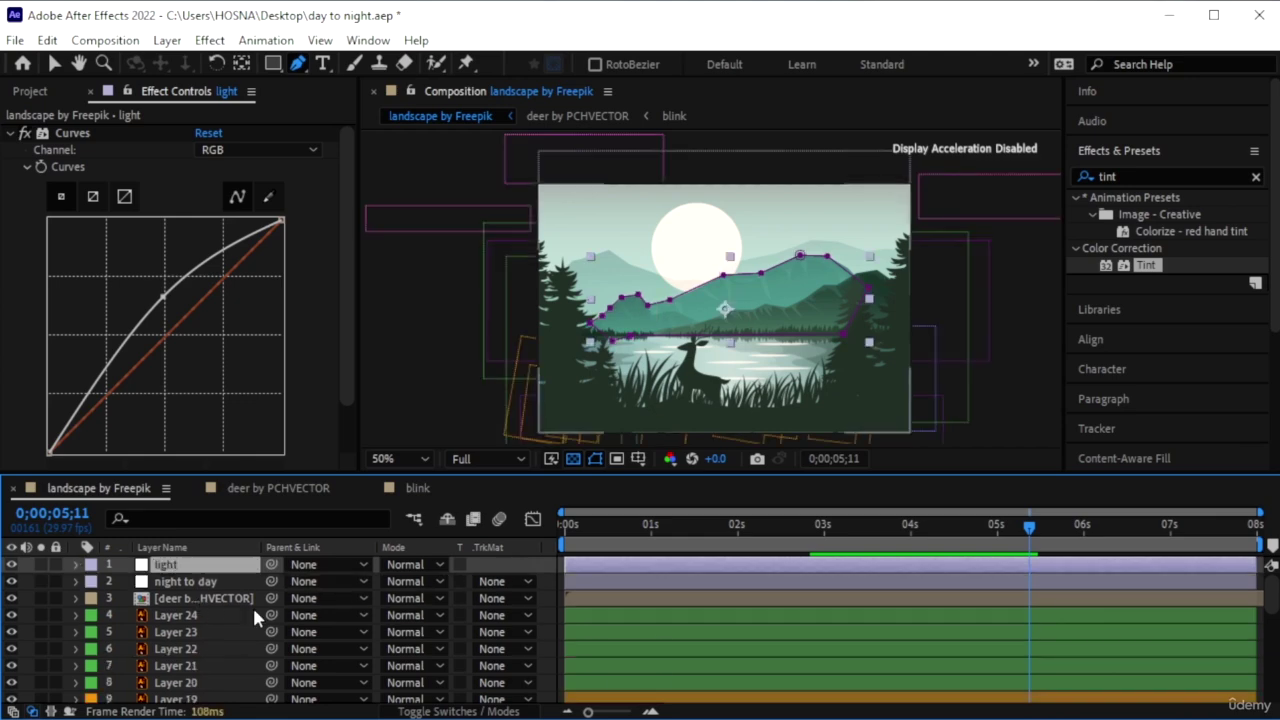
# Select the "water" layer and toggle its visibility off and on to check which part of the scene it covers
pyautogui.scroll(-5, 252, 605)
pyautogui.scroll(-3, 248, 616)
pyautogui.click(172, 577)
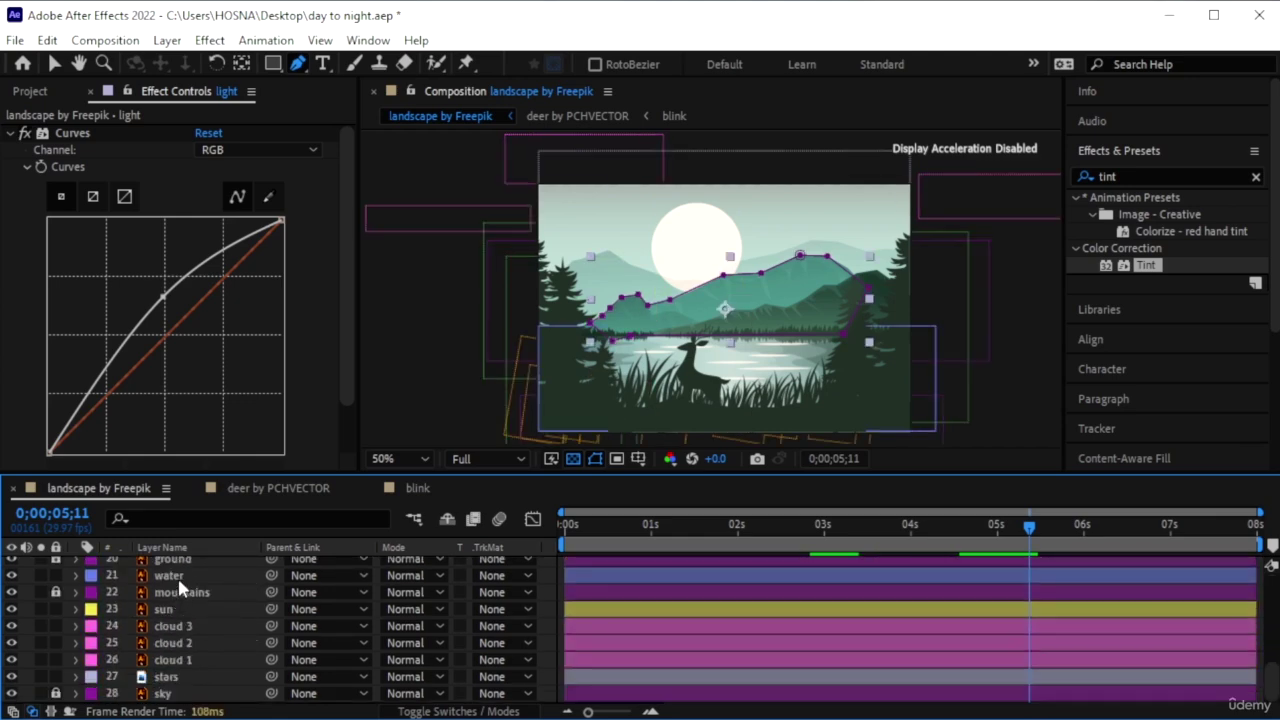
pyautogui.click(11, 577)
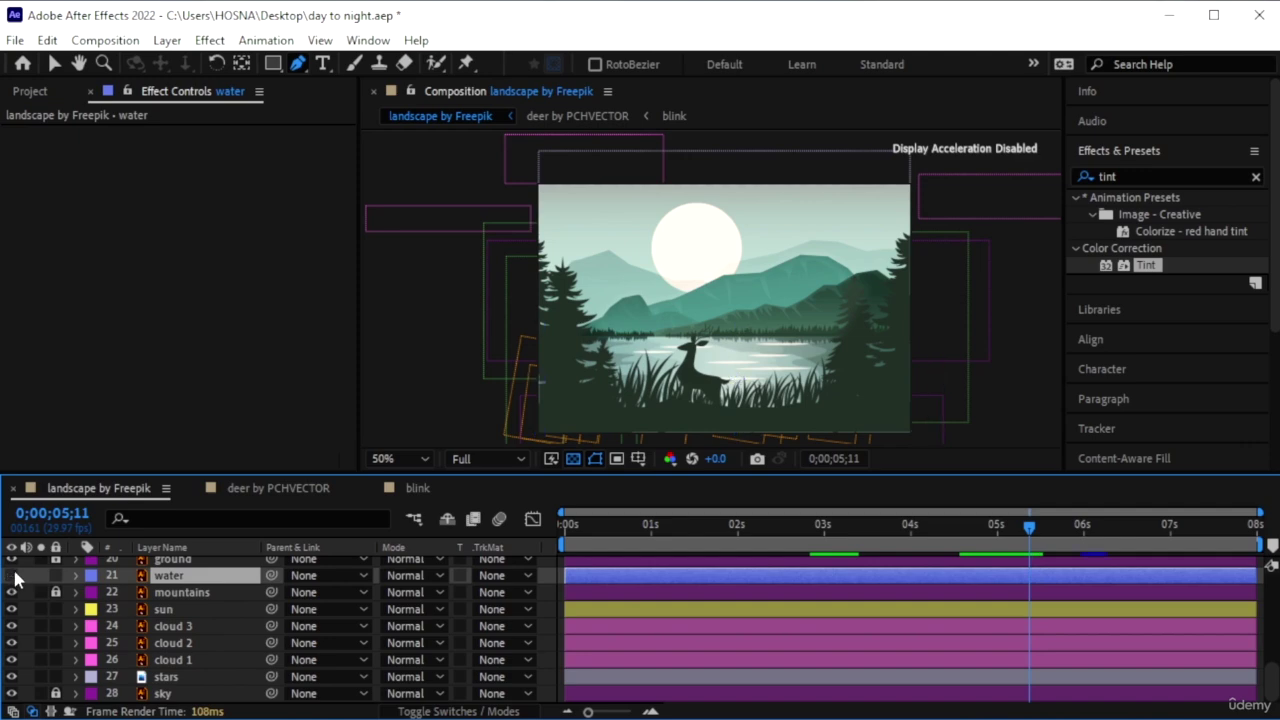
pyautogui.click(11, 577)
pyautogui.click(11, 577)
pyautogui.click(11, 577)
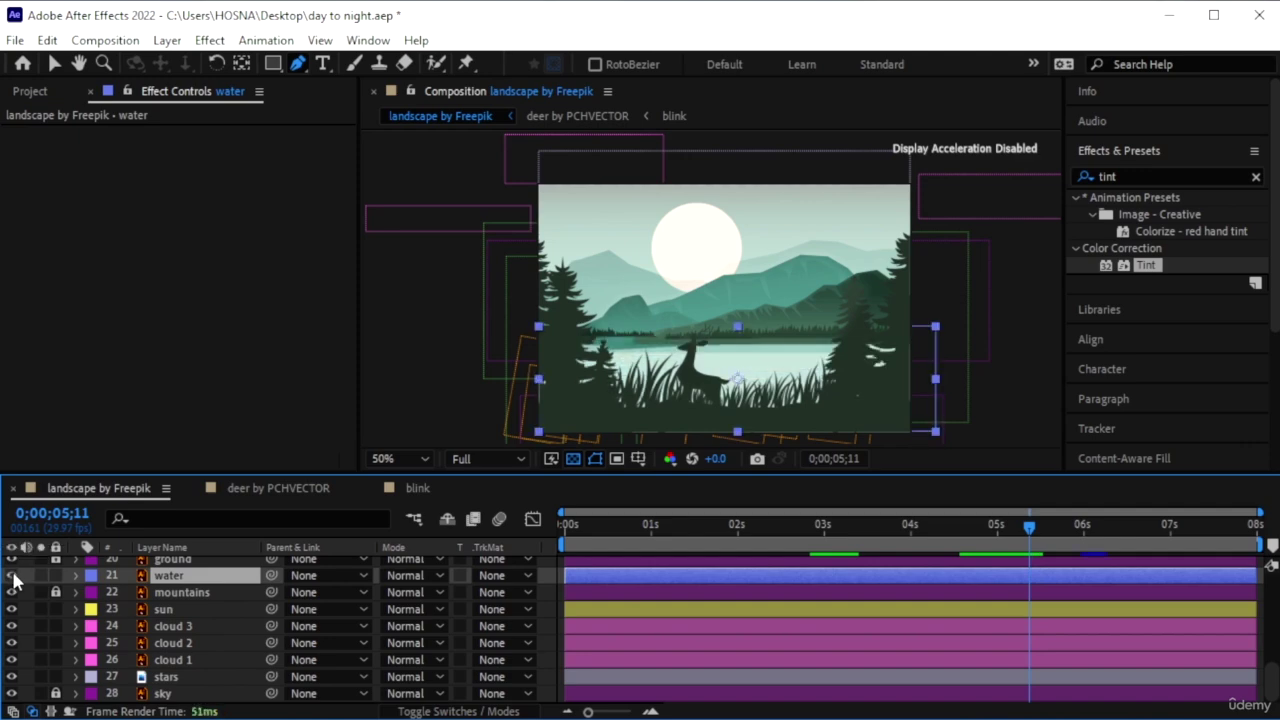
# Duplicate the "water" layer and hide the copy
pyautogui.scroll(2, 170, 612)
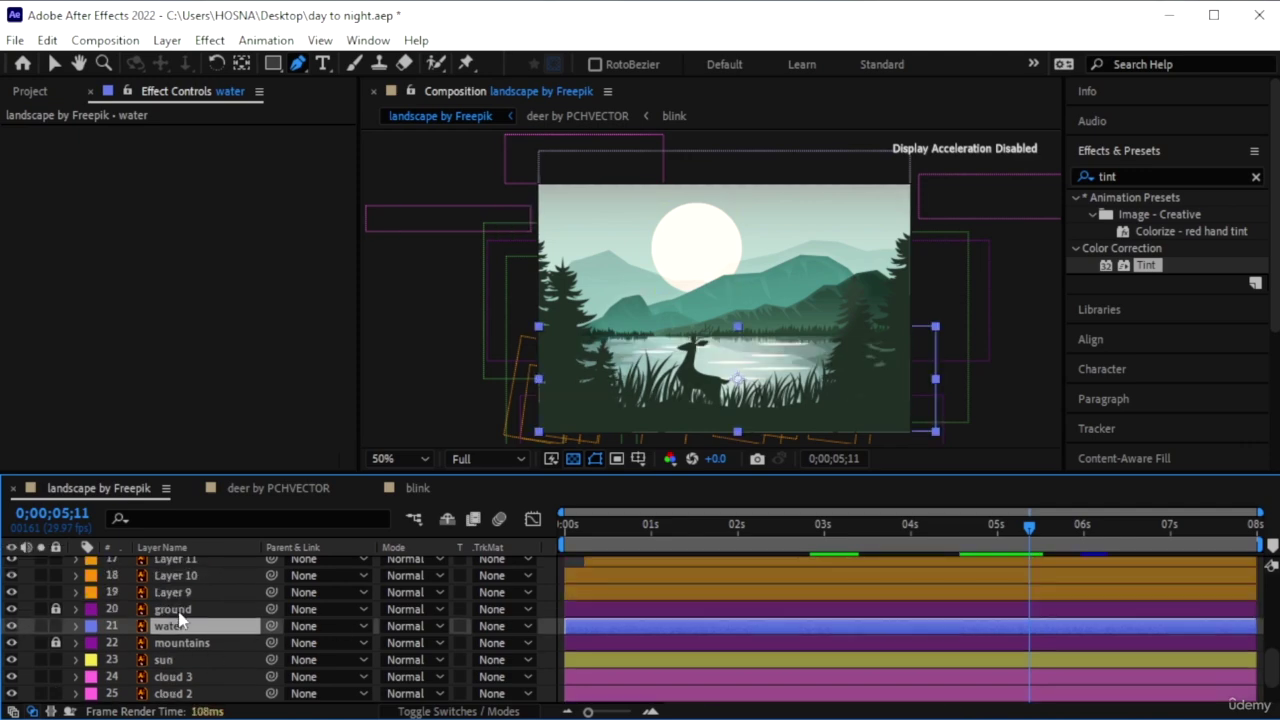
pyautogui.scroll(-2, 175, 618)
pyautogui.hotkey('ctrl', 'd')
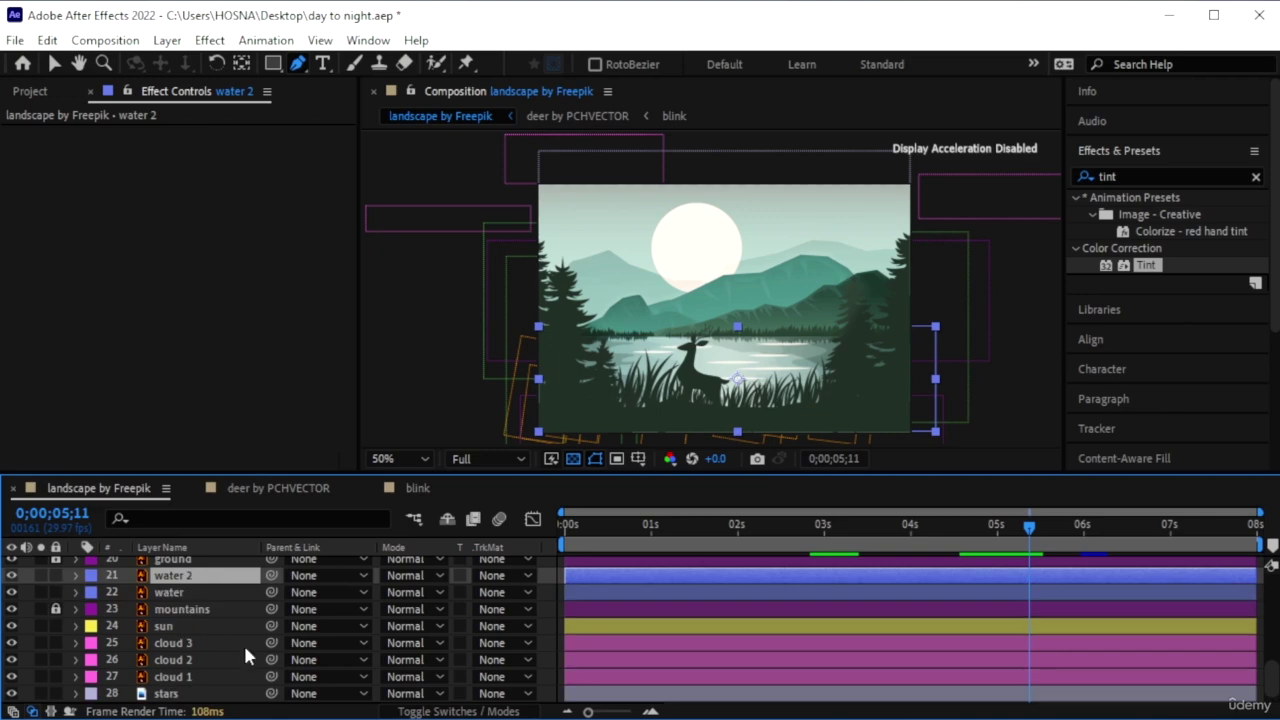
pyautogui.click(11, 577)
pyautogui.click(11, 577)
pyautogui.click(11, 577)
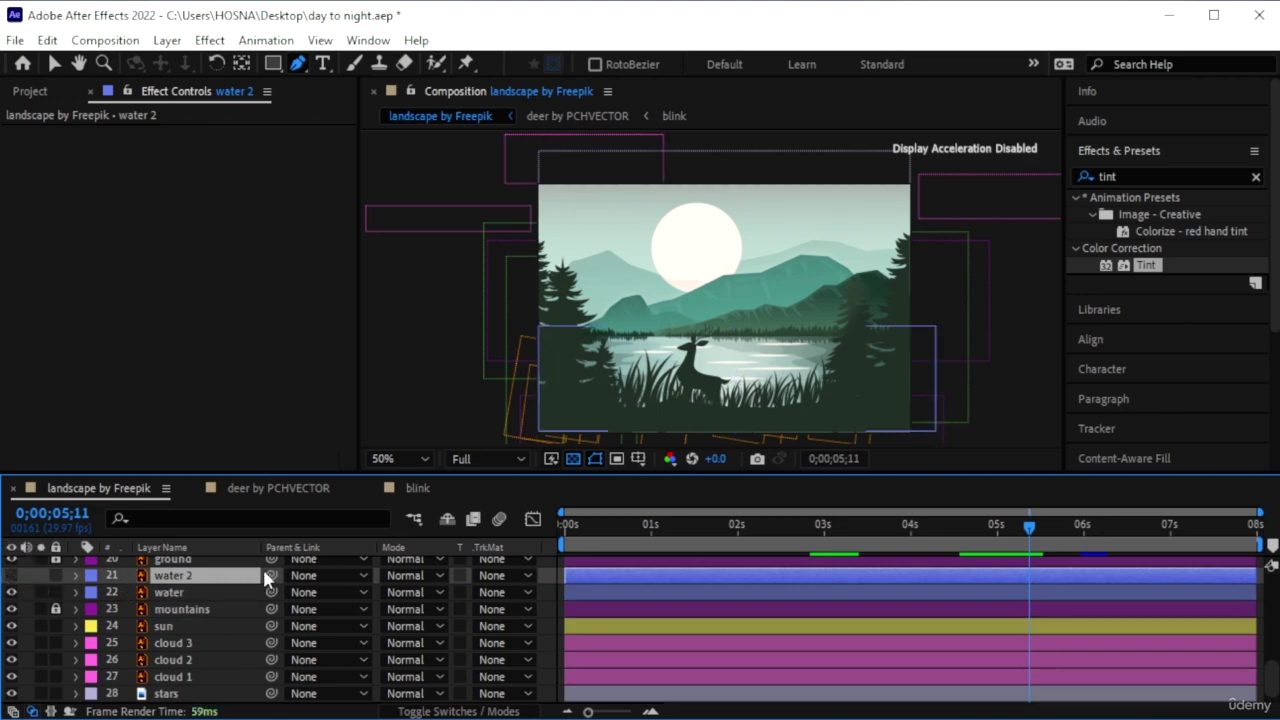
# Search the effects for "warp" and apply the Distort effect Warp to the original "water" layer
pyautogui.click(1256, 177)
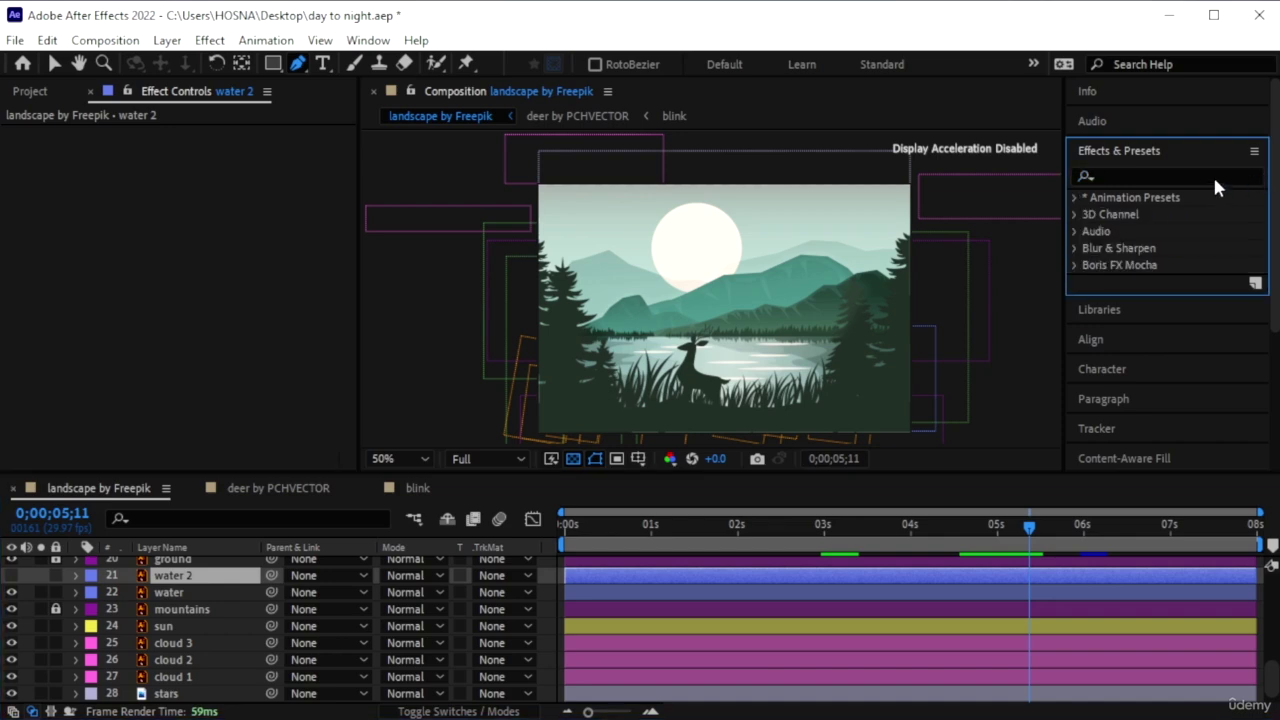
pyautogui.click(1213, 176)
pyautogui.write('warm')
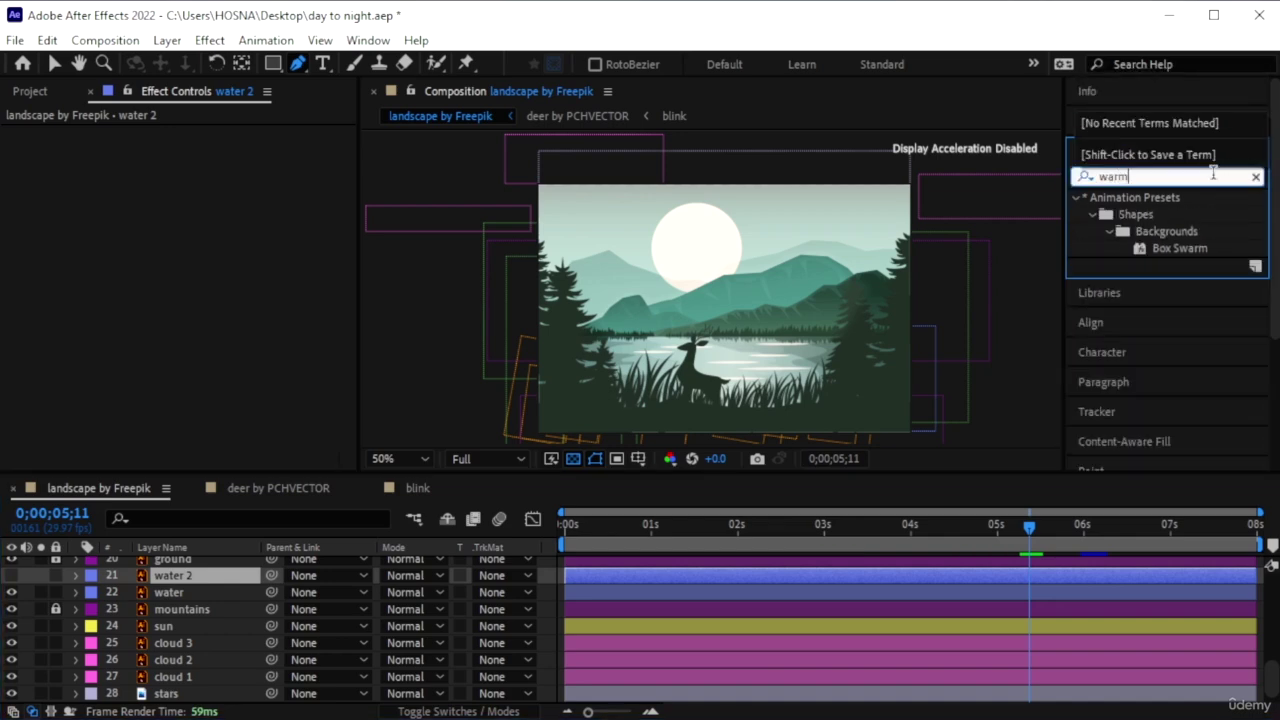
pyautogui.press('BackSpace')
pyautogui.write('p')
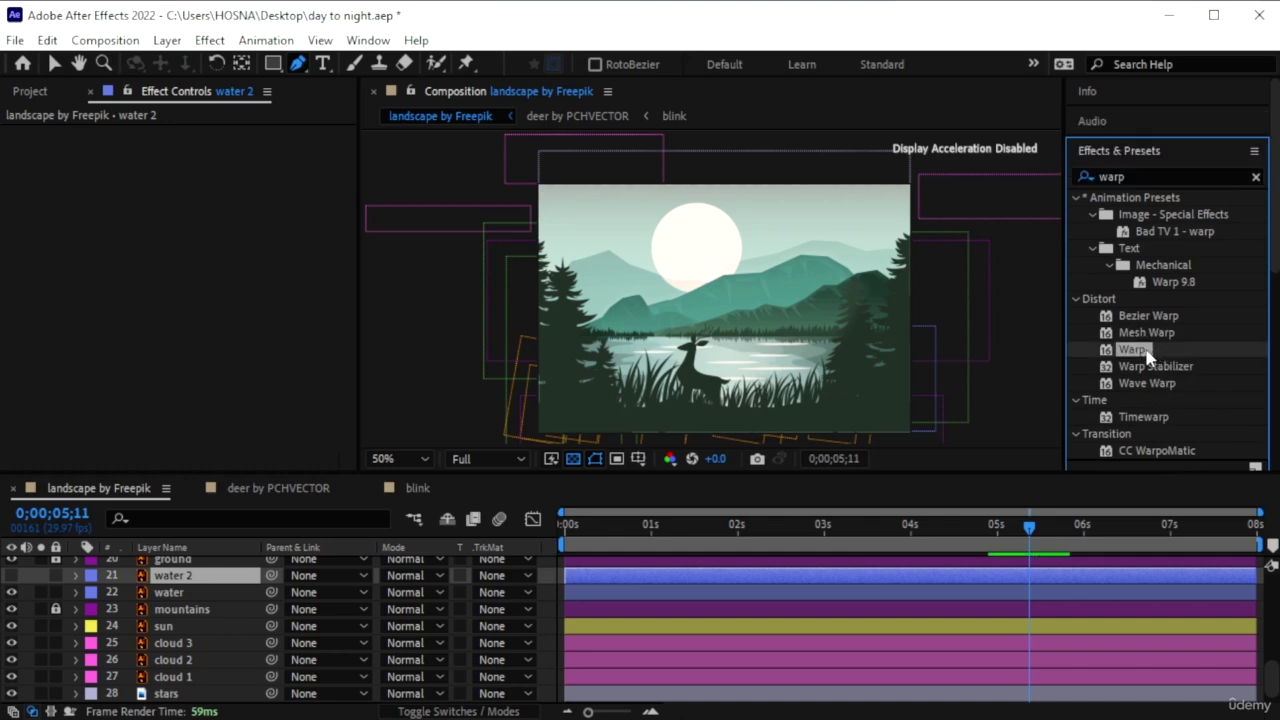
pyautogui.moveTo(1140, 350); pyautogui.dragTo(214, 600)
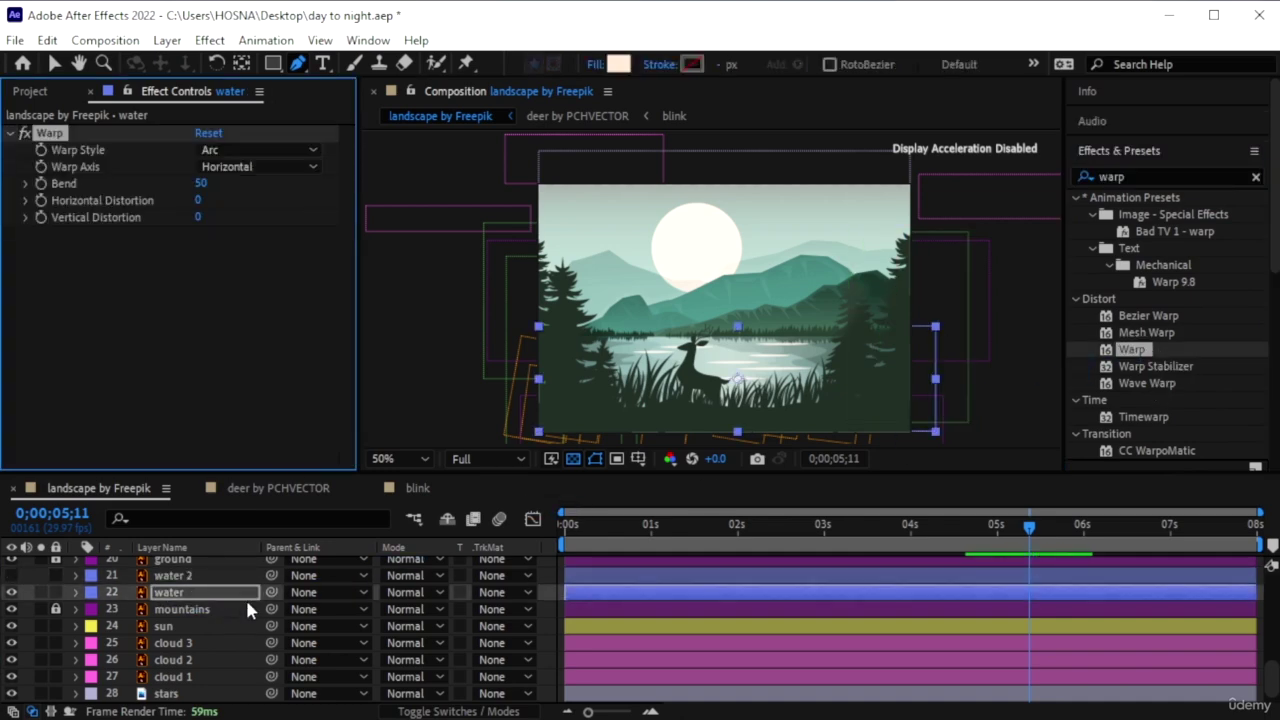
pyautogui.press('v')
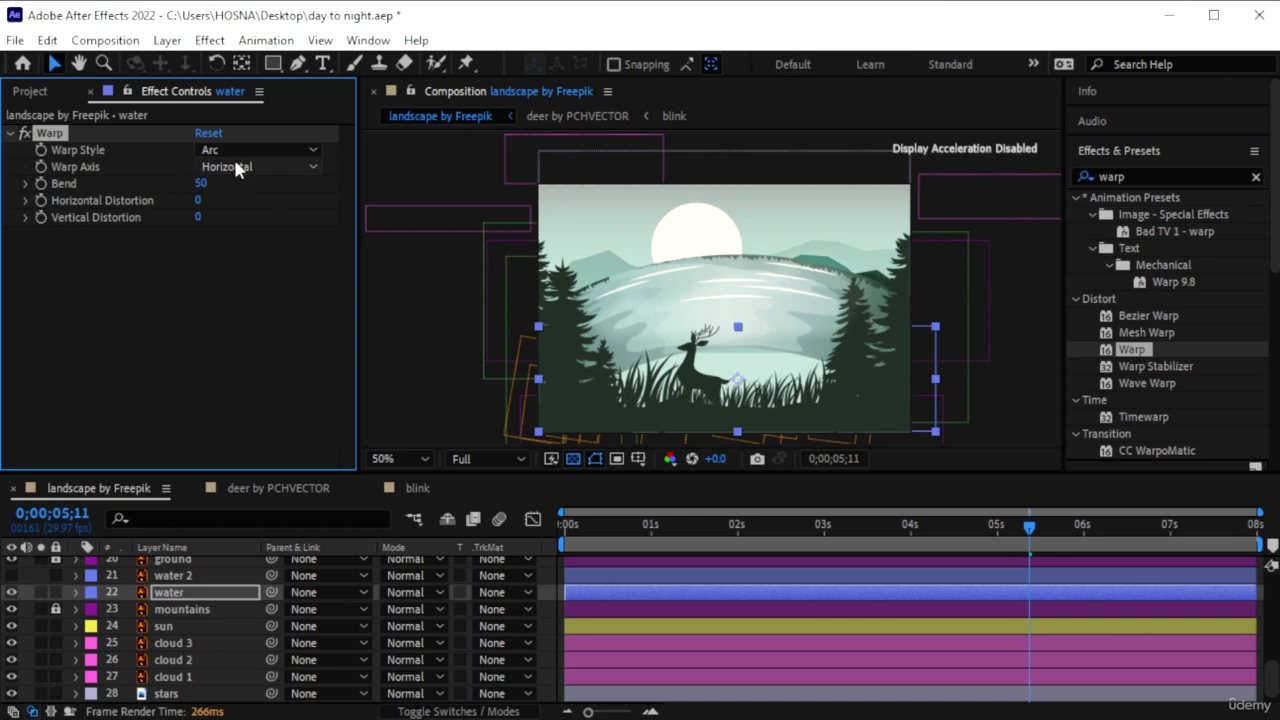
# Set the Warp Axis to Vertical, test different bend amounts on the water, and set Bend to 0
pyautogui.moveTo(200, 184); pyautogui.dragTo(157, 187)
pyautogui.click(240, 166)
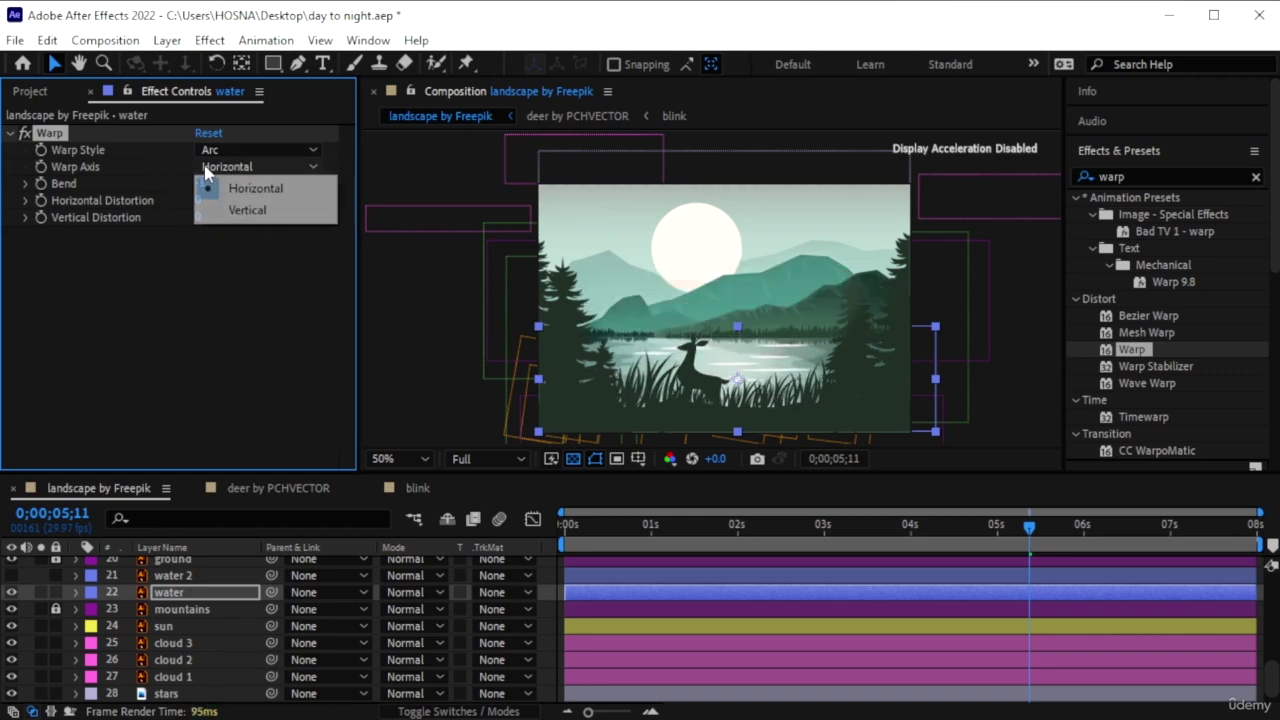
pyautogui.click(261, 210)
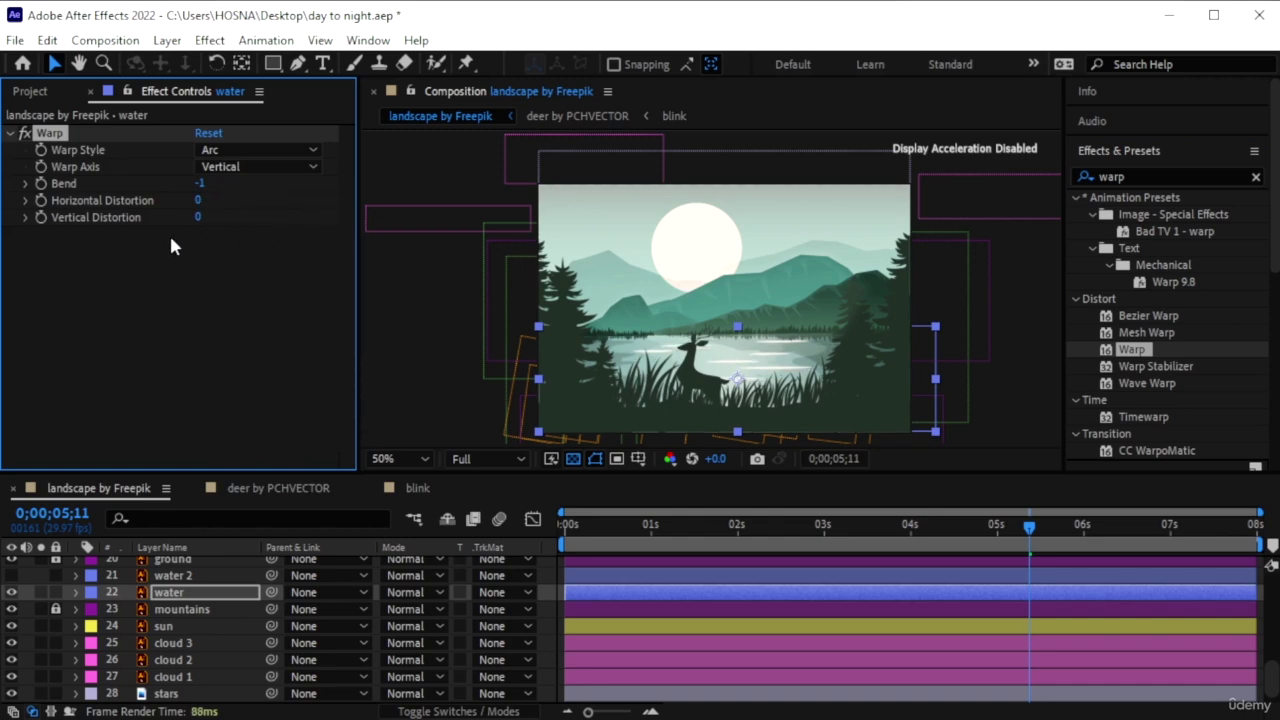
pyautogui.moveTo(222, 183); pyautogui.dragTo(196, 196)
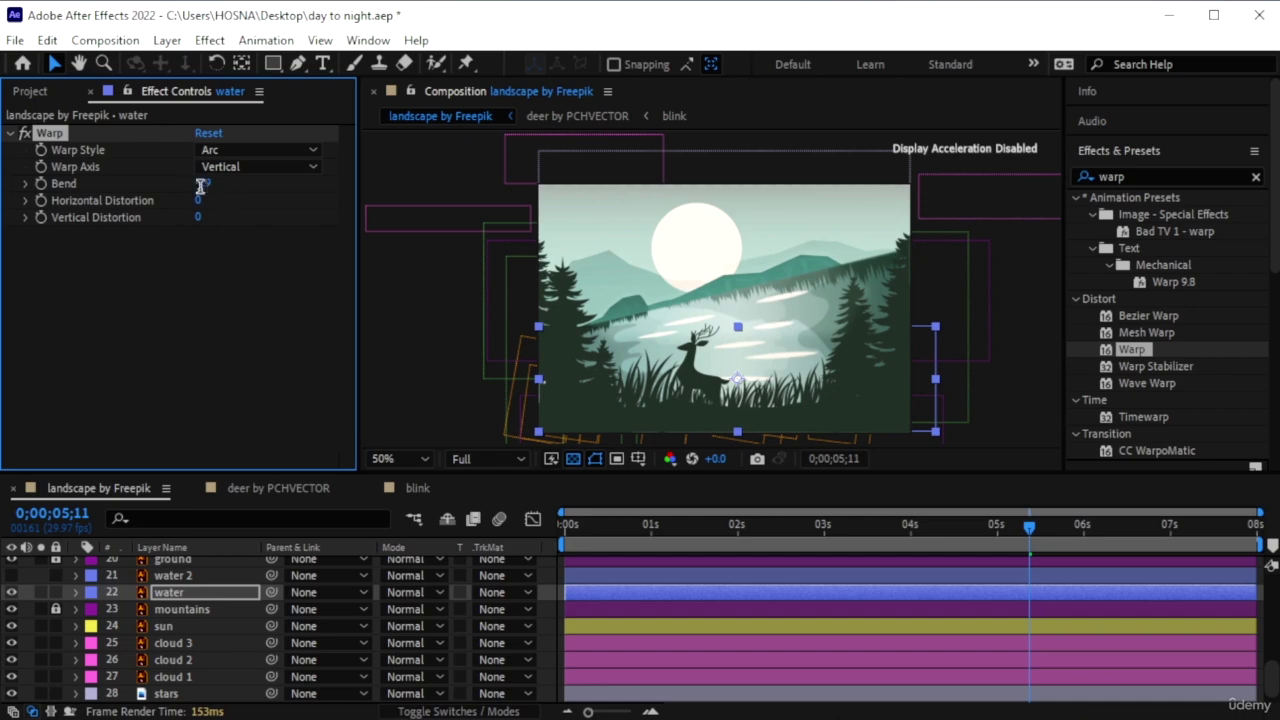
pyautogui.click(207, 186)
pyautogui.write('0')
pyautogui.press('Return')
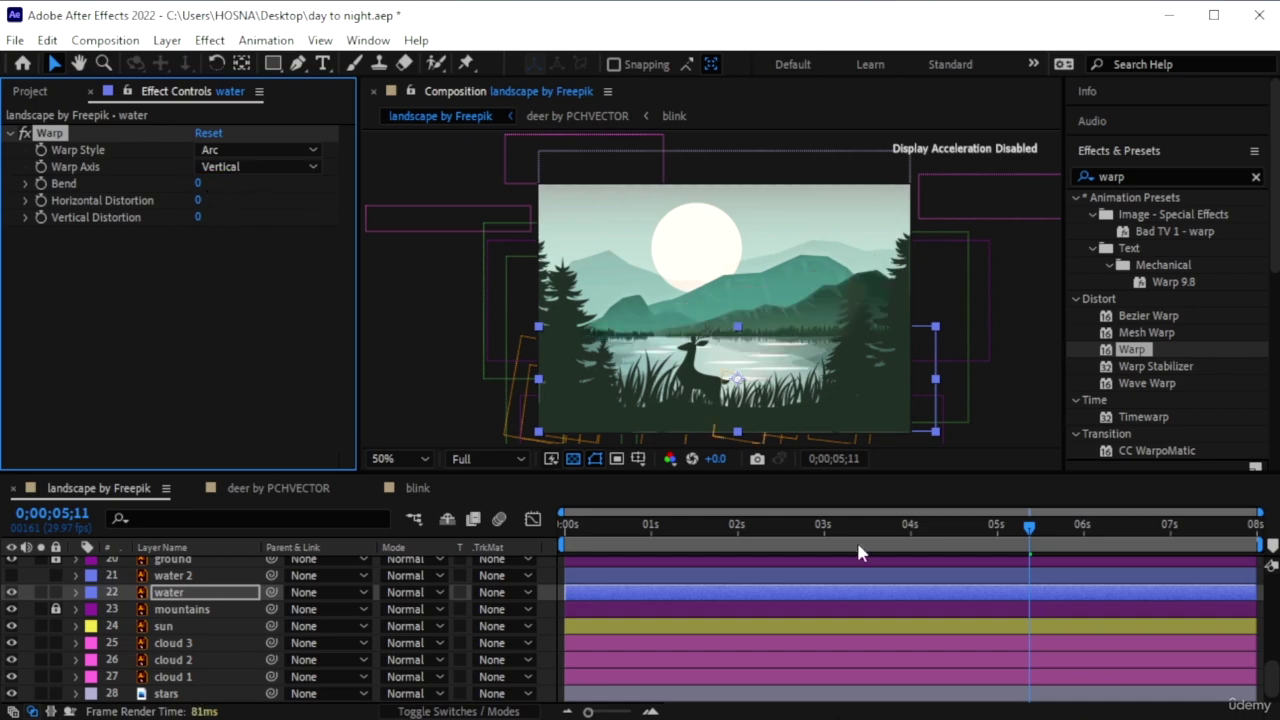
# Start keyframing the Warp's Bend on the "water" layer with 0 at 0;00;00;00 and 5 at 0;00;01;00
pyautogui.moveTo(615, 520); pyautogui.dragTo(535, 531)
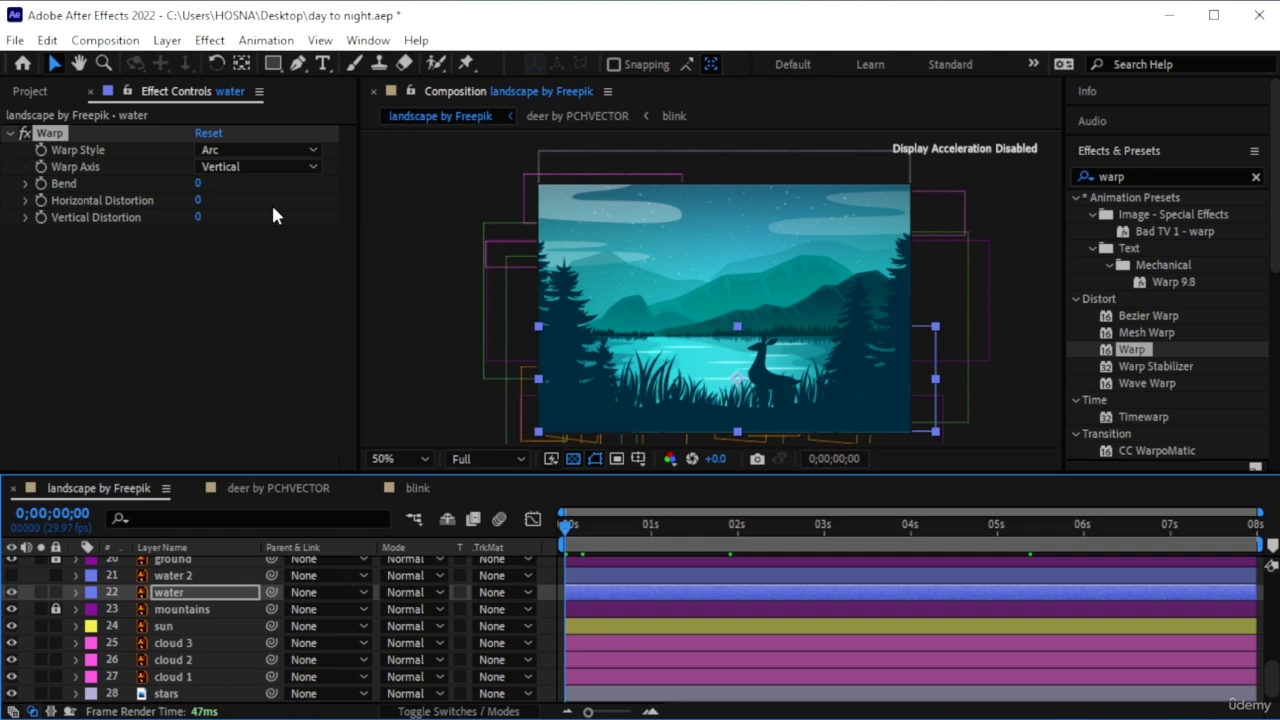
pyautogui.click(38, 184)
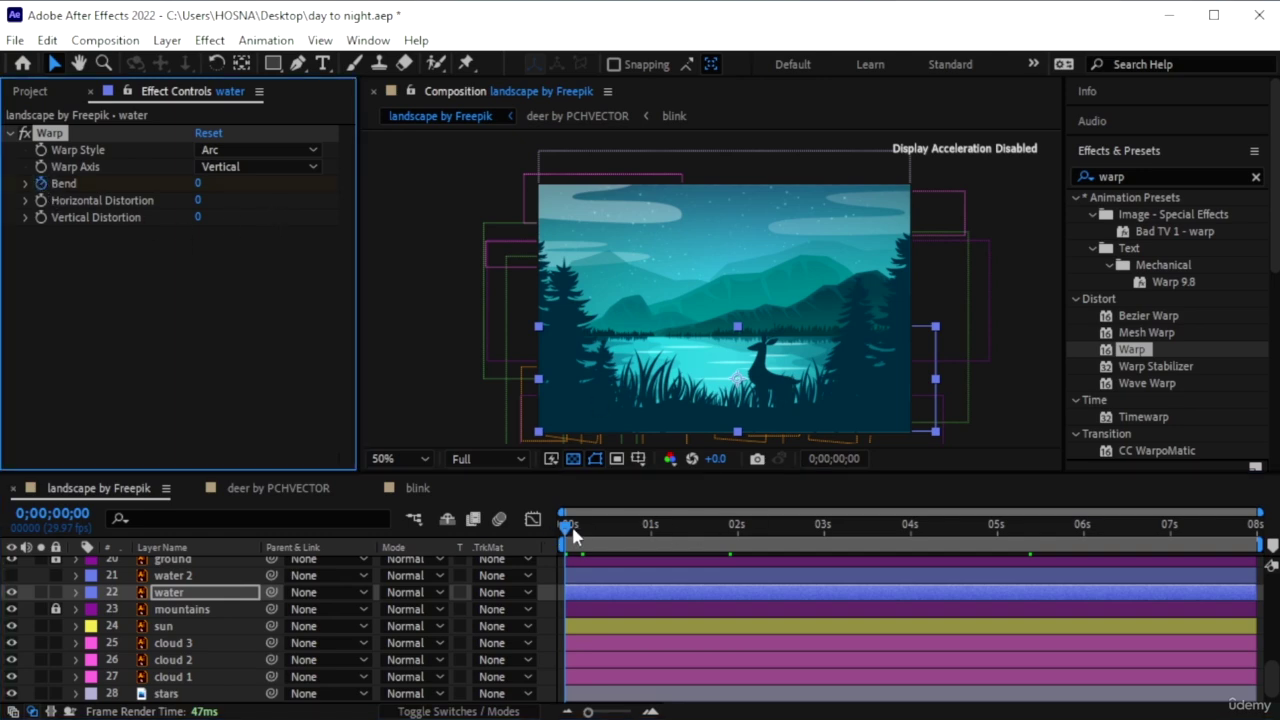
pyautogui.moveTo(577, 531); pyautogui.dragTo(758, 531)
pyautogui.click(645, 551)
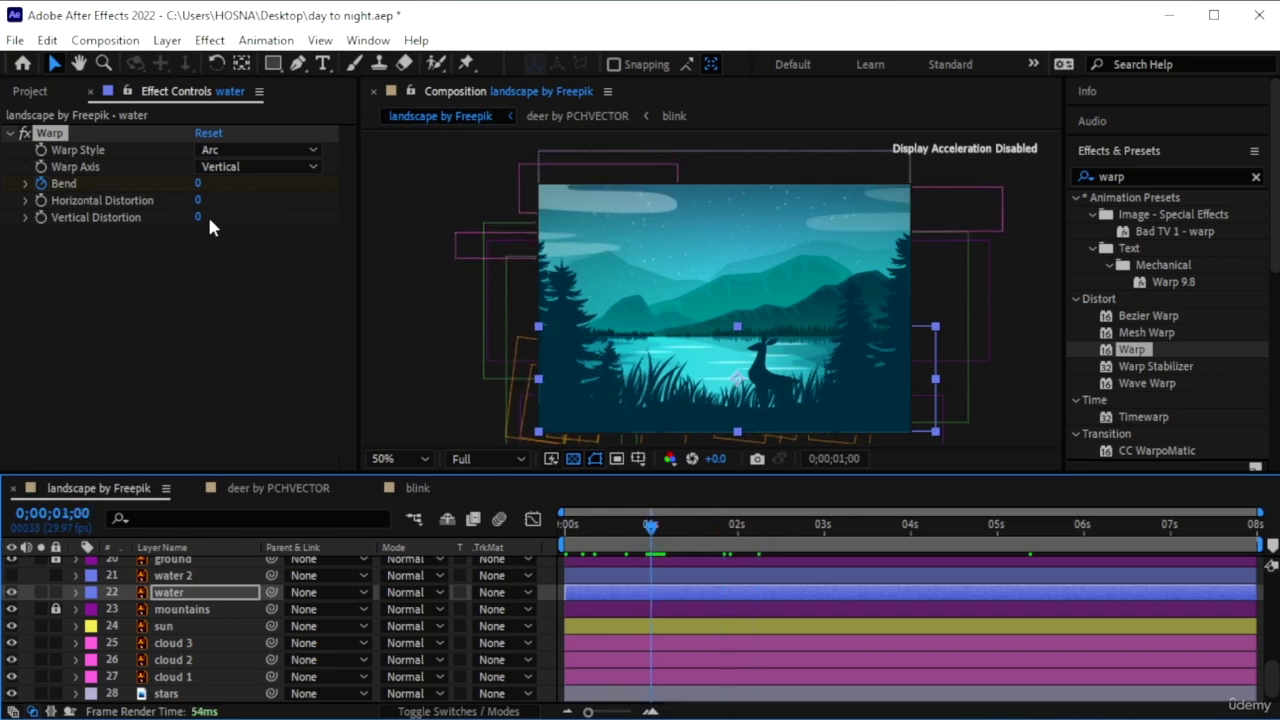
pyautogui.click(197, 186)
pyautogui.write('5')
pyautogui.press('Return')
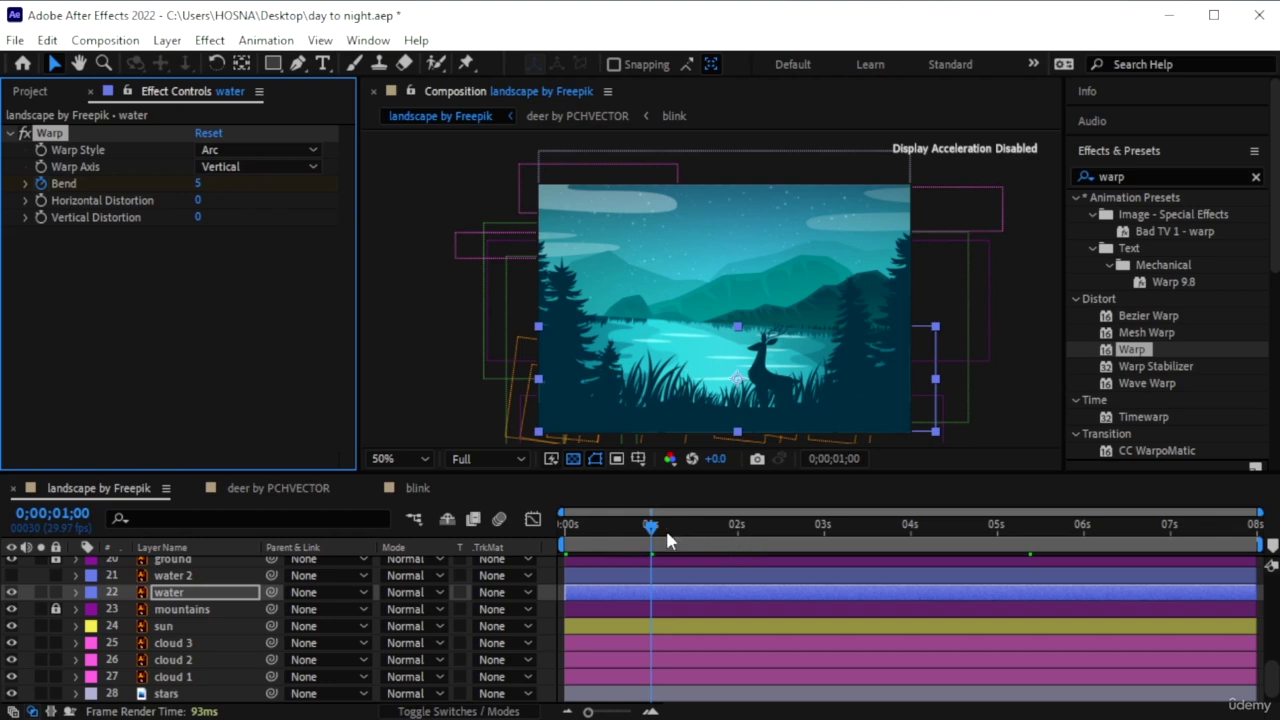
# Keyframe the water's Bend at 0 at 0;00;02;00 and -5 at 0;00;03;01, and reveal the layer's keyframes
pyautogui.click(736, 540)
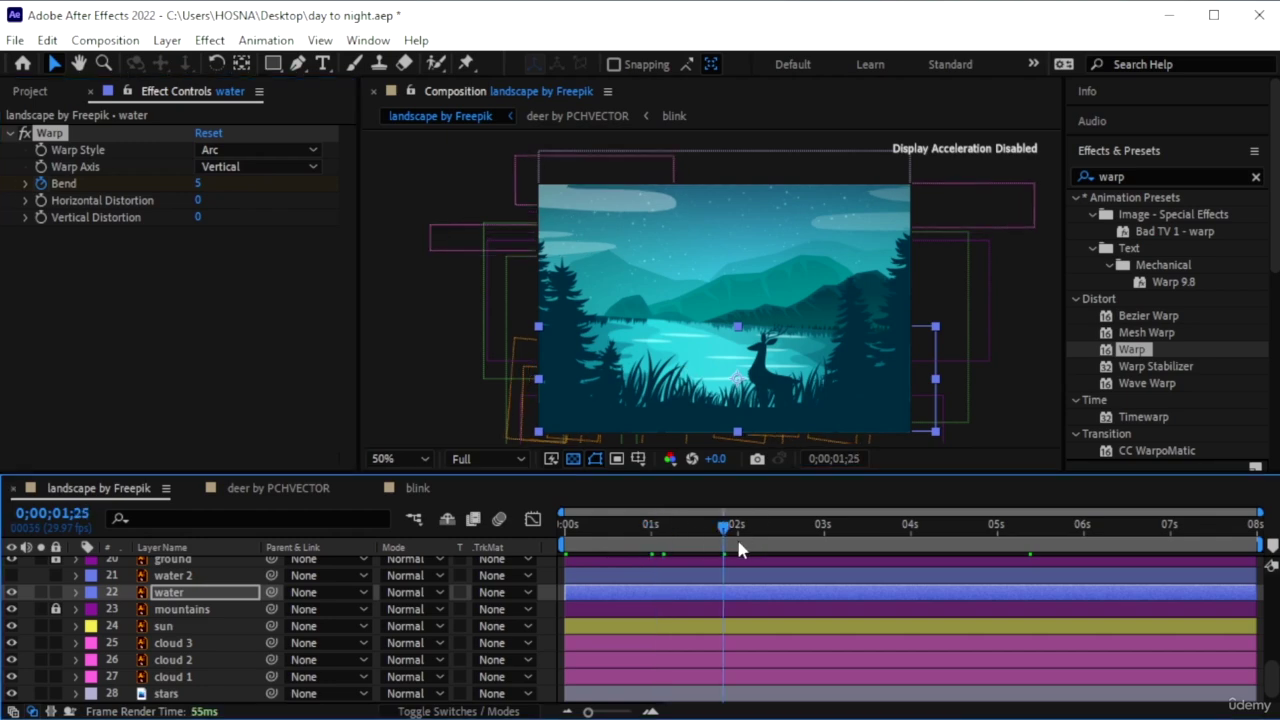
pyautogui.click(200, 187)
pyautogui.write('0')
pyautogui.press('Return')
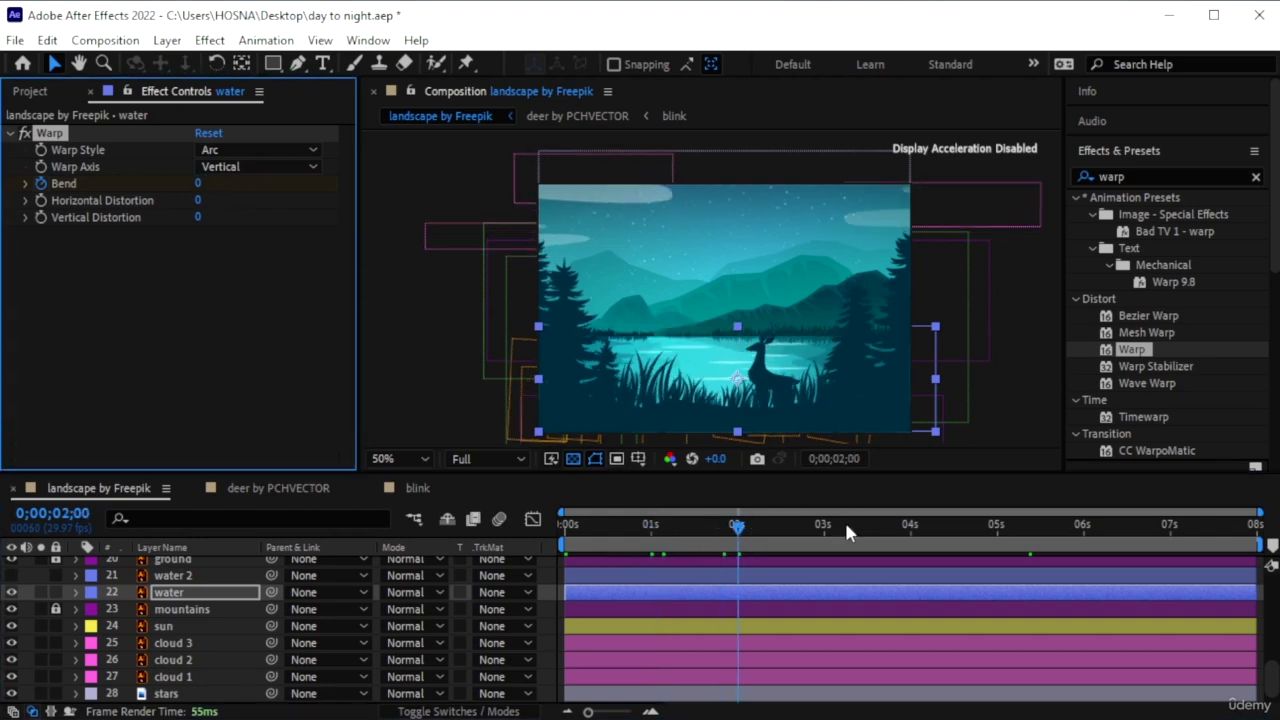
pyautogui.click(826, 530)
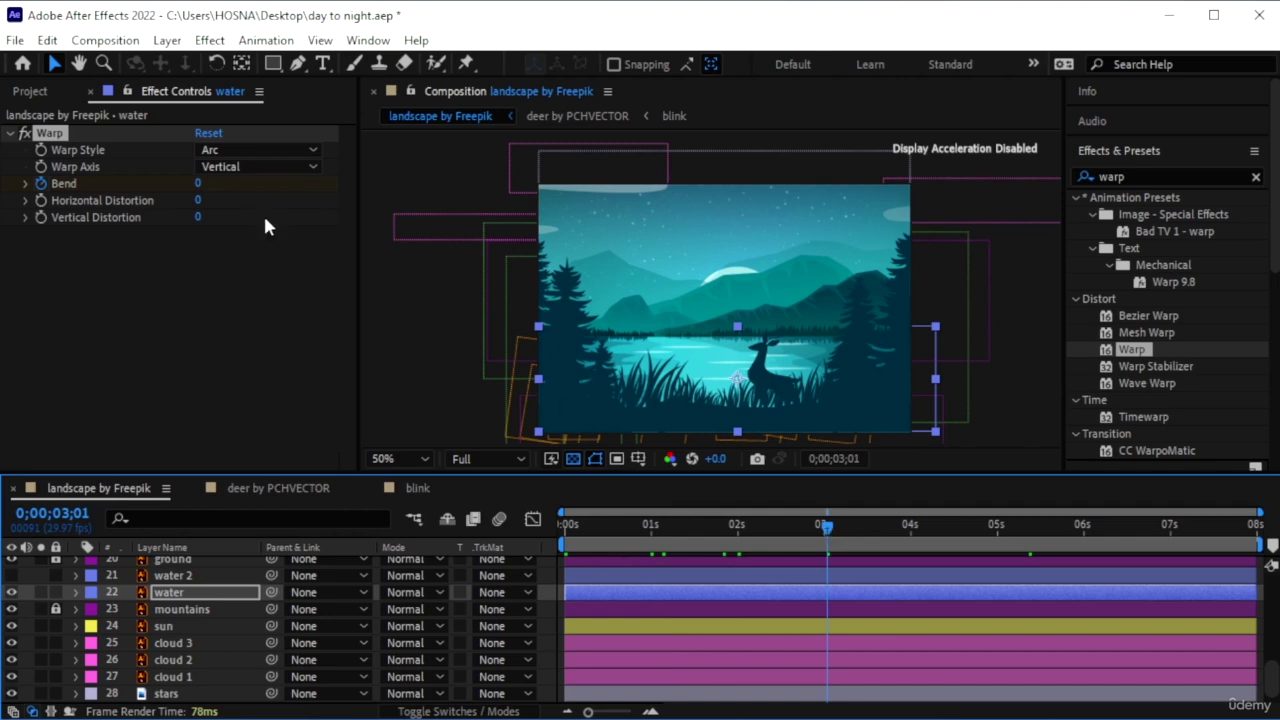
pyautogui.click(197, 185)
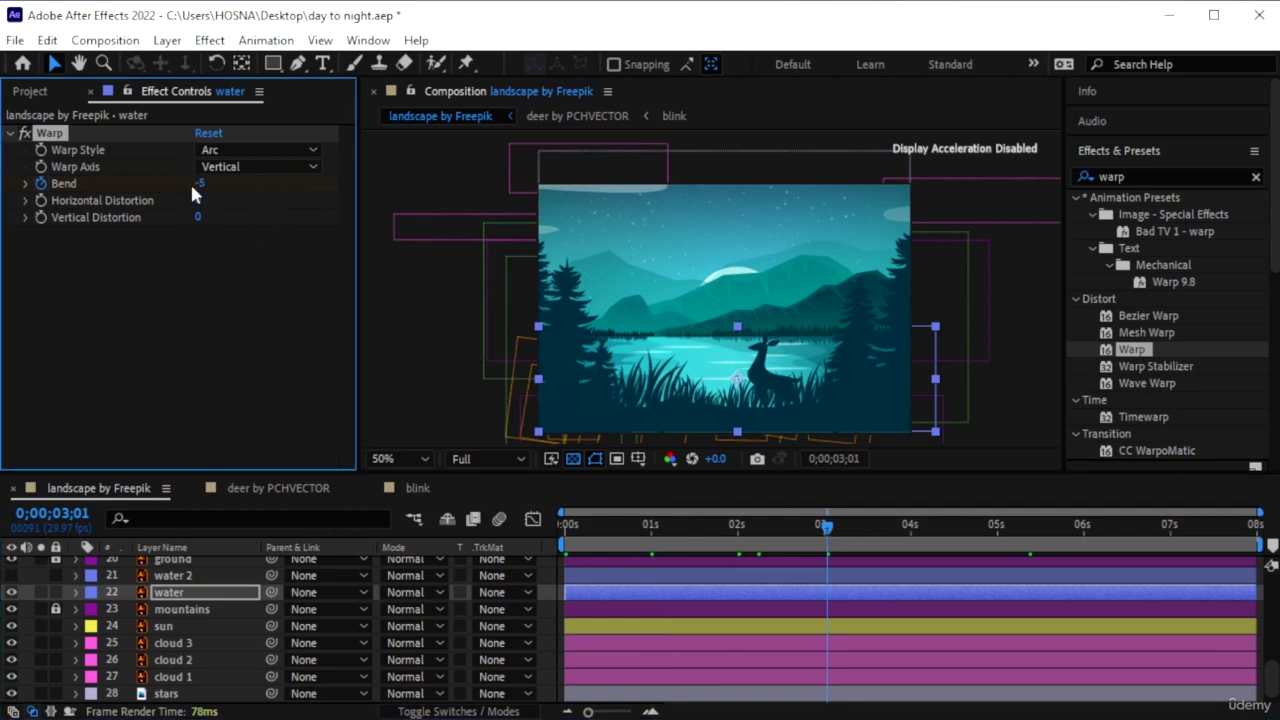
pyautogui.press('Return')
pyautogui.press('u')
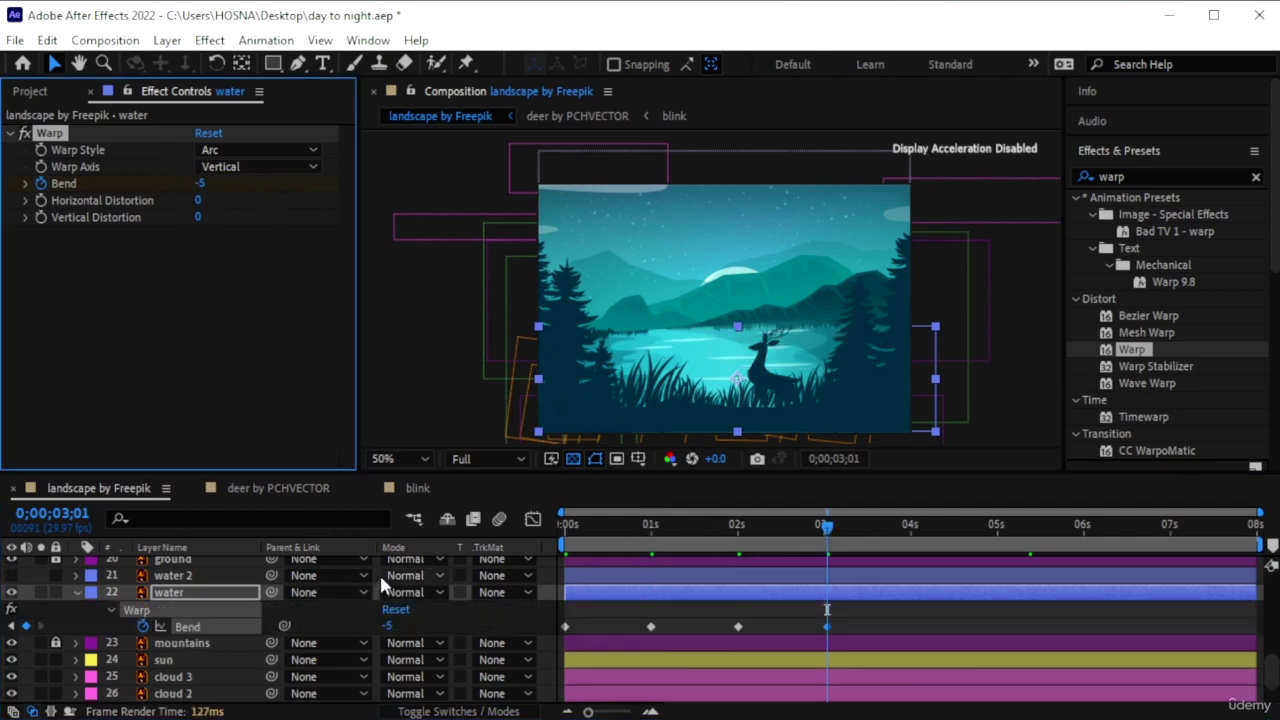
# Keyframe the water's Bend at 0 at 0;00;04;01 and 5 at 0;00;05;00
pyautogui.moveTo(817, 529); pyautogui.dragTo(916, 555)
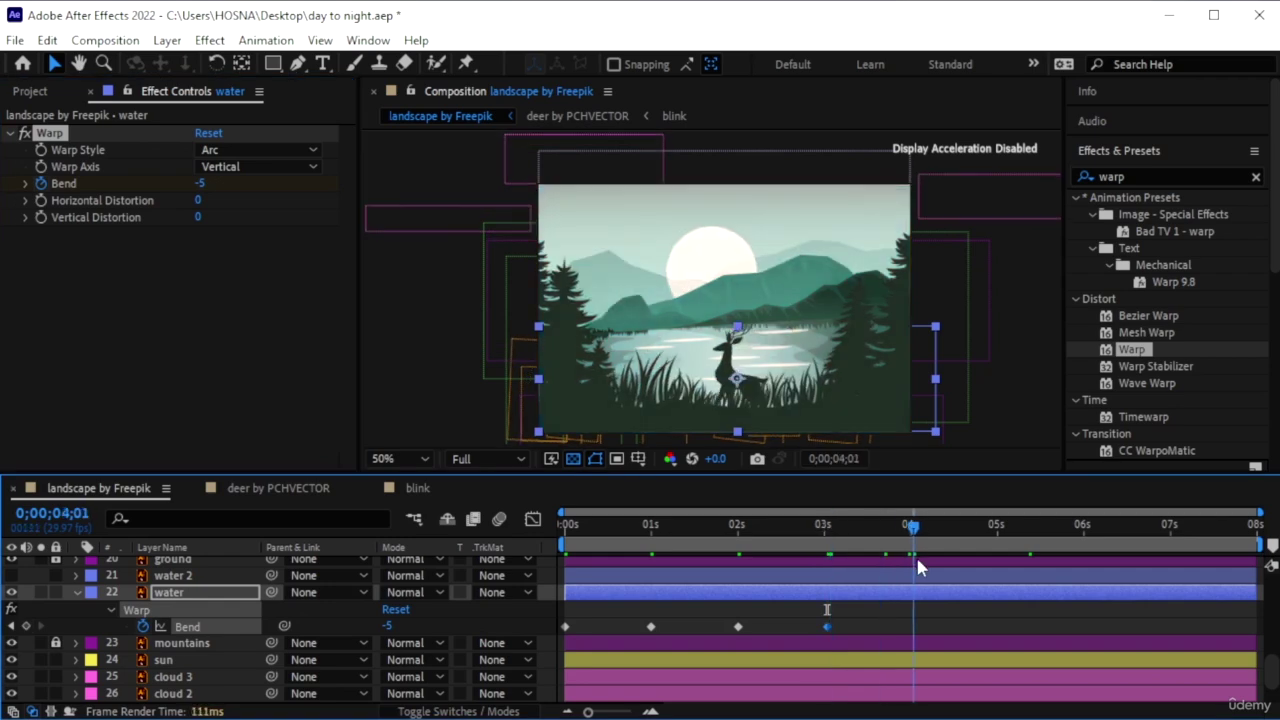
pyautogui.click(201, 184)
pyautogui.write('0')
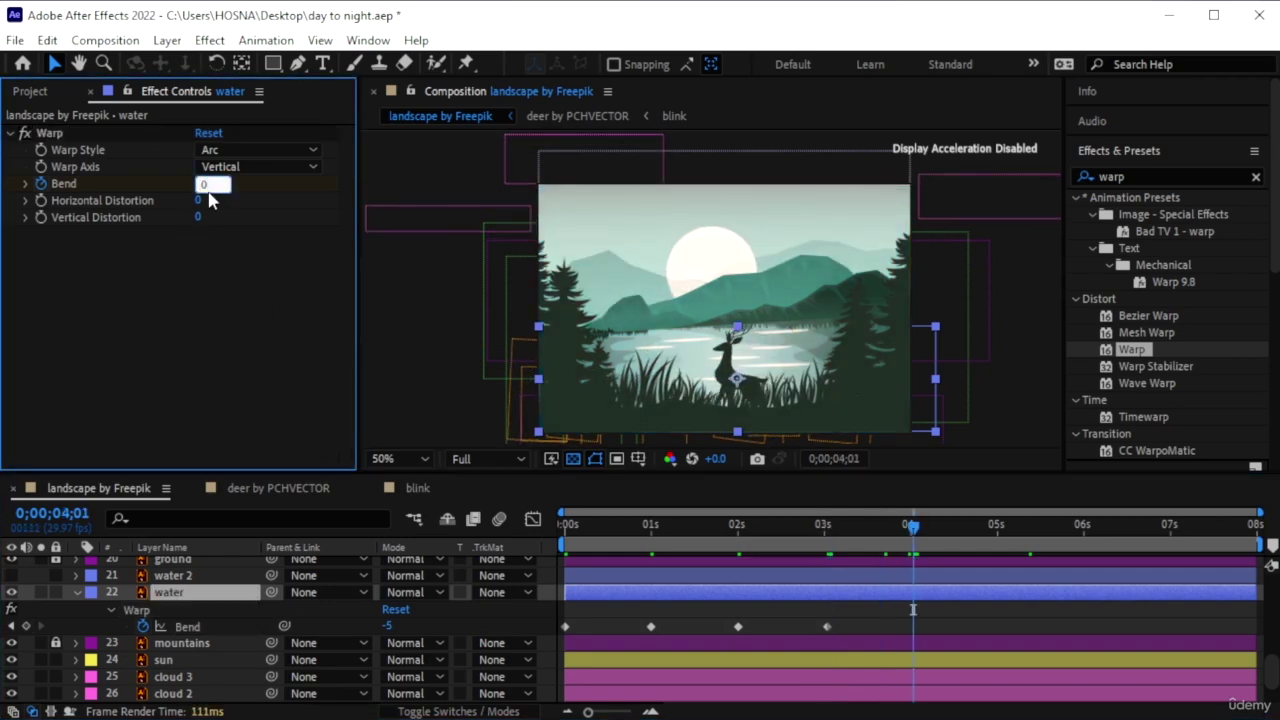
pyautogui.press('Return')
pyautogui.click(997, 527)
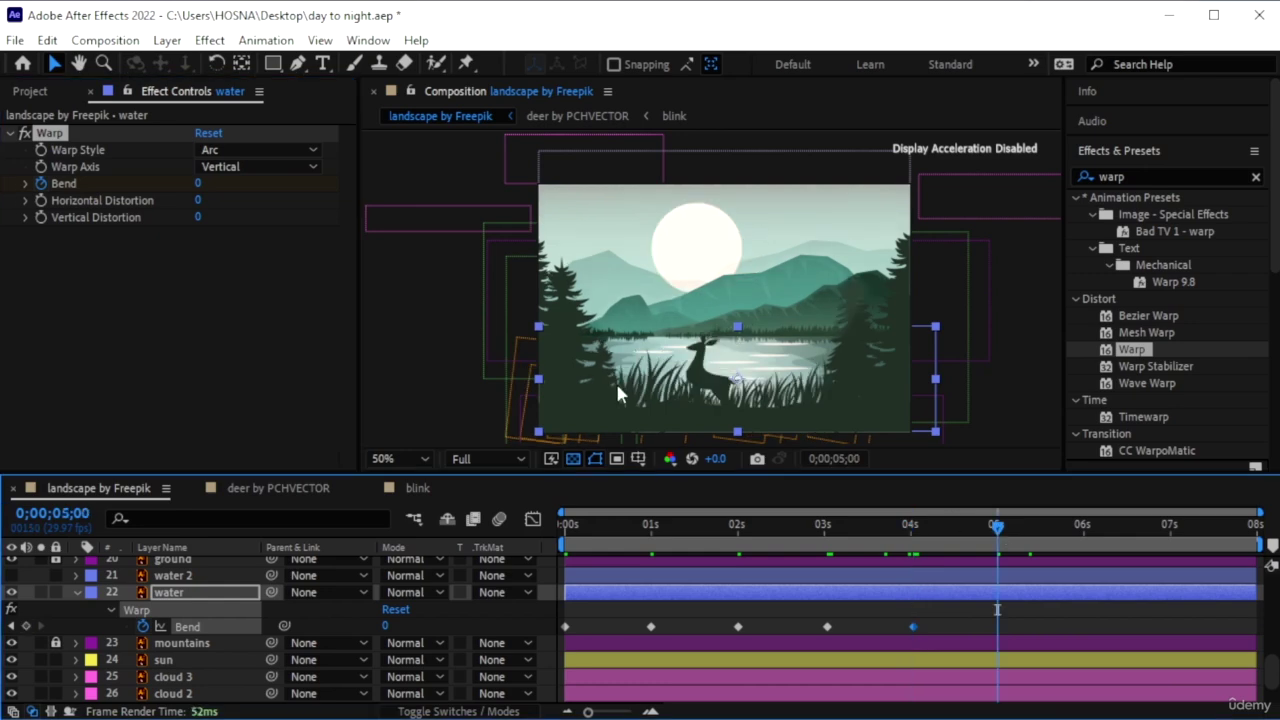
pyautogui.click(199, 184)
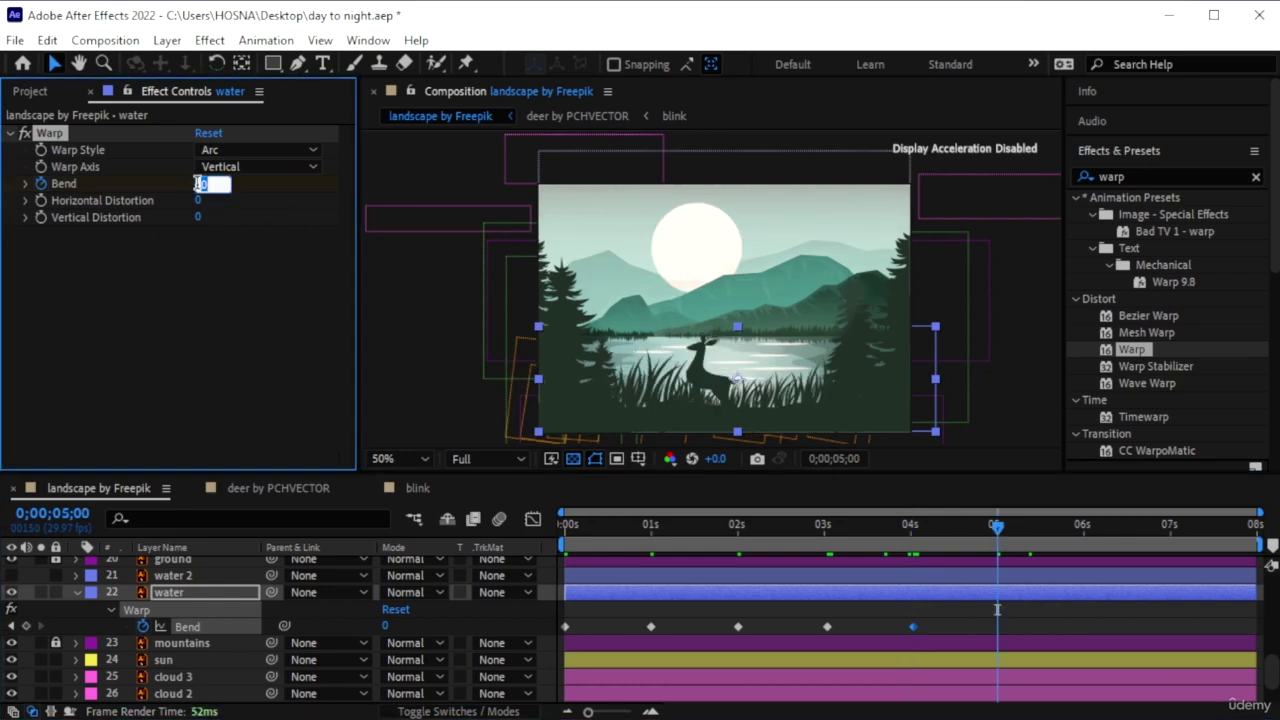
pyautogui.press('Return')
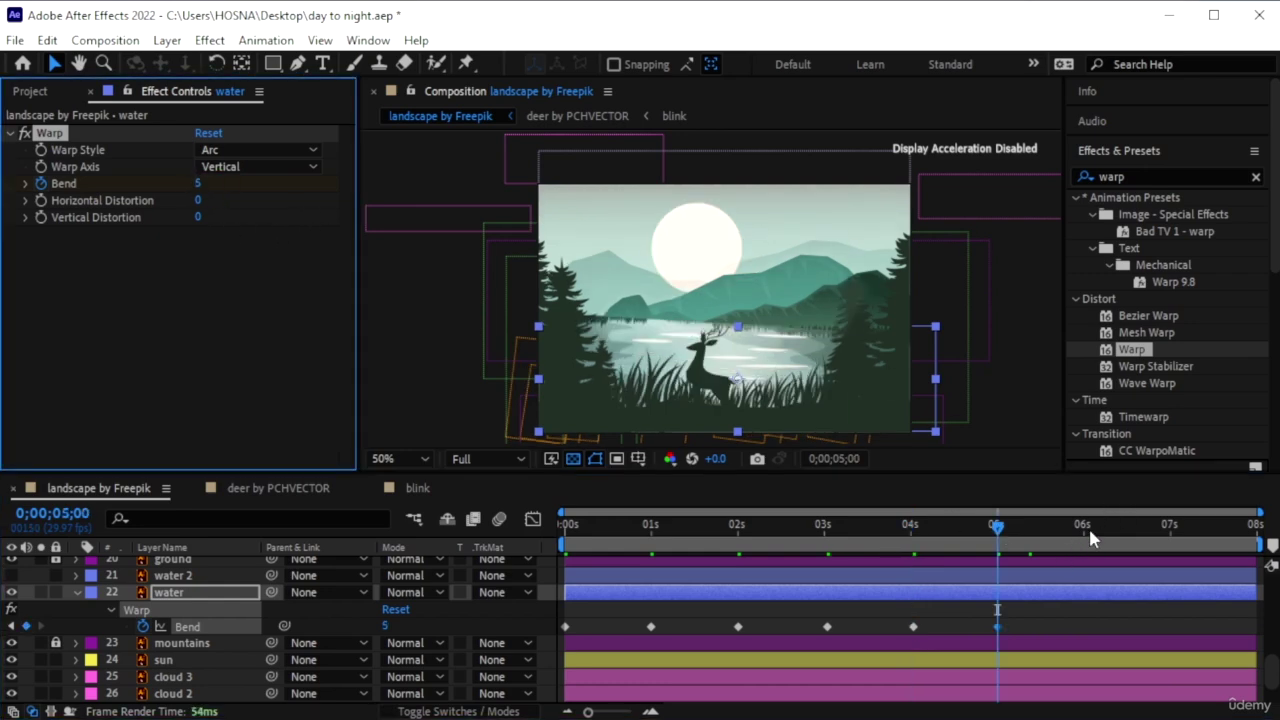
# Keyframe the water's Bend at 0 at 0;00;06;00 and -5 at 0;00;07;00
pyautogui.click(1084, 535)
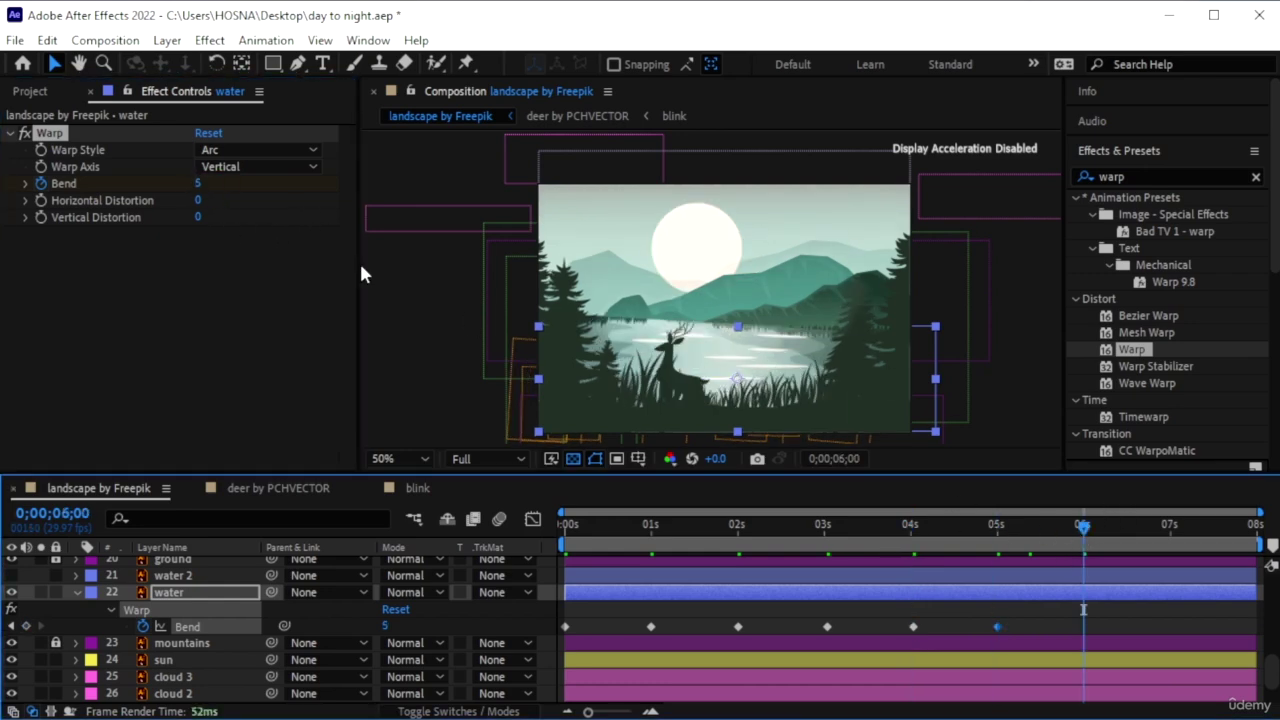
pyautogui.click(201, 183)
pyautogui.press('Return')
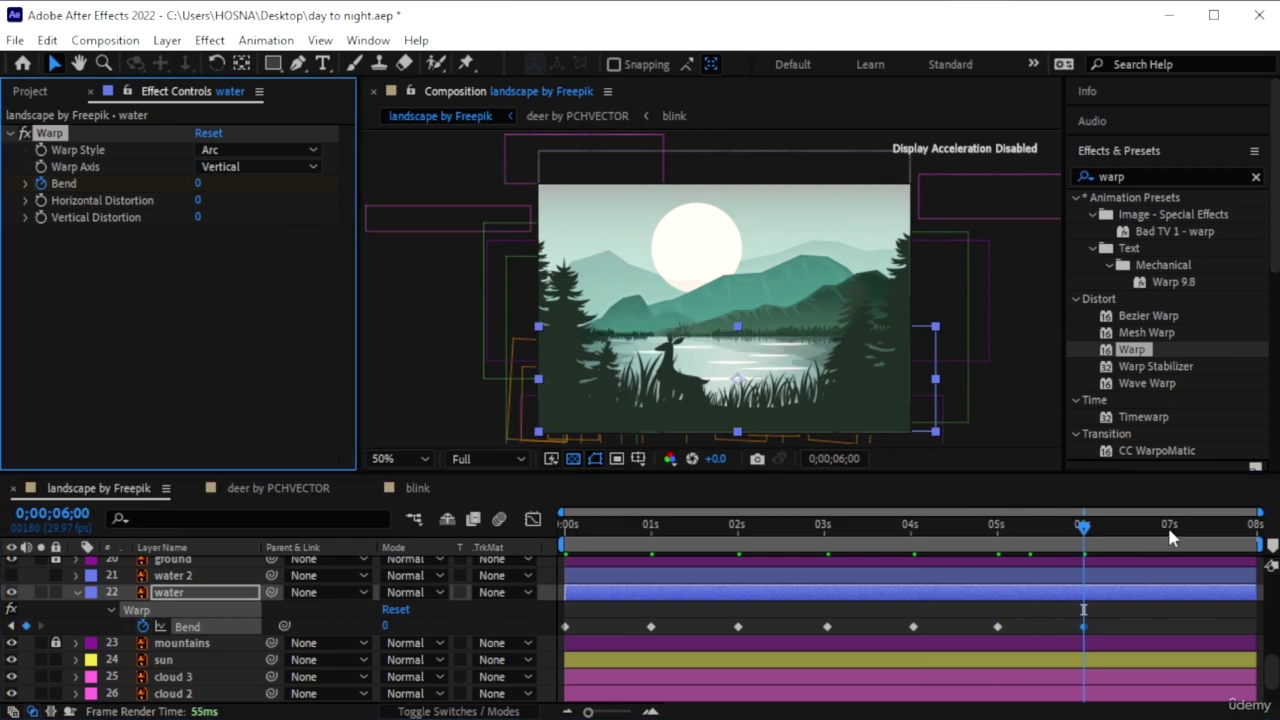
pyautogui.click(1170, 534)
pyautogui.click(200, 184)
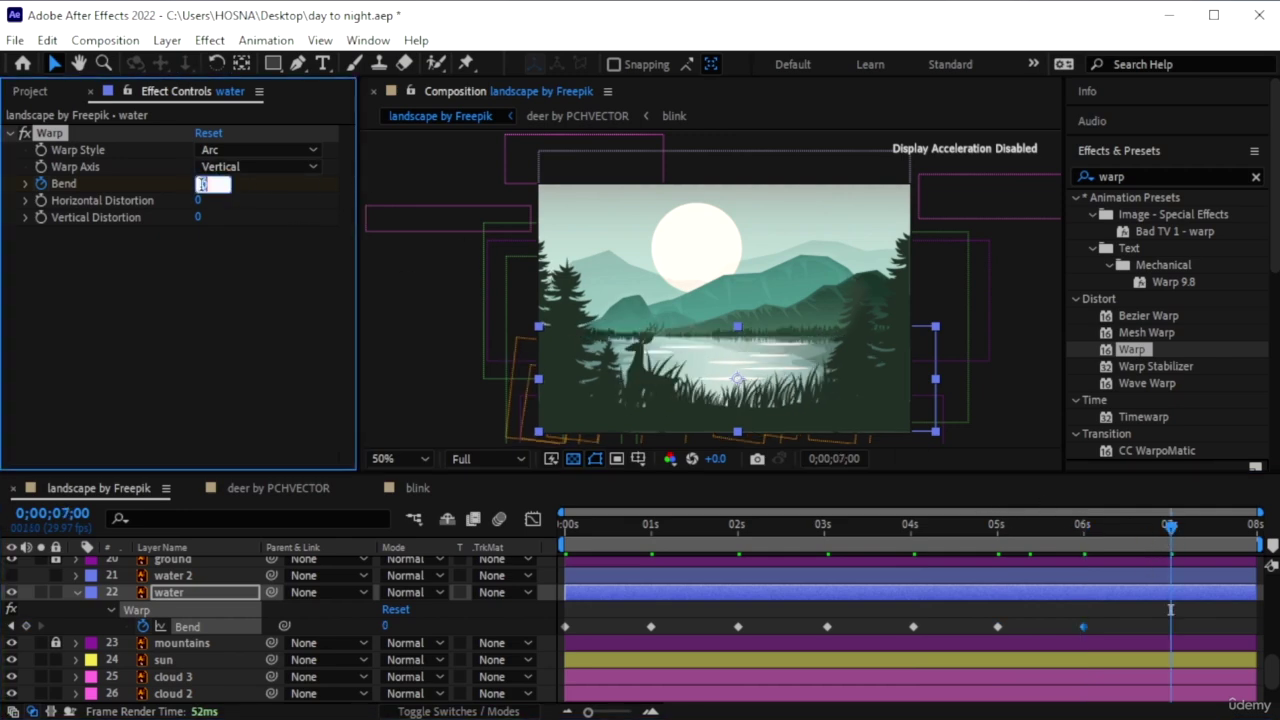
pyautogui.write('-5')
pyautogui.press('Return')
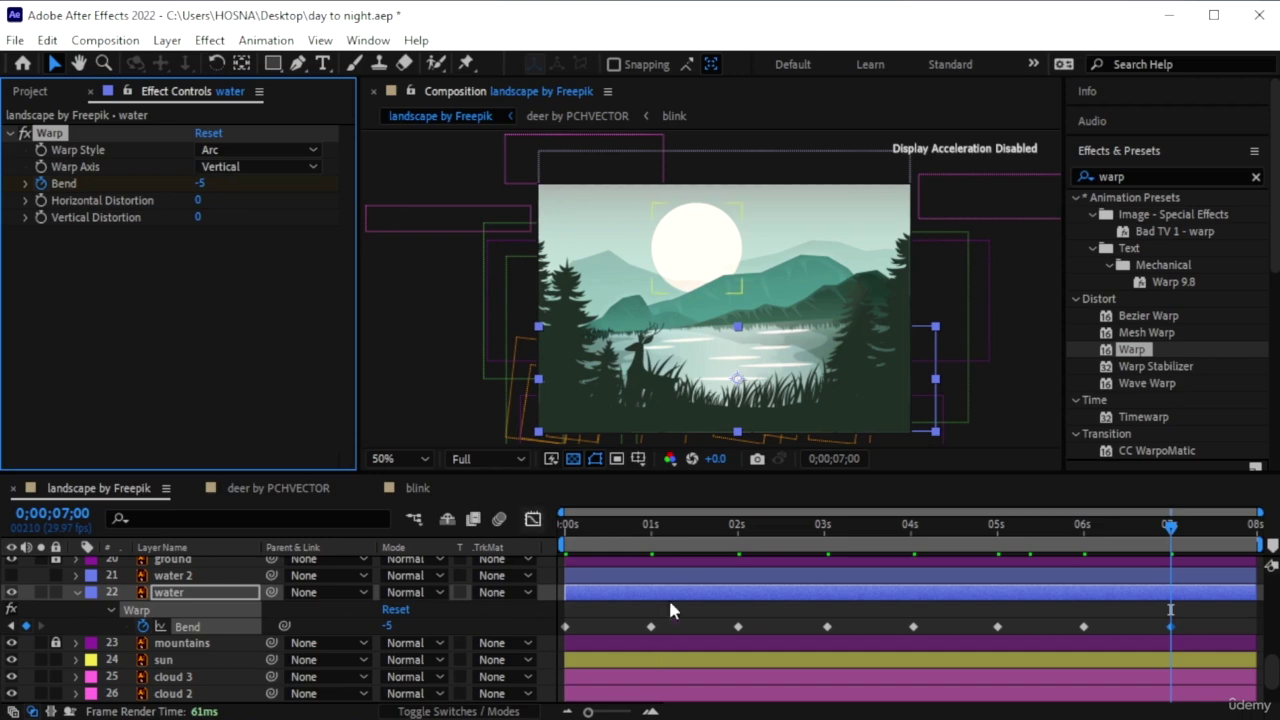
# Review the water's motion through 0;00;02;09, try out the Warp's distortion values, and undo the trial
pyautogui.moveTo(587, 548); pyautogui.dragTo(765, 596)
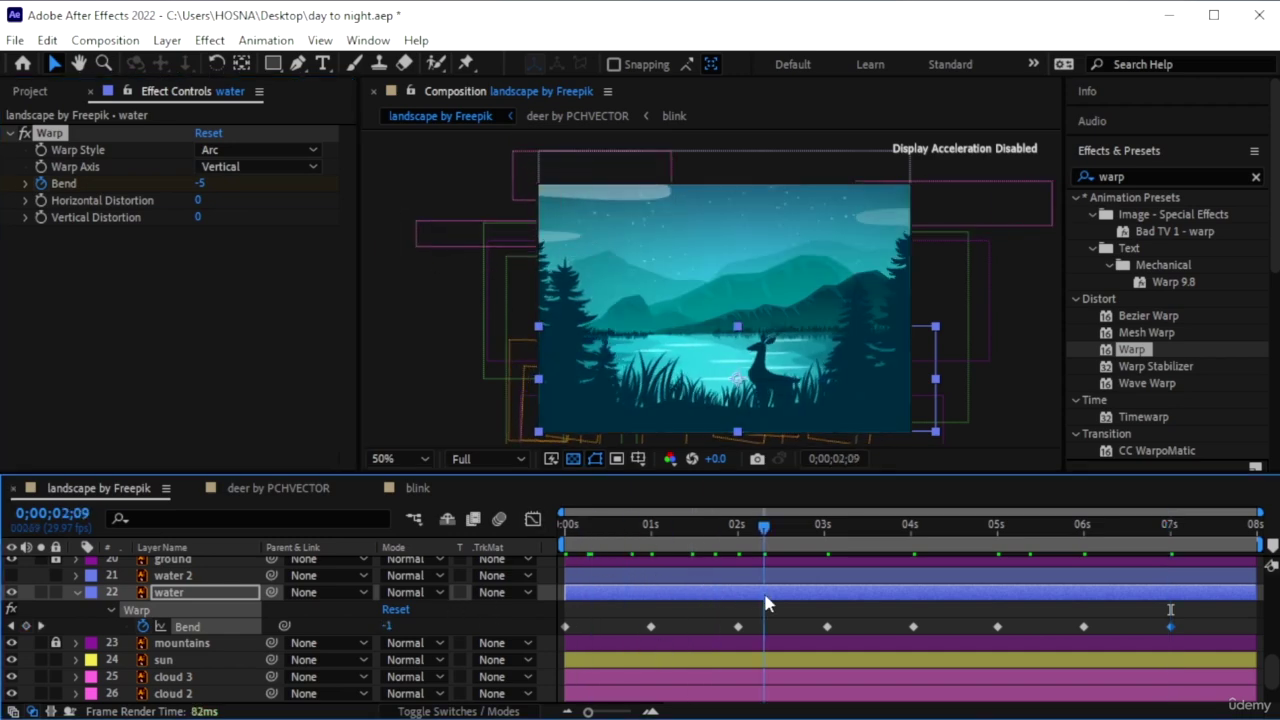
pyautogui.moveTo(198, 200)
pyautogui.mouseDown()
pyautogui.moveTo(250, 204)
pyautogui.moveTo(203, 215)
pyautogui.moveTo(207, 235)
pyautogui.moveTo(198, 217)
pyautogui.mouseUp()
pyautogui.hotkey('ctrl', 'z')
pyautogui.click(198, 217)
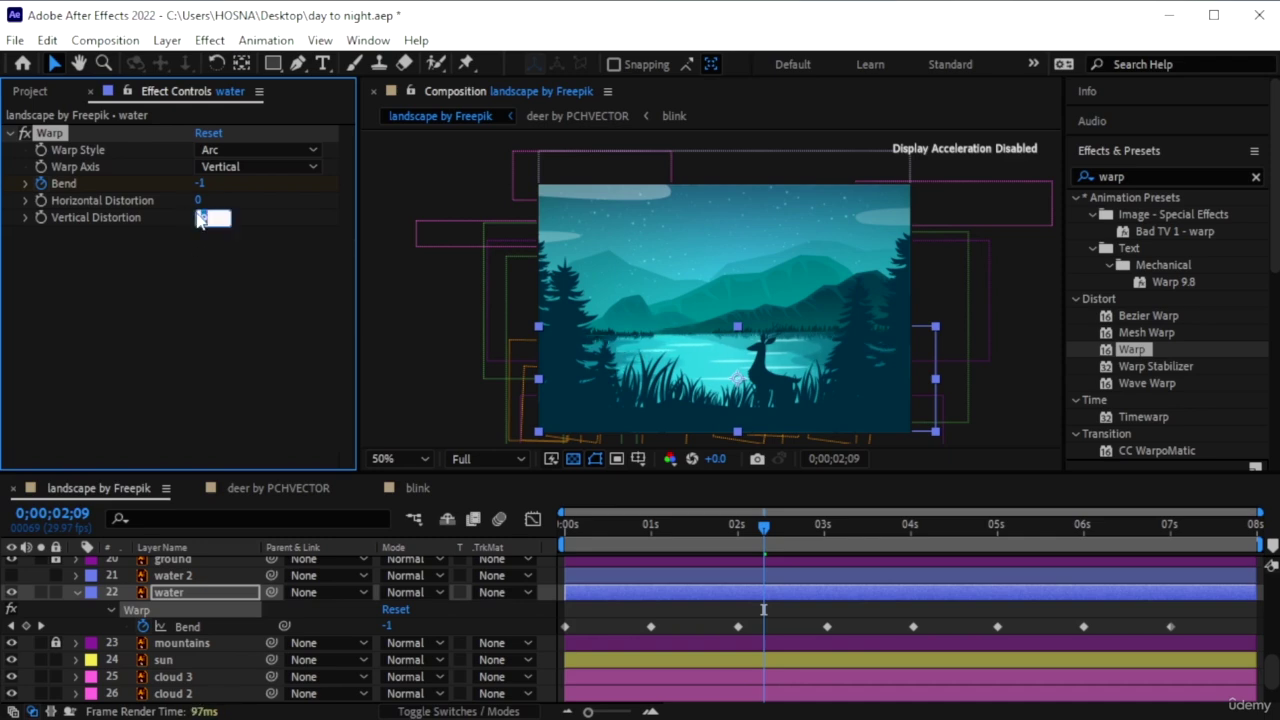
pyautogui.press('Return')
# Start Vertical Distortion keyframing with 0 at 0;00;00;16, move to 0;00;01;14 and reveal the "water" layer's keyframes
pyautogui.click(634, 530)
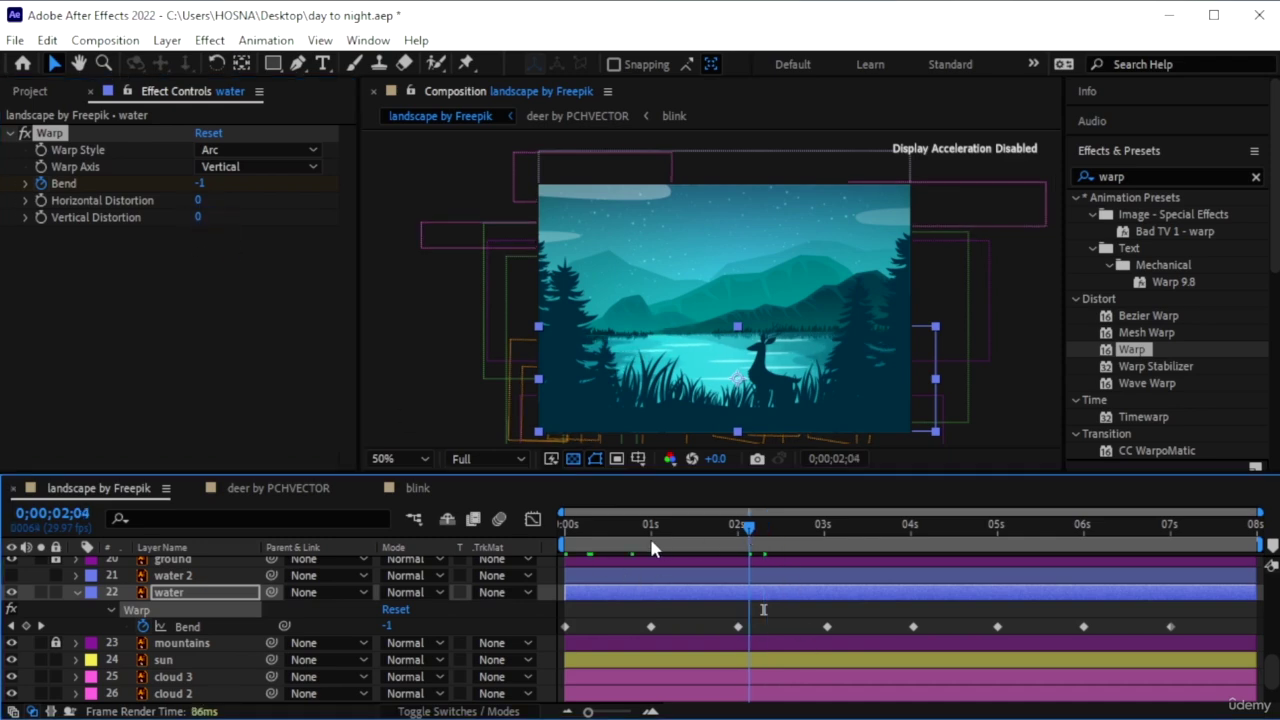
pyautogui.click(611, 536)
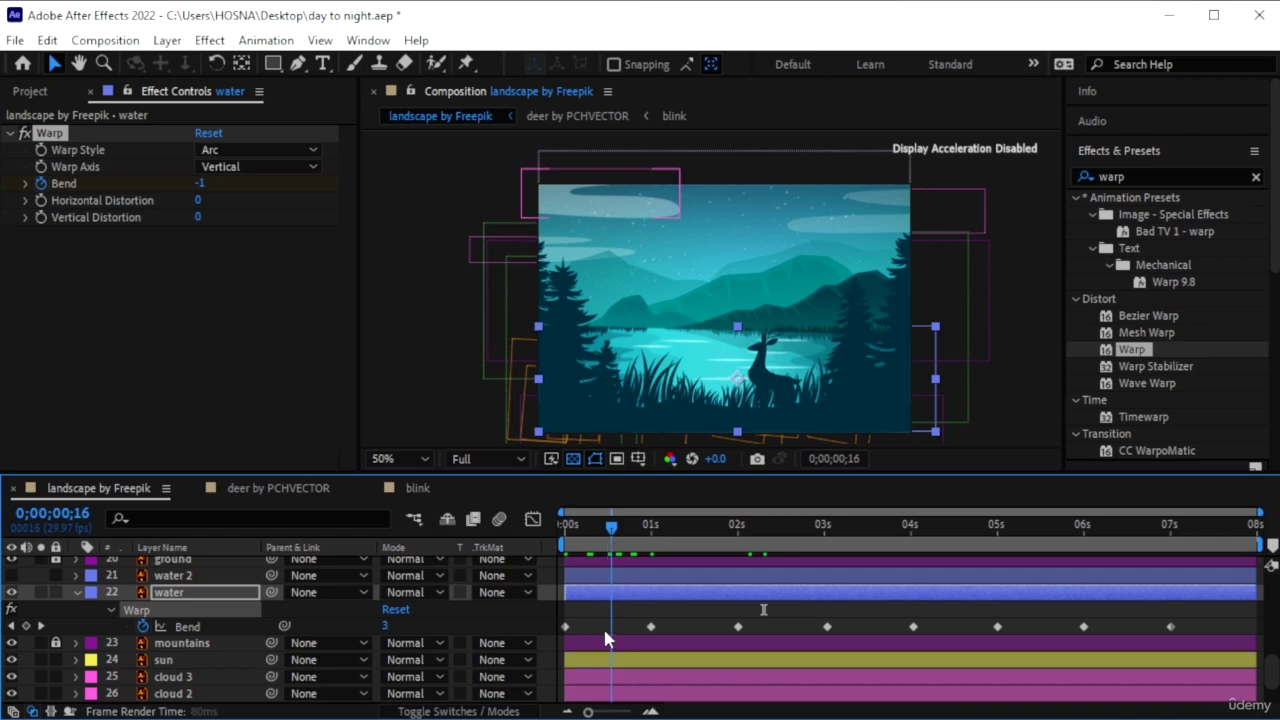
pyautogui.click(39, 213)
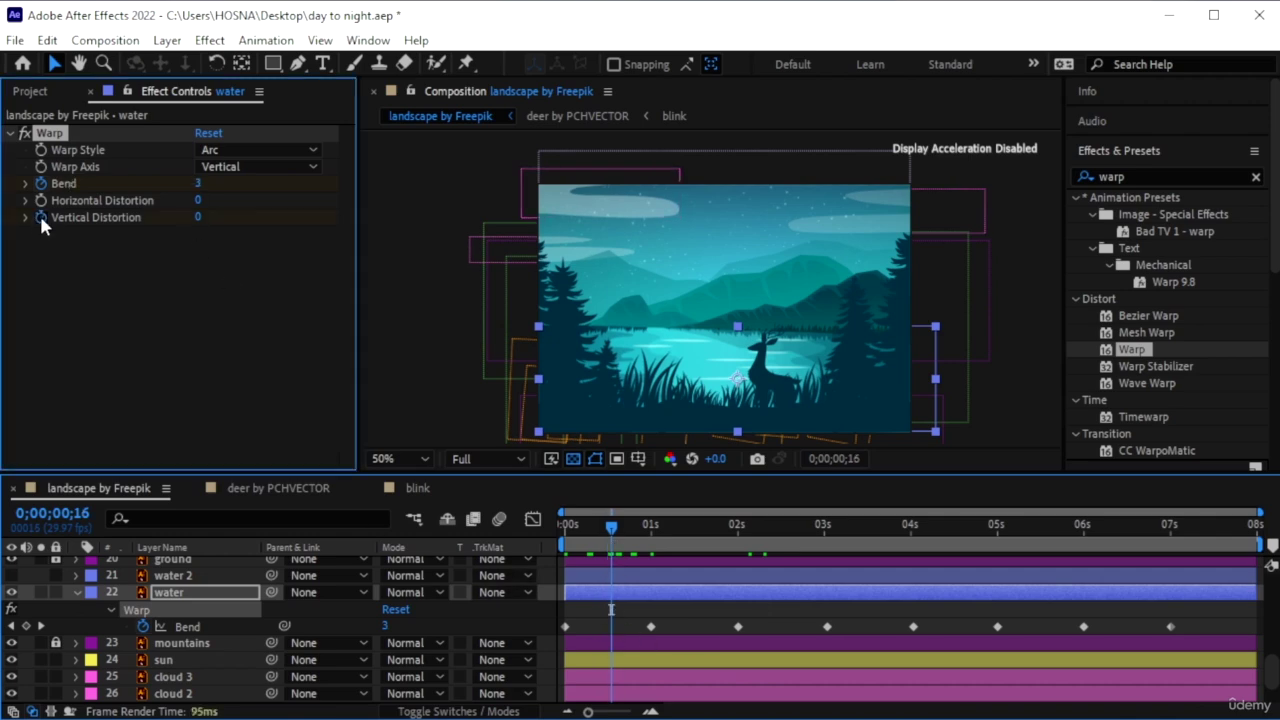
pyautogui.click(689, 524)
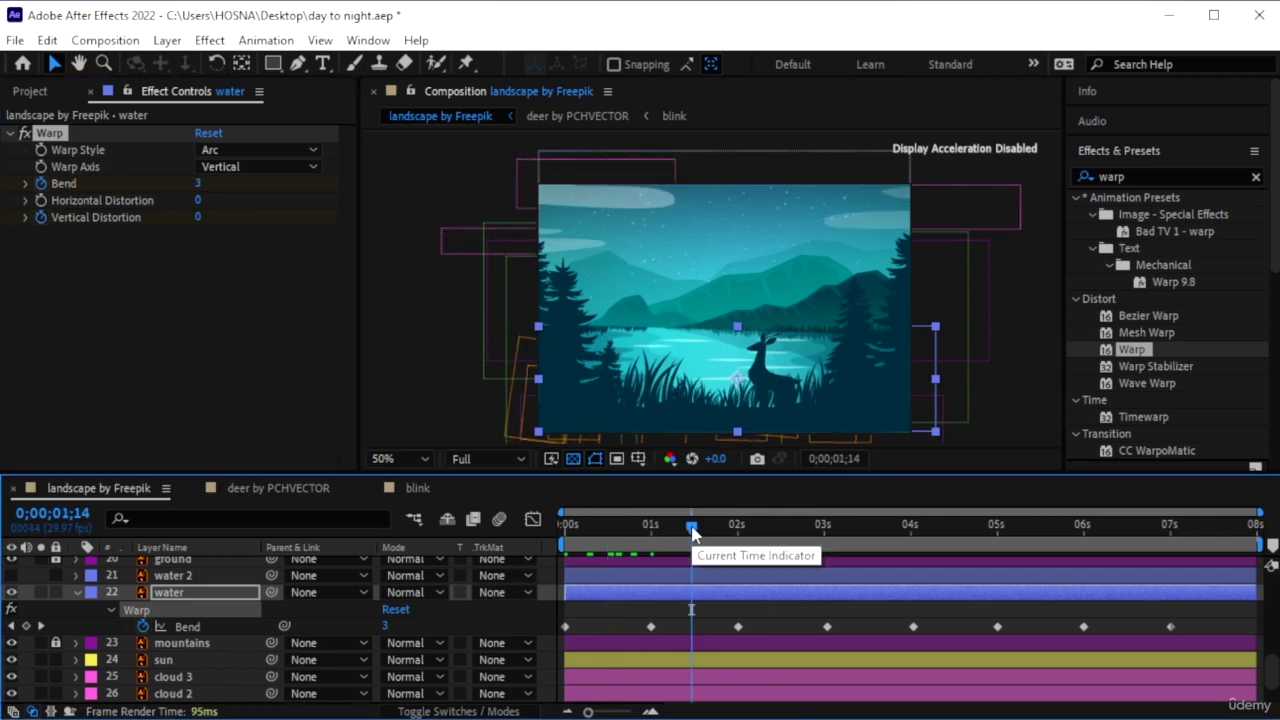
pyautogui.press('u')
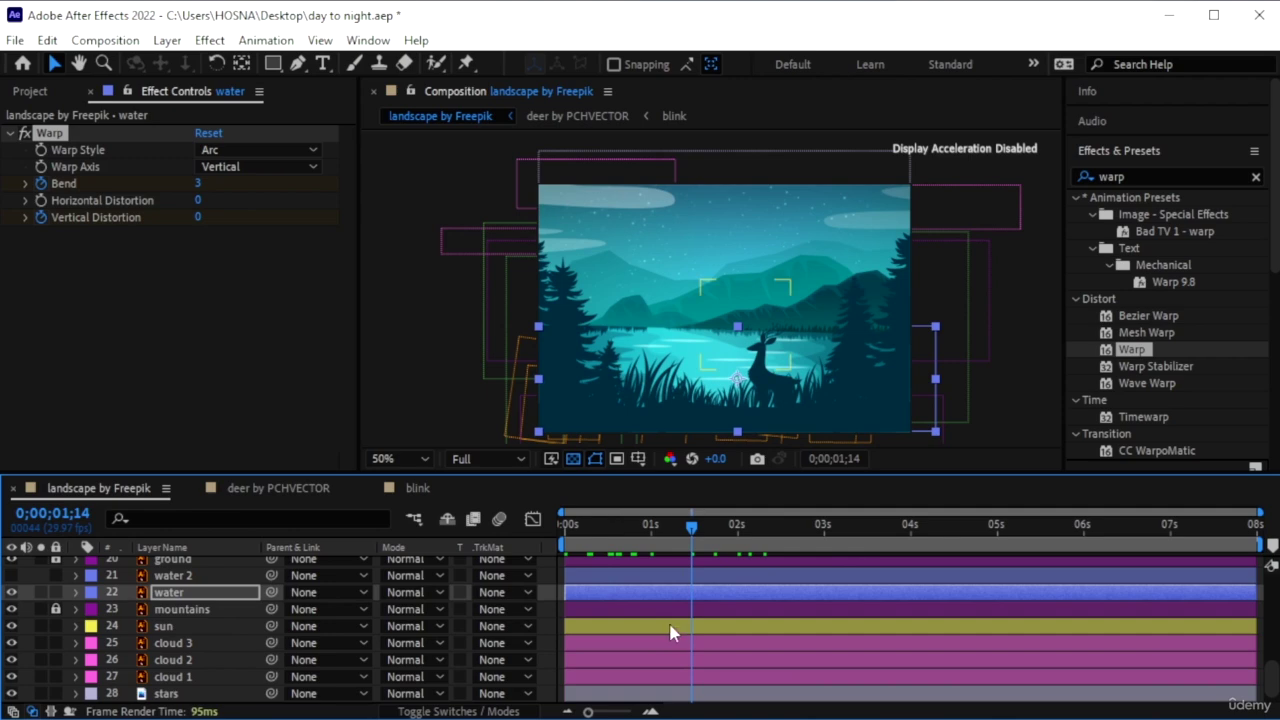
pyautogui.press('u')
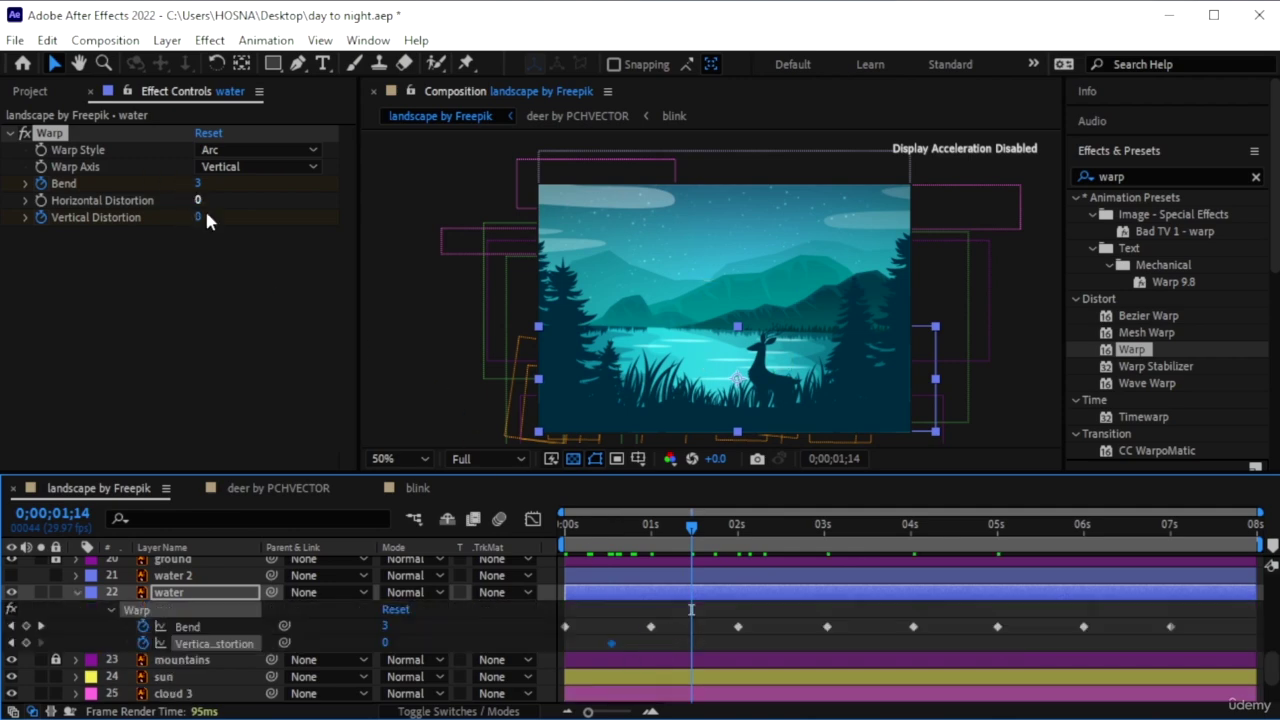
# Keyframe the water's Vertical Distortion at 9 at 0;00;01;14 and 0 at 0;00;02;16
pyautogui.click(199, 216)
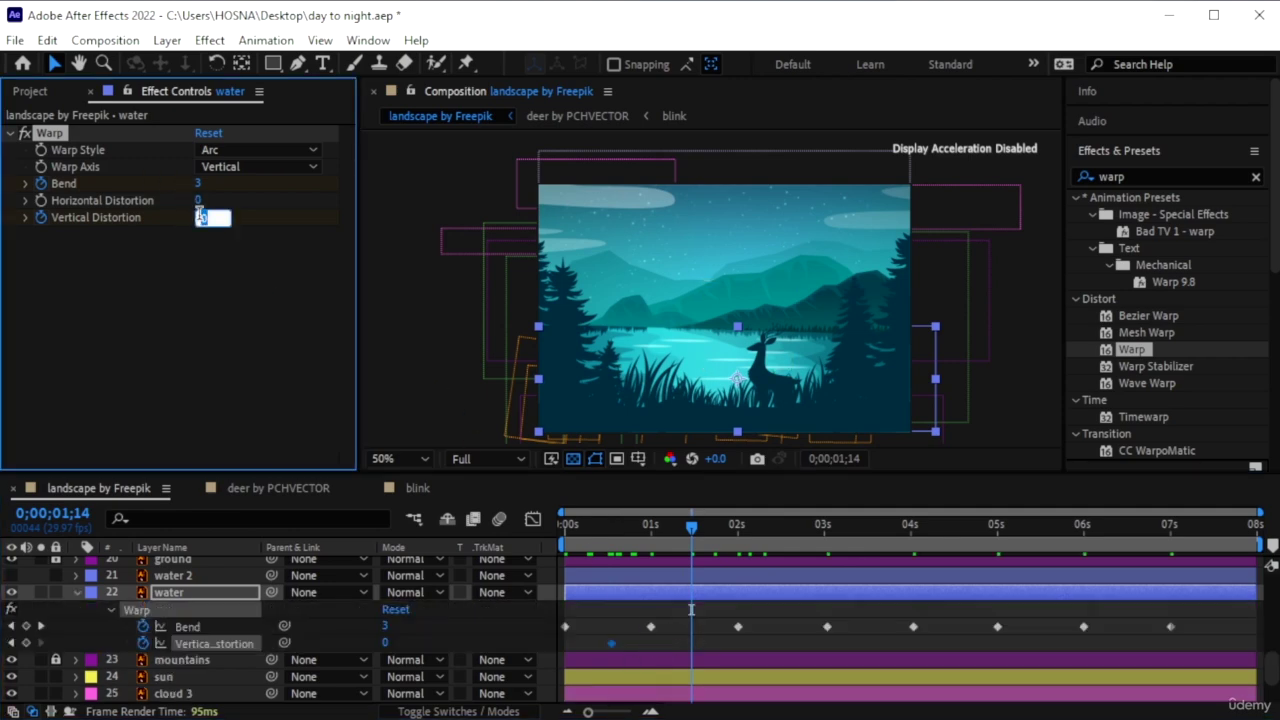
pyautogui.write('9')
pyautogui.press('Return')
pyautogui.click(784, 530)
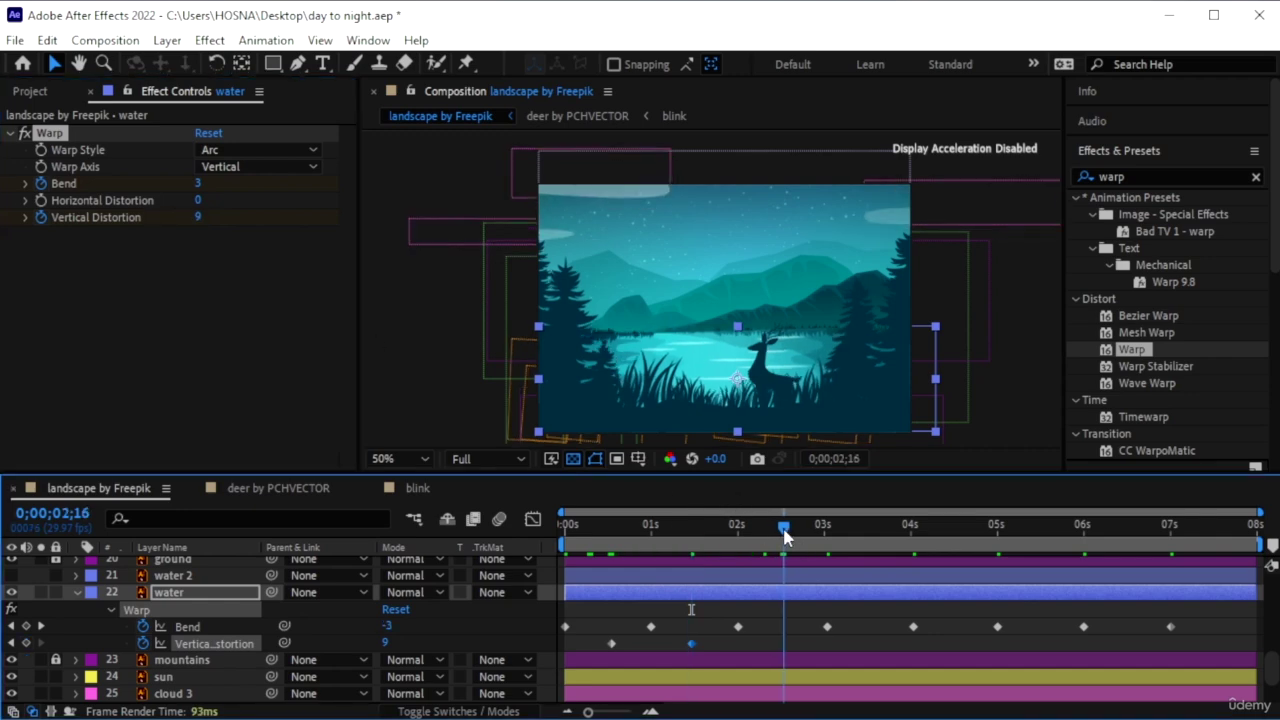
pyautogui.click(199, 216)
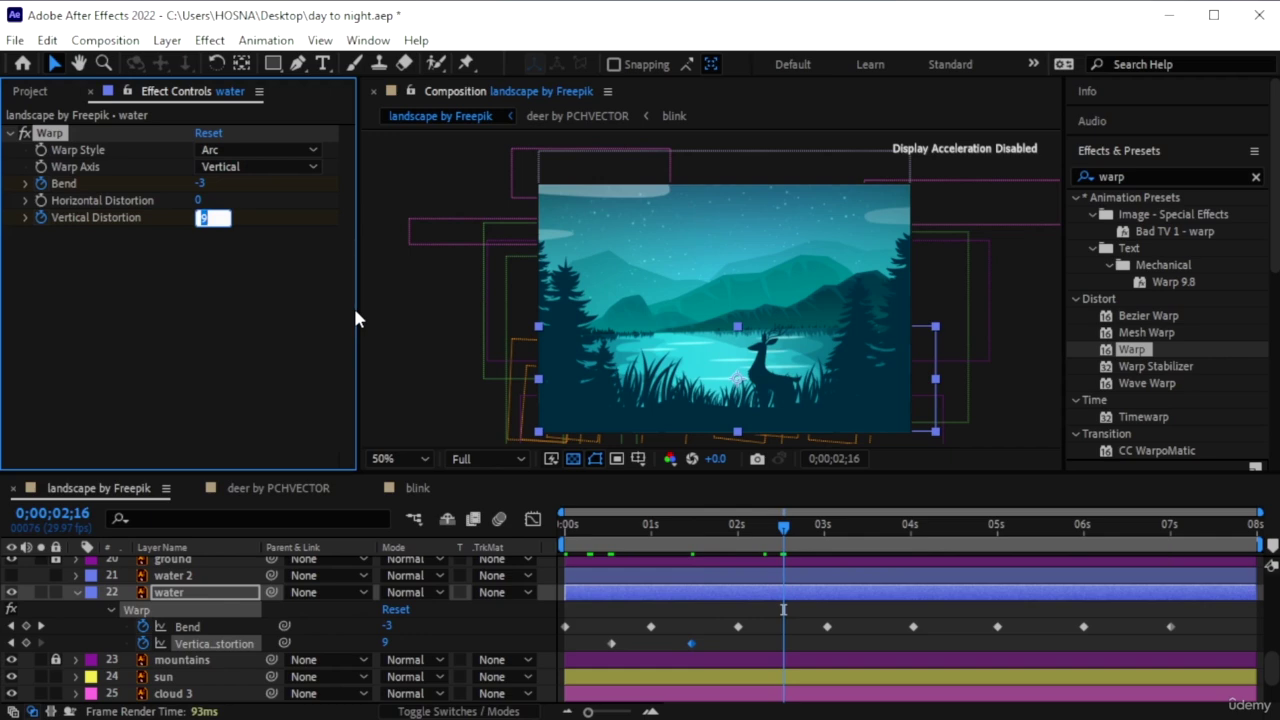
pyautogui.write('0')
pyautogui.press('Return')
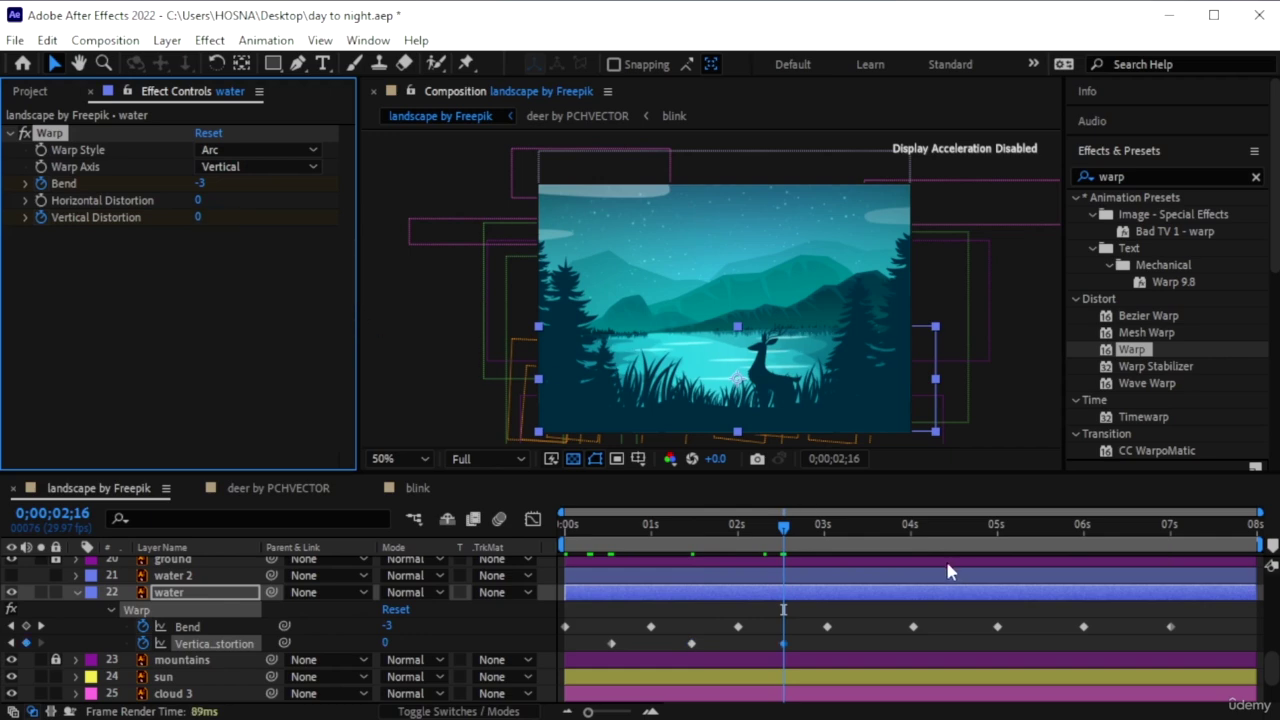
# Paste the Vertical Distortion keyframe at 0;00;03;16, stretch the keyframe series out to about 0;00;07;11, and preview the motion
pyautogui.click(871, 537)
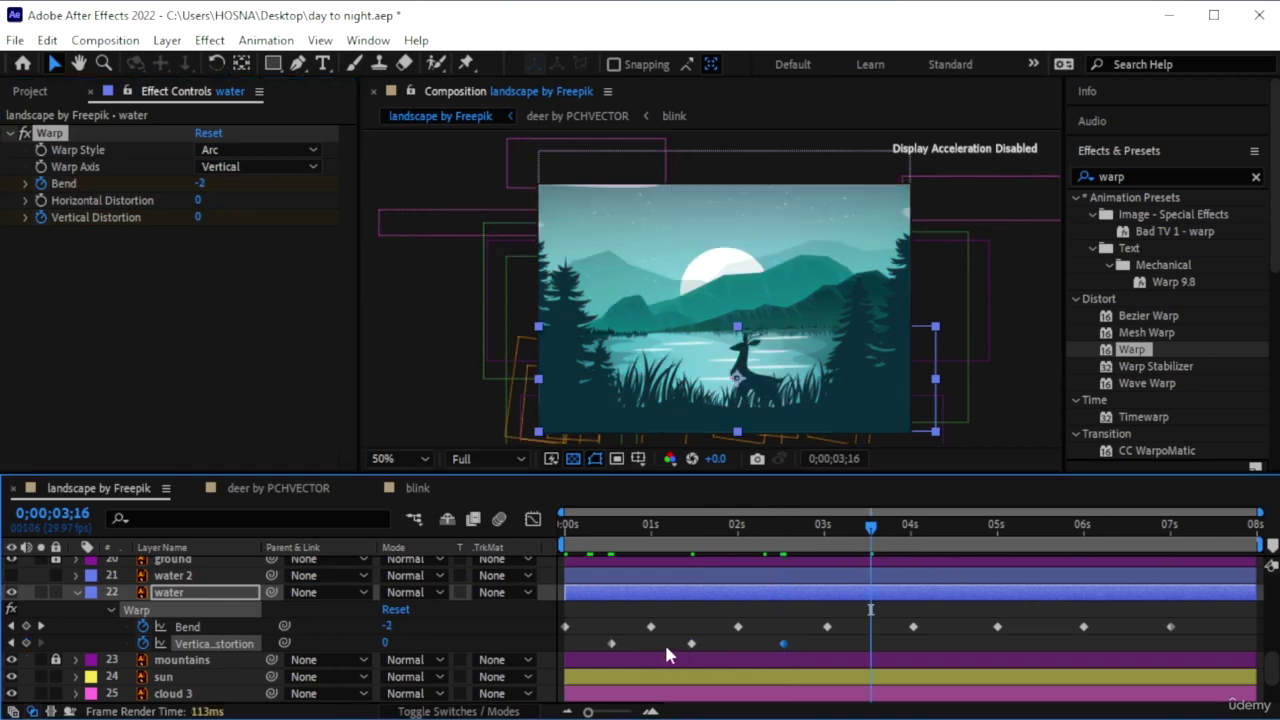
pyautogui.hotkey('ctrl', 'v')
pyautogui.moveTo(893, 641); pyautogui.dragTo(600, 651)
pyautogui.moveTo(870, 643); pyautogui.dragTo(1203, 650)
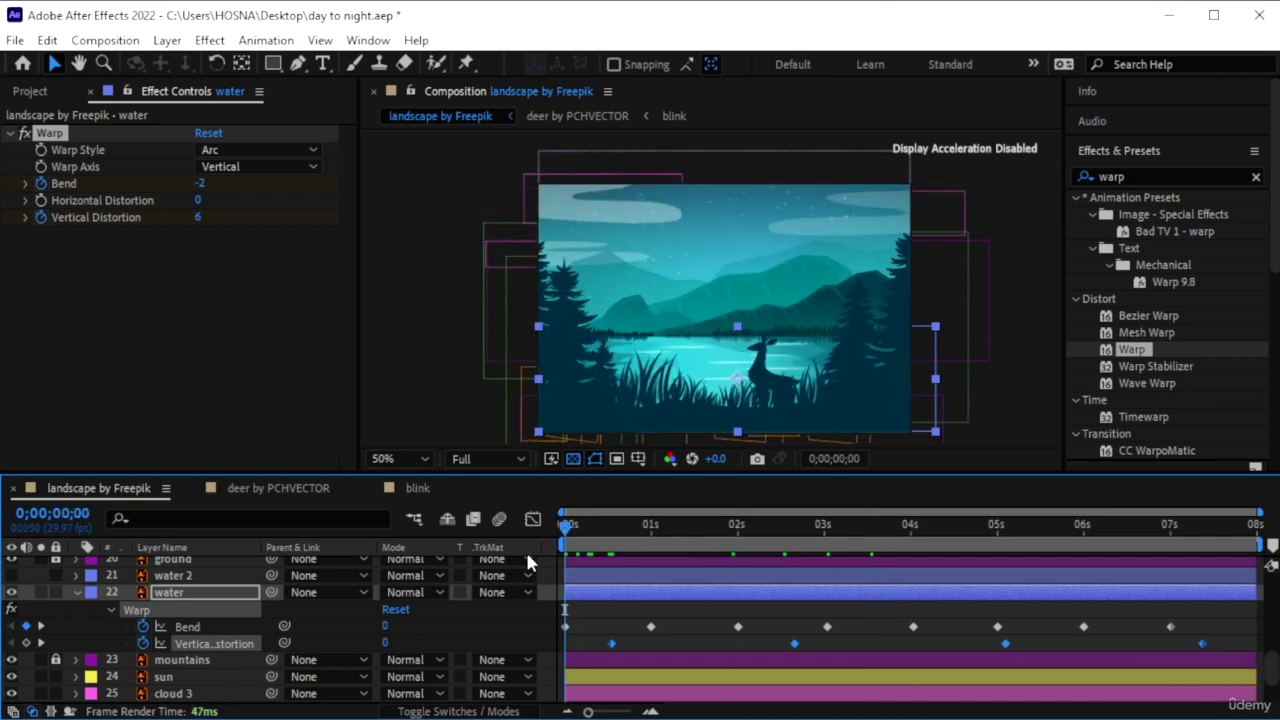
pyautogui.press('space')
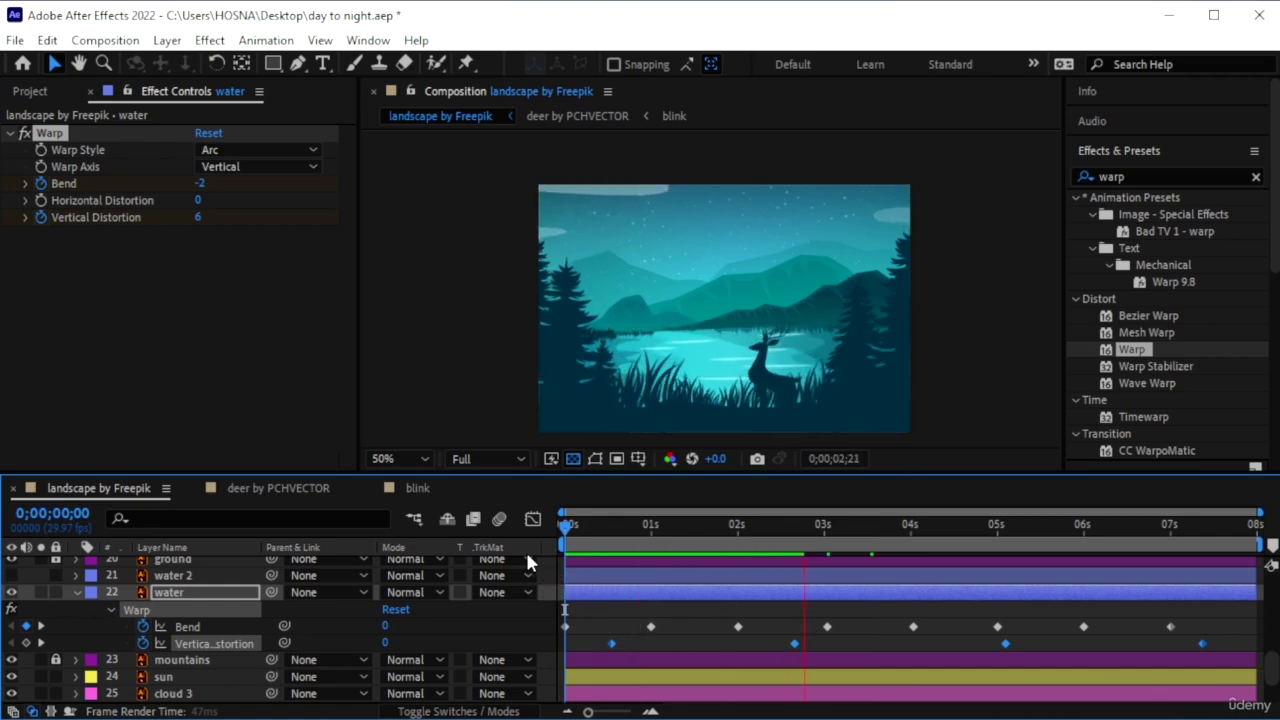
pyautogui.press('space')
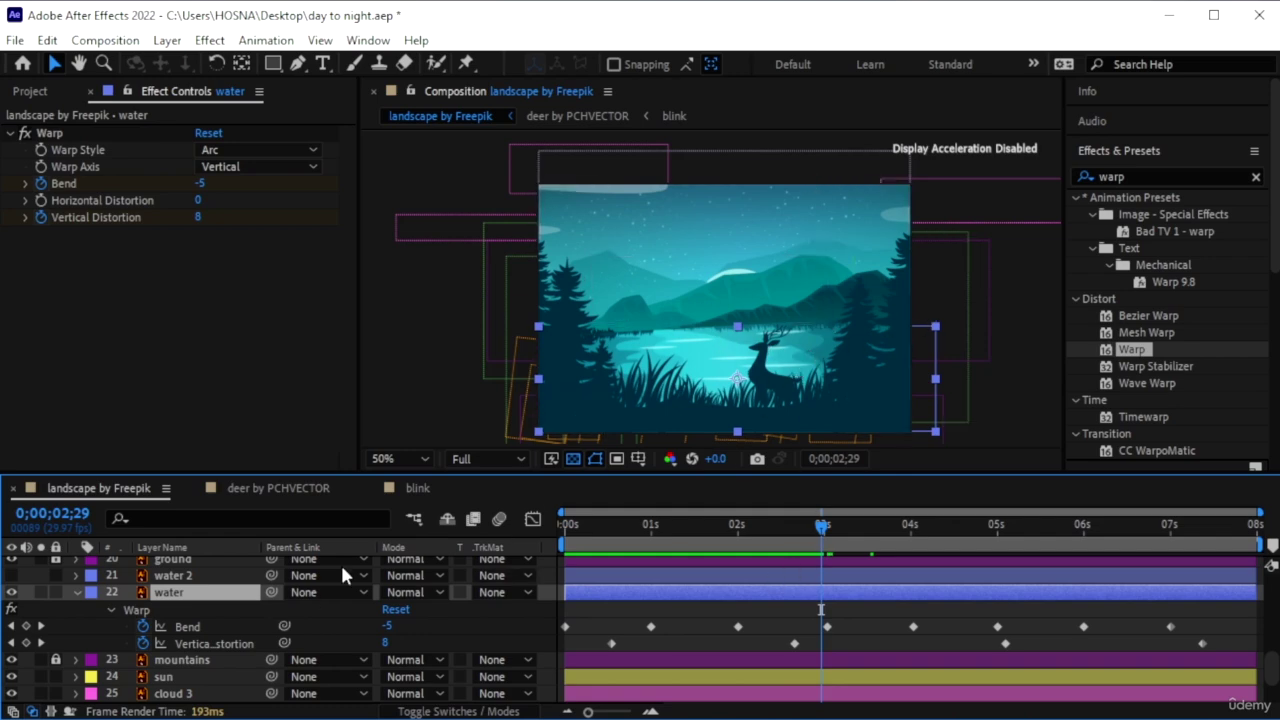
# Lower the "water" layer's opacity to 44% and draw a wide rectangular mask over the lake from just below the shoreline down
pyautogui.press('t')
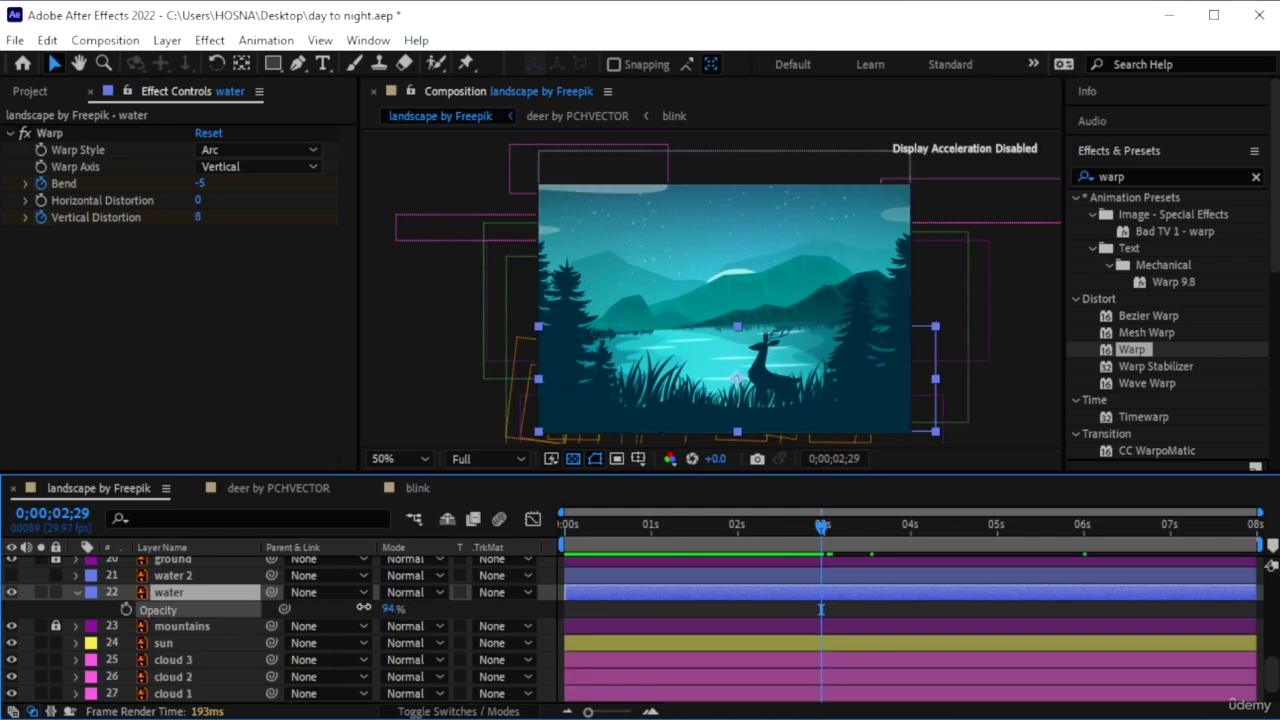
pyautogui.moveTo(394, 609); pyautogui.dragTo(361, 608)
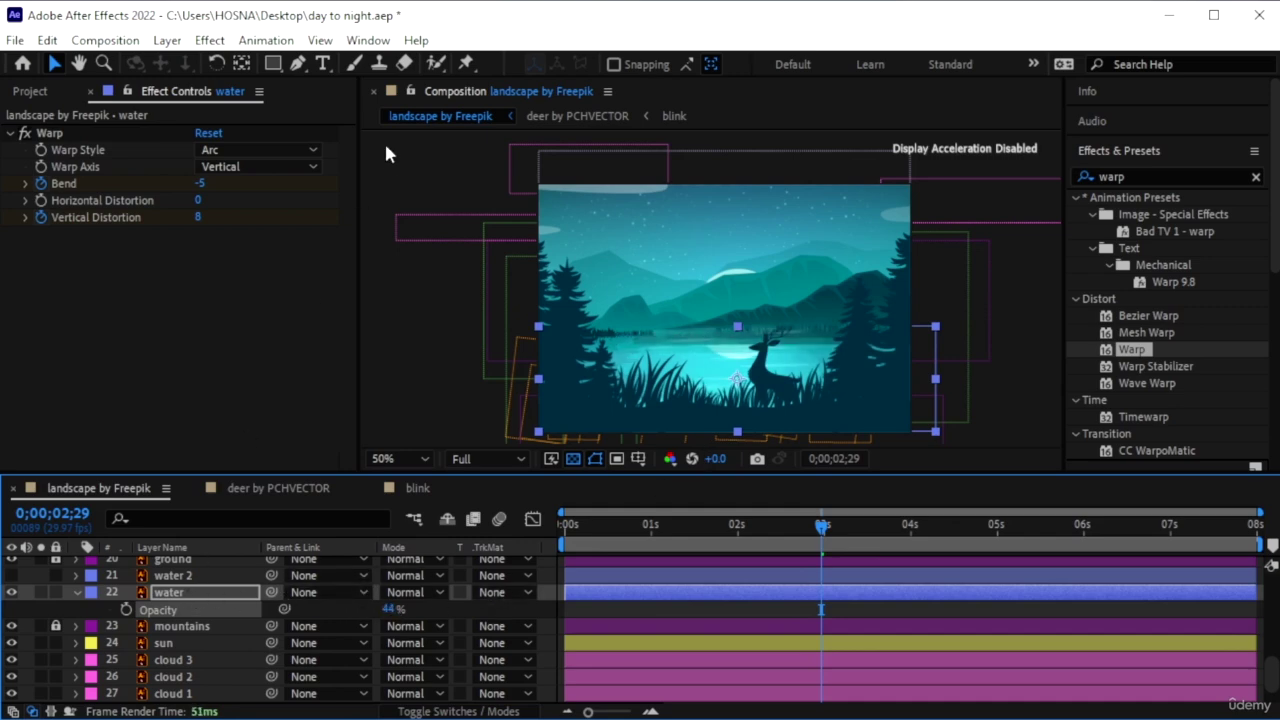
pyautogui.click(272, 63)
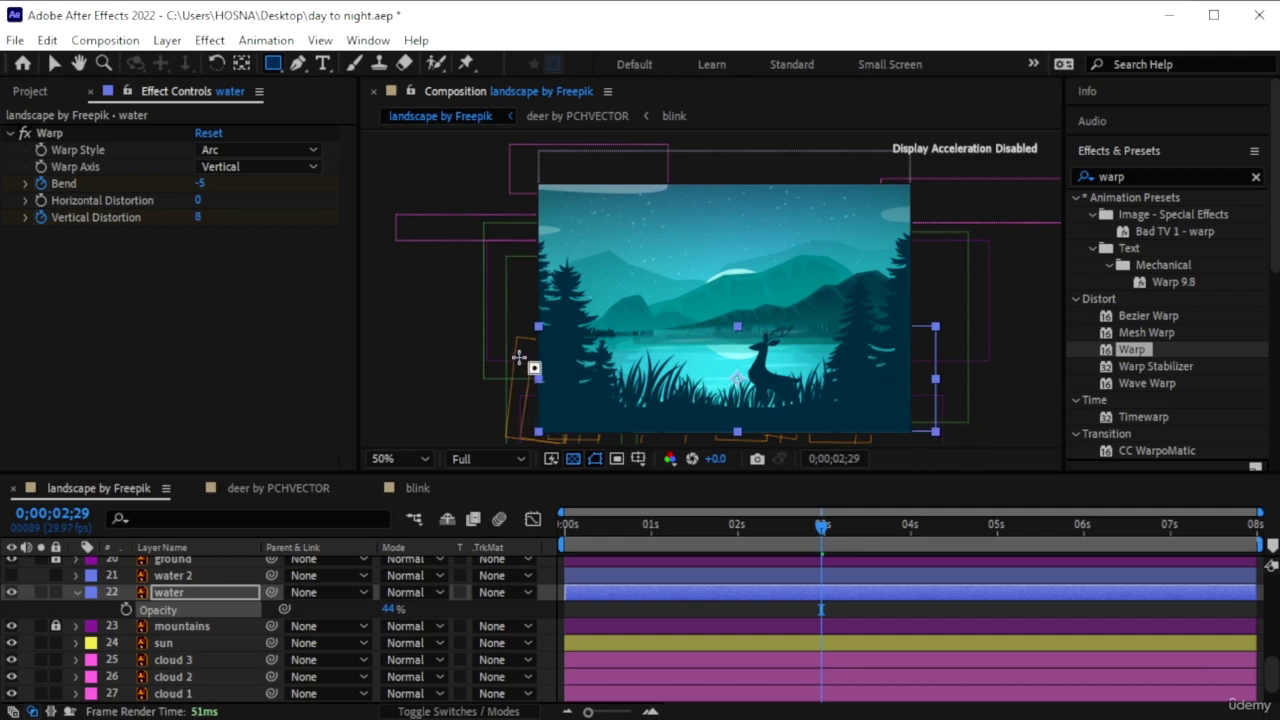
pyautogui.hotkey('ctrl', 'shift', 'h')
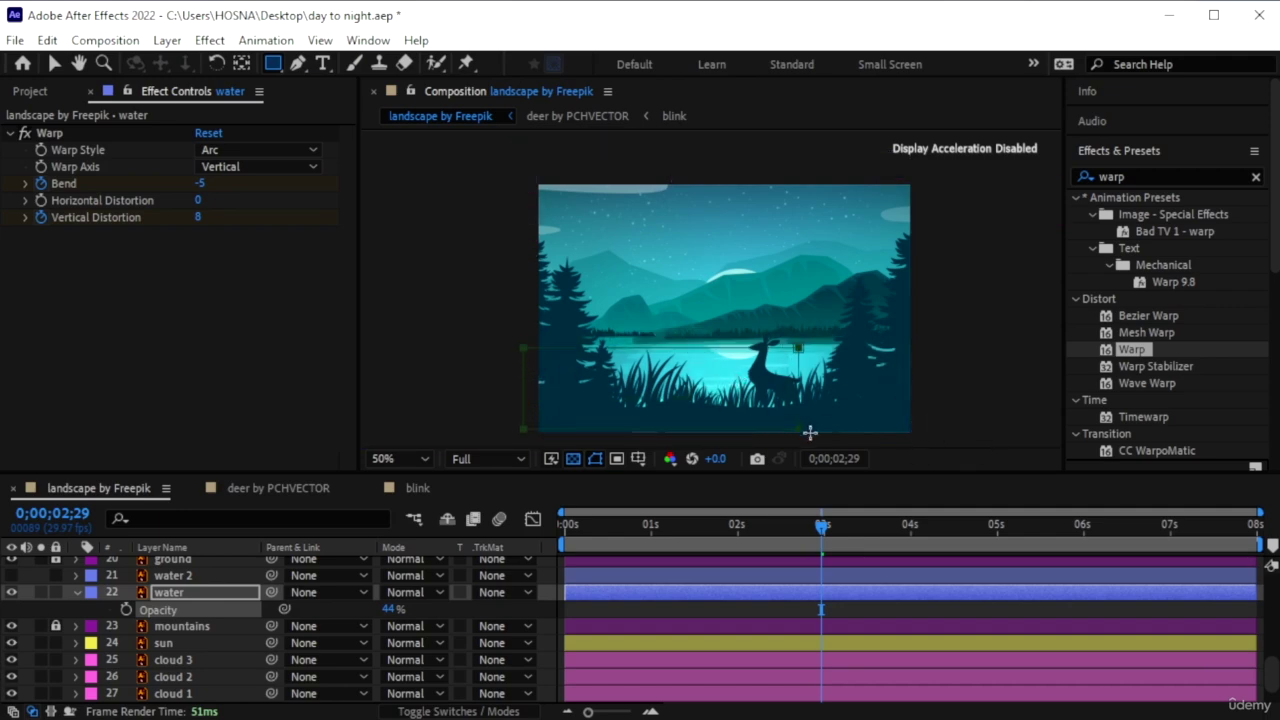
pyautogui.click(926, 460)
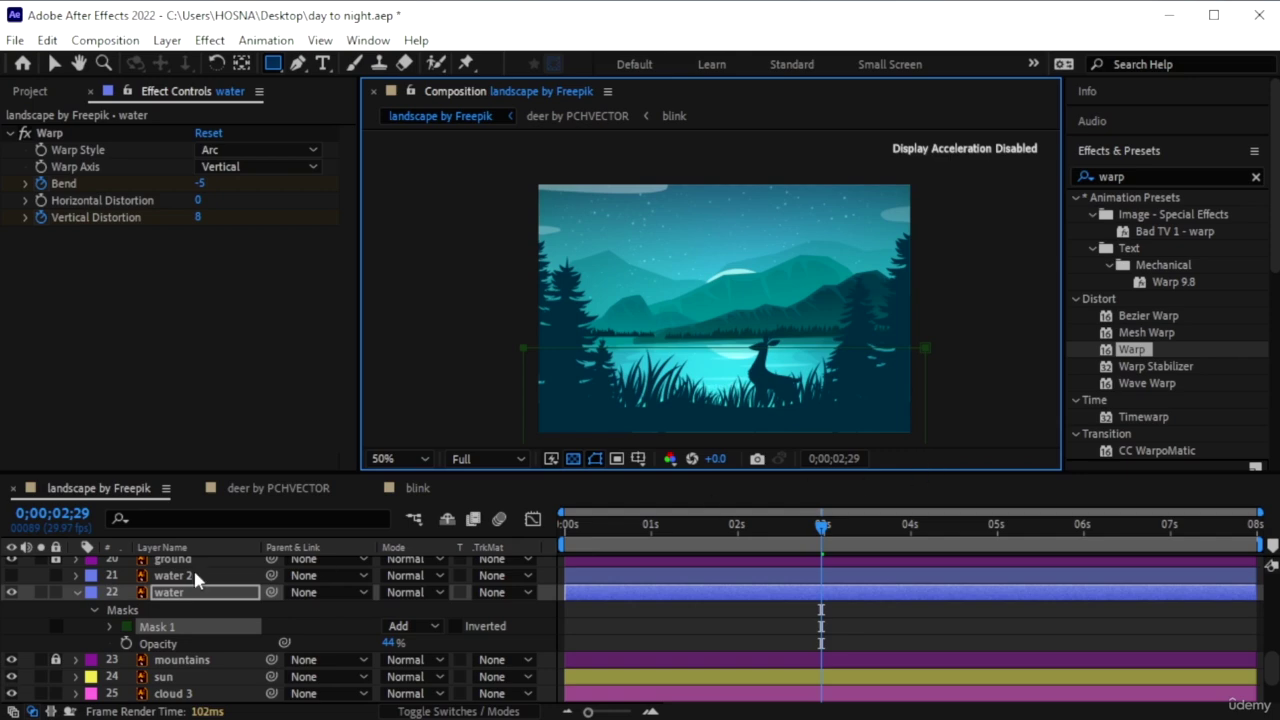
# Reveal the "water" layer's mask properties and preview the masked water motion from 0;00;00;08
pyautogui.click(200, 617)
pyautogui.hotkey('ctrl', 'shift', 'h')
pyautogui.press('m')
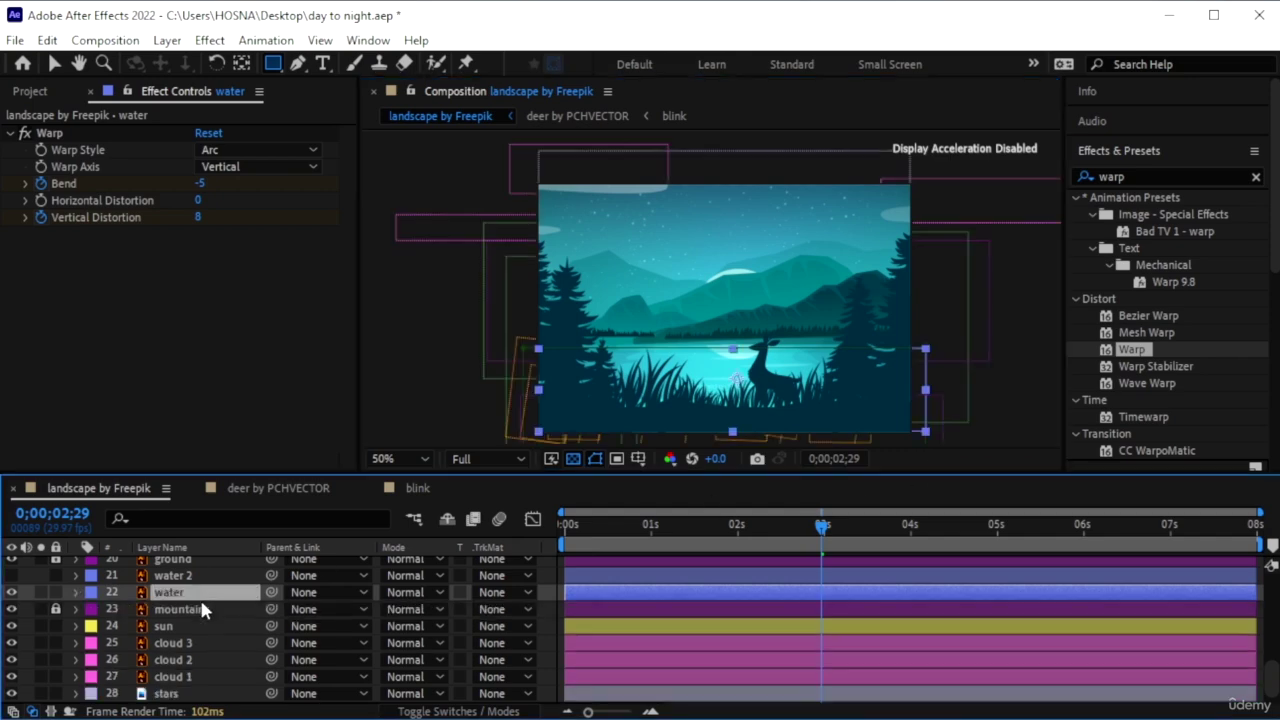
pyautogui.press('m')
pyautogui.press('m')
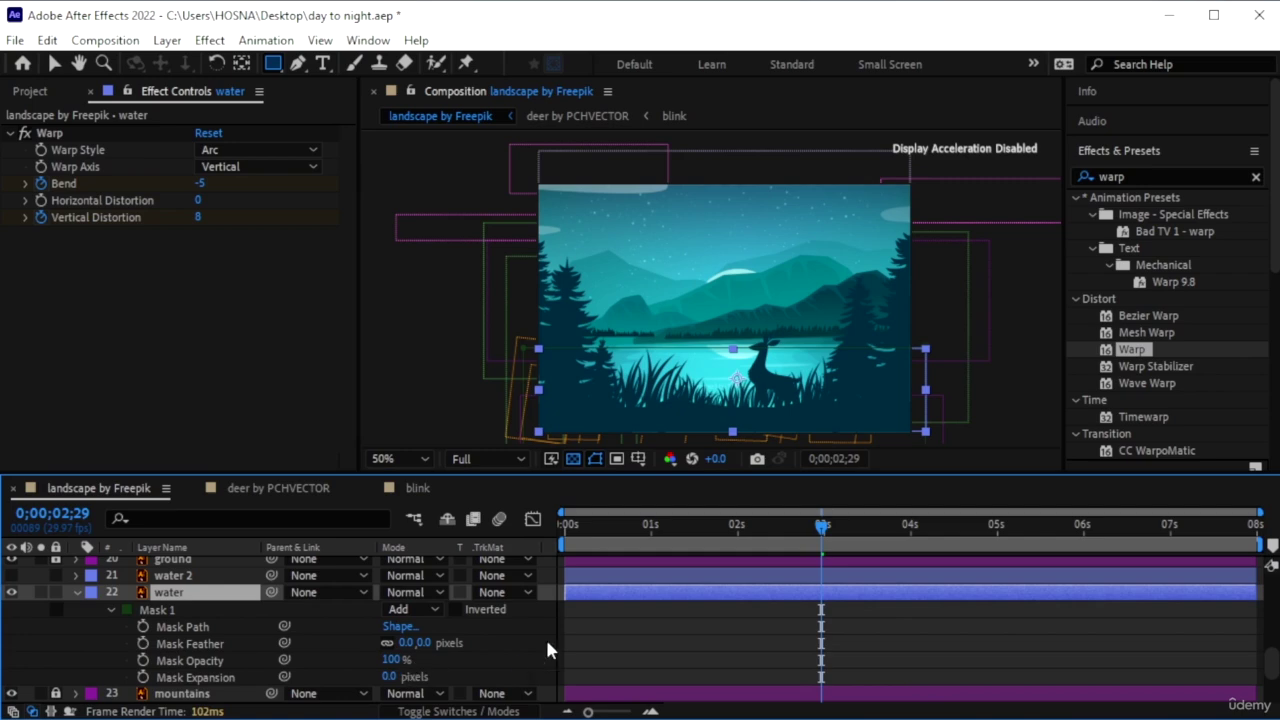
pyautogui.moveTo(835, 537); pyautogui.dragTo(587, 533)
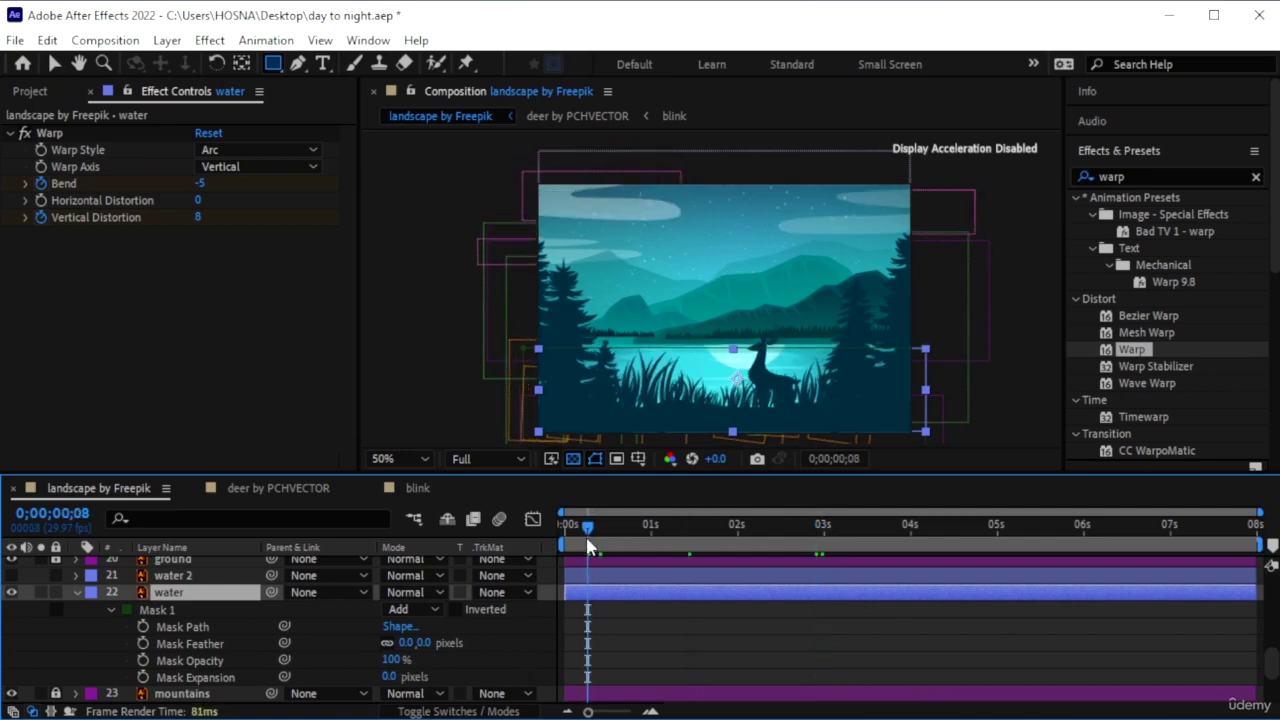
pyautogui.press('space')
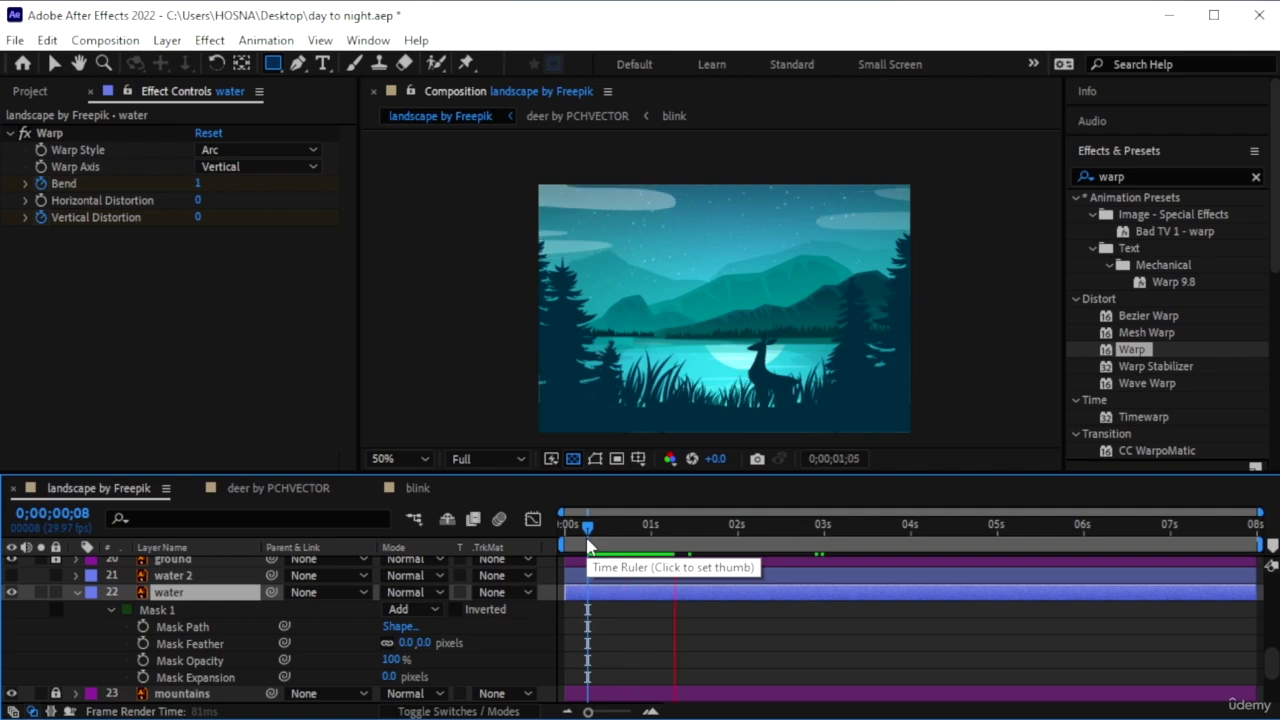
pyautogui.press('space')
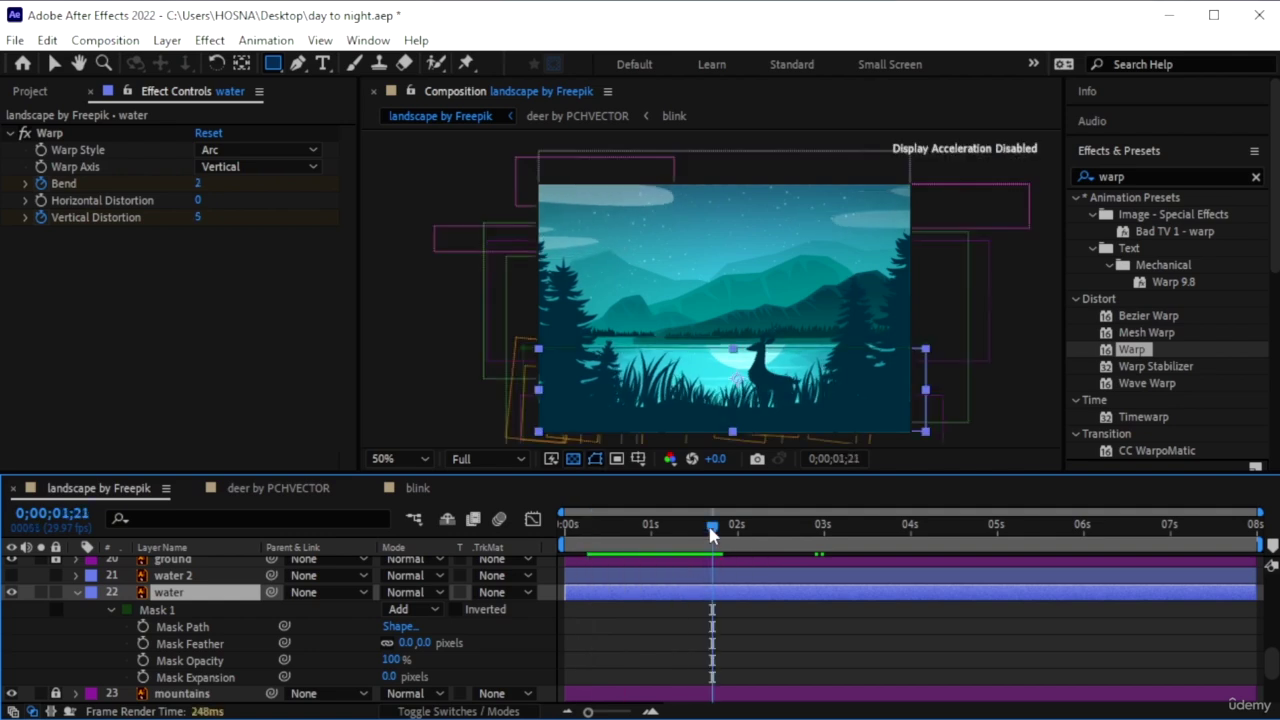
# Pull the upper edge of the "water" layer's mask slightly down and preview the animation from 0;00;01;21
pyautogui.click(186, 627)
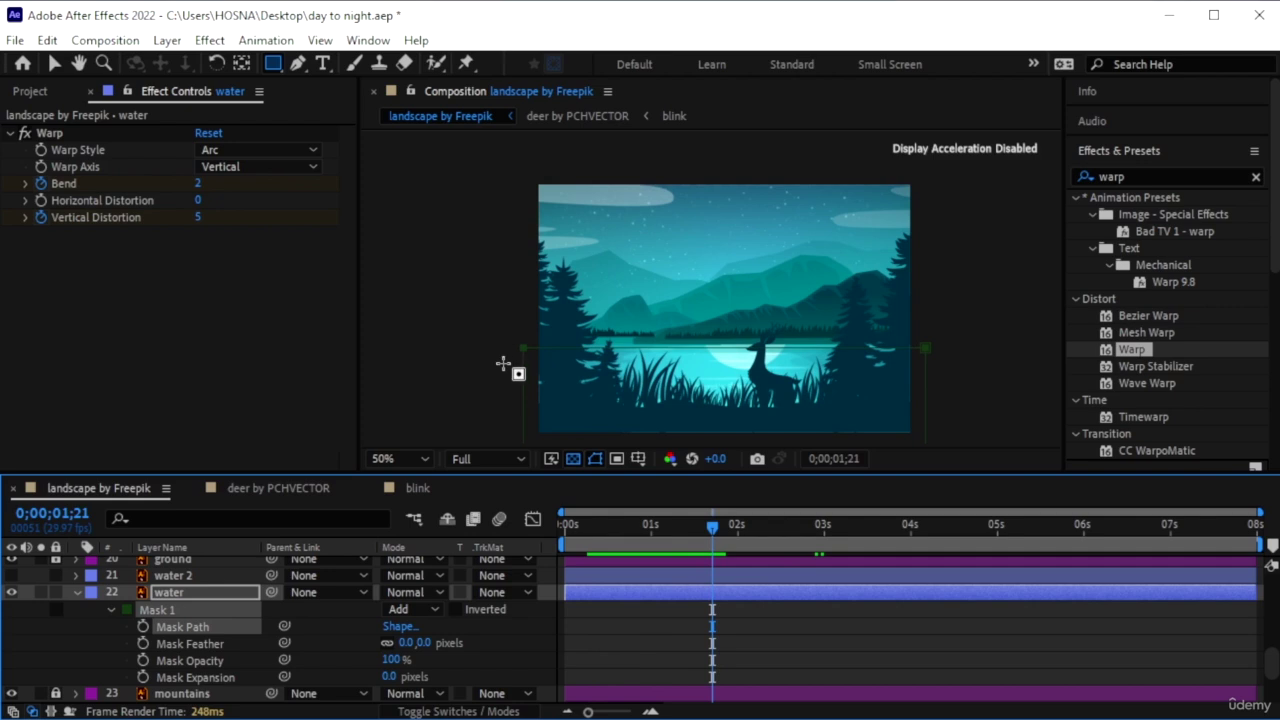
pyautogui.hotkey('ctrl', 't')
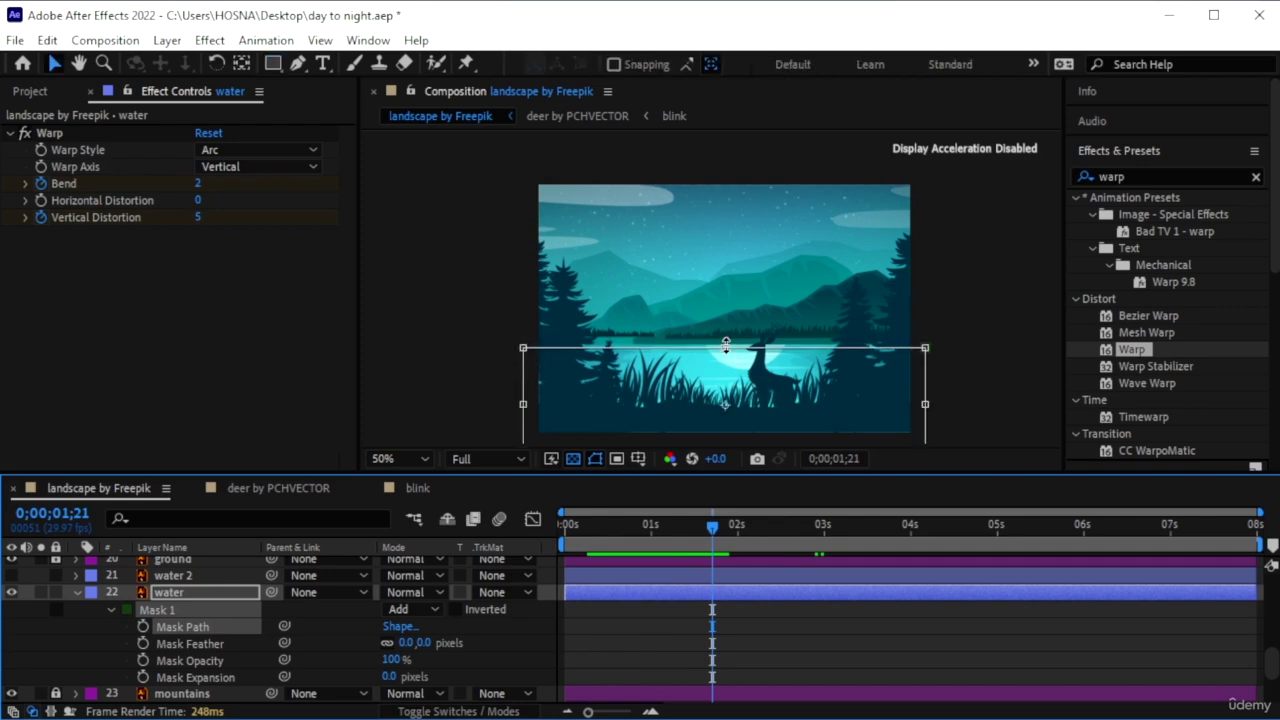
pyautogui.moveTo(726, 345); pyautogui.dragTo(726, 355)
pyautogui.press('Return')
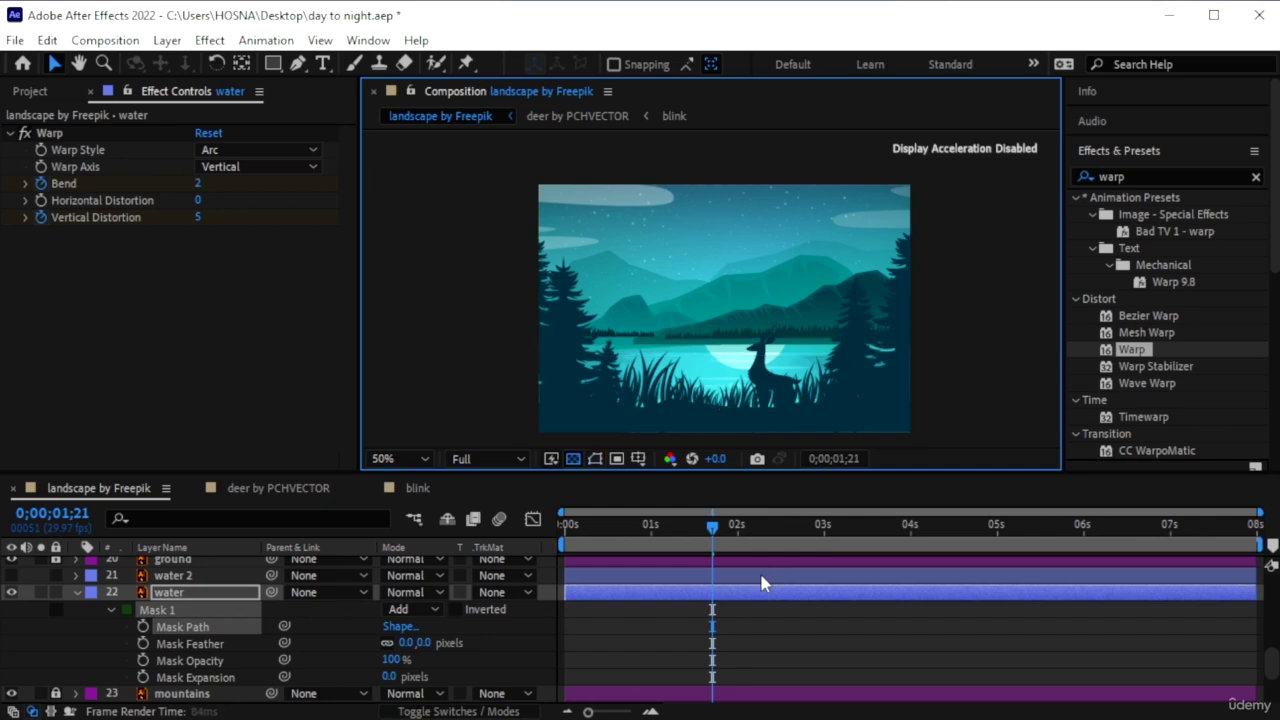
pyautogui.press('space')
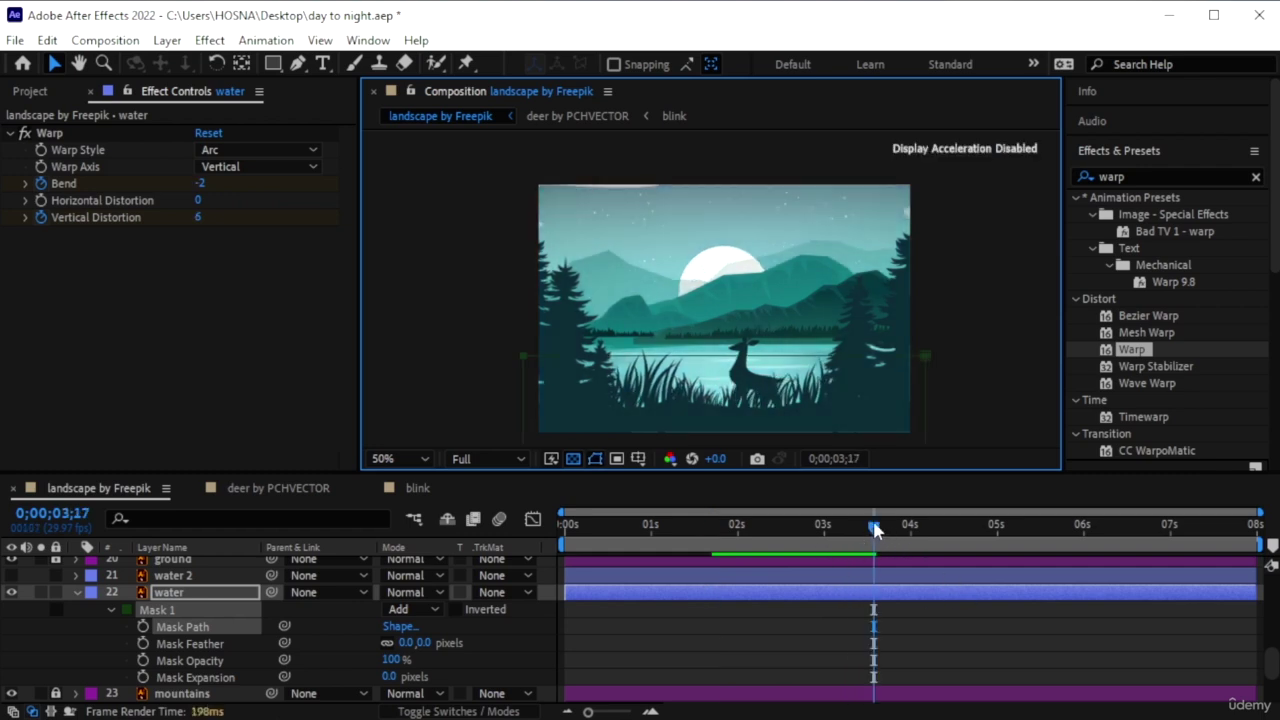
# Go to 0;00;02;00 and set the "water" layer's opacity to 100%
pyautogui.click(822, 532)
pyautogui.click(736, 540)
pyautogui.click(193, 596)
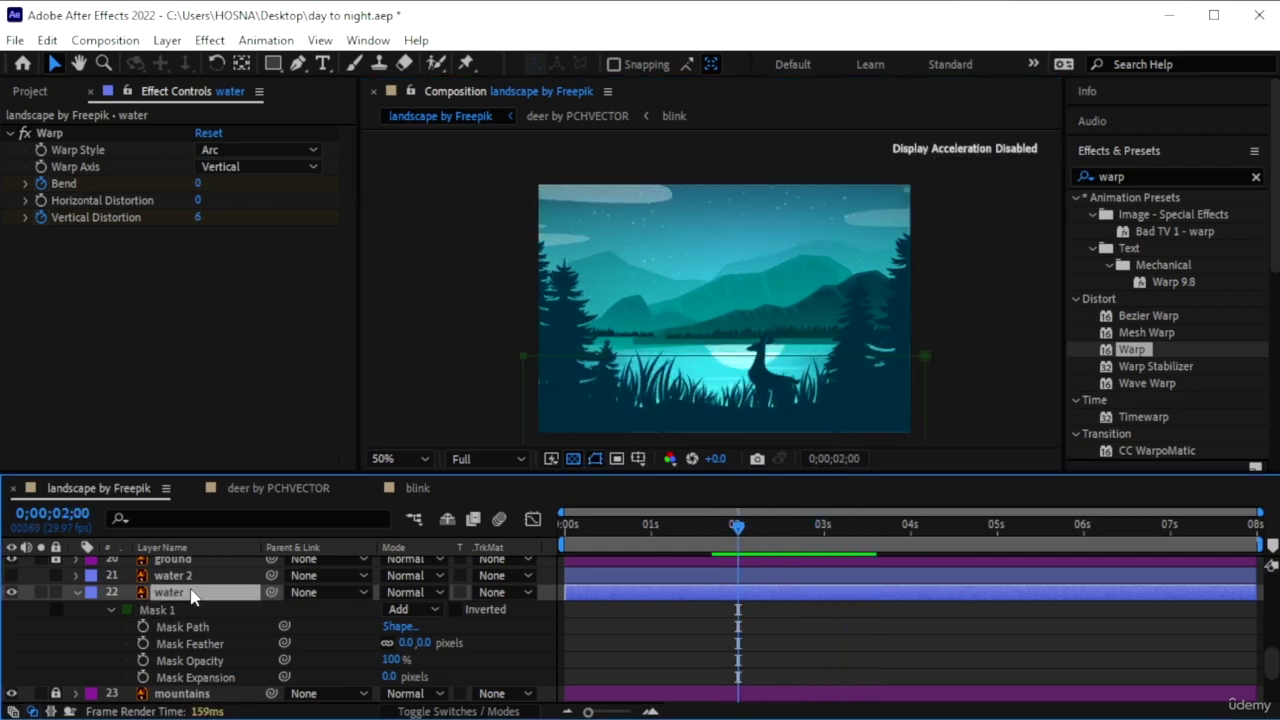
pyautogui.press('t')
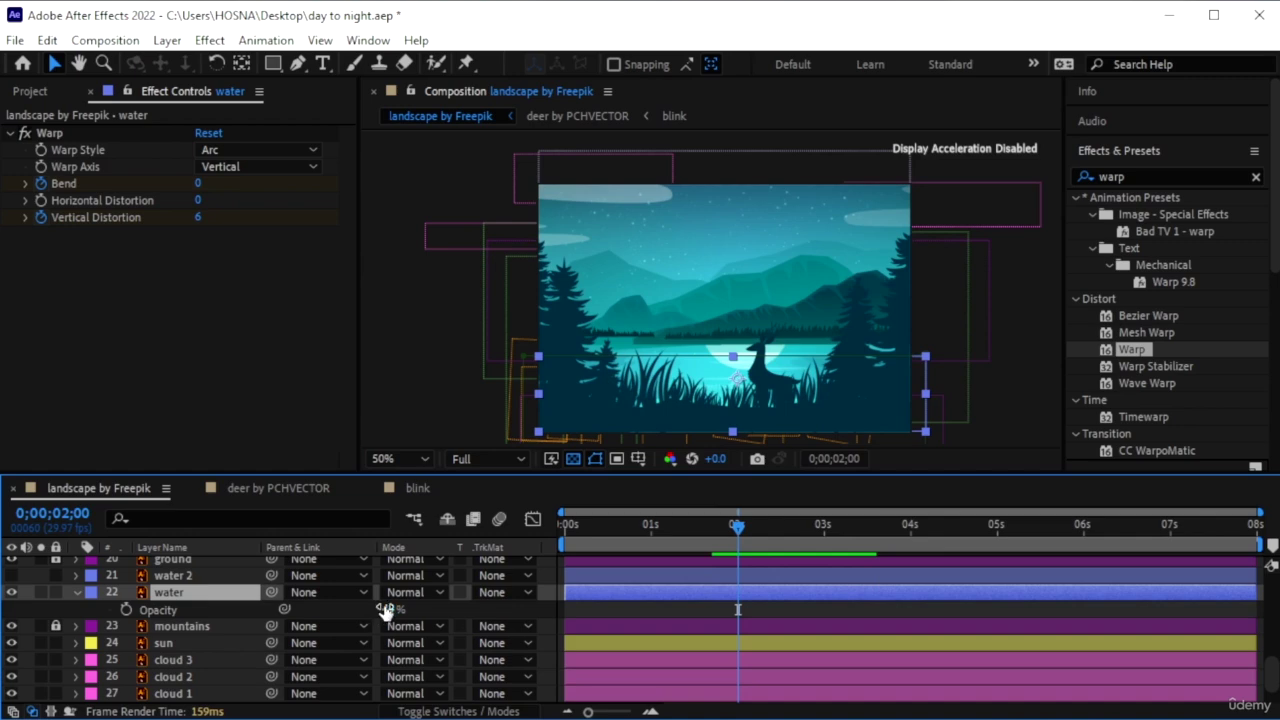
pyautogui.moveTo(385, 610); pyautogui.dragTo(445, 610)
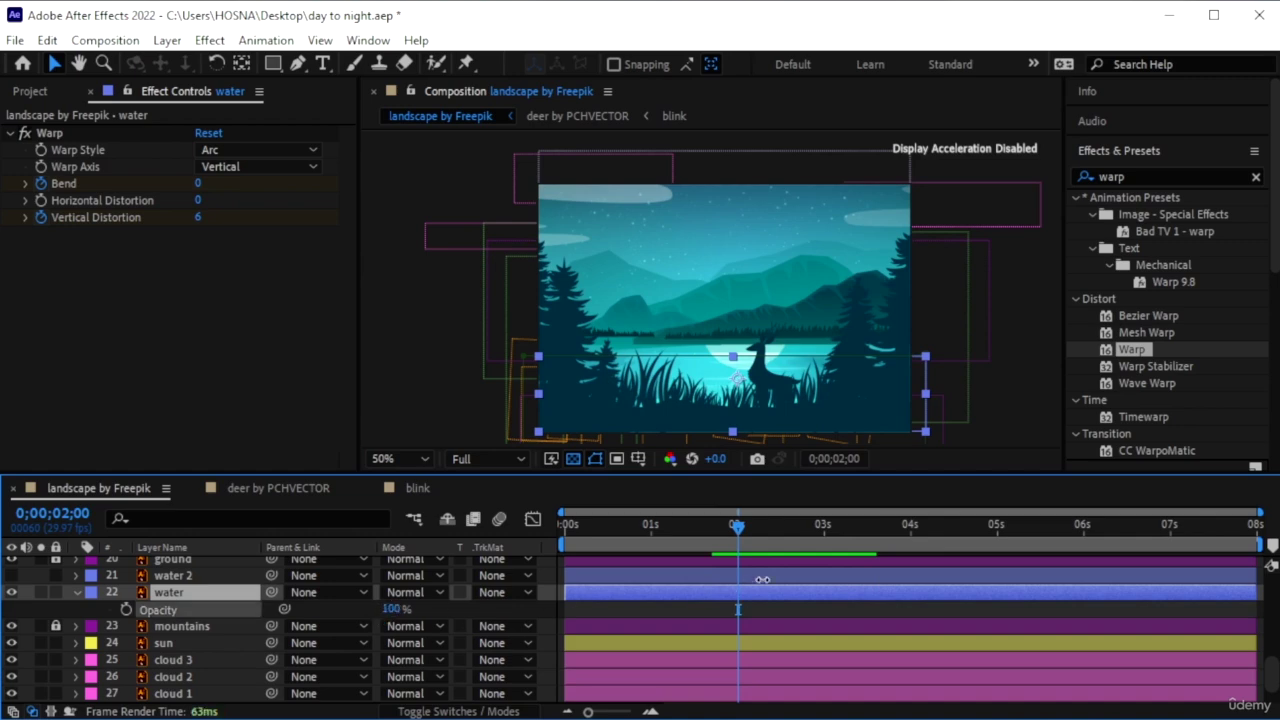
# Nudge the masked "water" layer slightly up in the composition and preview it without the layer controls
pyautogui.click(740, 370)
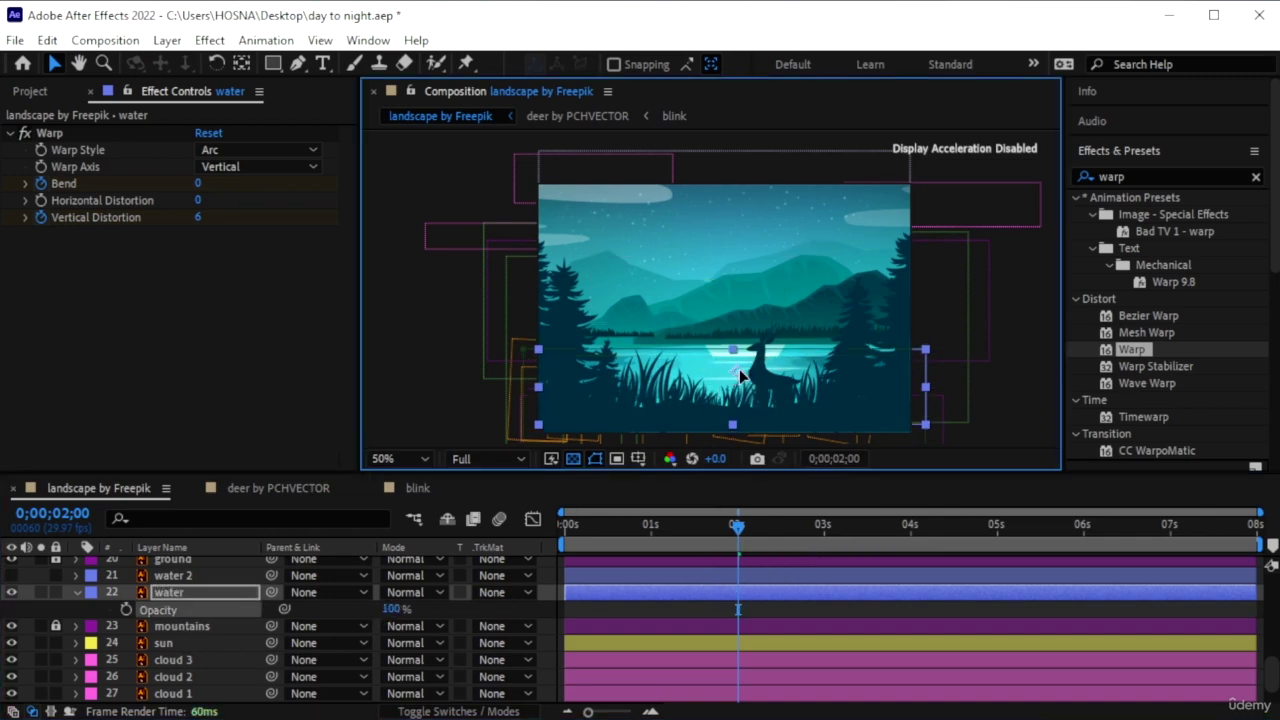
pyautogui.hotkey('ctrl', 'shift', 'h')
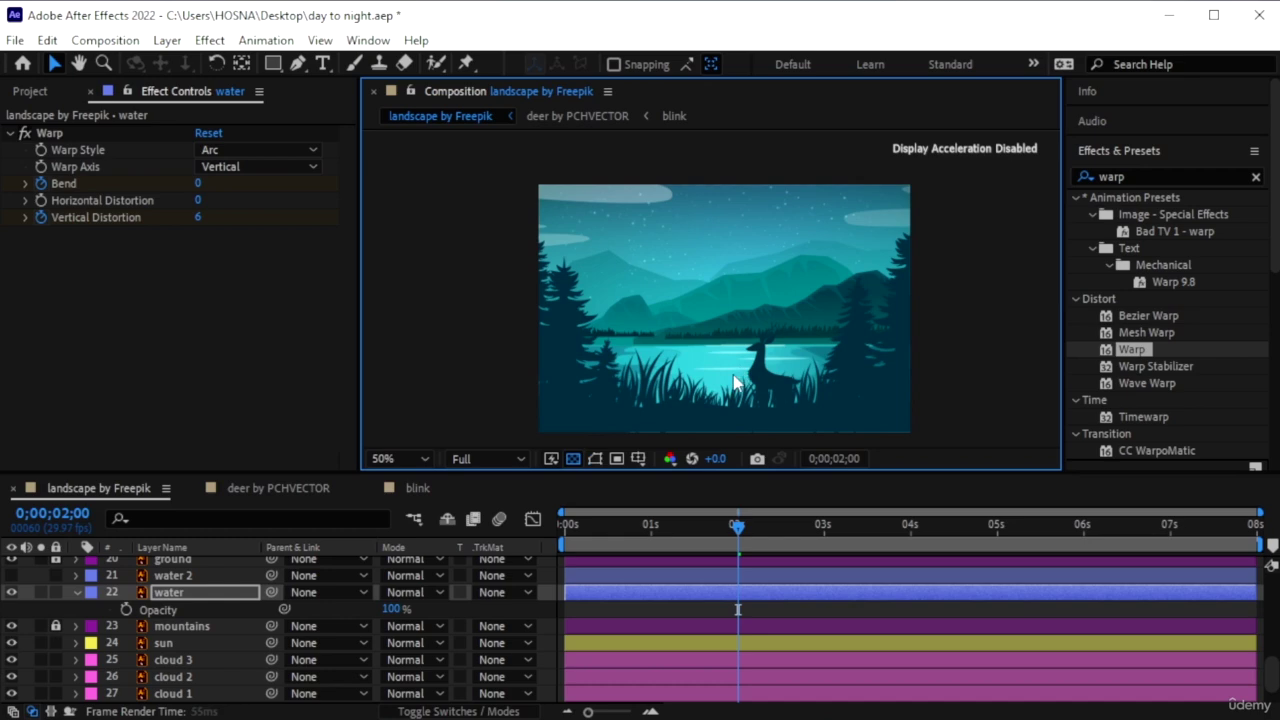
pyautogui.press('space')
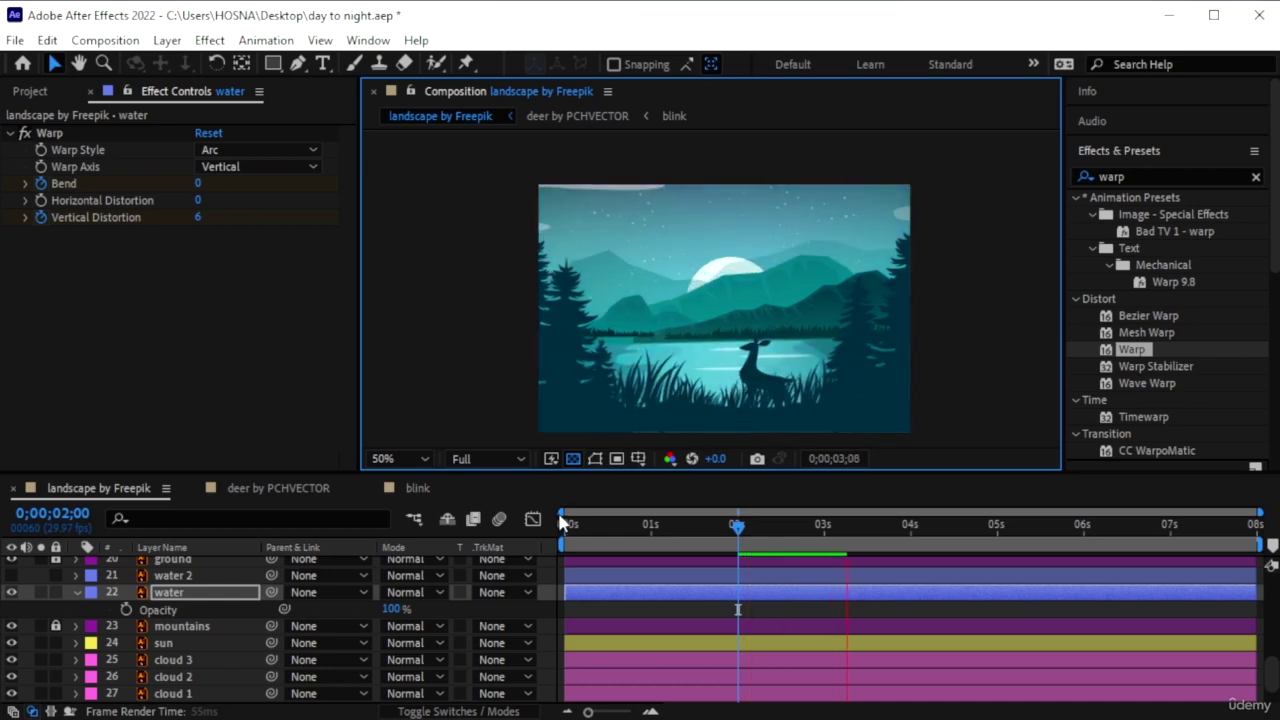
pyautogui.press('space')
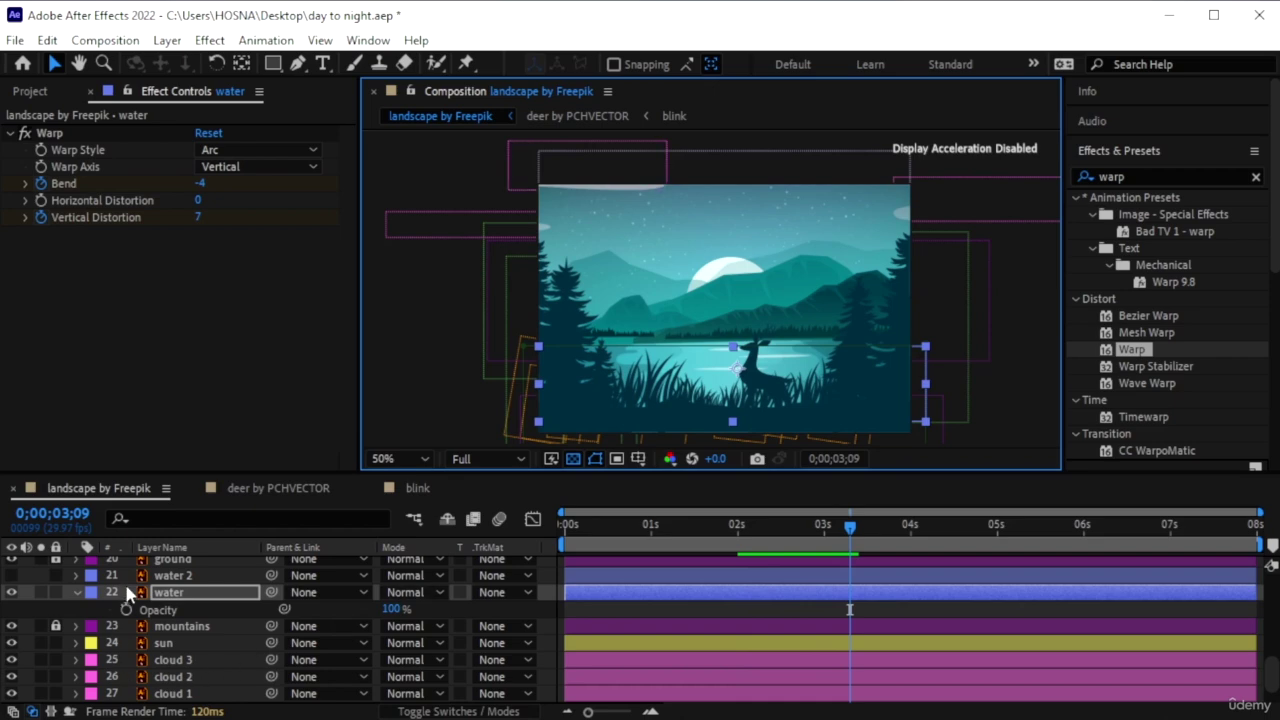
# Show "water 2" in place of the "water" layer and mask its strip along the shoreline with a rectangle feathered 9 pixels
pyautogui.click(214, 579)
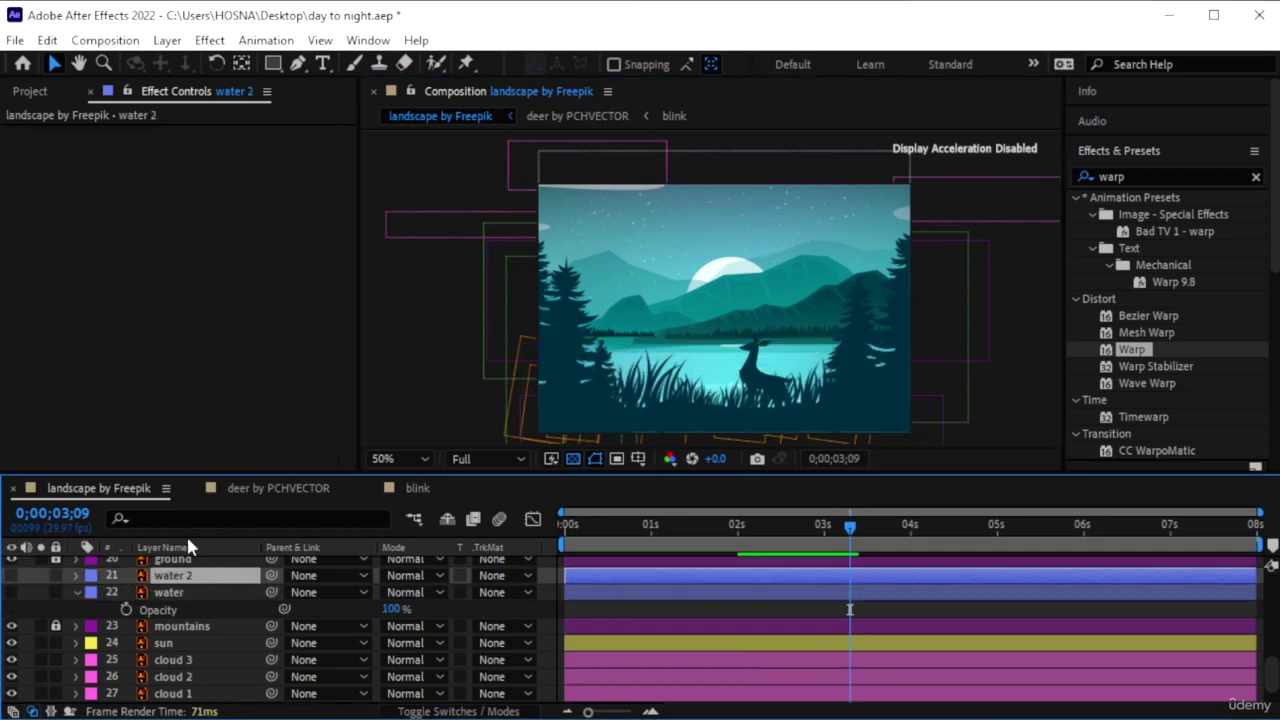
pyautogui.click(13, 576)
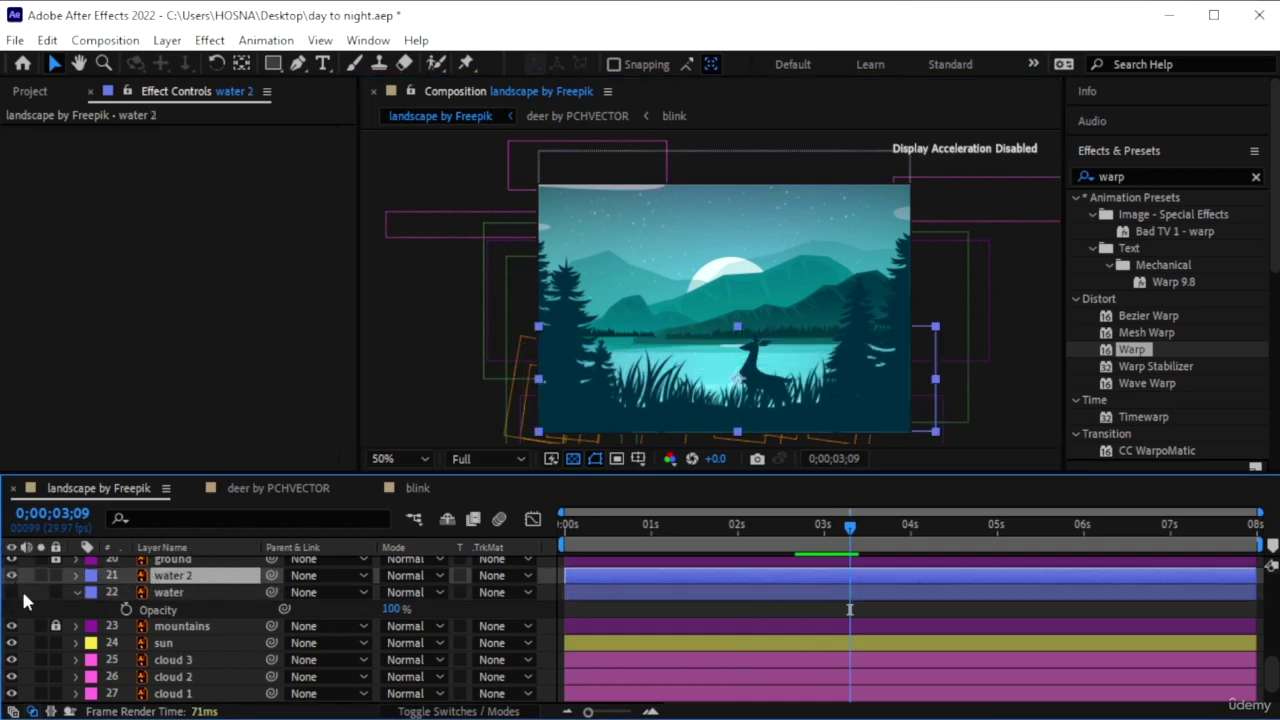
pyautogui.click(271, 64)
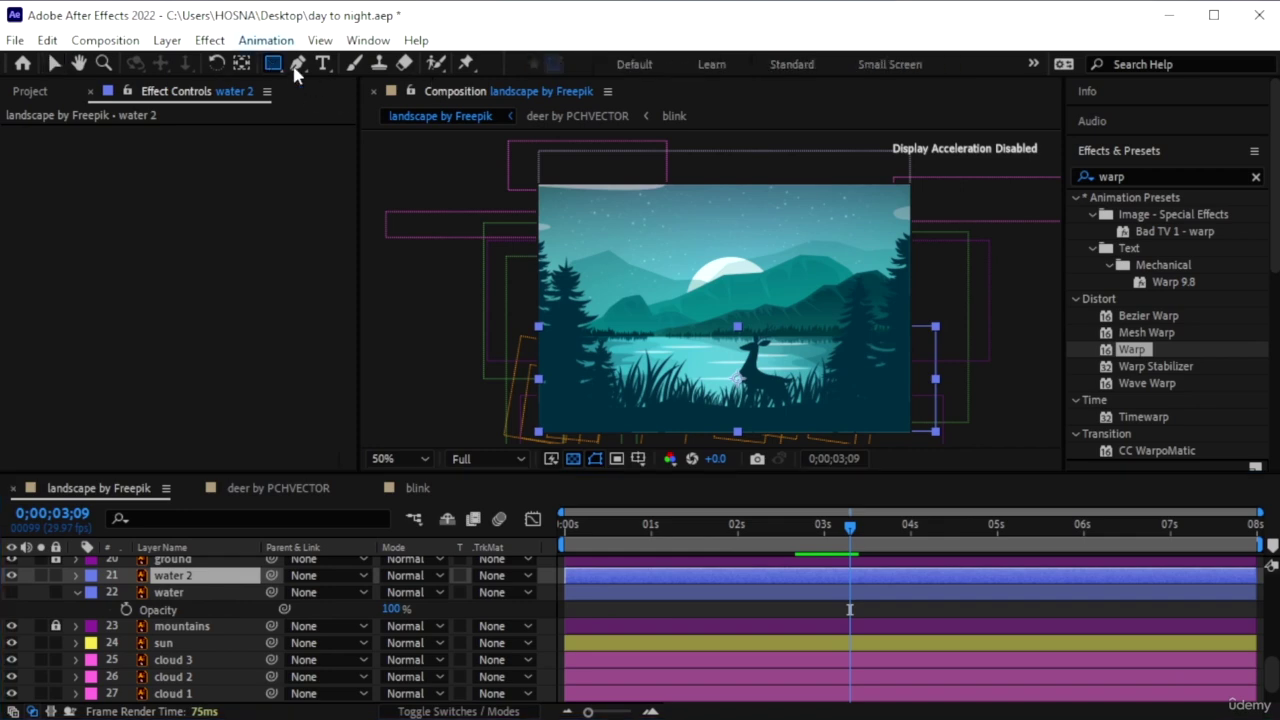
pyautogui.click(519, 316)
pyautogui.moveTo(519, 316); pyautogui.dragTo(920, 346)
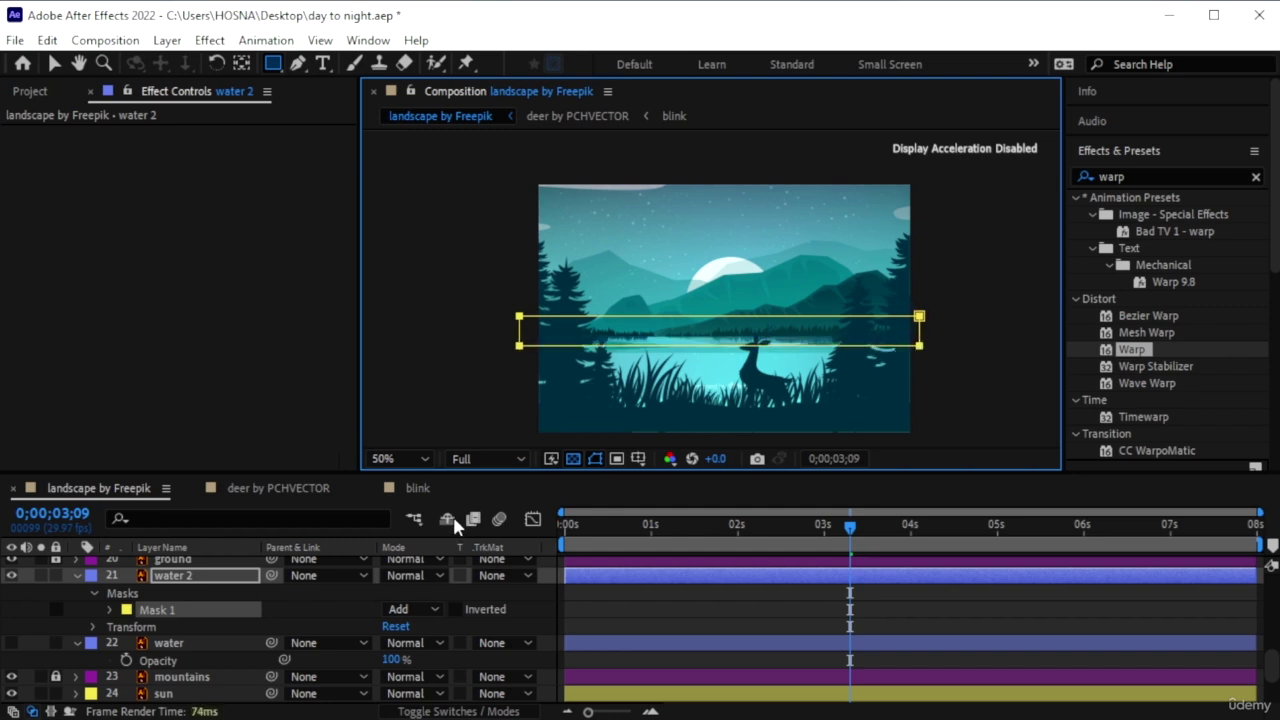
pyautogui.click(110, 610)
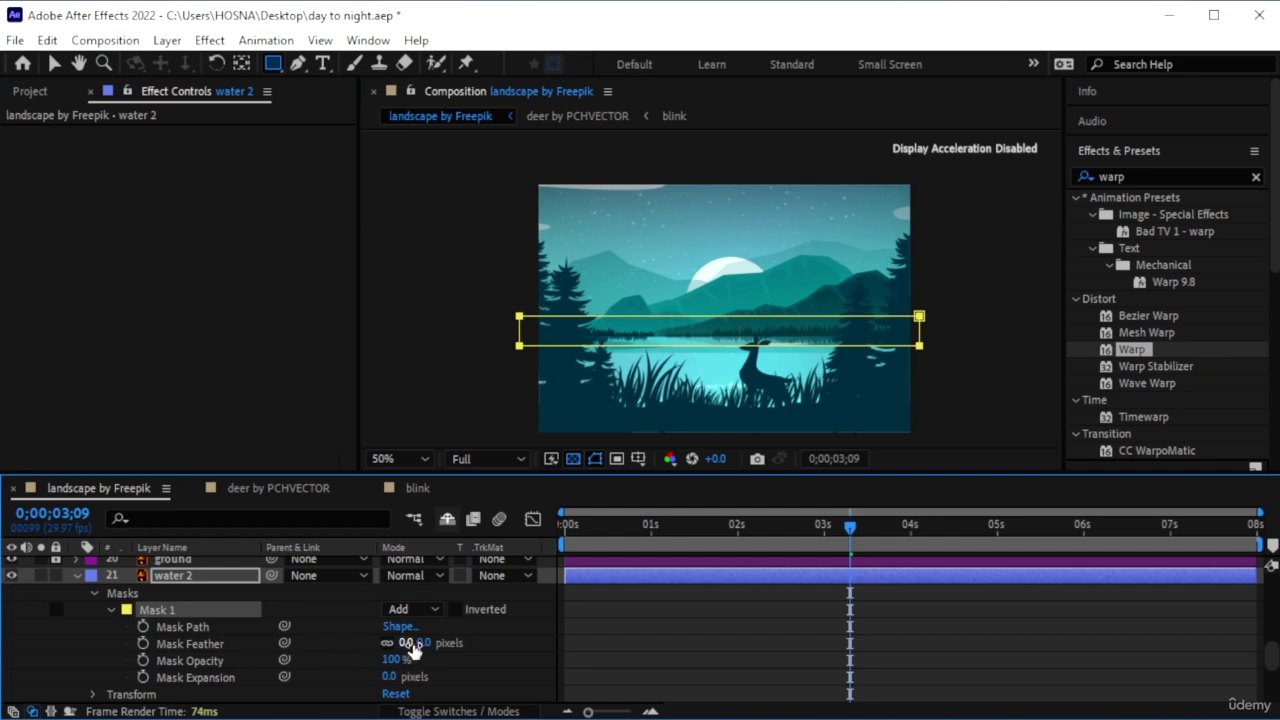
pyautogui.moveTo(404, 643)
pyautogui.mouseDown()
pyautogui.moveTo(436, 643)
pyautogui.moveTo(418, 651)
pyautogui.mouseUp()
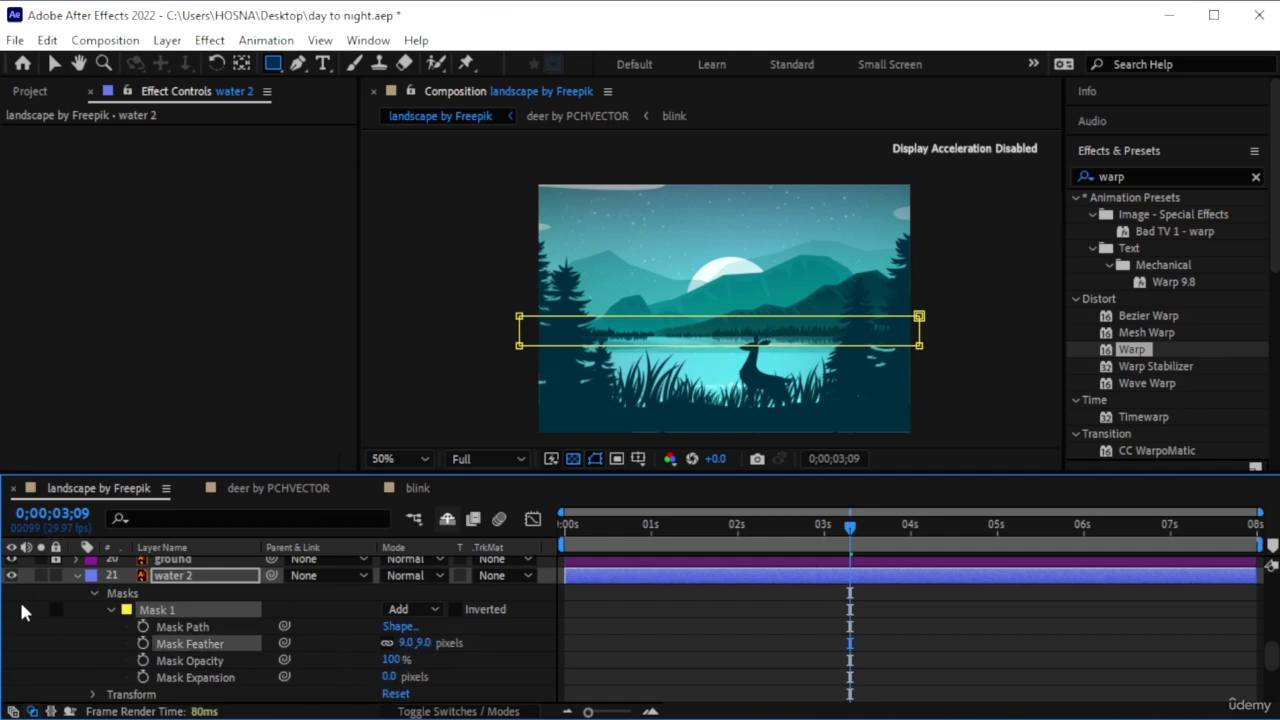
# Show the "water" layer again together with "water 2" and preview the animation from 0;00;00;00
pyautogui.scroll(-3, 30, 614)
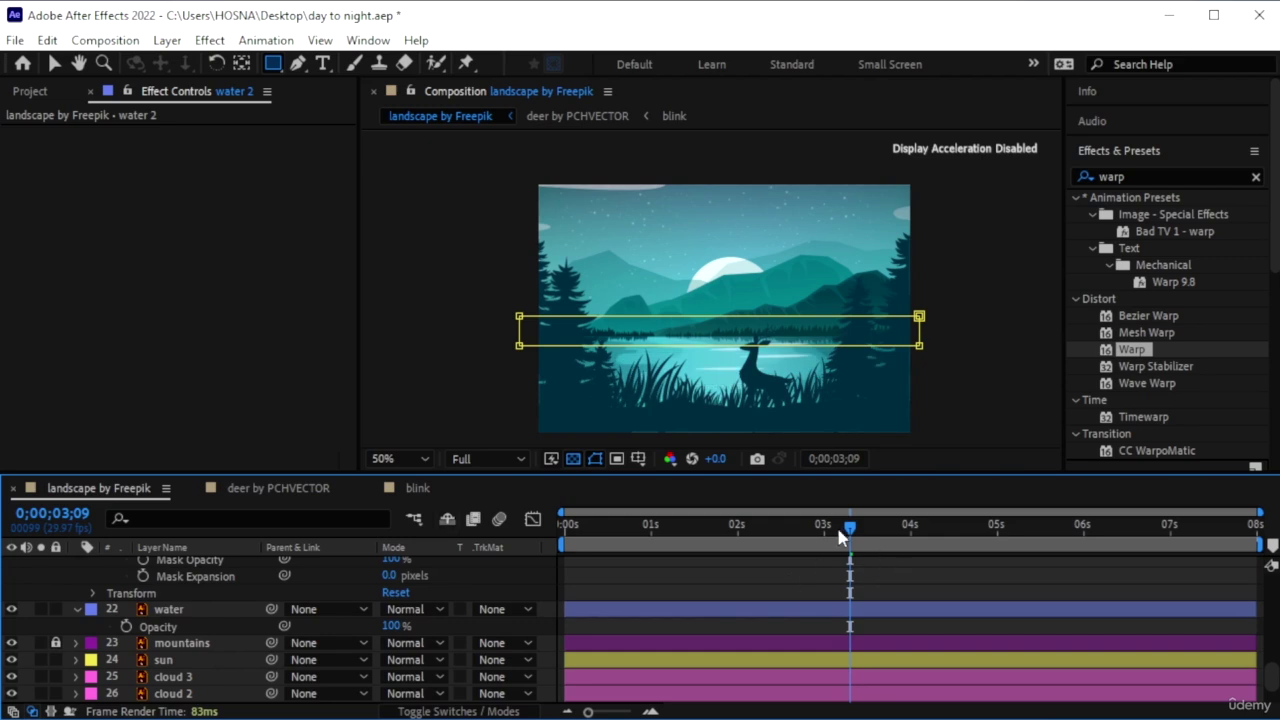
pyautogui.moveTo(736, 552); pyautogui.dragTo(595, 566)
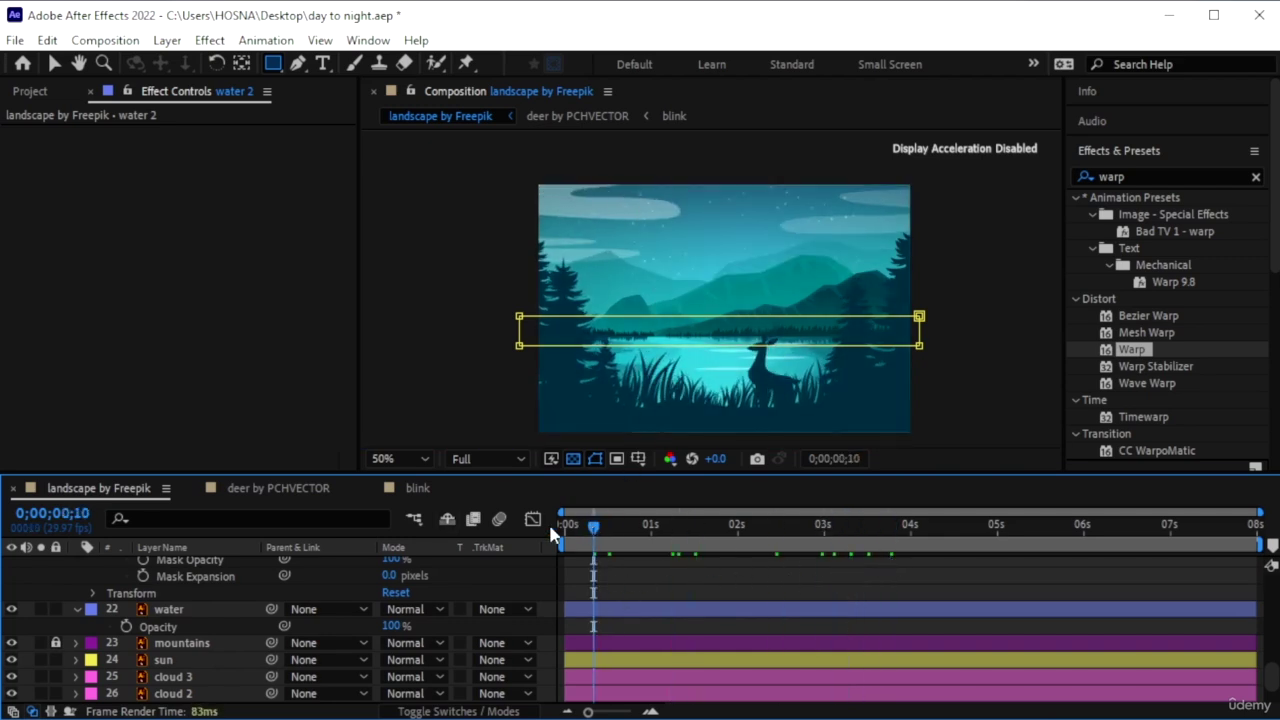
pyautogui.press('Home')
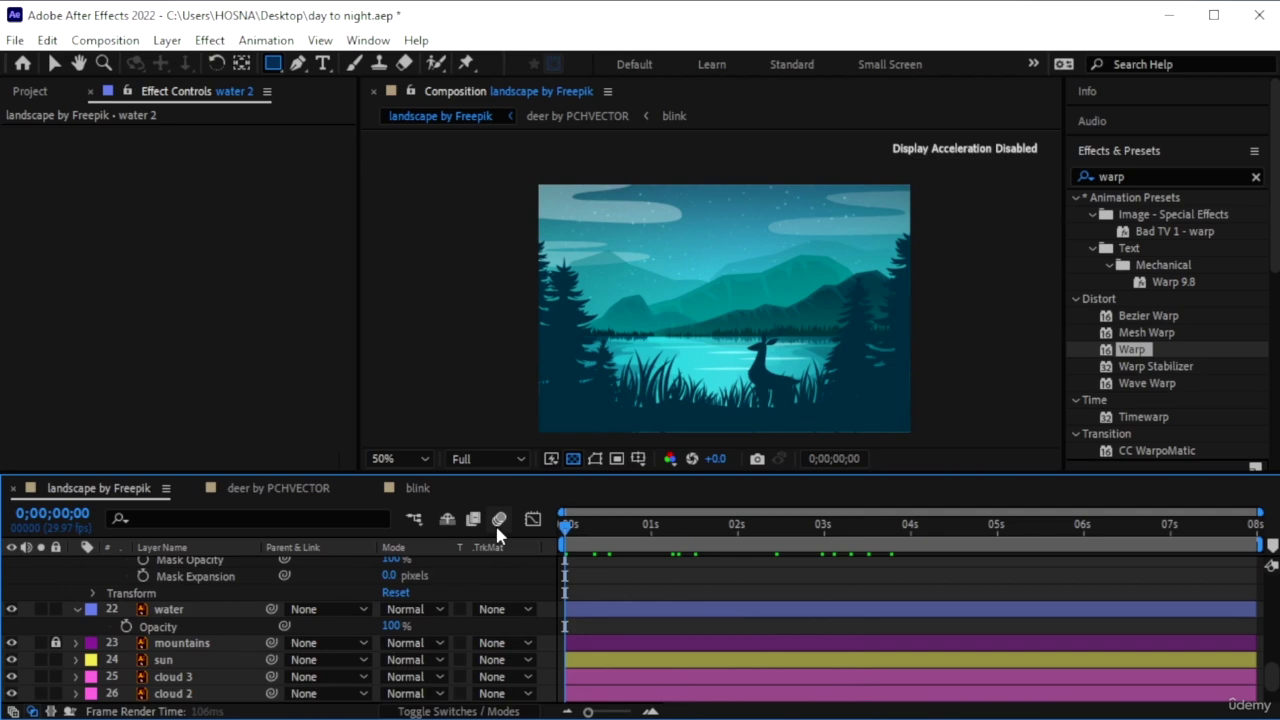
pyautogui.press('space')
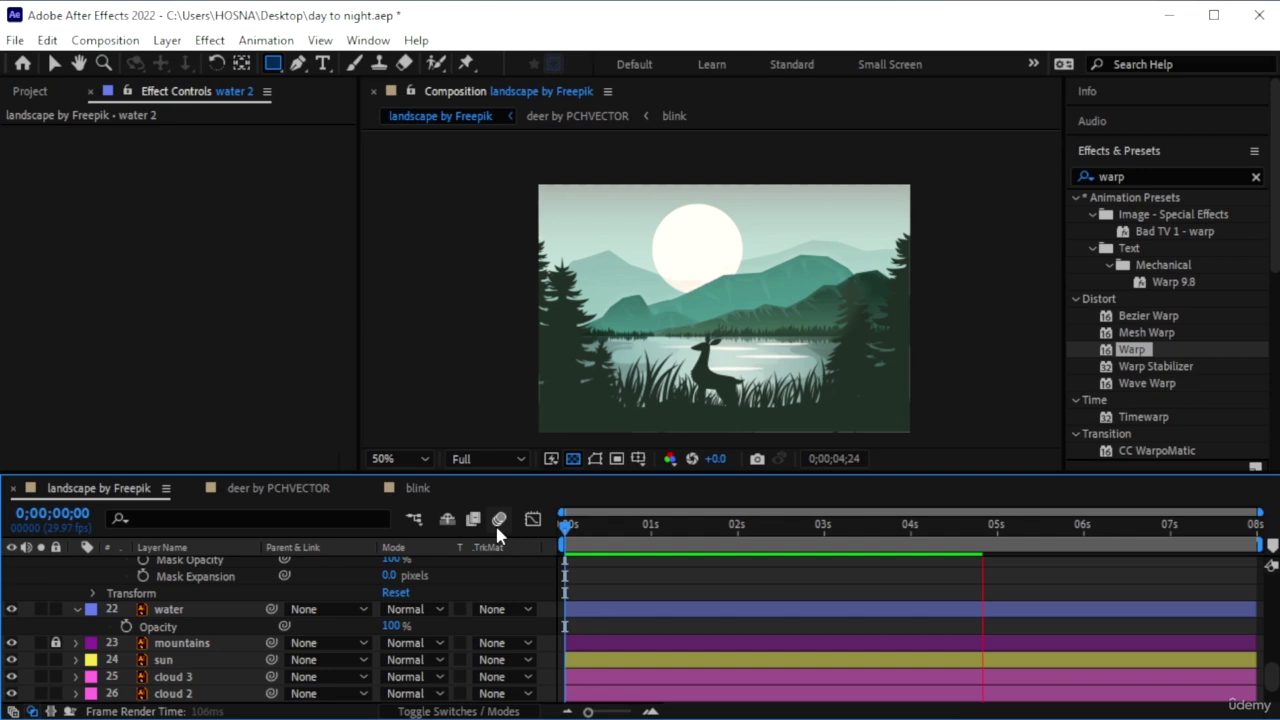
pyautogui.press('space')
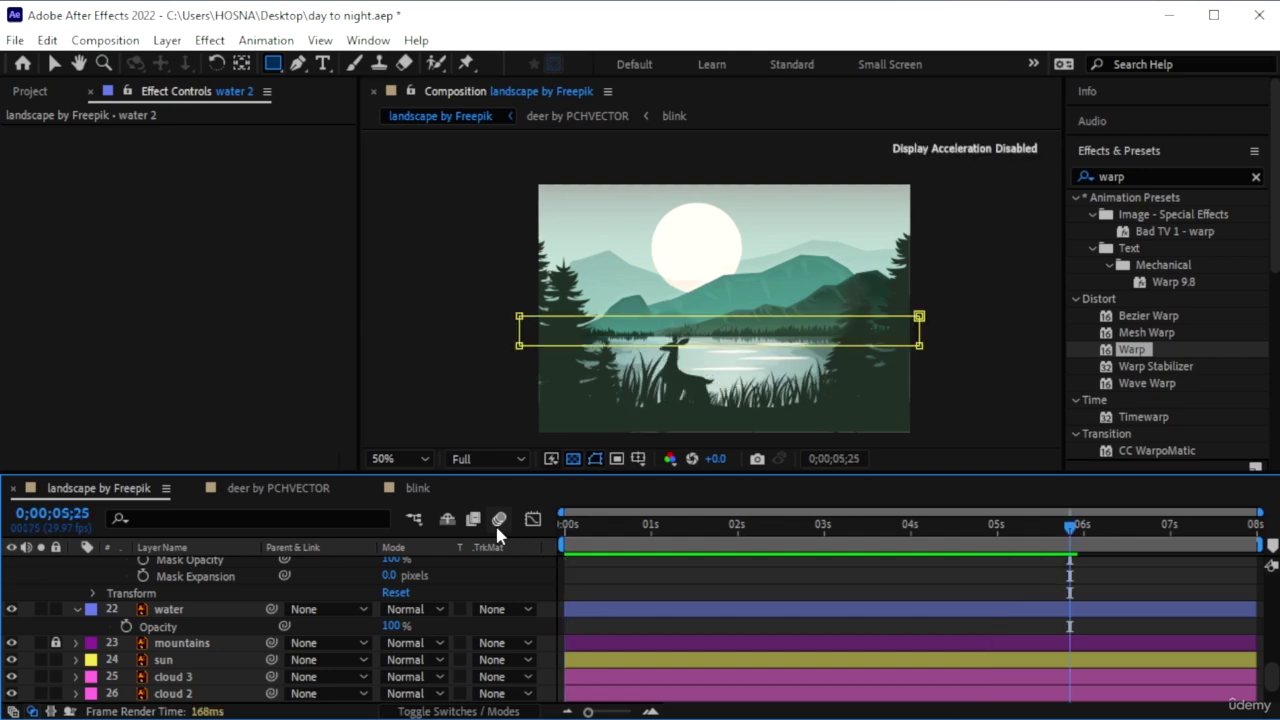
# Reveal the mask paths of the "water 2" and "water" layers and preview the animation
pyautogui.click(211, 610)
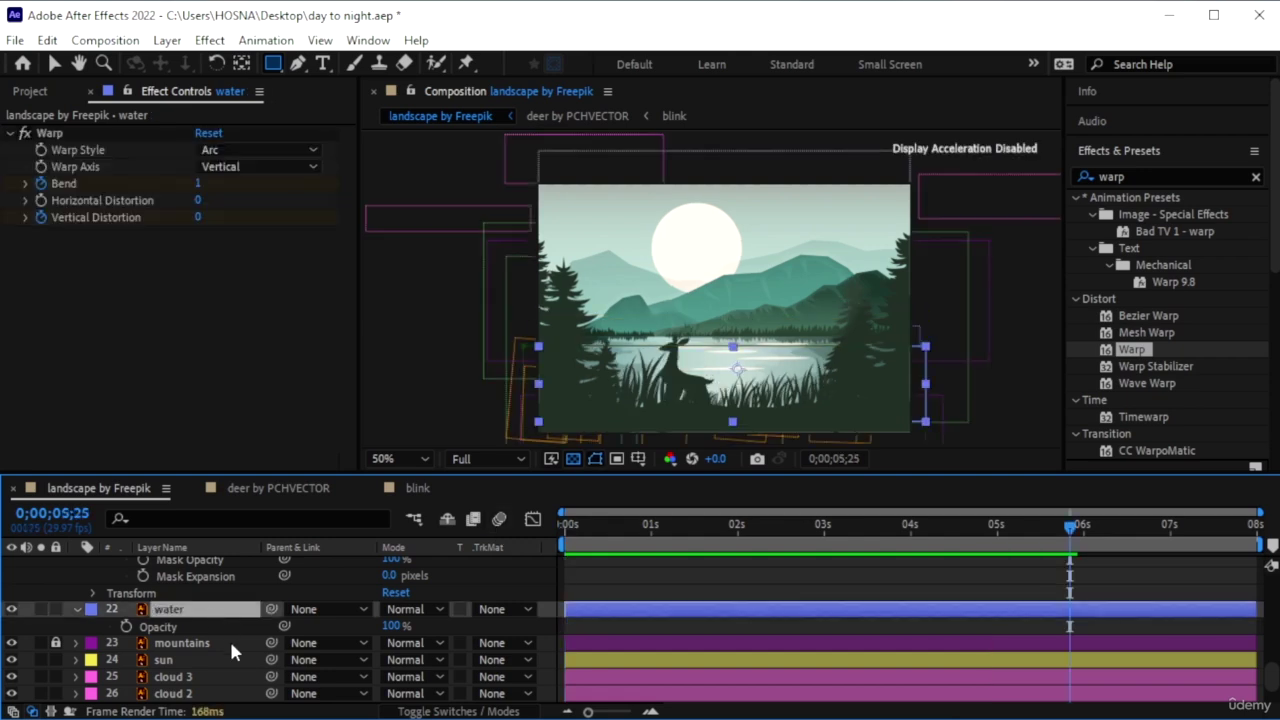
pyautogui.scroll(-2, 230, 645)
pyautogui.scroll(4, 209, 677)
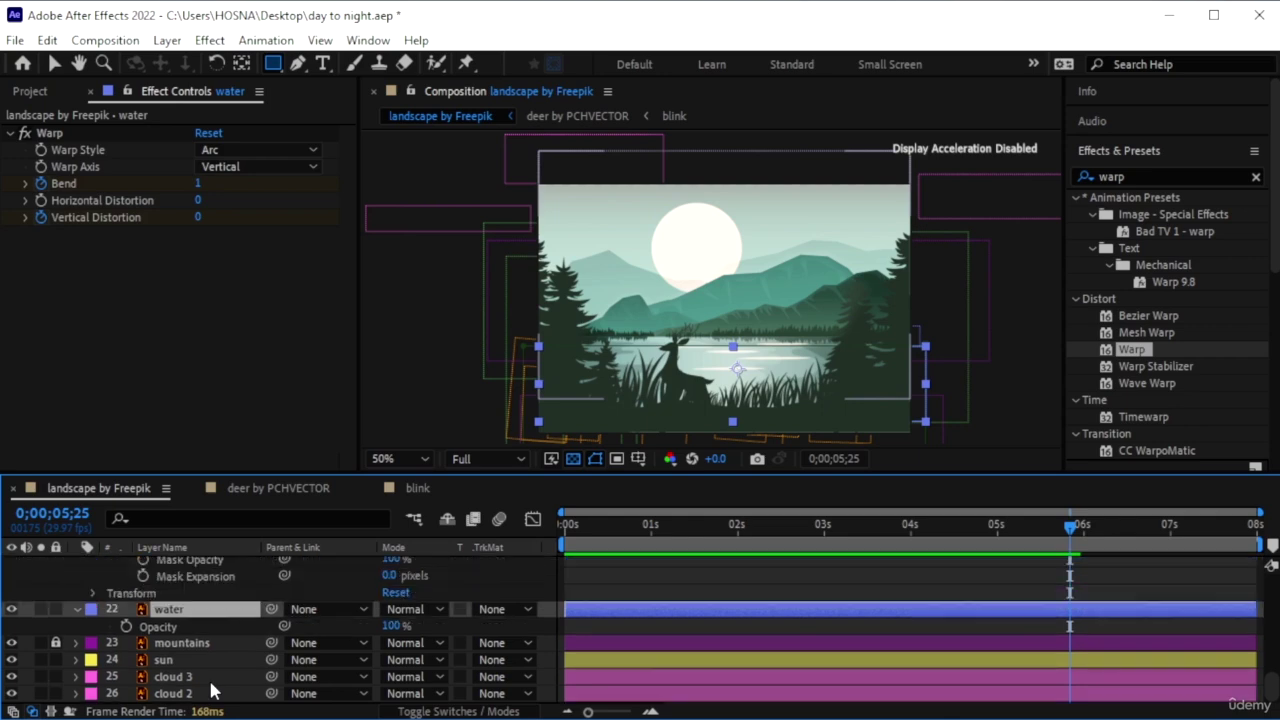
pyautogui.click(207, 575)
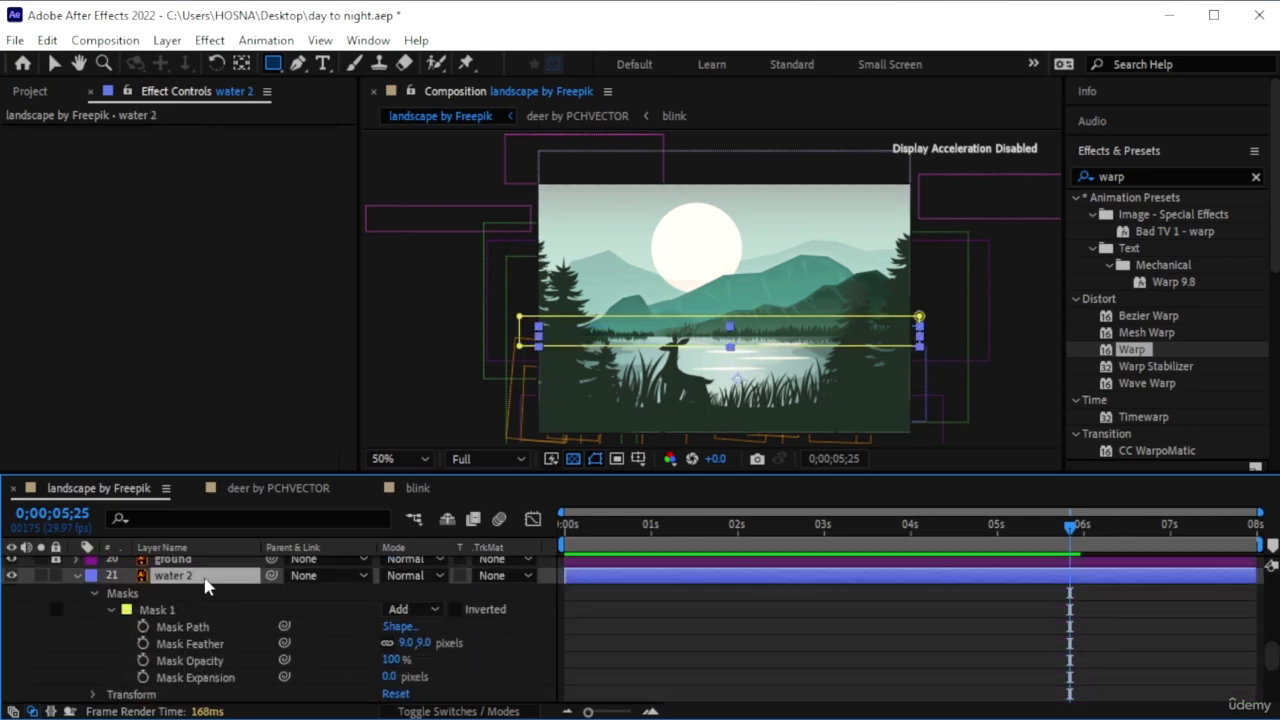
pyautogui.press('m')
pyautogui.press('m')
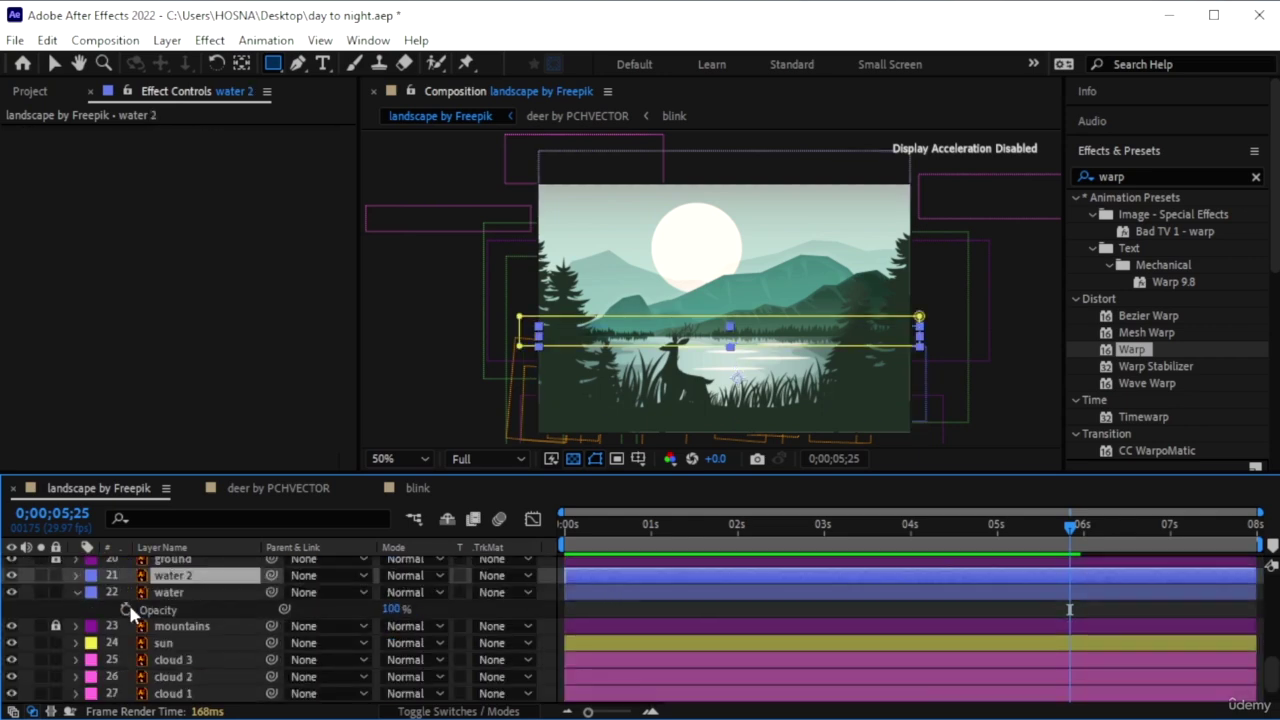
pyautogui.click(197, 593)
pyautogui.press('m')
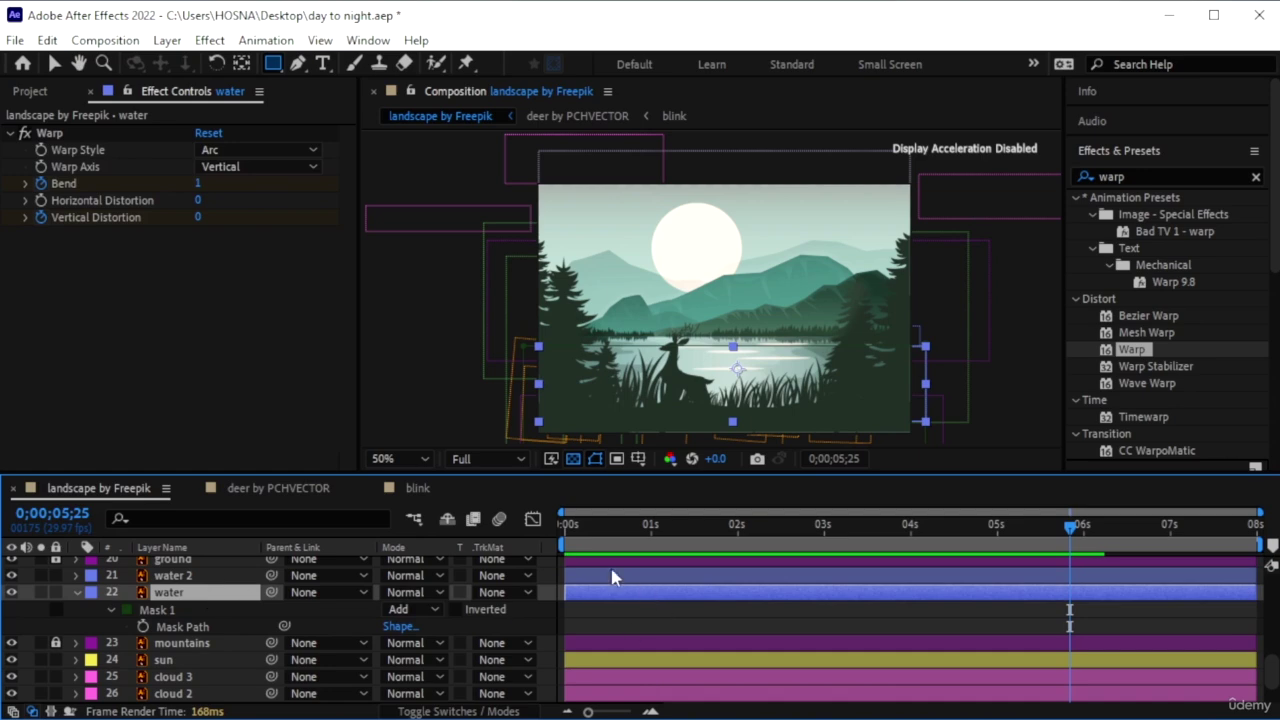
pyautogui.click(175, 576)
pyautogui.press('t')
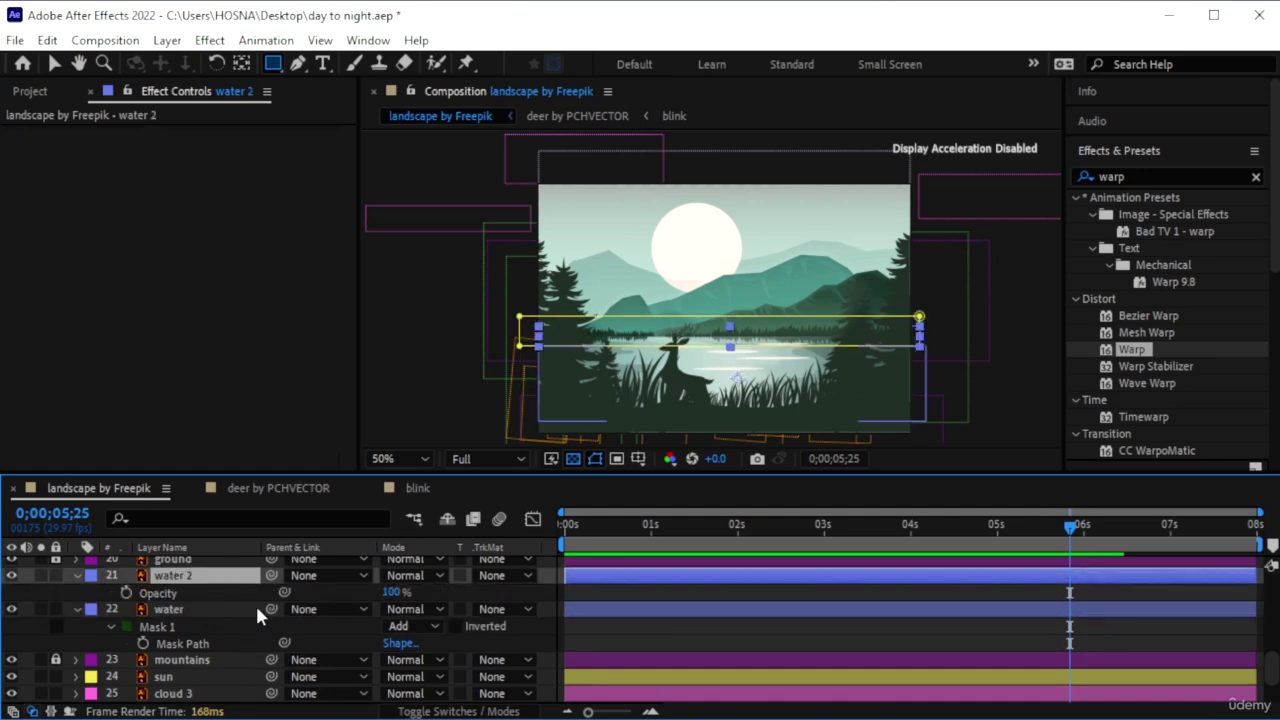
pyautogui.press('m')
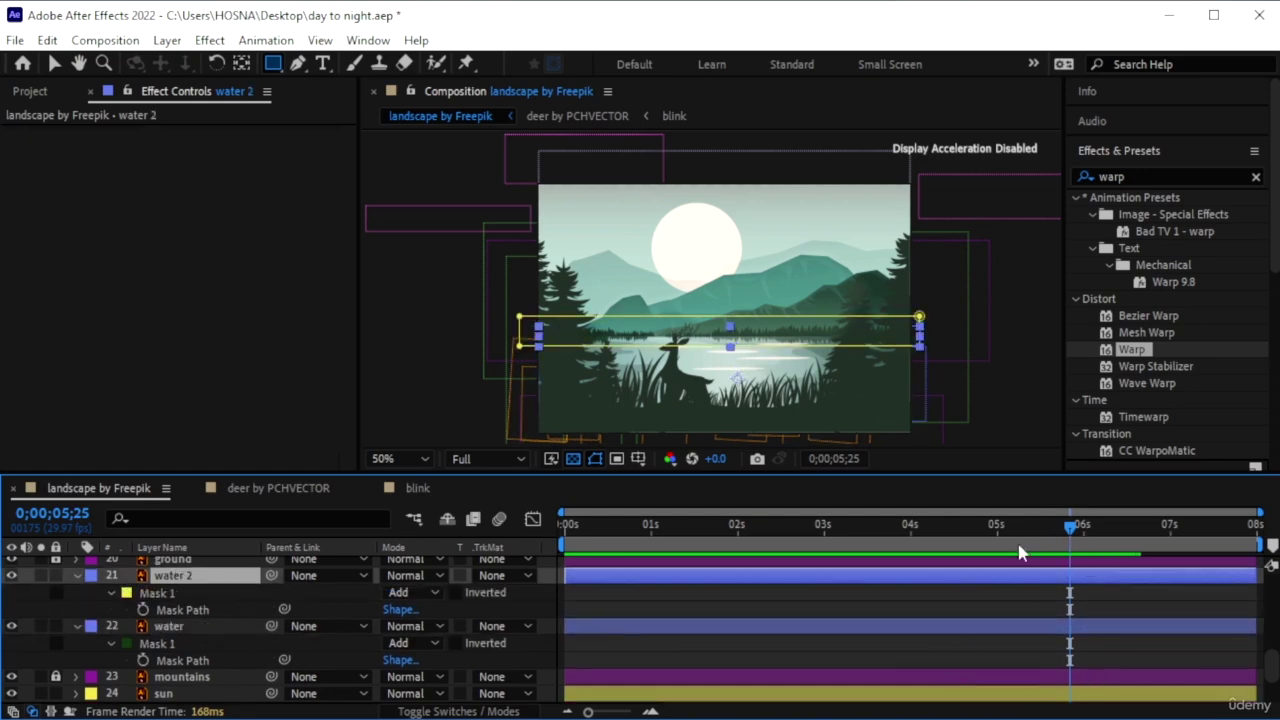
pyautogui.press('space')
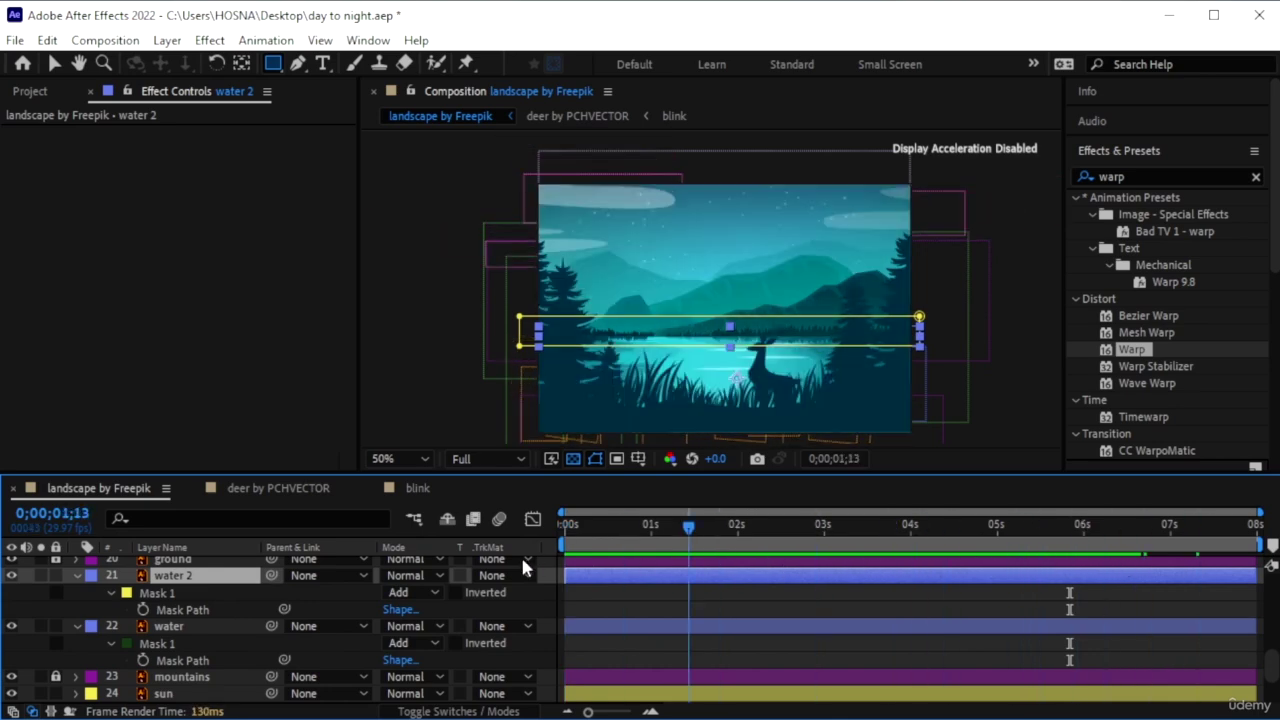
pyautogui.press('space')
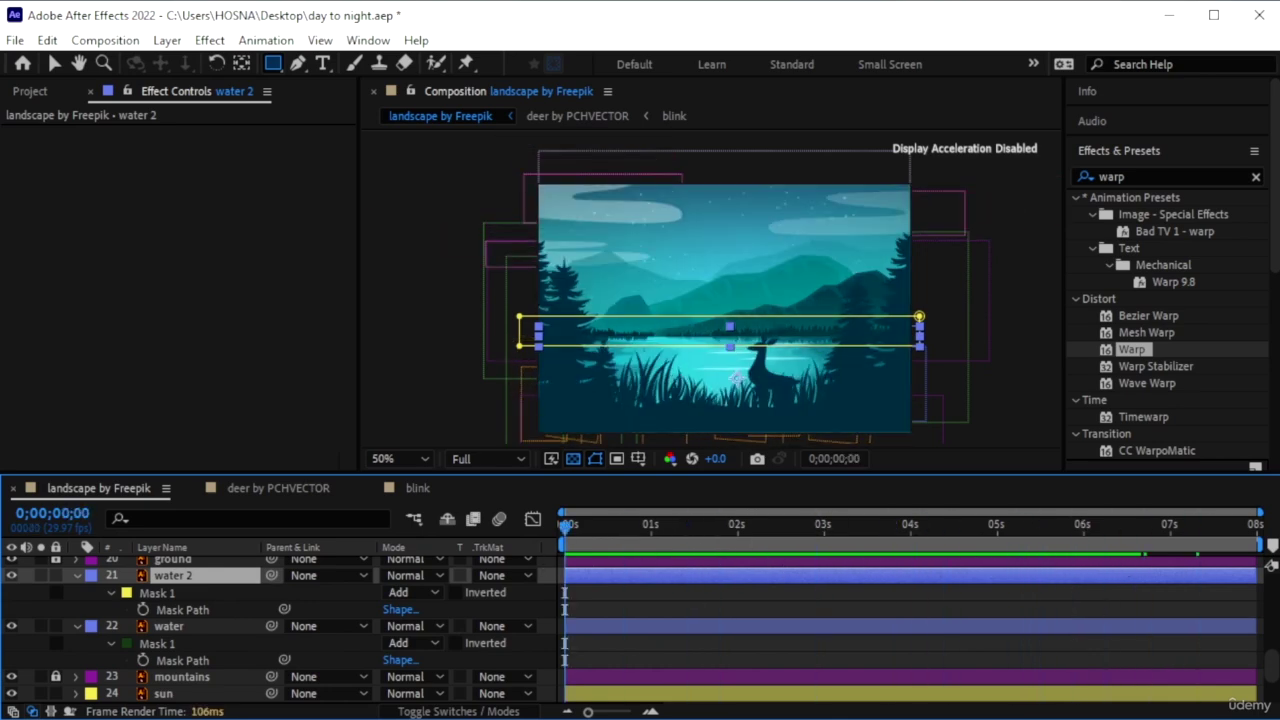
# Clear and collapse the effects search and set the composition view's magnification to Fit
pyautogui.click(1256, 178)
pyautogui.click(1143, 150)
pyautogui.click(410, 458)
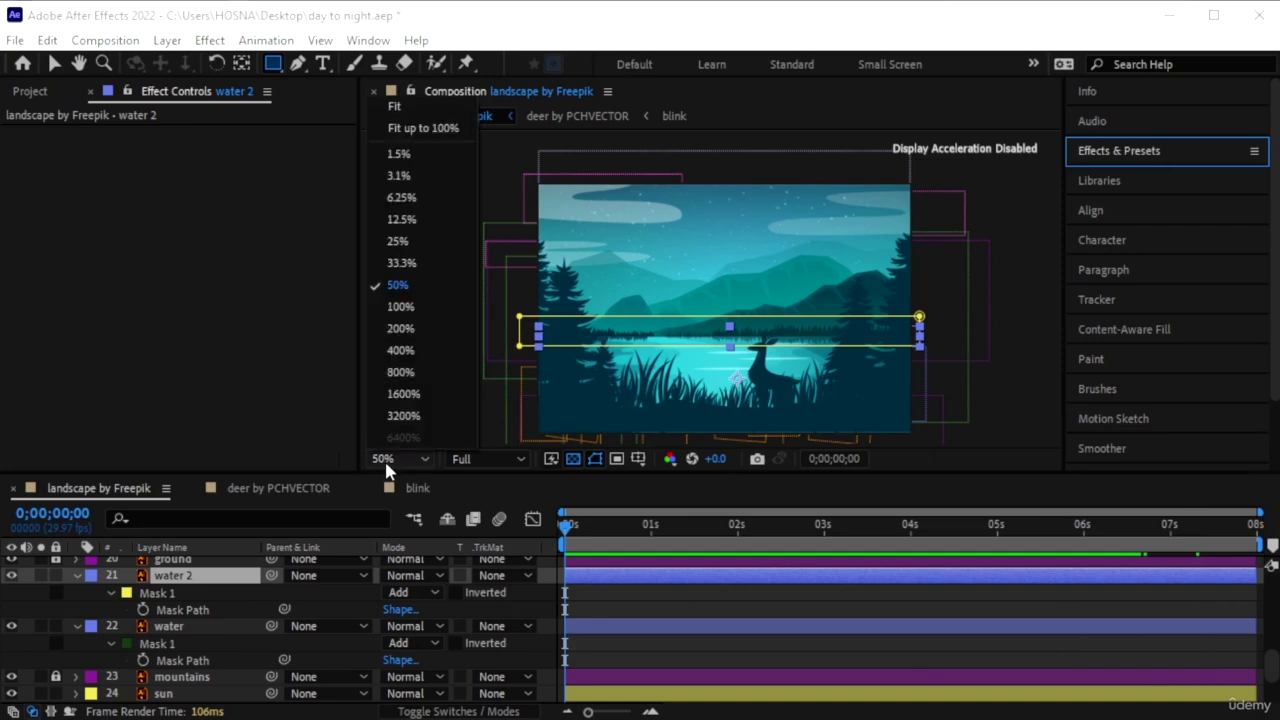
pyautogui.click(420, 110)
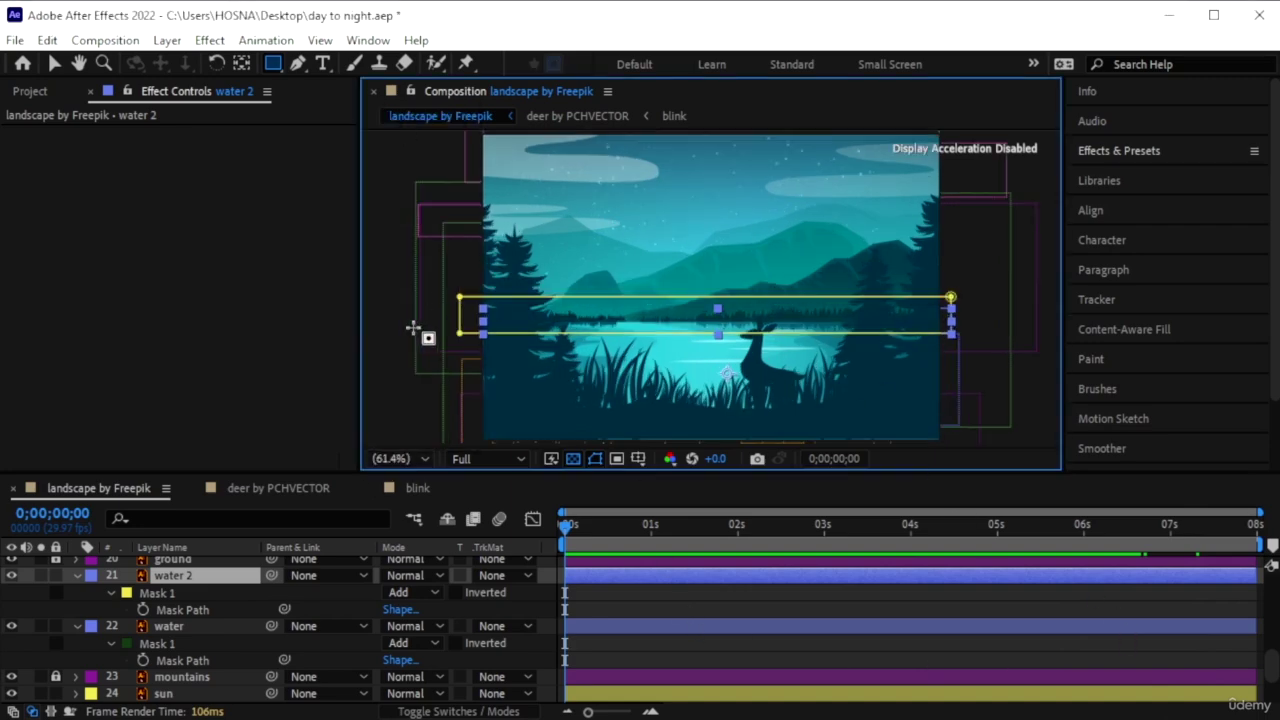
# Collapse the mask properties of both water layers and preview the animation's first second with the "light" layer selected
pyautogui.keyDown('shift'); pyautogui.click(219, 623); pyautogui.keyUp('shift')
pyautogui.press('m')
pyautogui.scroll(7, 166, 650)
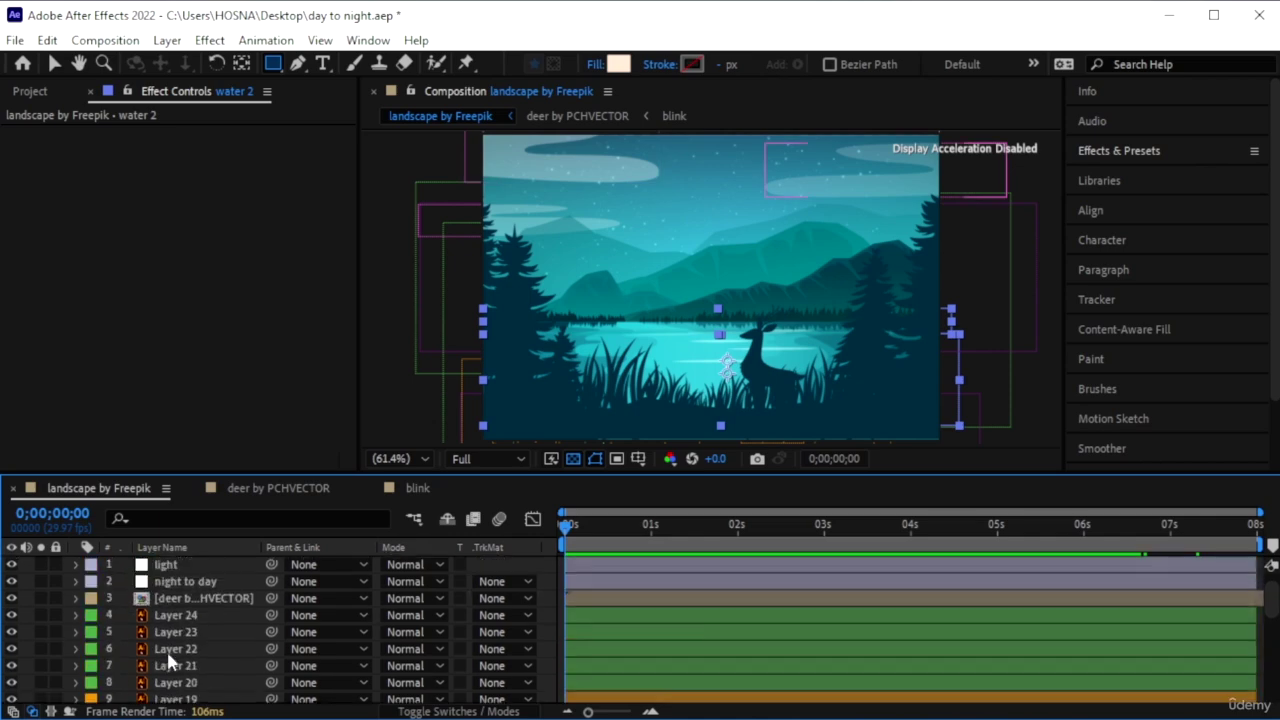
pyautogui.click(182, 563)
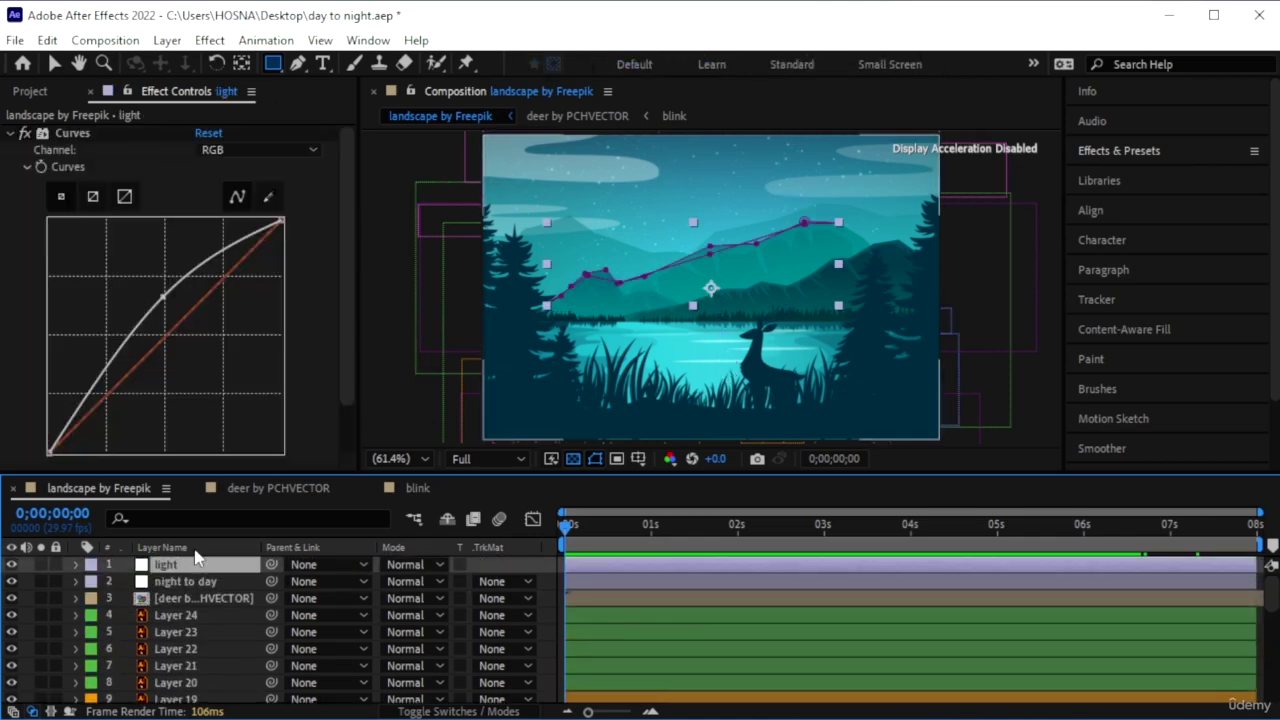
pyautogui.press('space')
pyautogui.press('space')
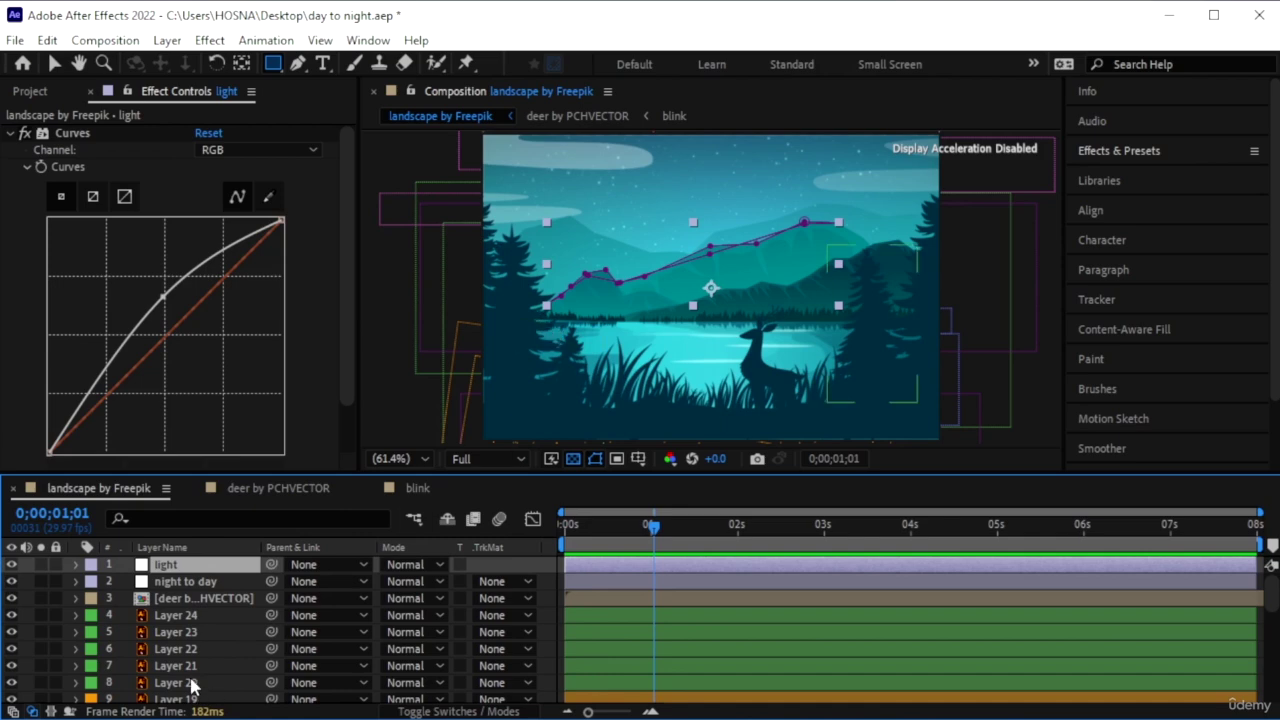
# Set the mask feather of the "water 2" layer to 0 pixels
pyautogui.scroll(-6, 185, 636)
pyautogui.click(190, 601)
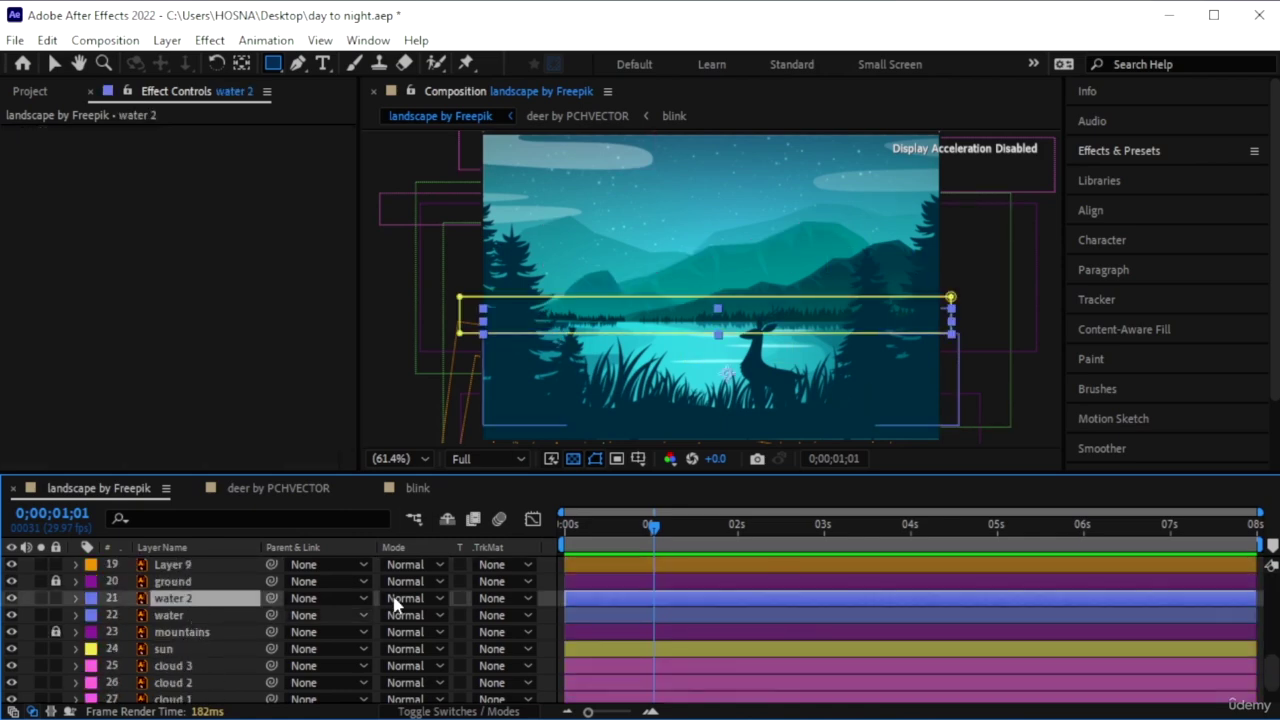
pyautogui.press('space')
pyautogui.press('space')
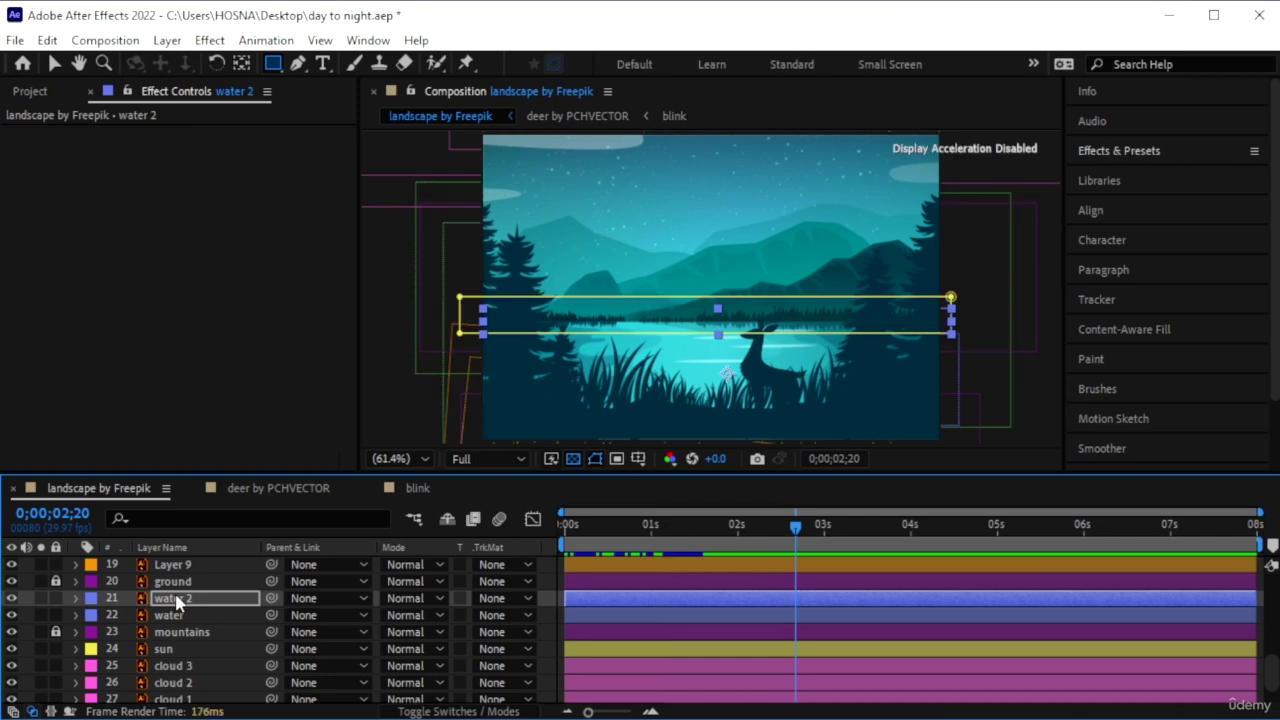
pyautogui.press('m')
pyautogui.press('m')
pyautogui.click(410, 648)
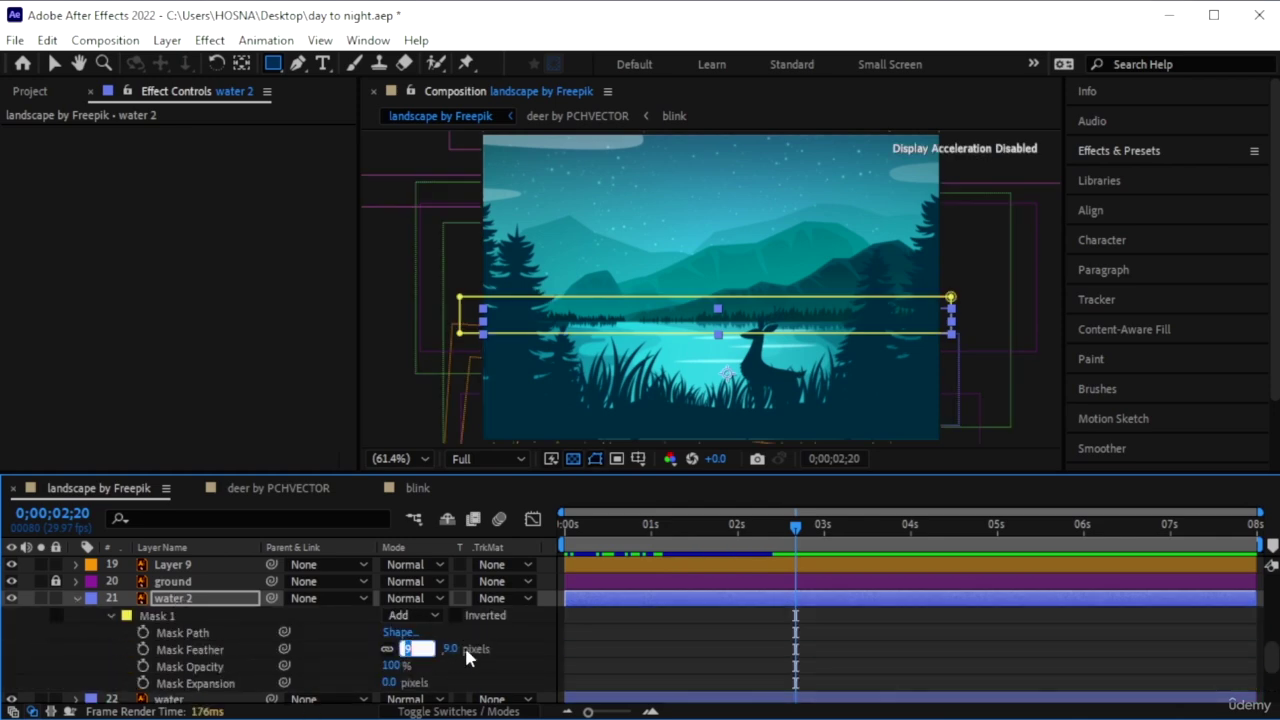
pyautogui.write('0')
pyautogui.press('Return')
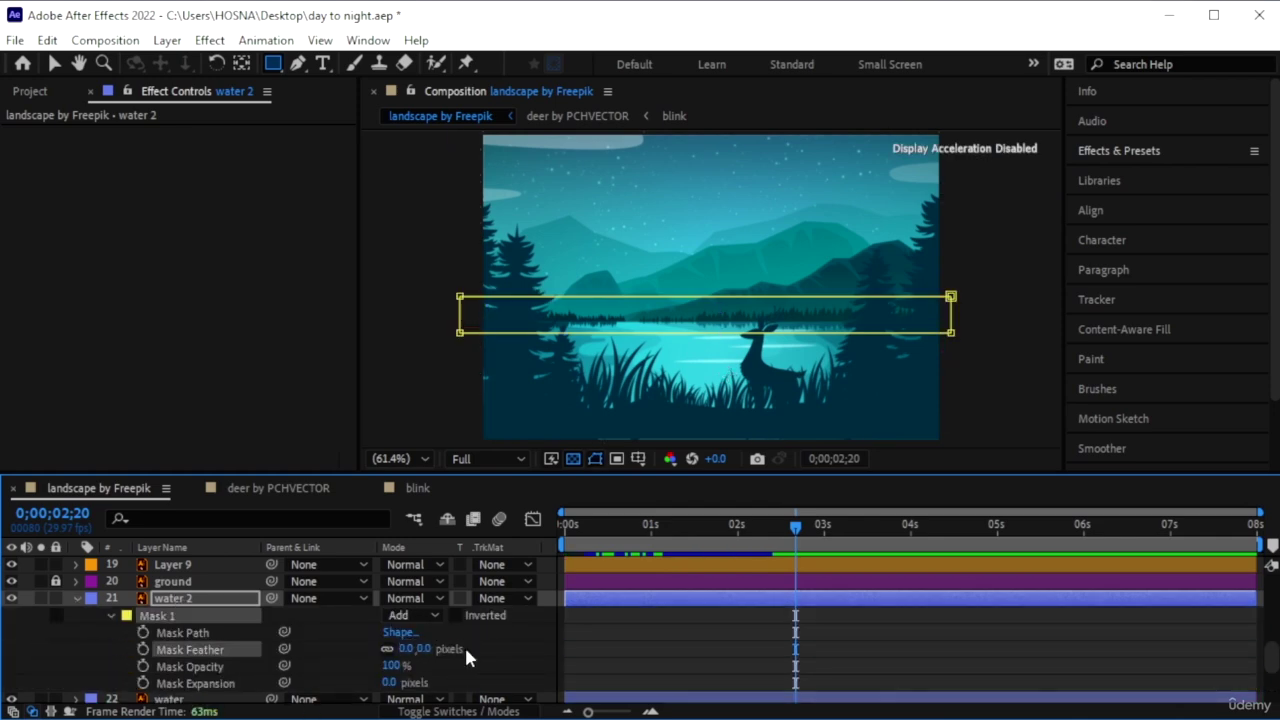
# Unlock the "mountains" layer and move it between "water 2" and "water" in the layer stack
pyautogui.click(566, 527)
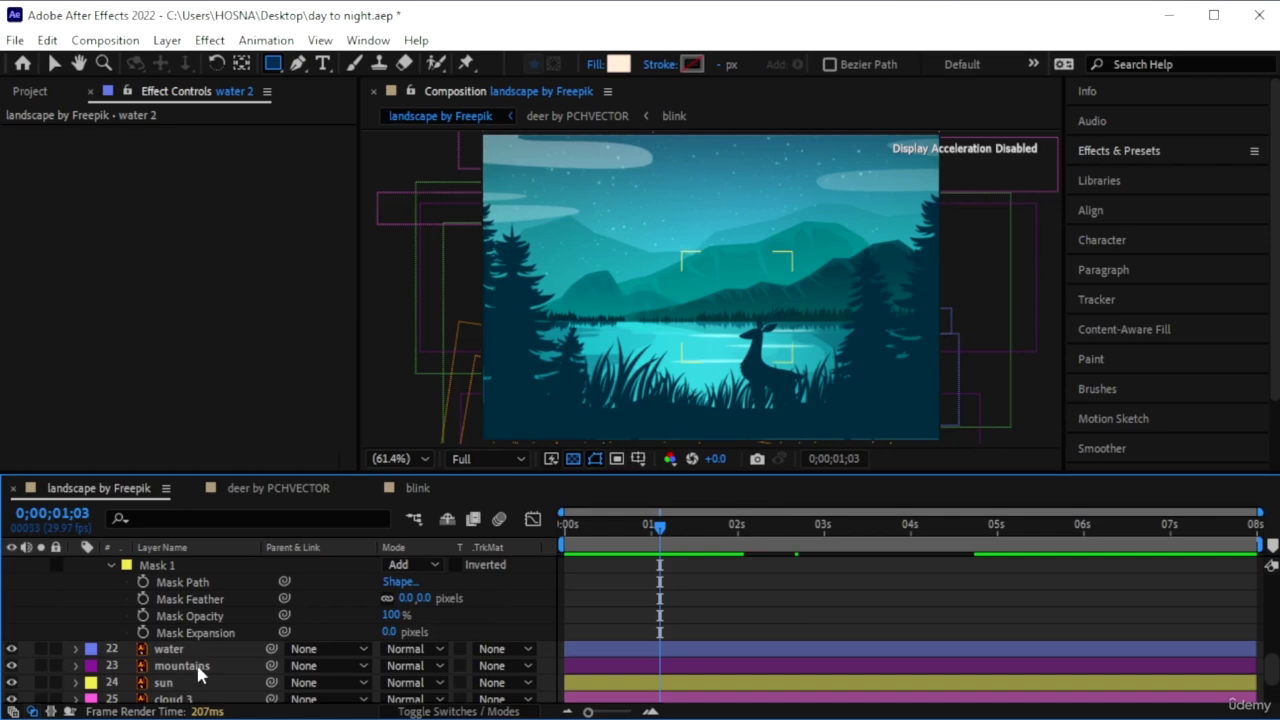
pyautogui.click(198, 668)
pyautogui.moveTo(198, 672); pyautogui.dragTo(192, 607)
pyautogui.click(192, 607)
# Collapse the "water 2" mask properties and preview the animation from 0;00;00;00
pyautogui.press('Home')
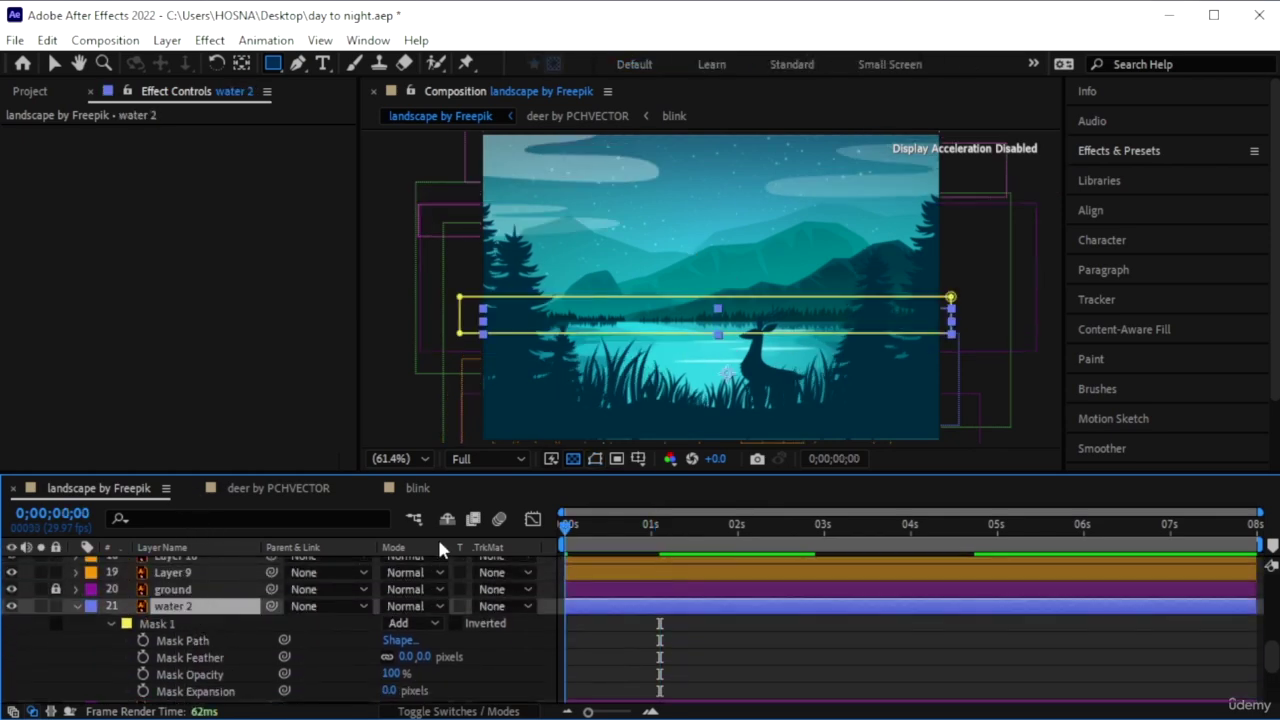
pyautogui.press('m')
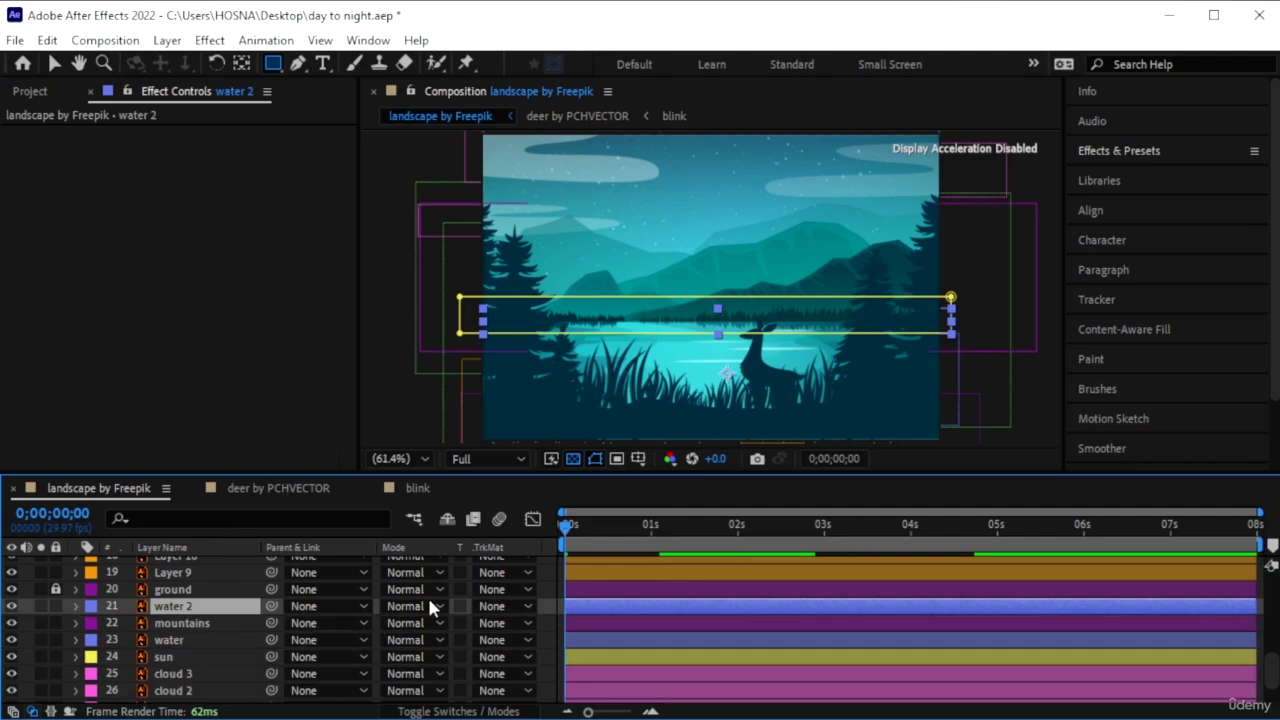
pyautogui.press('space')
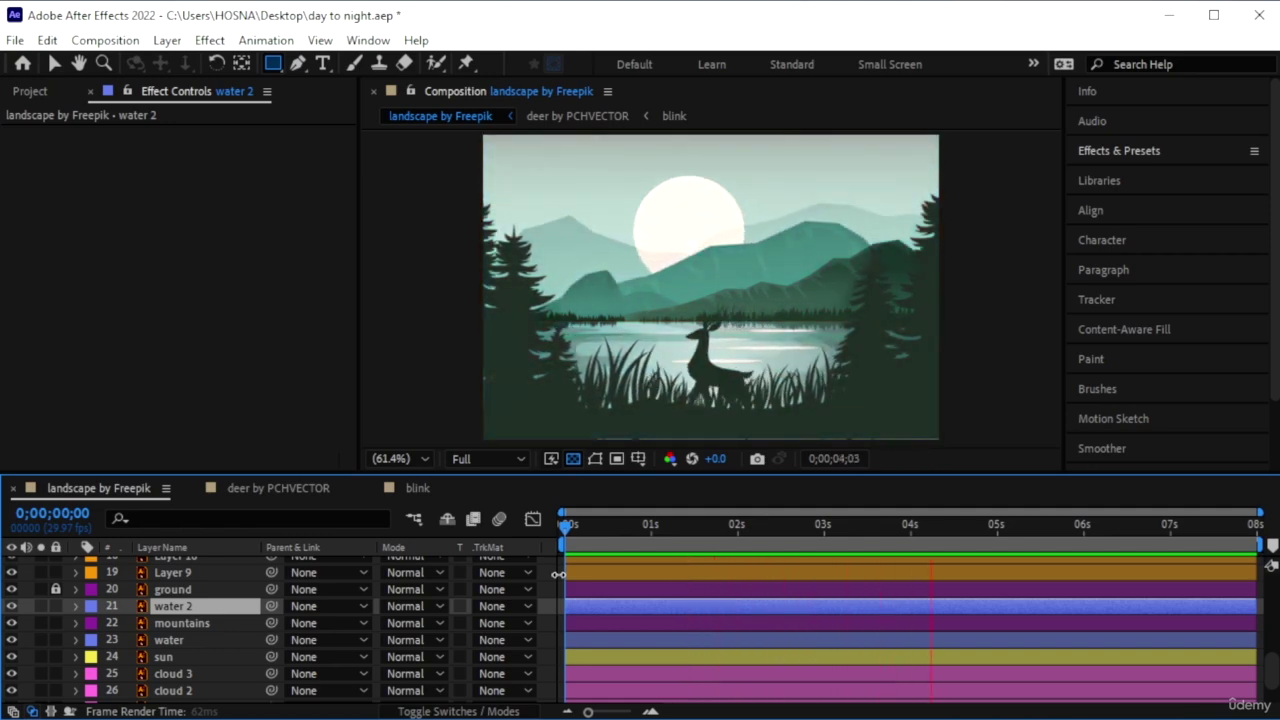
pyautogui.scroll(6, 207, 615)
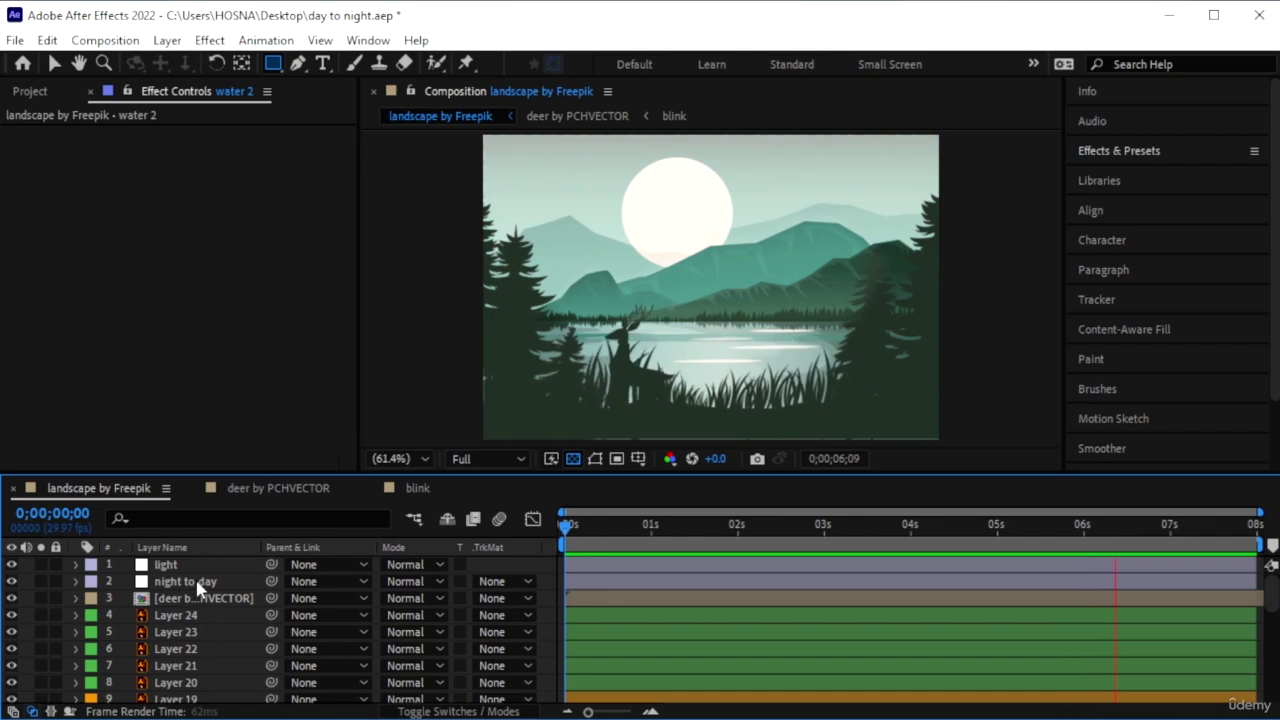